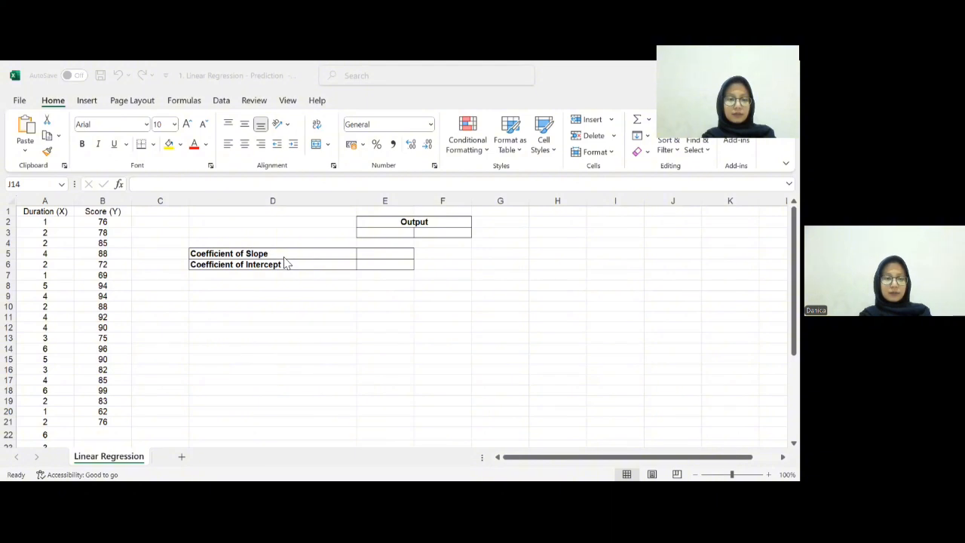
- Examine the Duration (X) and Score (Y) columns down to row 30, including the rows without scores
scroll(176, 362, down, 5)
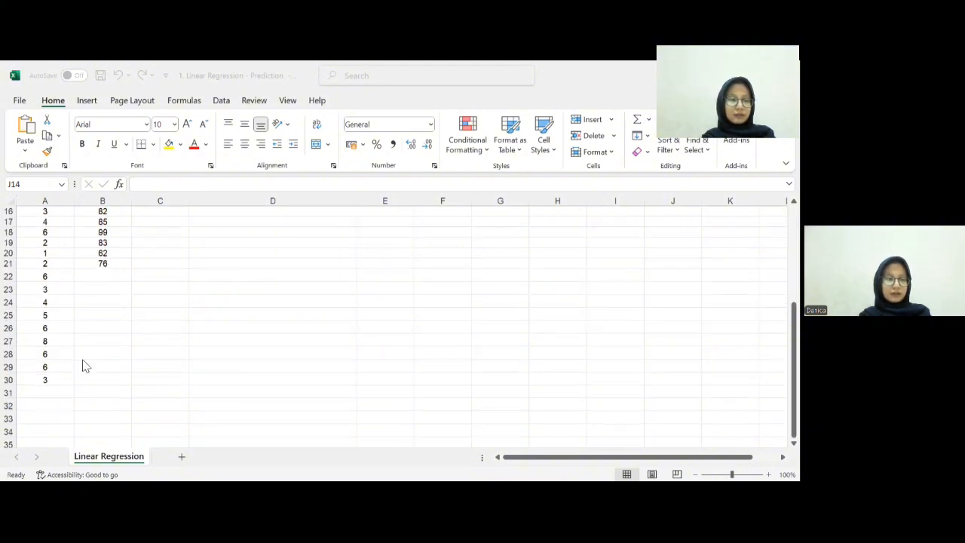
scroll(88, 340, down, 1)
scroll(89, 340, up, 3)
scroll(88, 343, down, 1)
scroll(90, 332, down, 1)
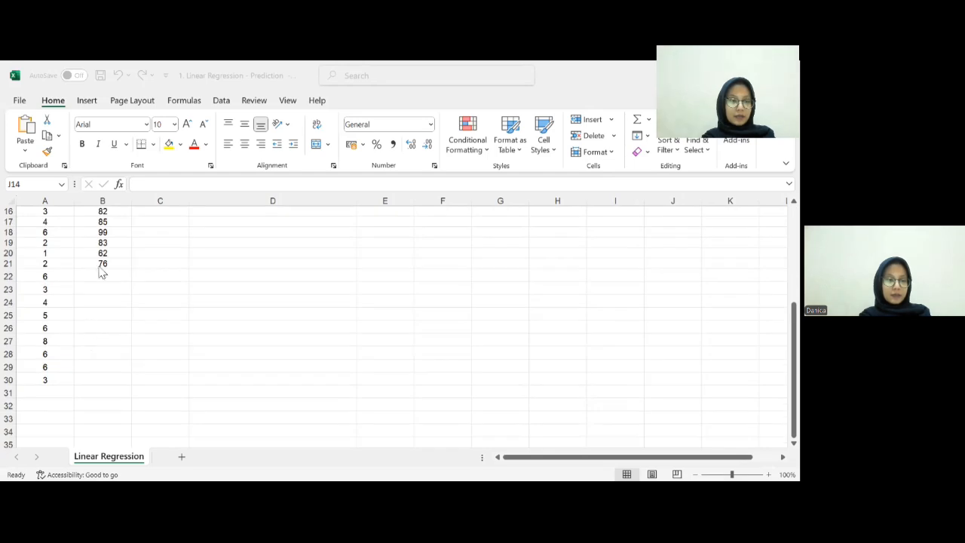
scroll(97, 302, up, 1)
scroll(113, 354, up, 4)
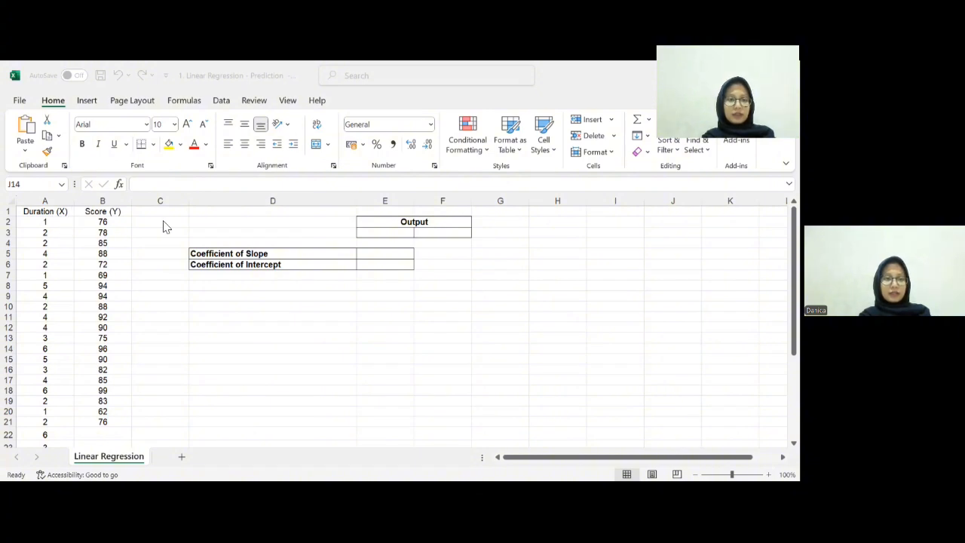
click(61, 211)
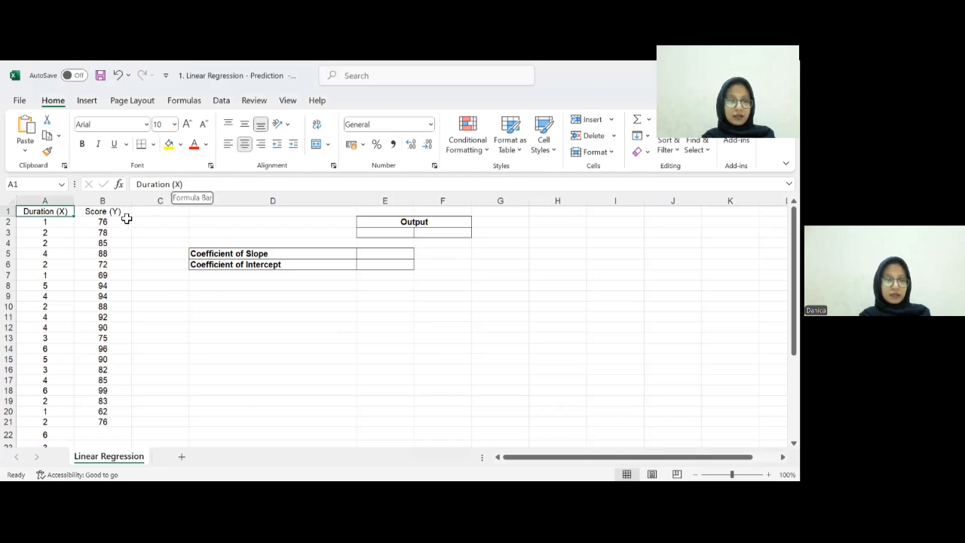
click(444, 349)
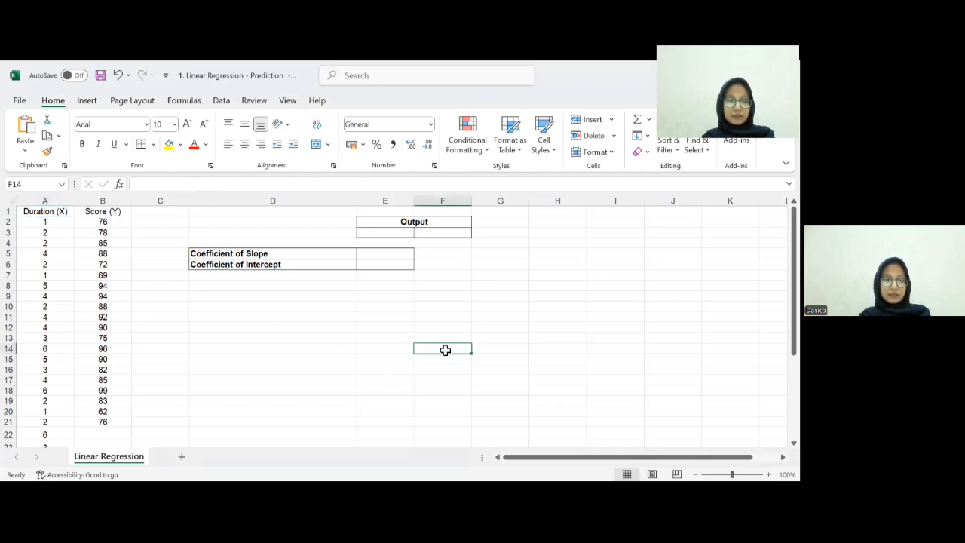
- Start a LINEST formula in cell E5 with B2:B21 as the known y values and A2:A21 as the known x values
click(384, 256)
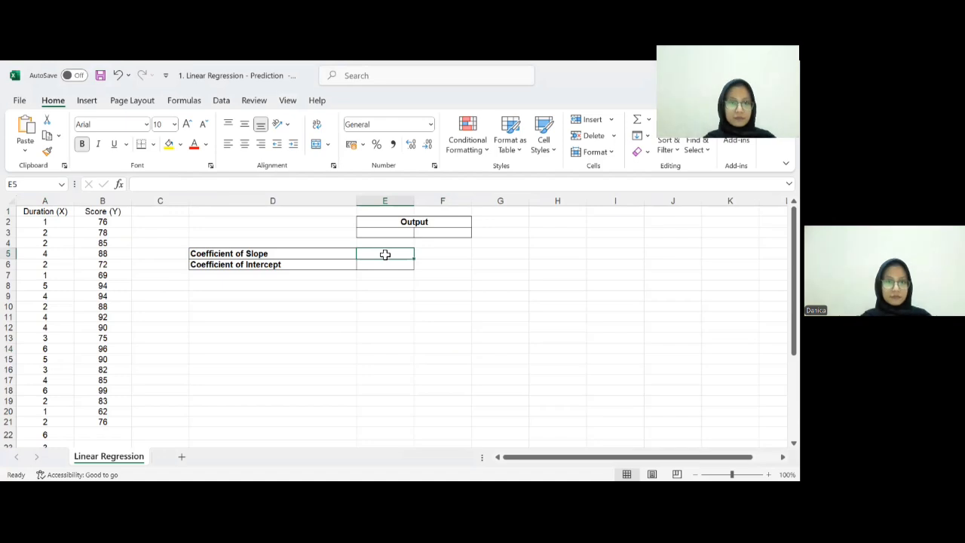
text(=)
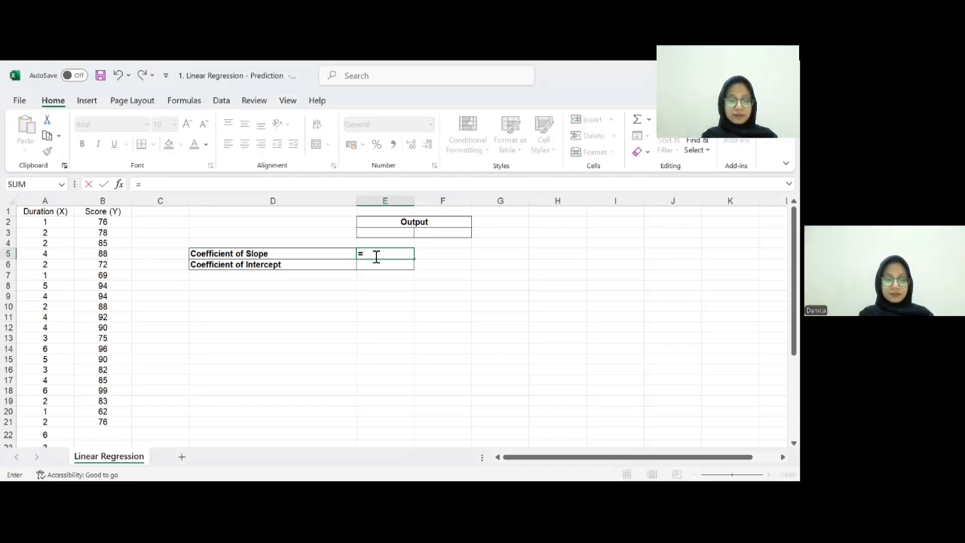
text(lin)
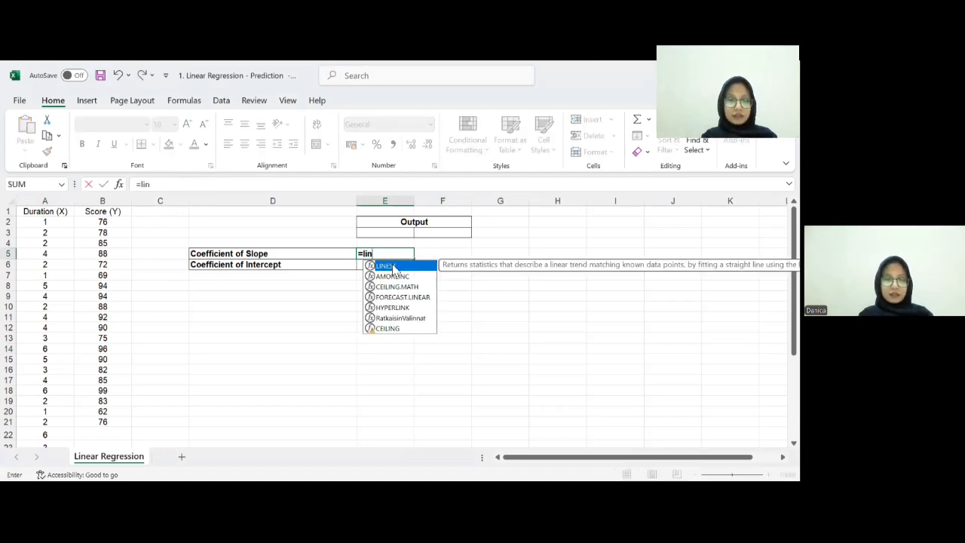
double_click(393, 268)
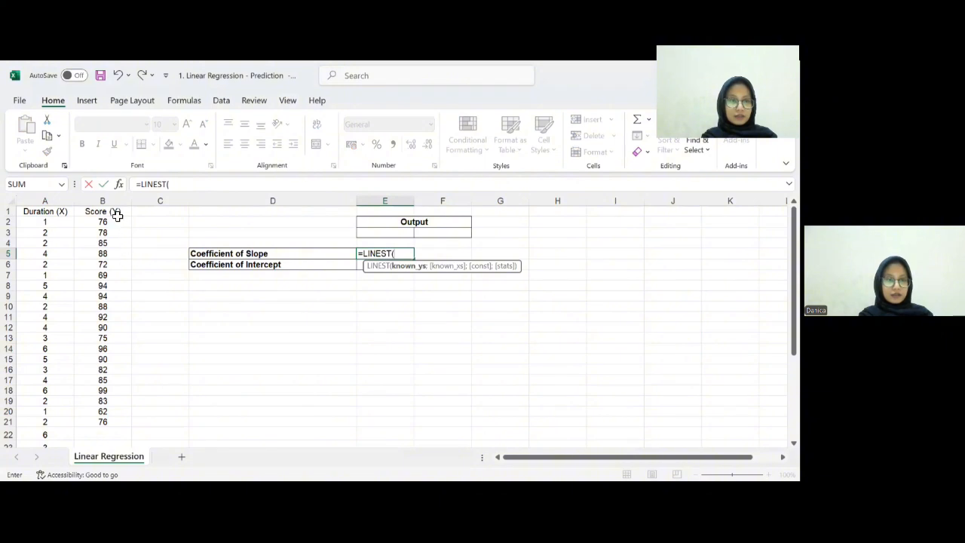
drag(102, 222, 117, 422)
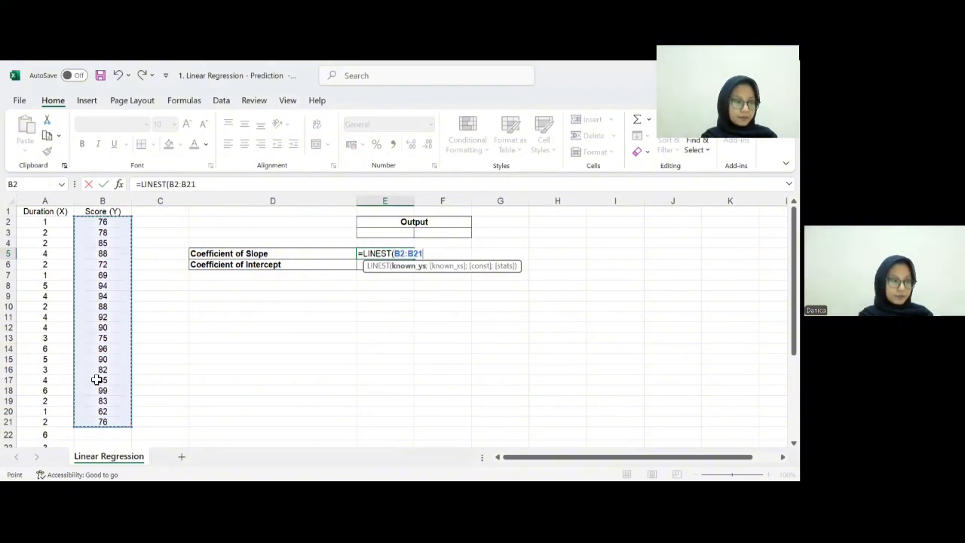
text(;)
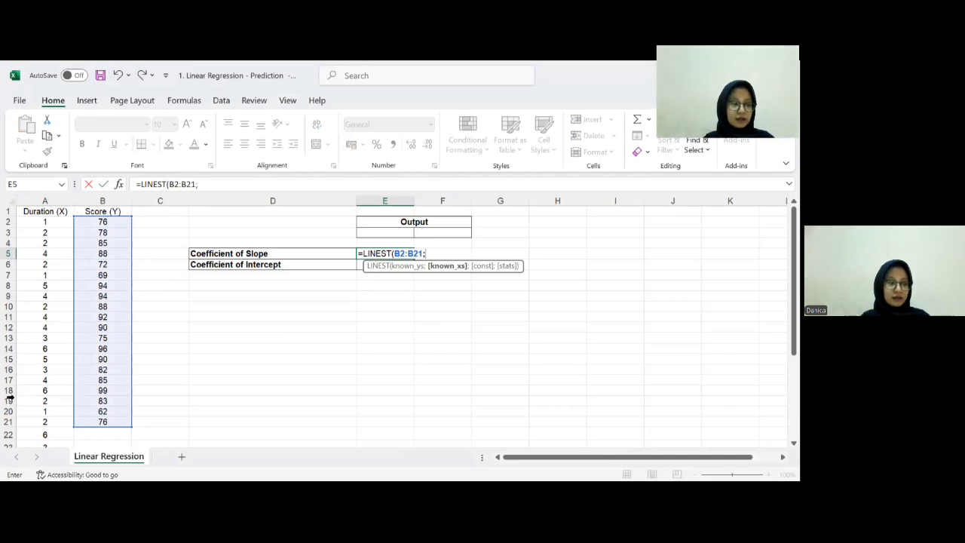
click(48, 224)
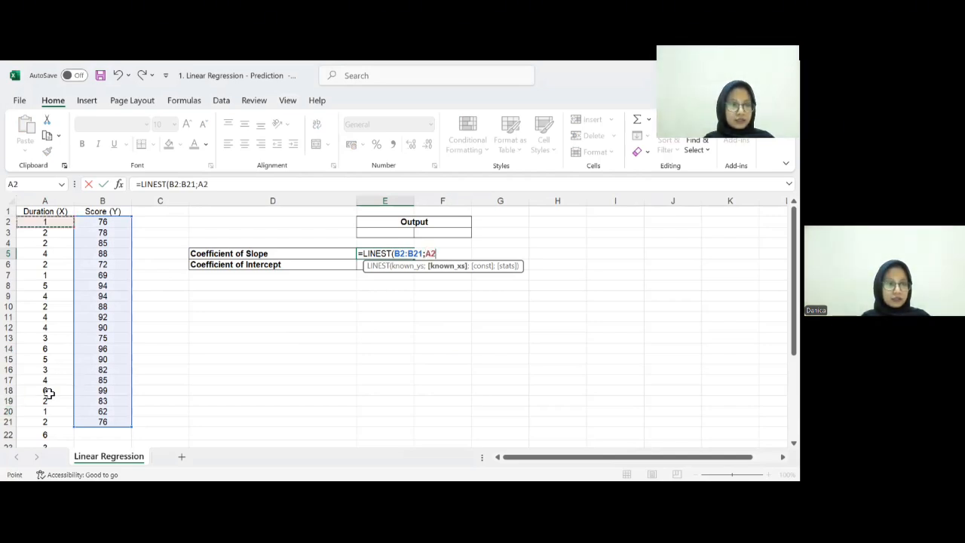
shift+click(51, 420)
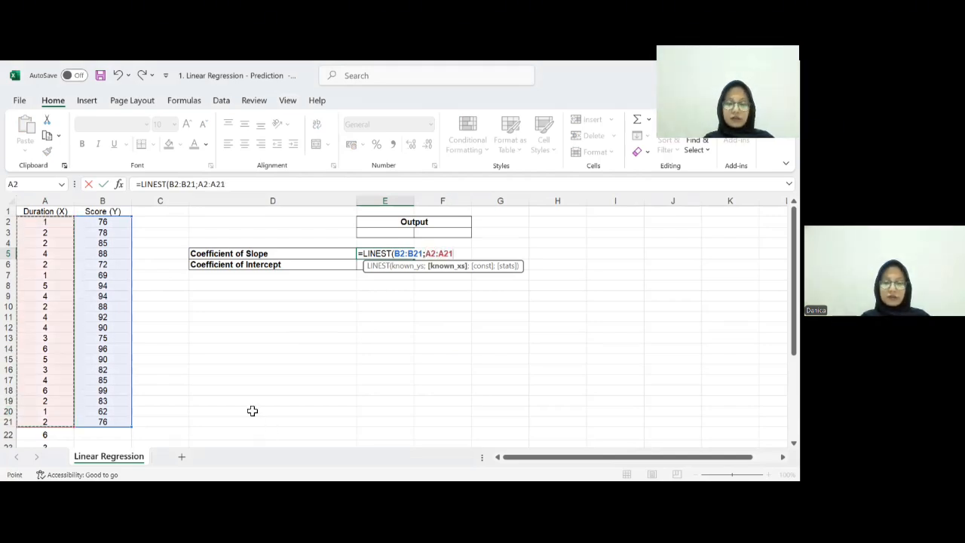
- Complete the LINEST formula with TRUE for the constant and FALSE for the additional statistics, and enter it
text(;)
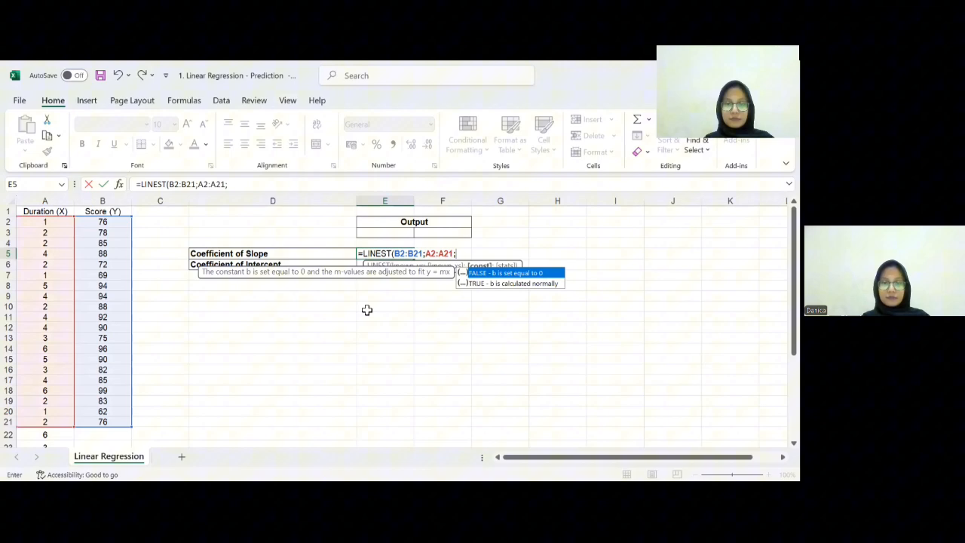
click(483, 284)
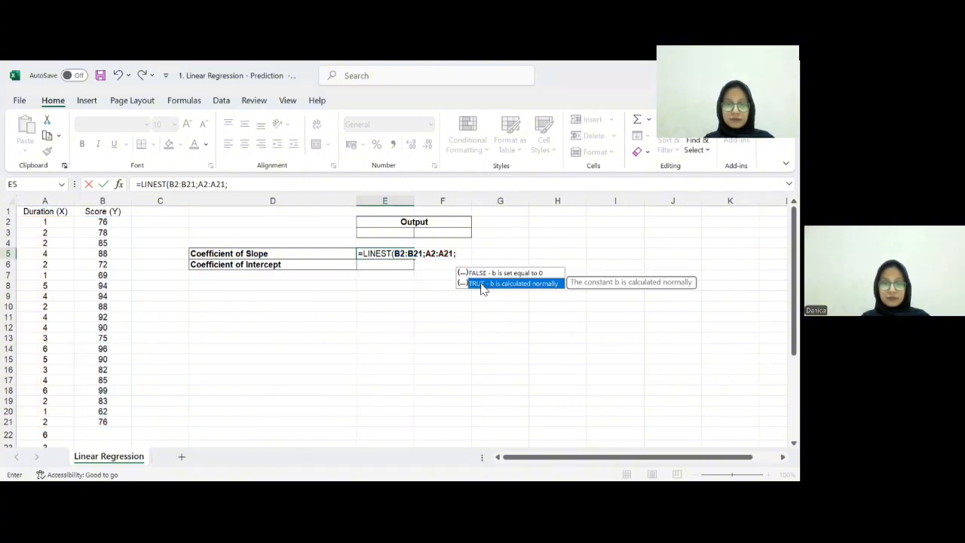
double_click(480, 284)
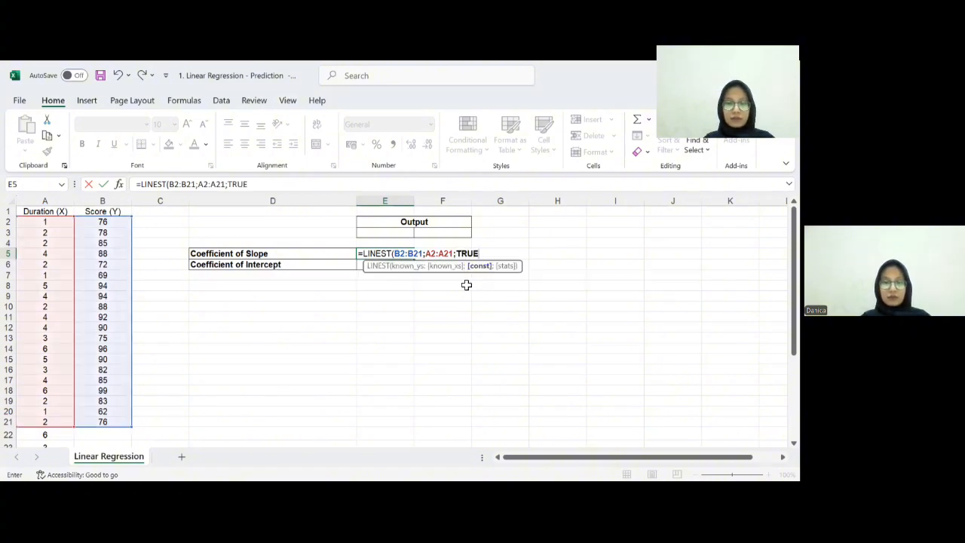
text(;)
click(498, 283)
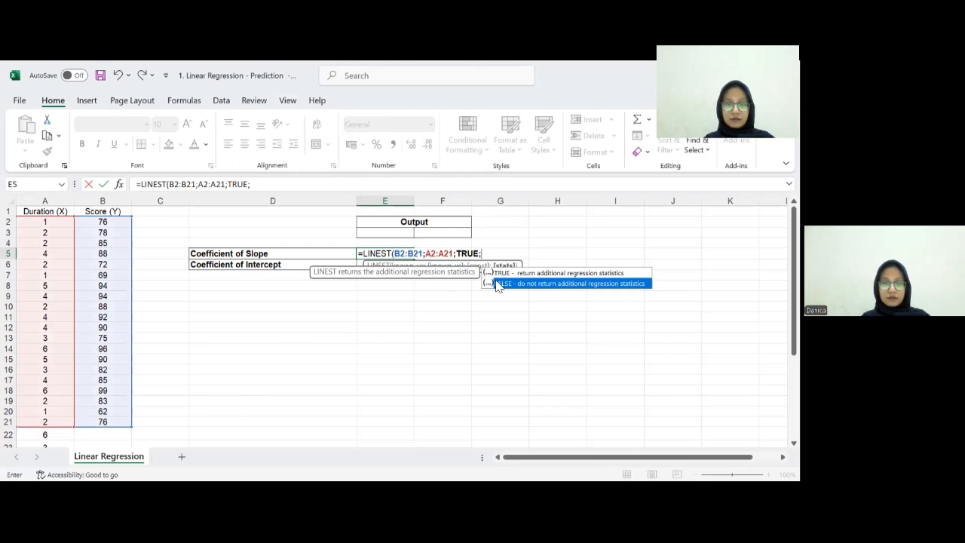
double_click(494, 283)
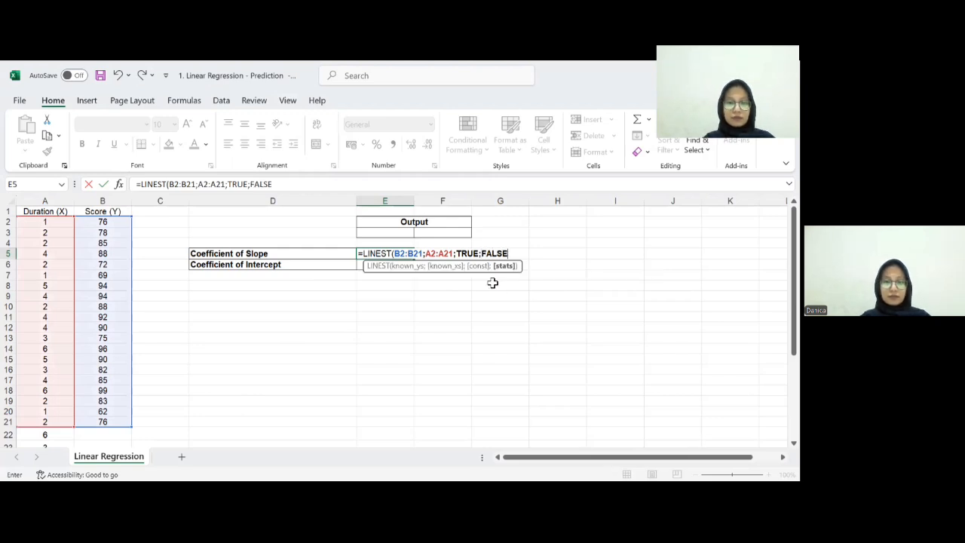
text())
key(Return)
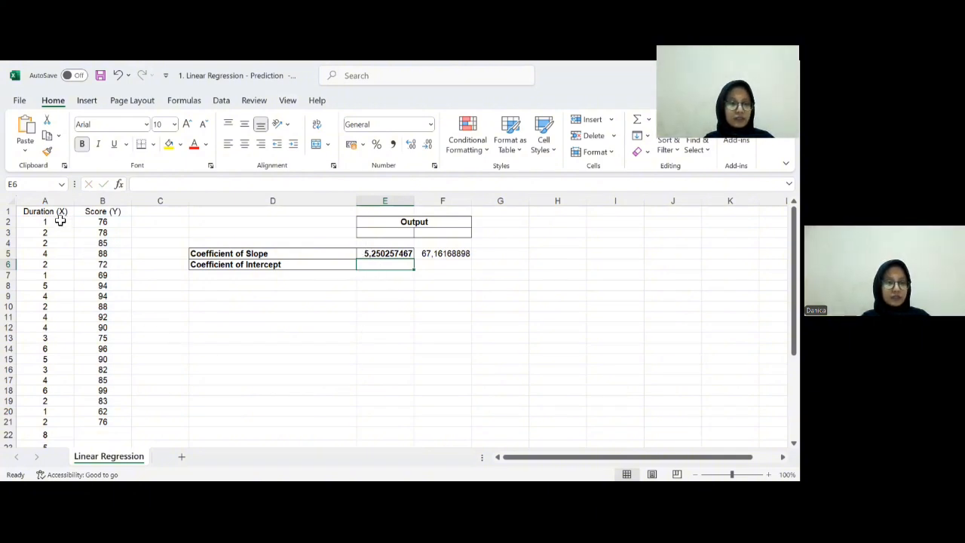
- Insert a scatter chart of the data in A2:B21 and place it below the coefficient table
drag(60, 222, 94, 424)
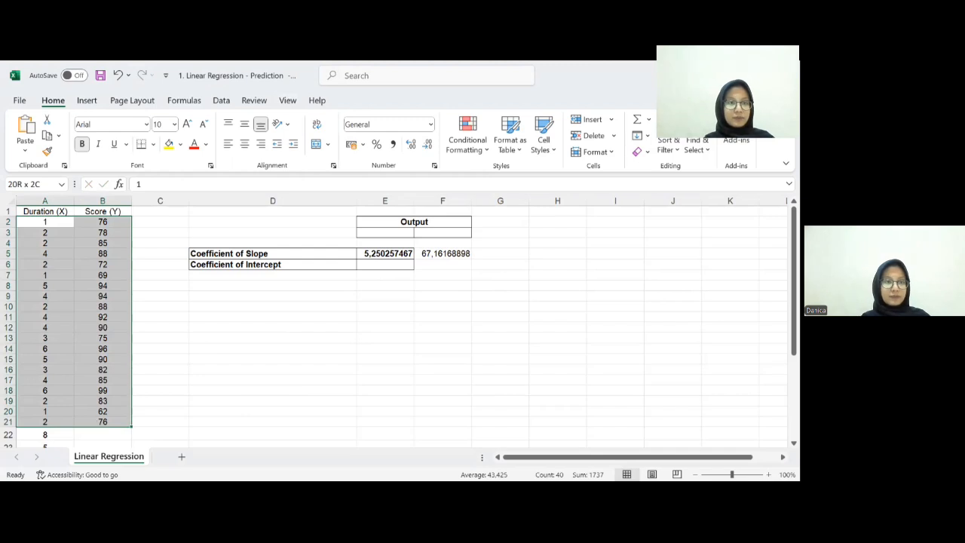
click(87, 100)
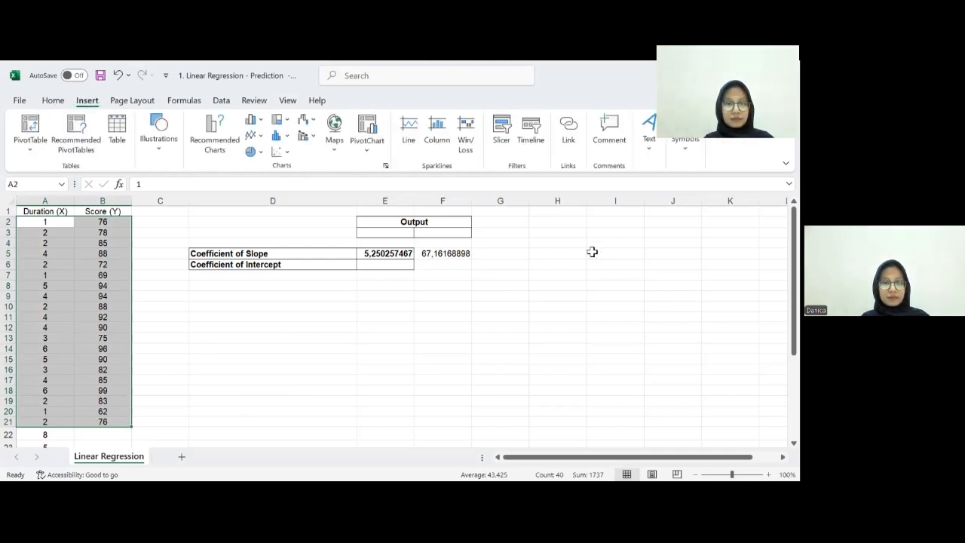
click(279, 155)
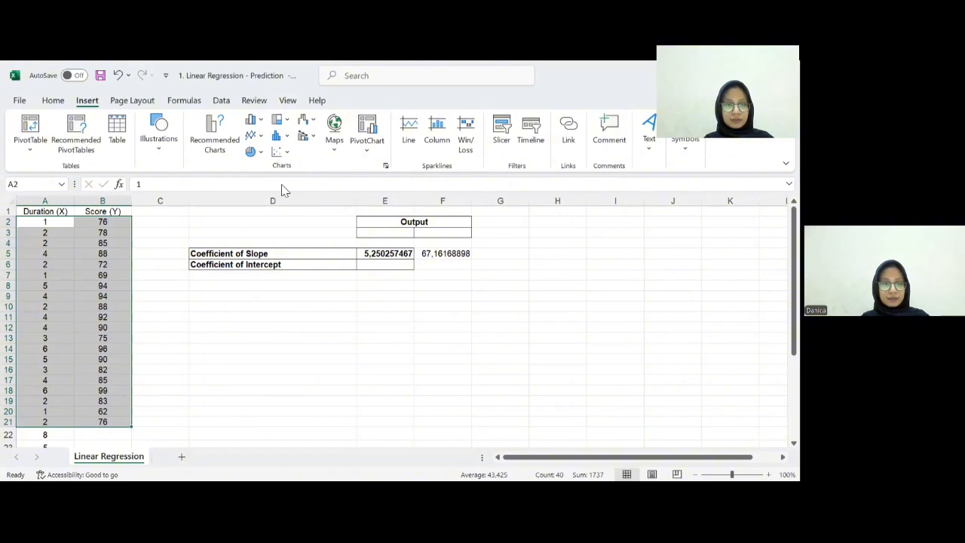
click(283, 188)
drag(303, 306, 303, 292)
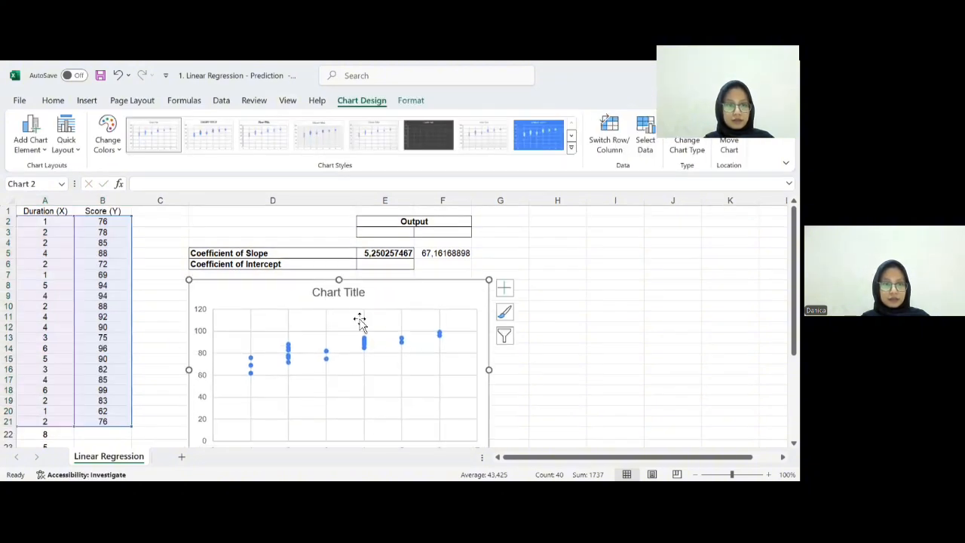
- Add a linear trendline to the data points of the scatter chart
scroll(439, 306, down, 1)
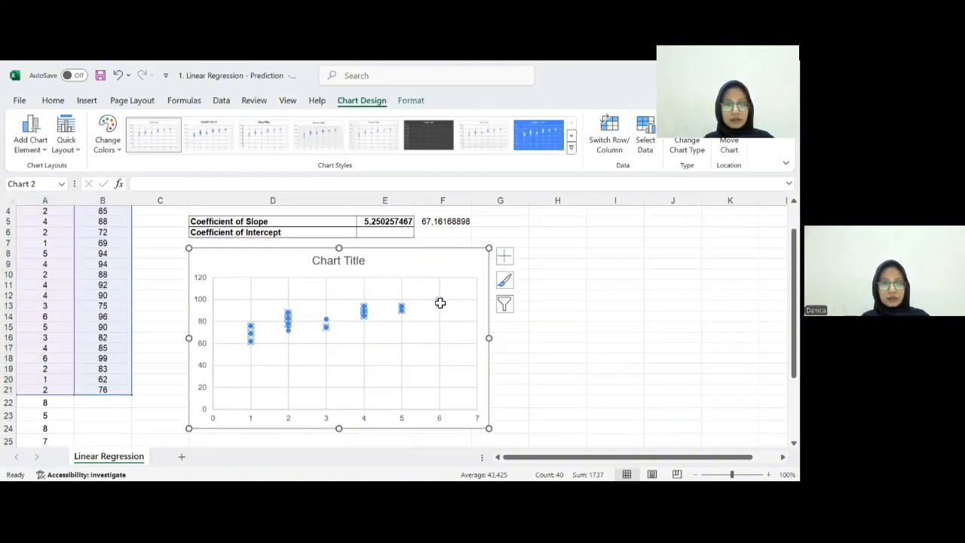
click(439, 301)
right_click(439, 301)
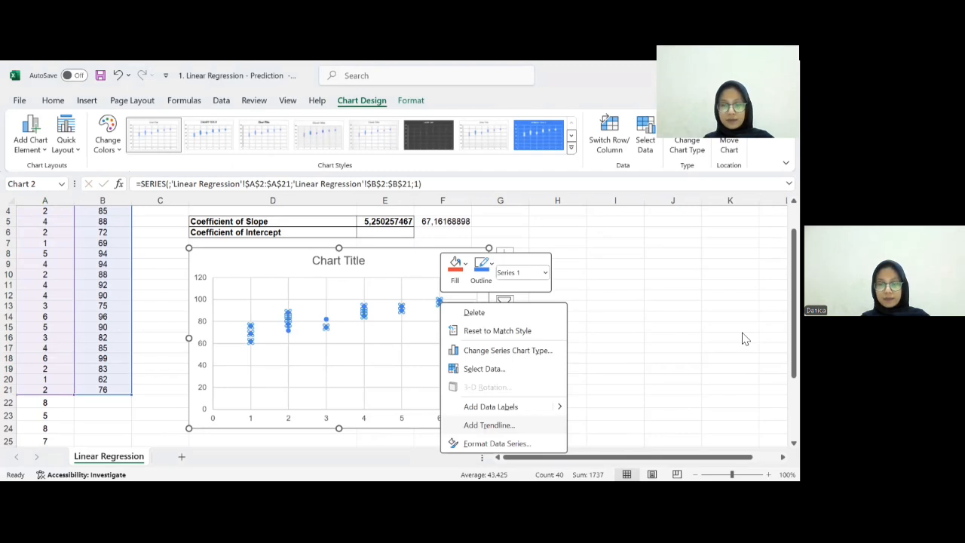
- Display the trendline's equation on the chart and move it beside the chart title, clear of the data points
scroll(717, 351, down, 3)
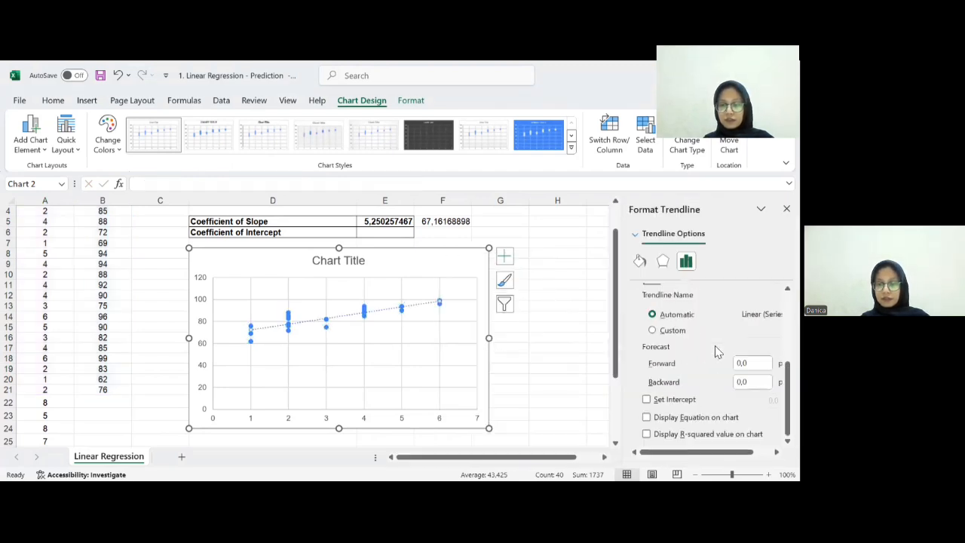
click(645, 418)
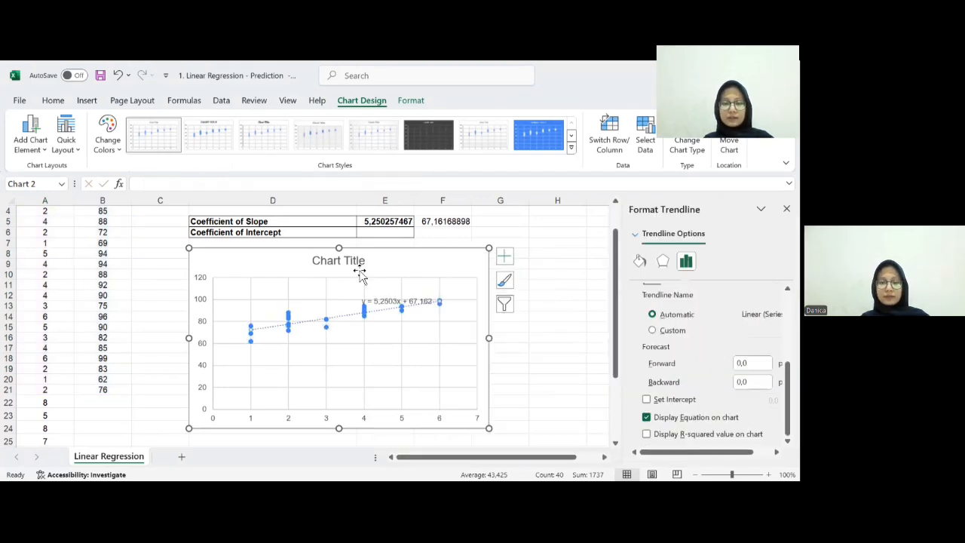
click(368, 301)
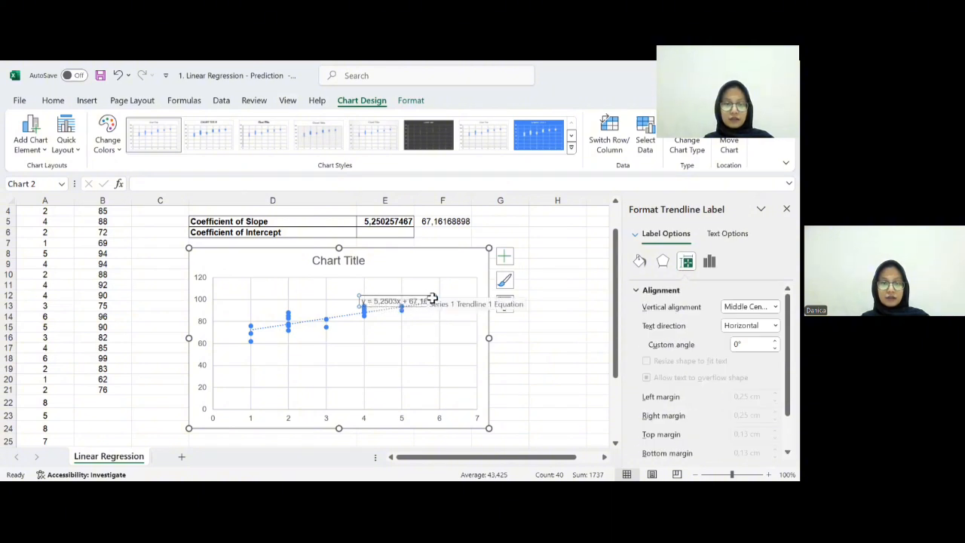
drag(433, 294, 450, 261)
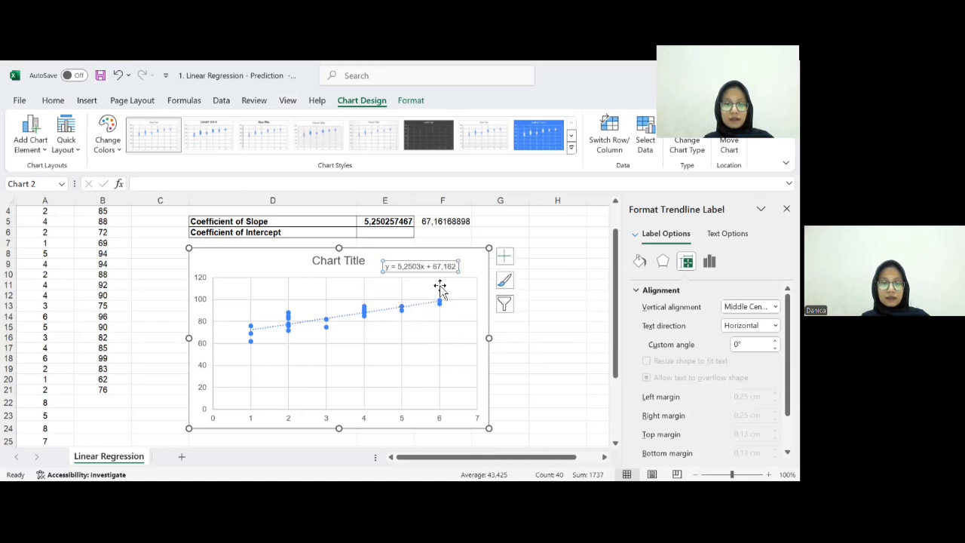
- Enter the intercept 67,162 from the trendline equation in cell E6
scroll(450, 292, up, 1)
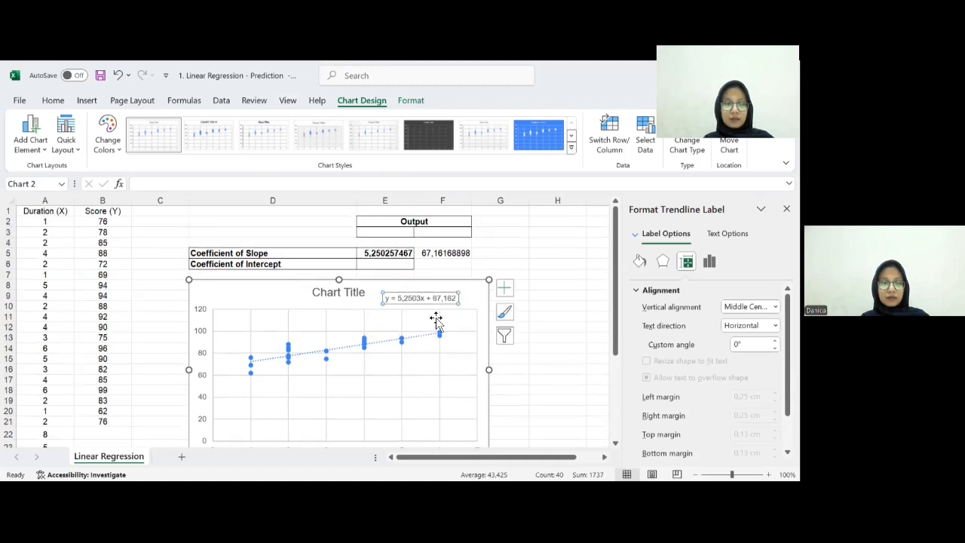
click(392, 268)
text(67)
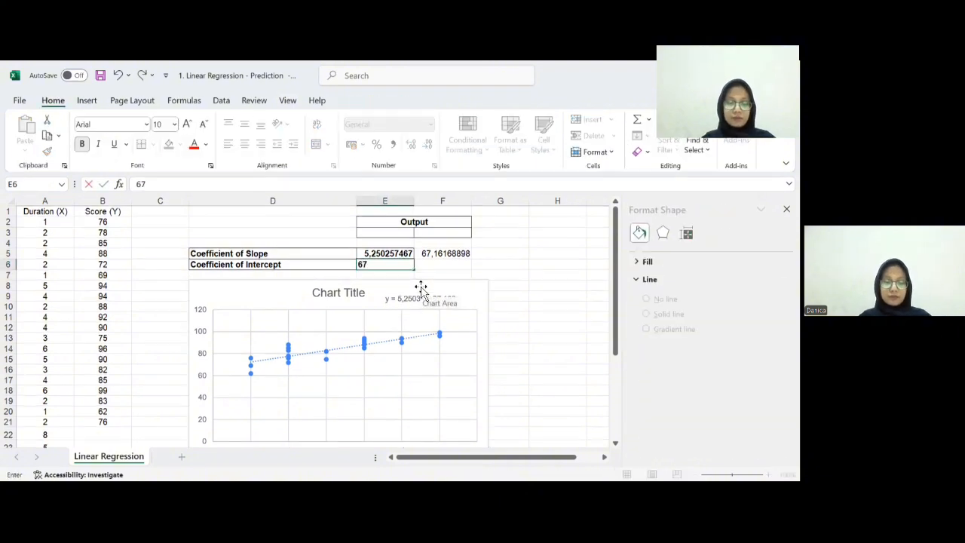
text(,16)
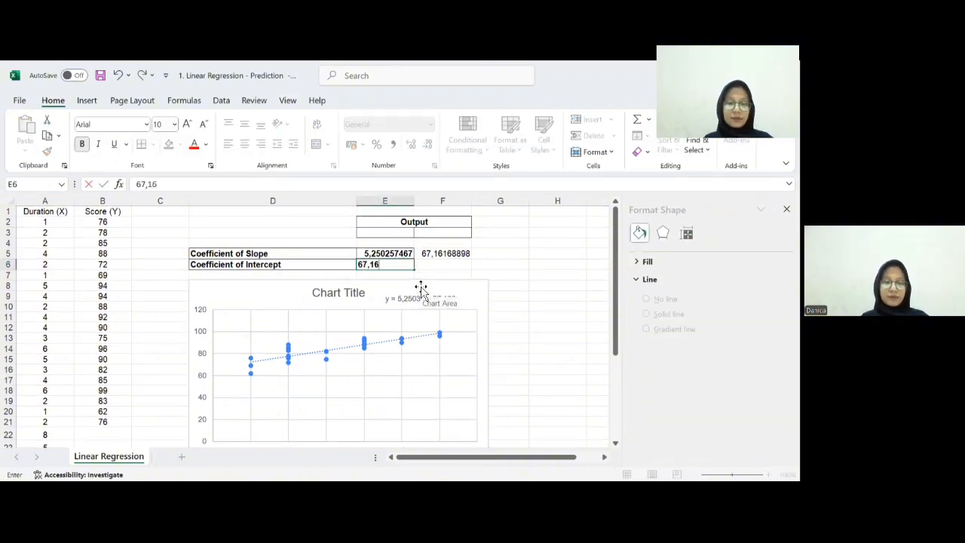
text(2)
click(533, 266)
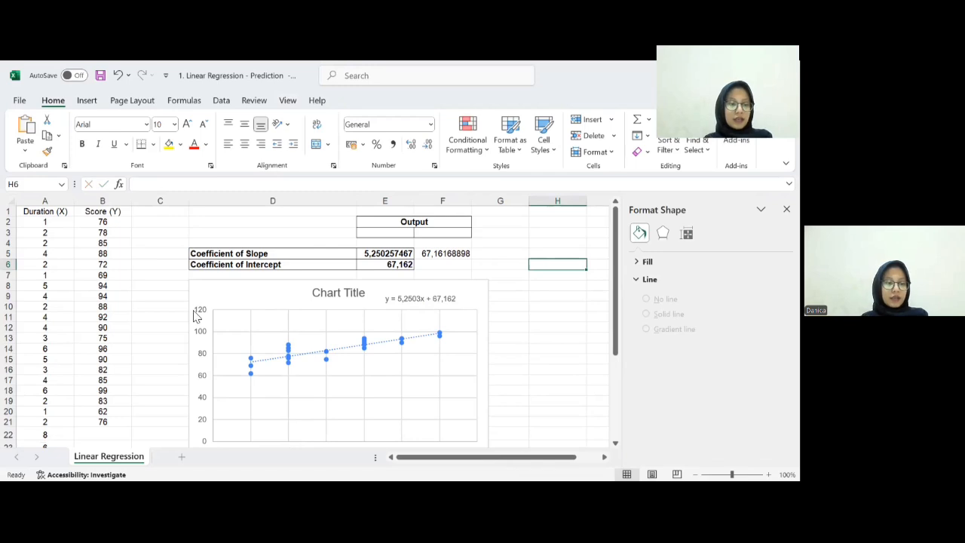
- Start a prediction formula in cell B22 with an absolute reference to the slope coefficient, =$E$5
scroll(168, 357, down, 2)
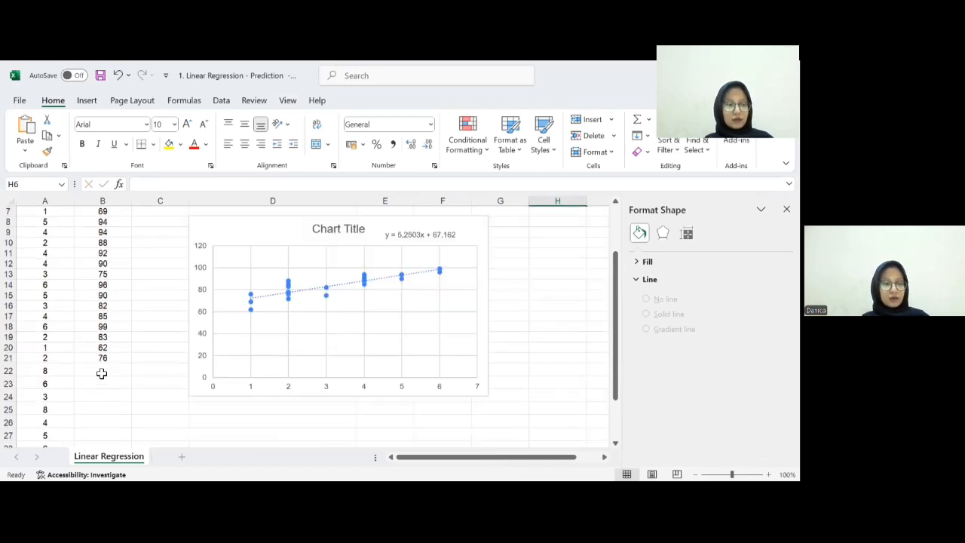
scroll(107, 341, down, 1)
scroll(108, 340, down, 2)
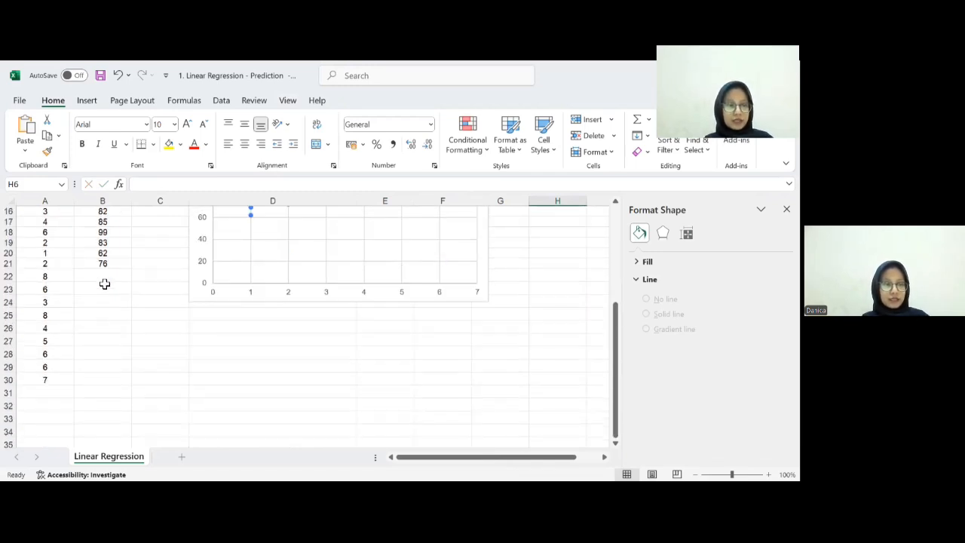
click(106, 276)
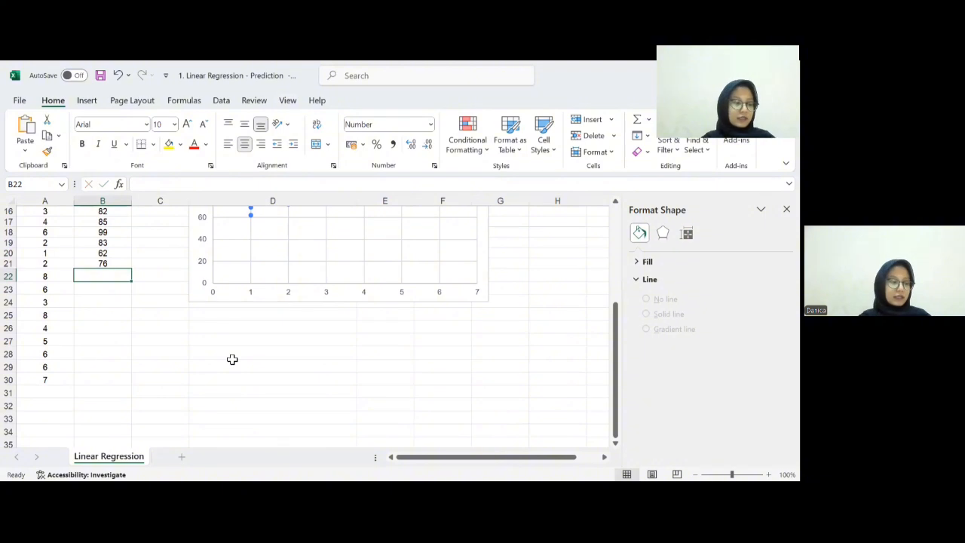
text(=)
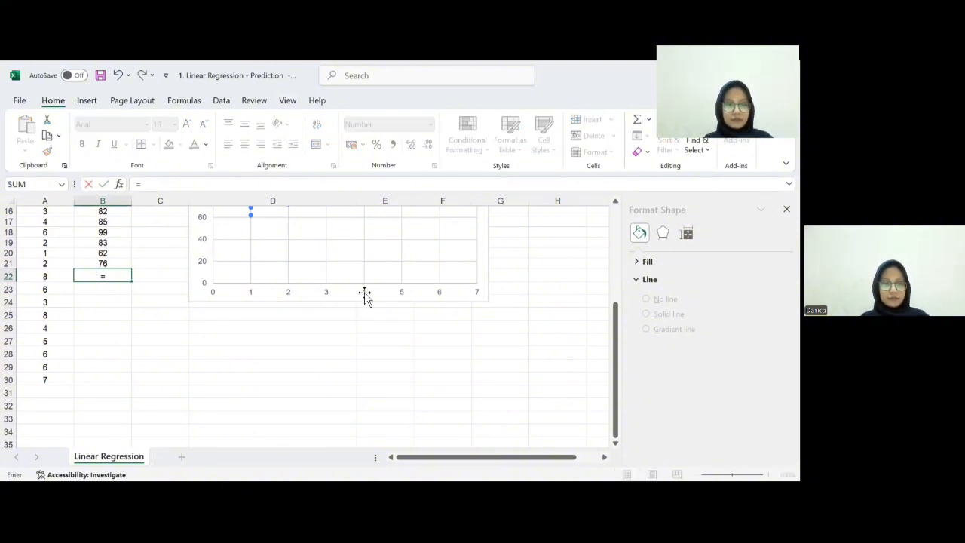
scroll(407, 255, up, 5)
click(399, 254)
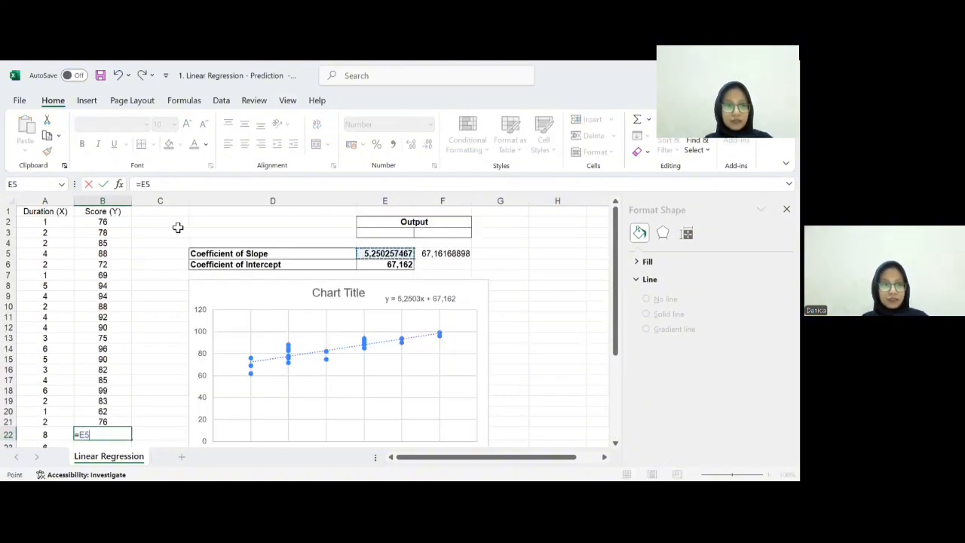
click(160, 183)
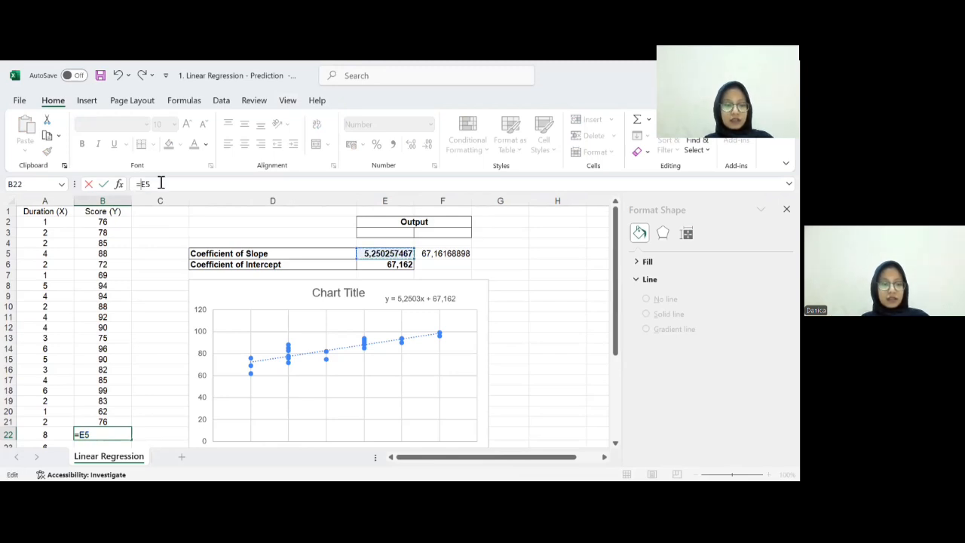
text($)
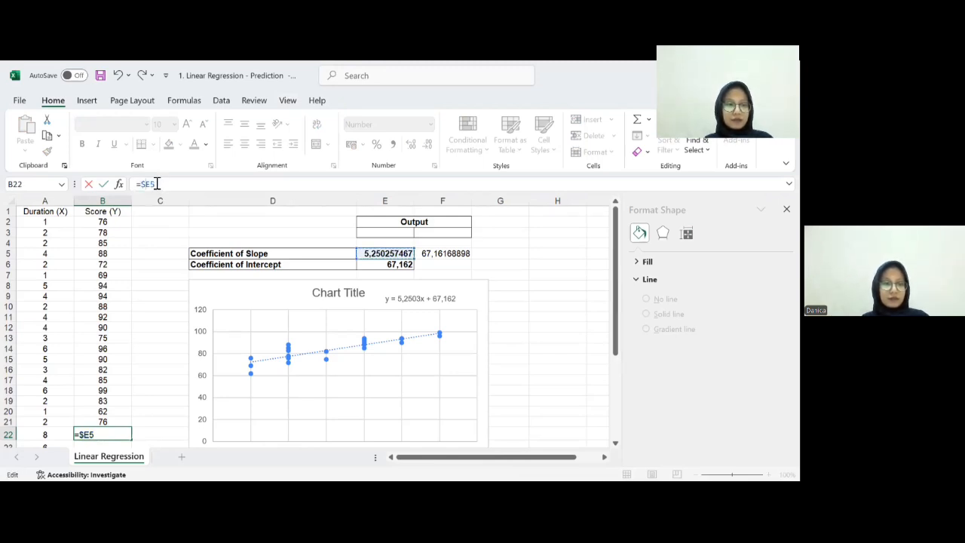
key(Right)
text($5)
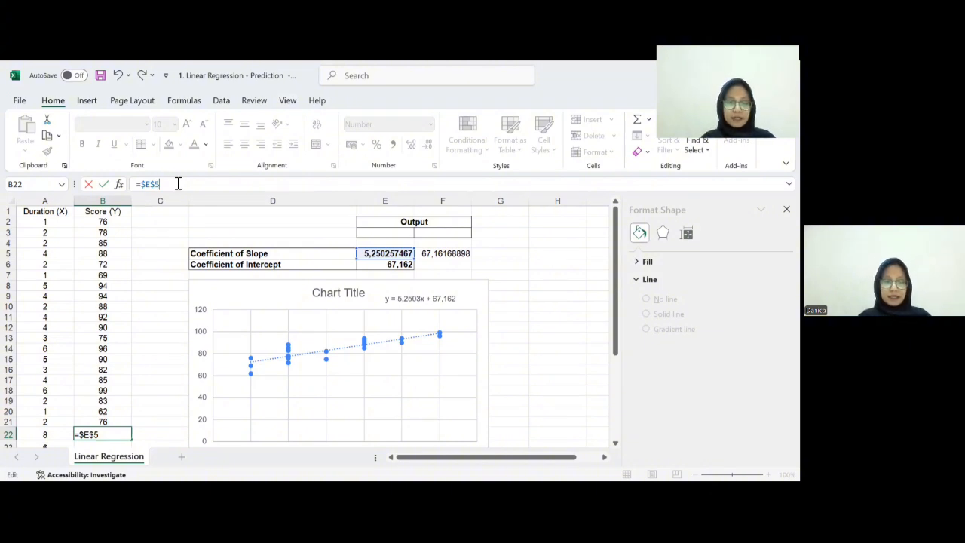
- Complete the B22 formula as =$E$5*A22+$E$6, multiplying the slope by the duration and adding the fixed intercept
text(*)
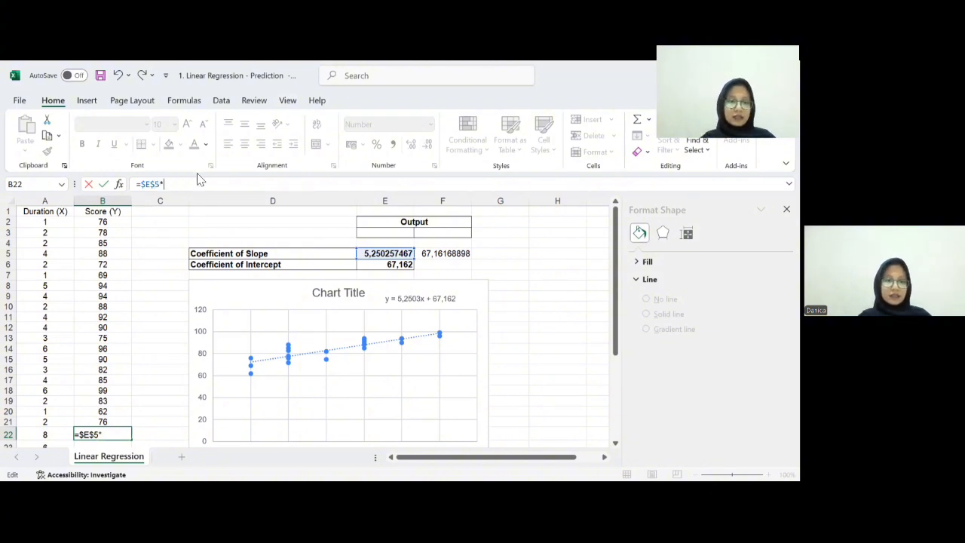
click(44, 435)
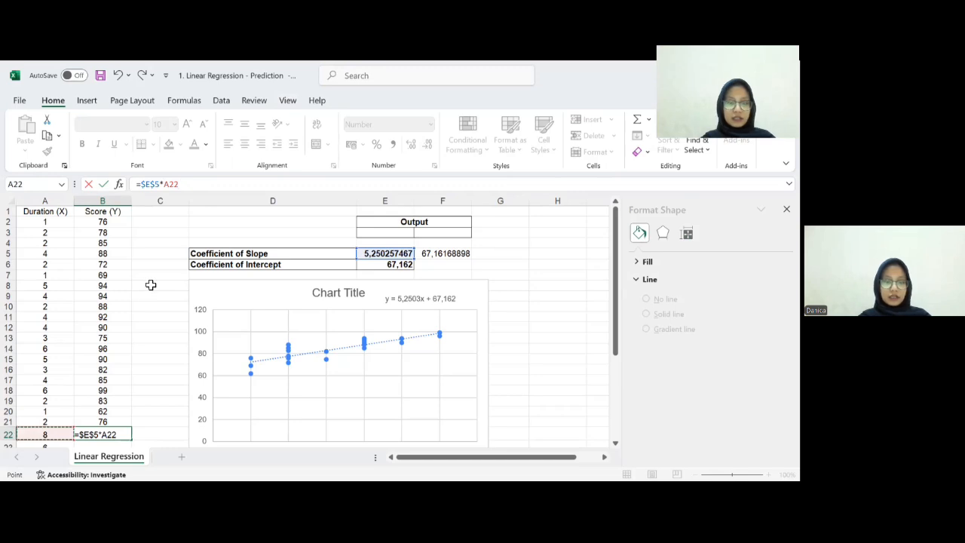
text(+)
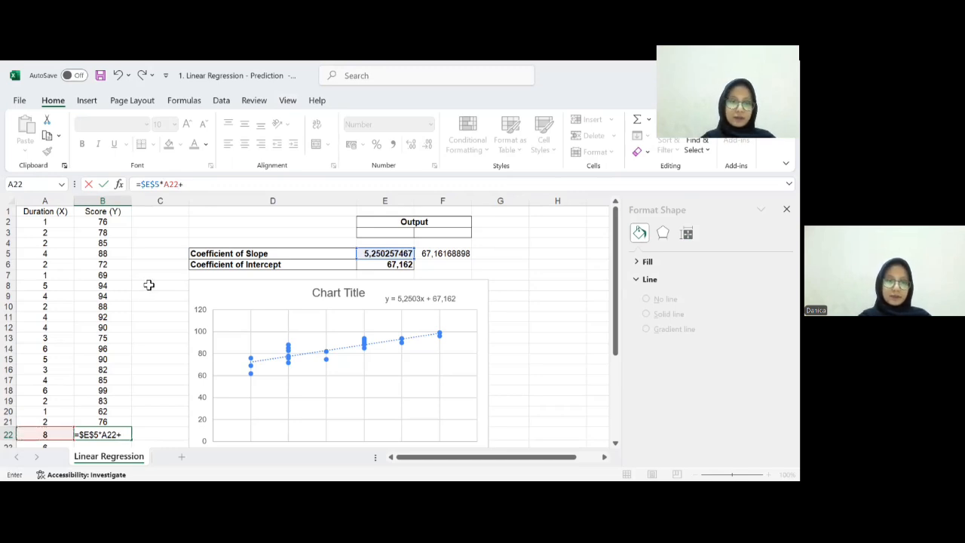
click(383, 265)
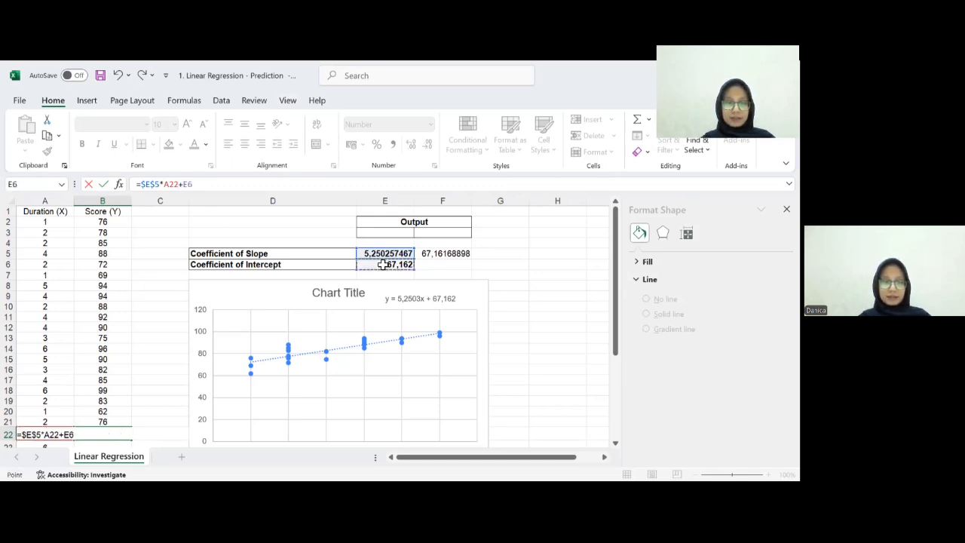
click(183, 184)
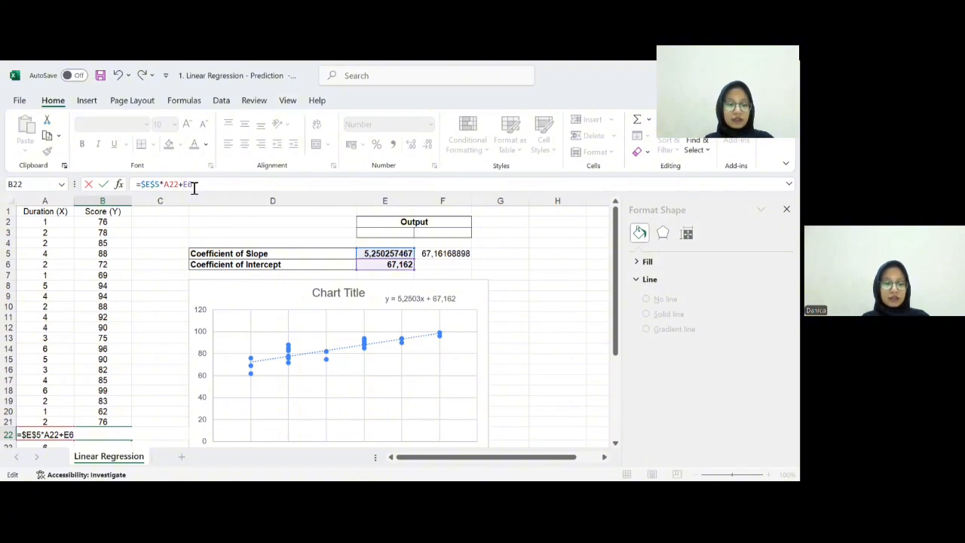
key(F4)
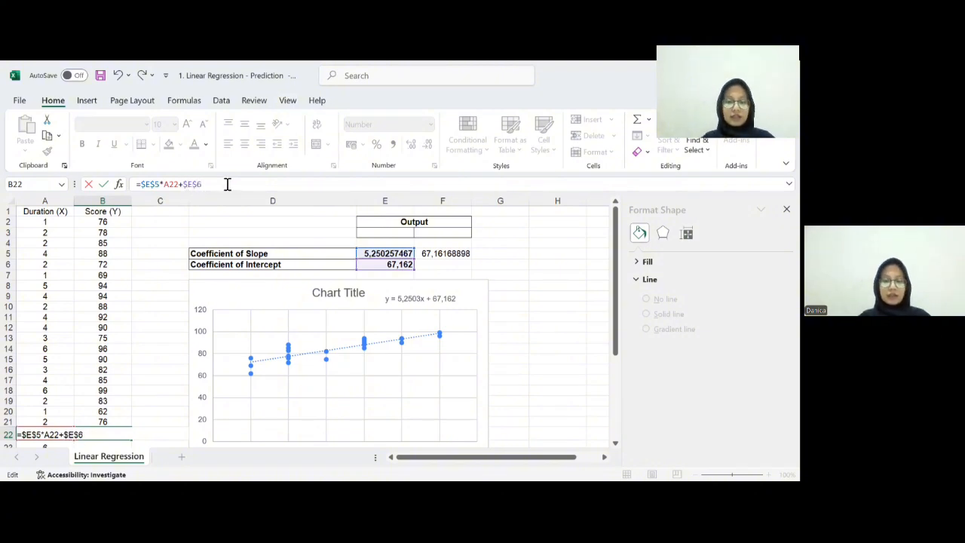
key(Return)
- Fill the prediction formula from B22 down to B30 and review the predicted scores against the chart
scroll(205, 401, down, 4)
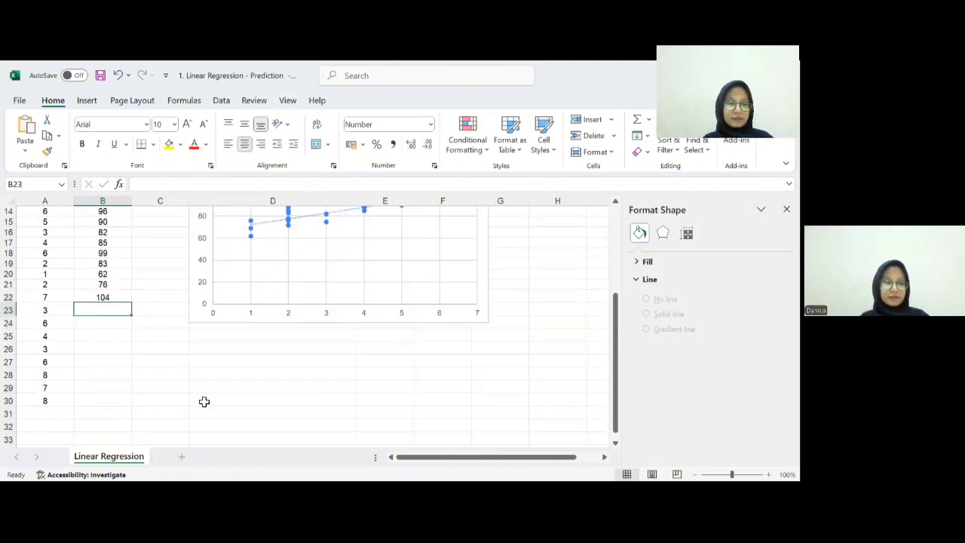
click(119, 299)
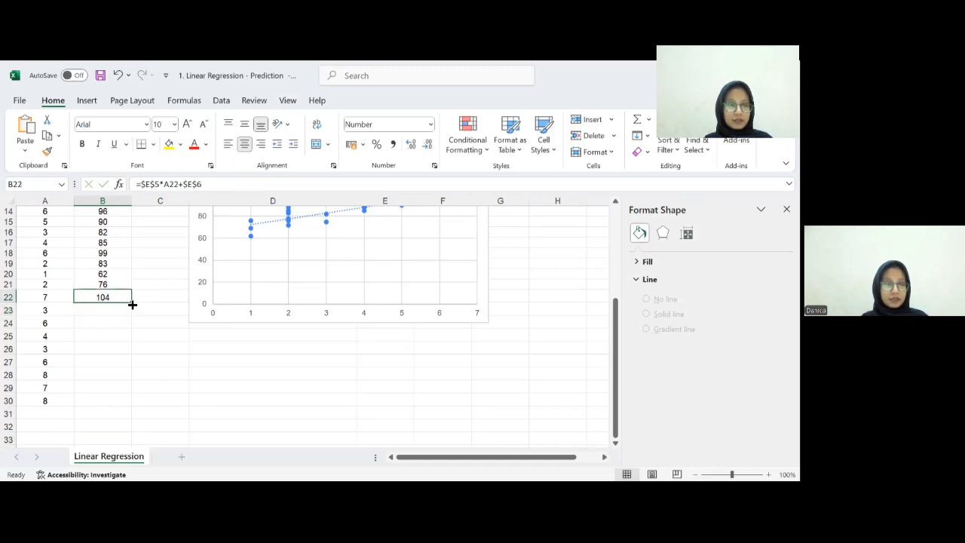
drag(132, 303, 119, 403)
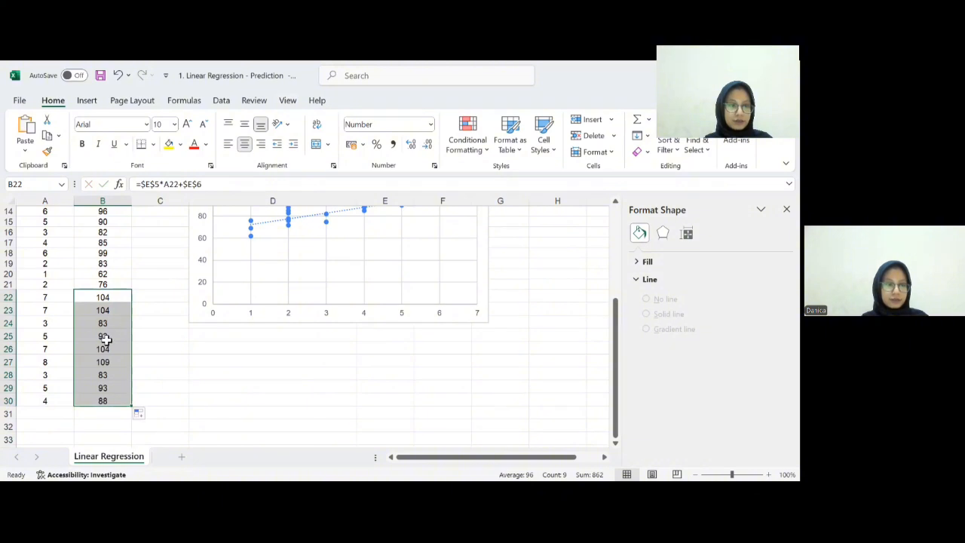
scroll(178, 359, up, 5)
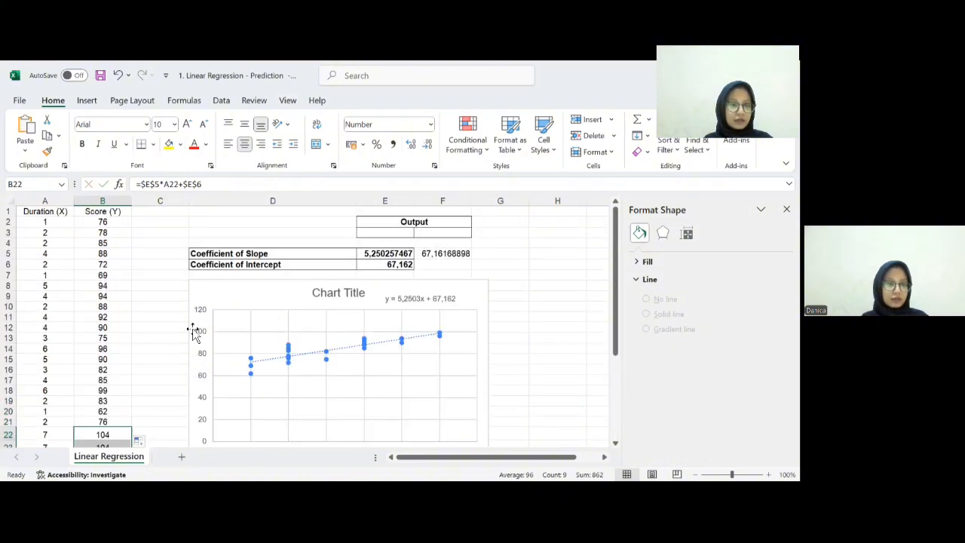
scroll(98, 268, down, 5)
scroll(99, 270, up, 5)
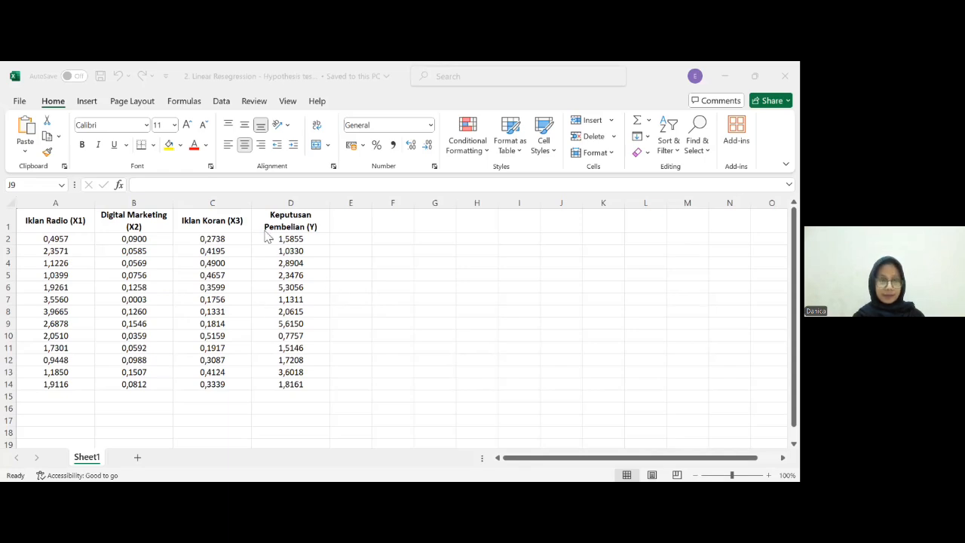
- Copy the data in A2:D14 of the hypothesis test workbook and paste it into the empty data sheet in SPSS Statistics
click(77, 241)
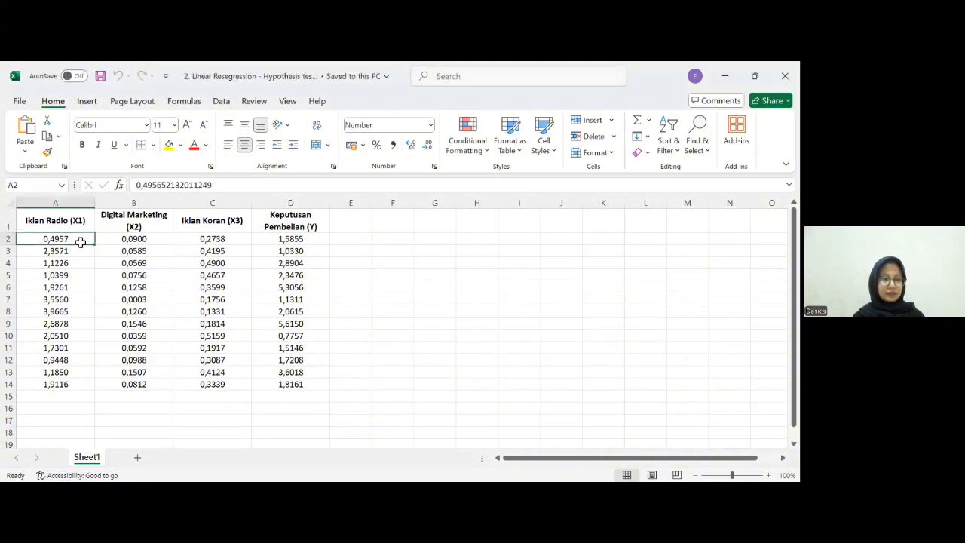
drag(80, 241, 290, 382)
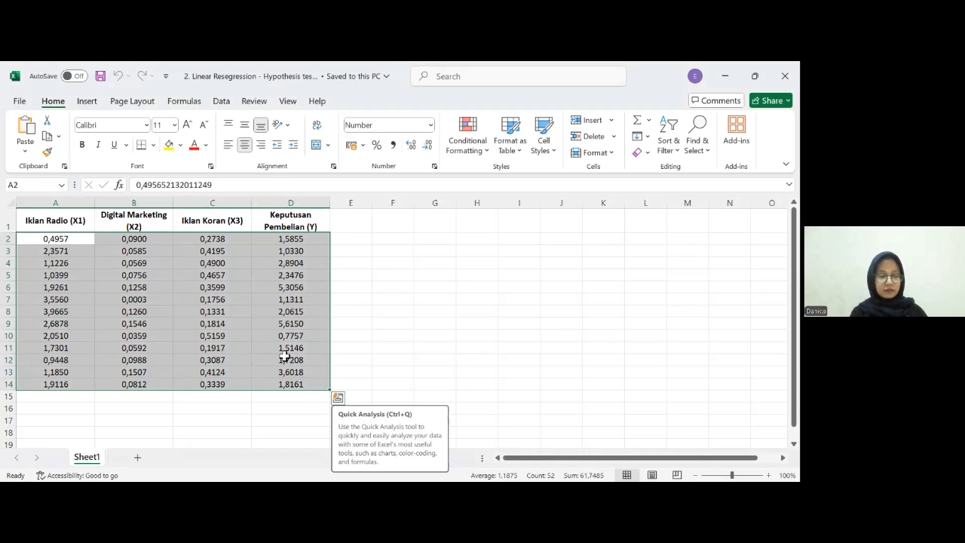
key(ctrl+c)
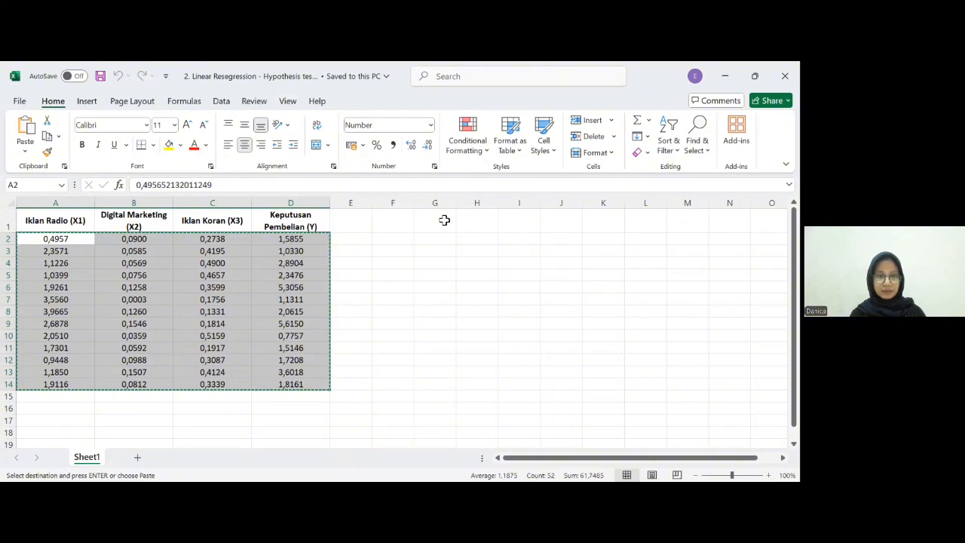
key(alt+Tab)
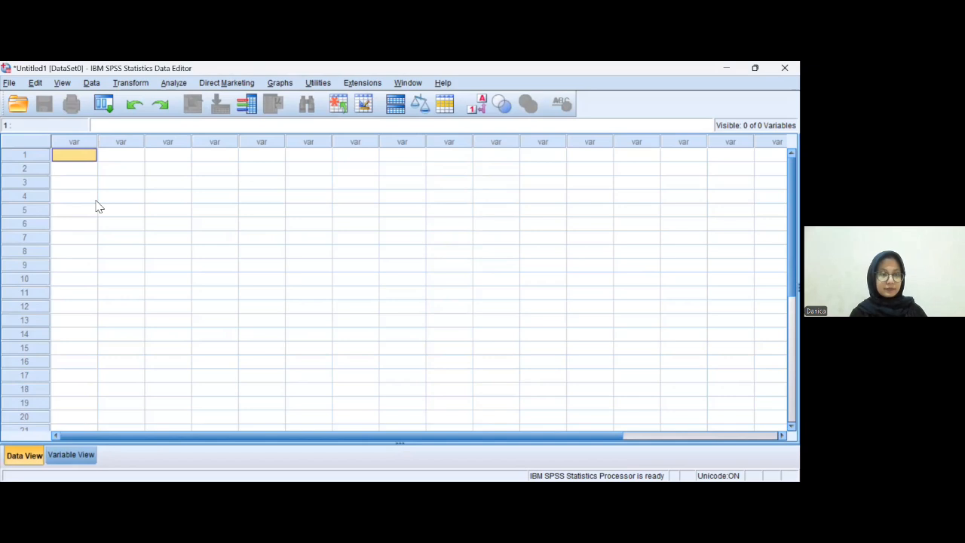
key(ctrl+v)
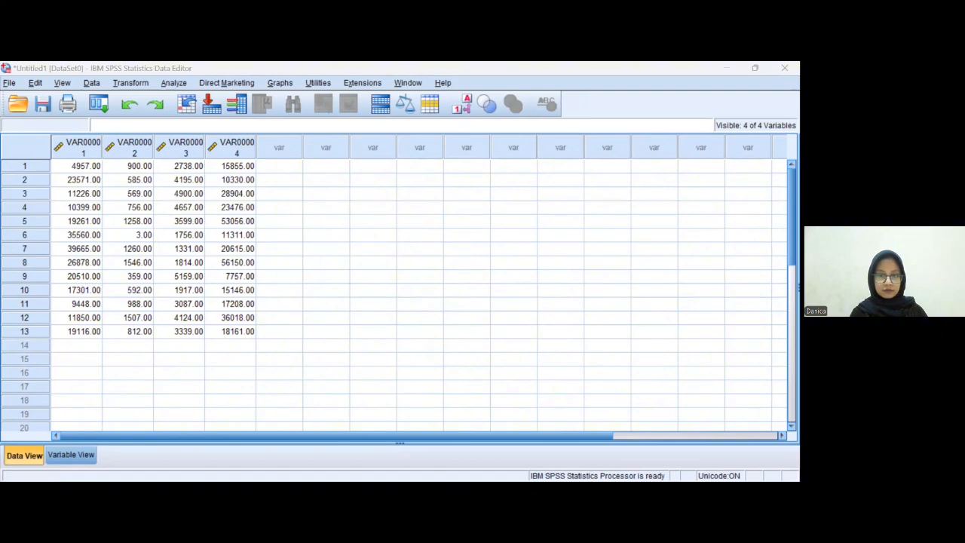
click(131, 251)
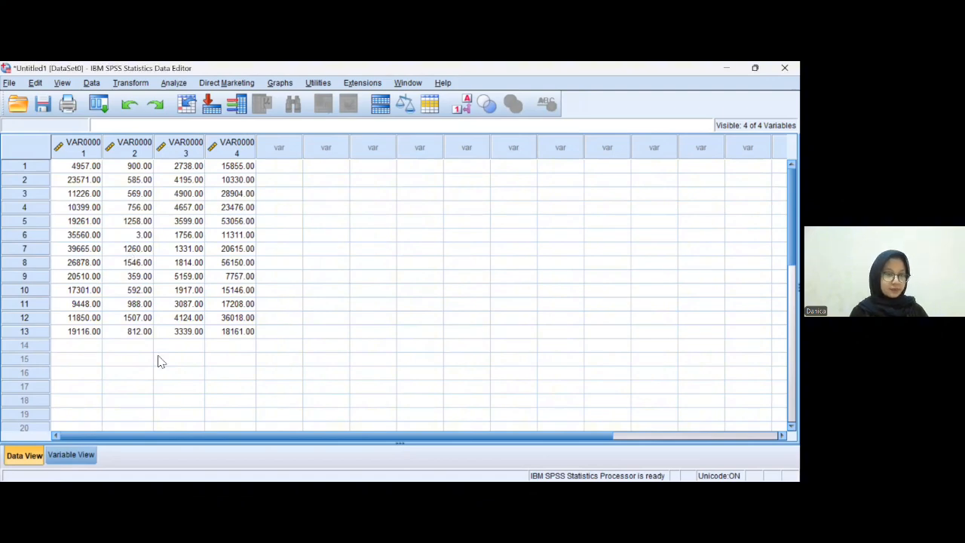
- Show the variable definitions and rename the first variable X1
click(91, 457)
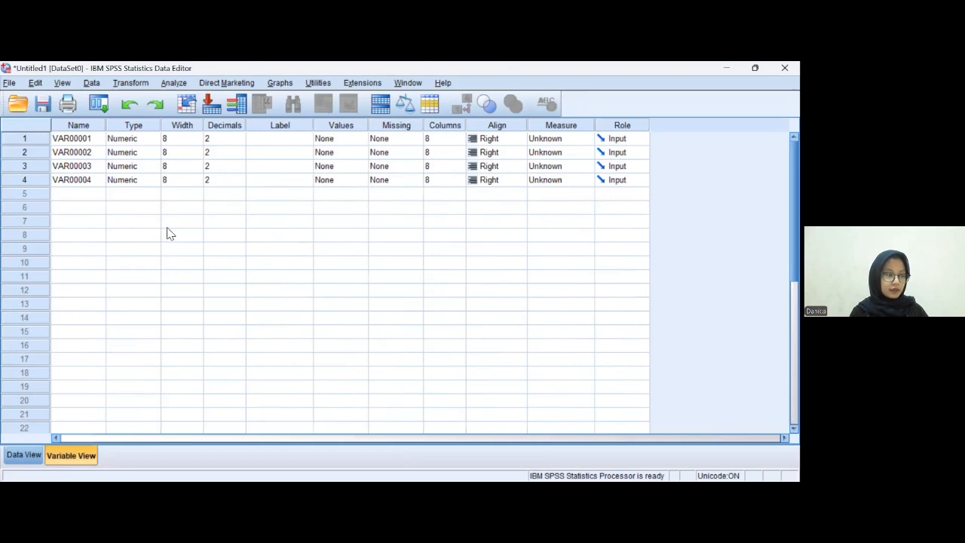
click(92, 139)
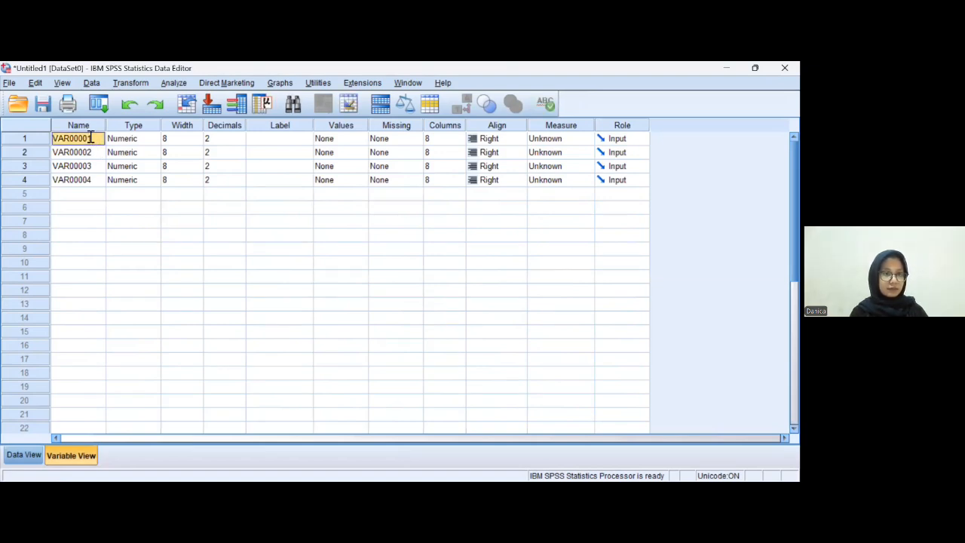
double_click(90, 138)
drag(91, 140, 70, 141)
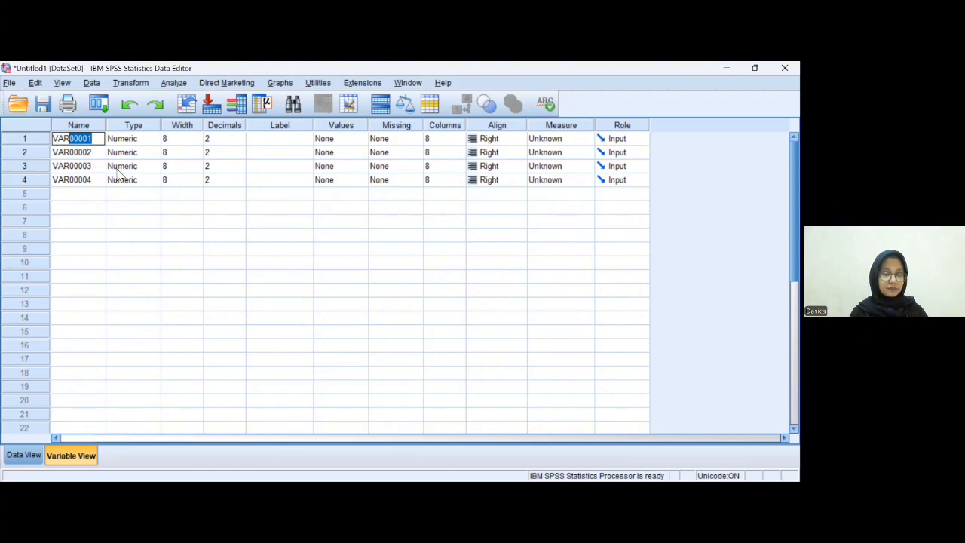
key(shift+Home)
key(BackSpace)
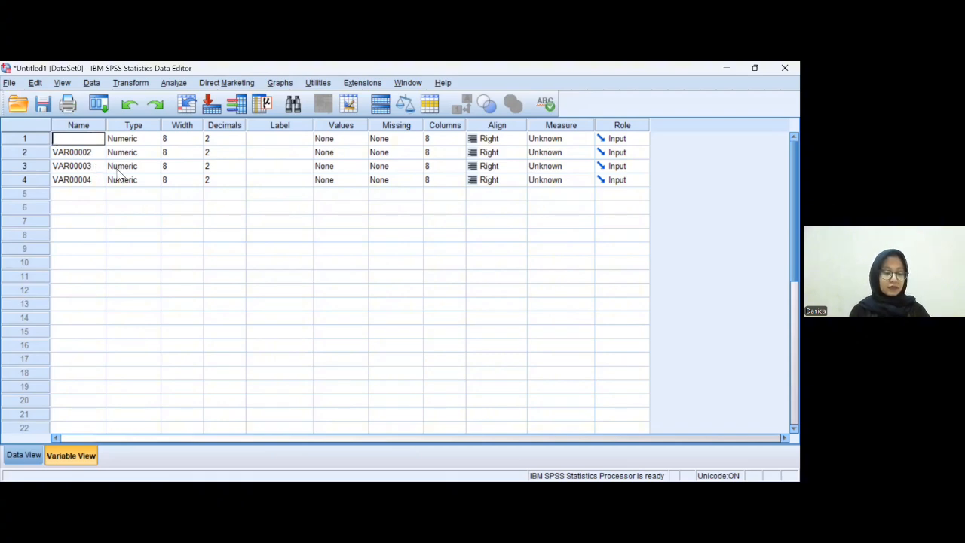
text(X1)
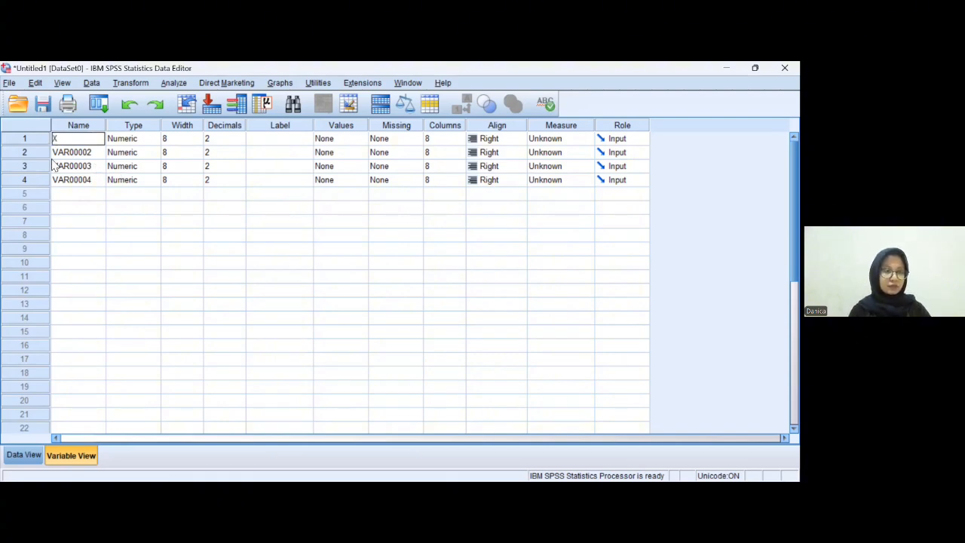
- Rename the second variable X2 and the third variable X3
click(81, 152)
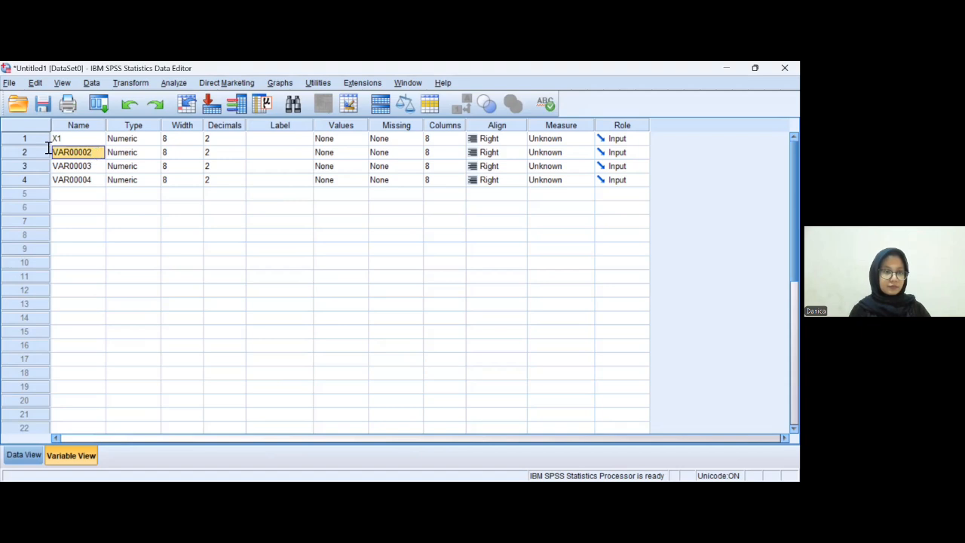
double_click(53, 152)
text(X2)
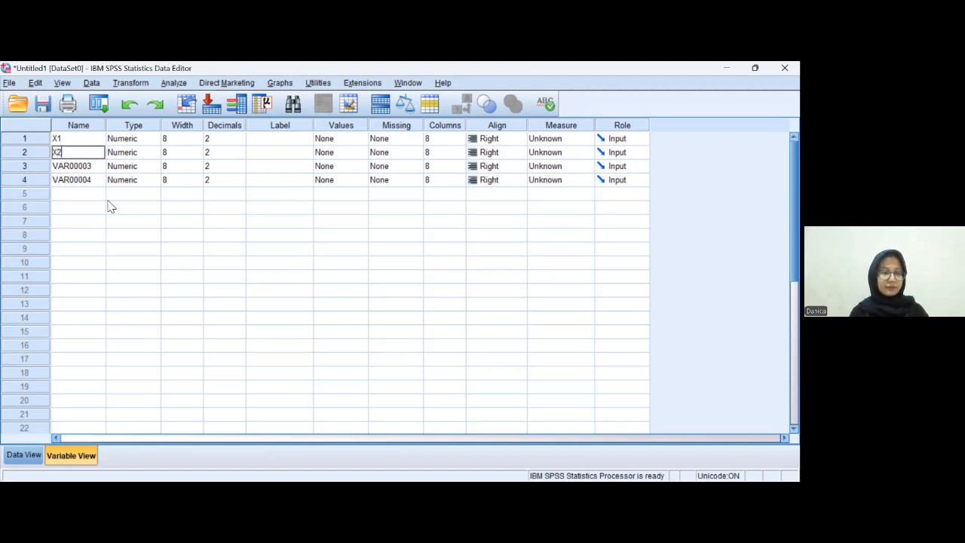
click(90, 165)
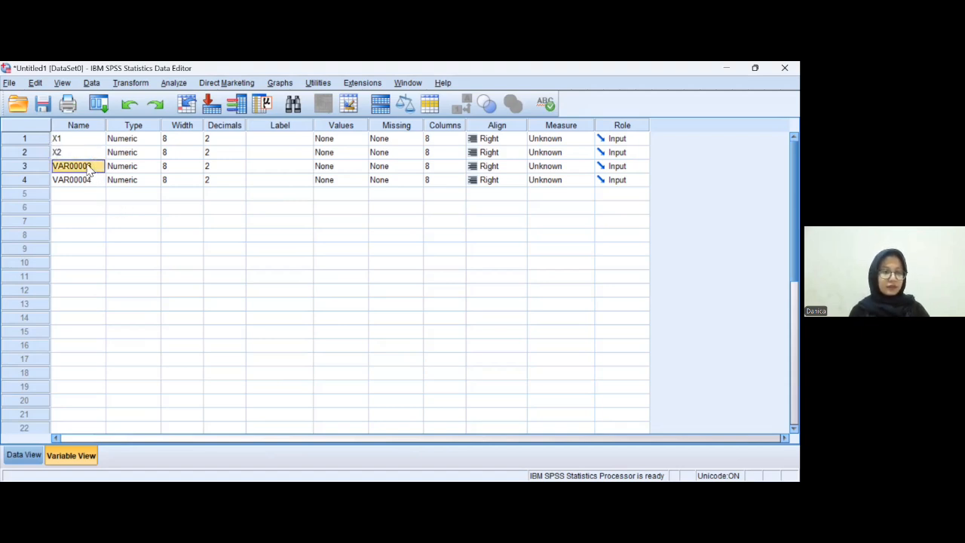
click(90, 166)
double_click(53, 164)
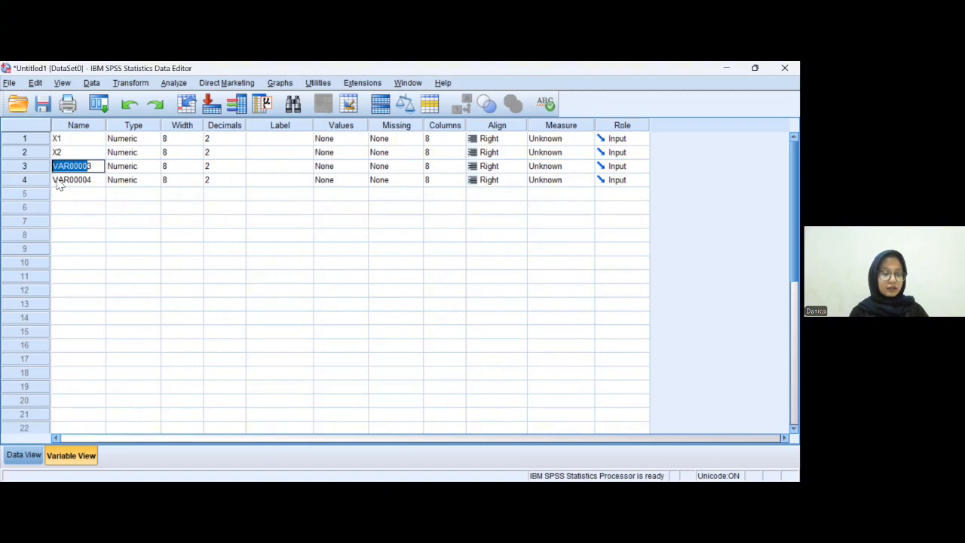
text(X3)
click(86, 179)
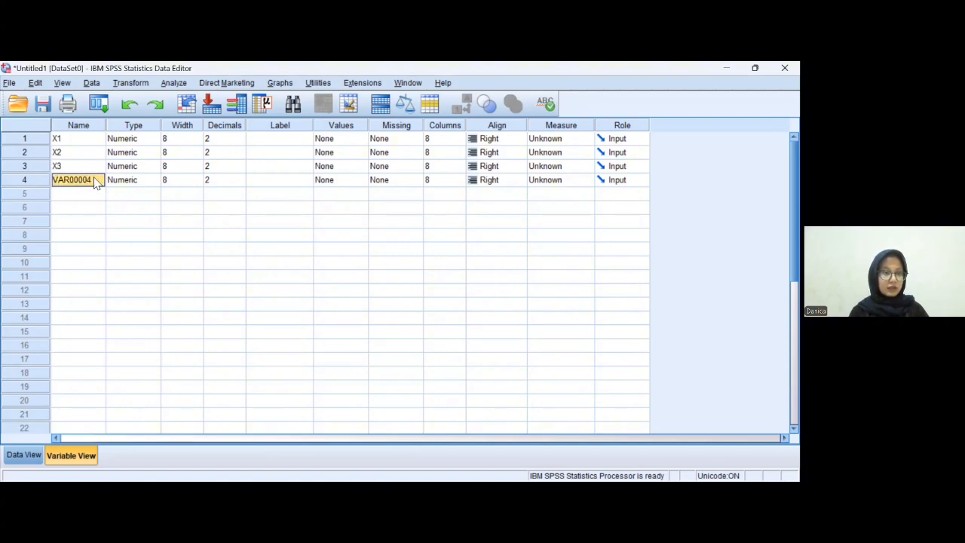
- Rename the fourth variable, VAR00004, as Y
click(96, 180)
mouse_move(98, 180)
mouse_down()
mouse_move(57, 176)
mouse_move(104, 180)
mouse_up()
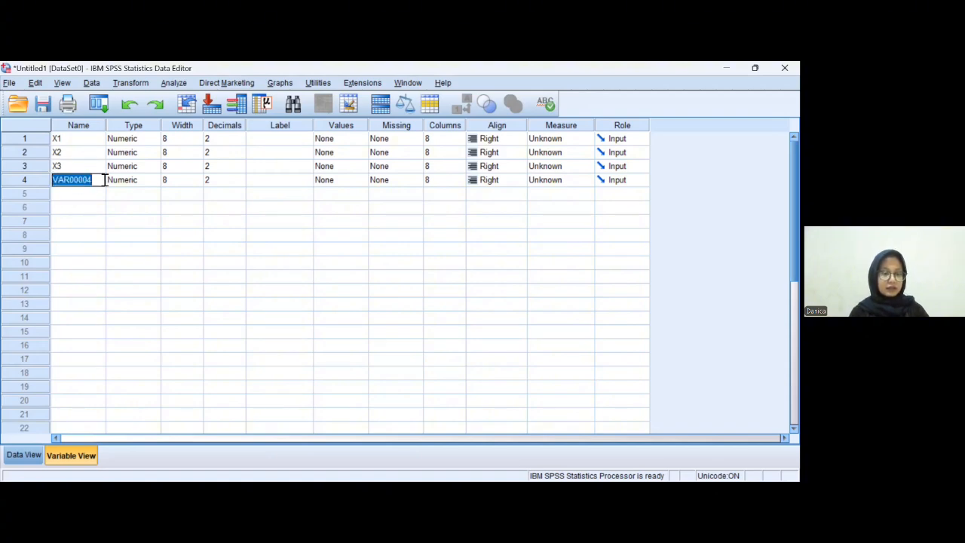
text(Y)
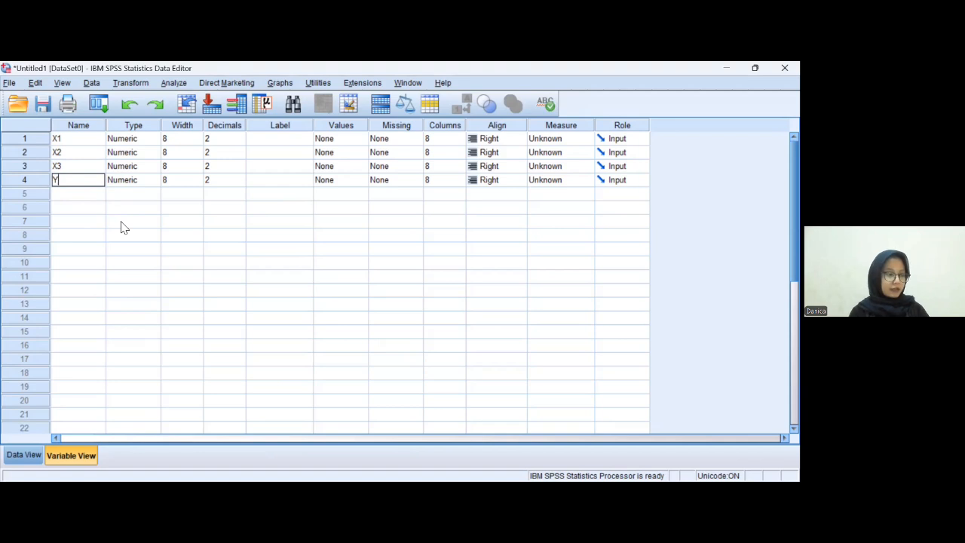
- Set the number of decimals to 0 for all four variables X1, X2, X3 and Y
click(237, 138)
text(0)
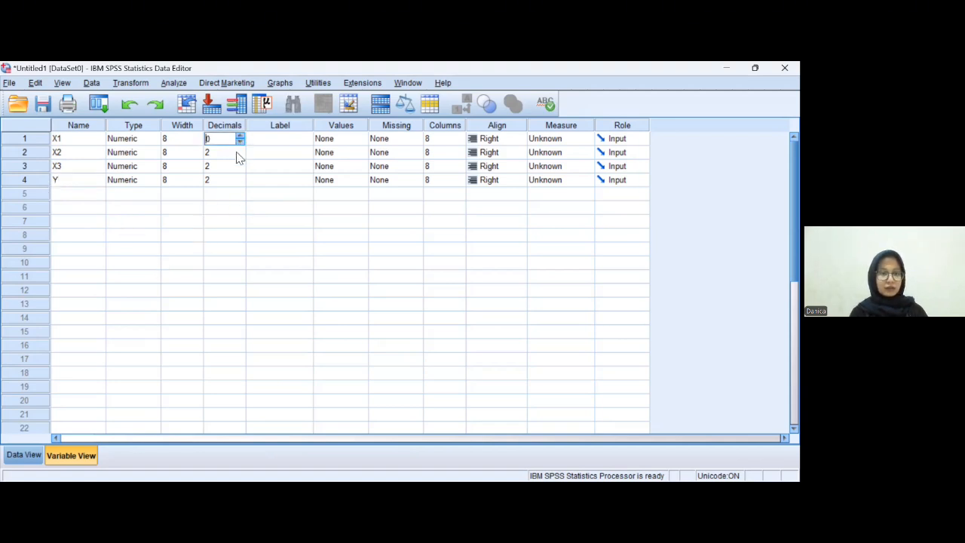
click(238, 153)
text(0)
click(223, 166)
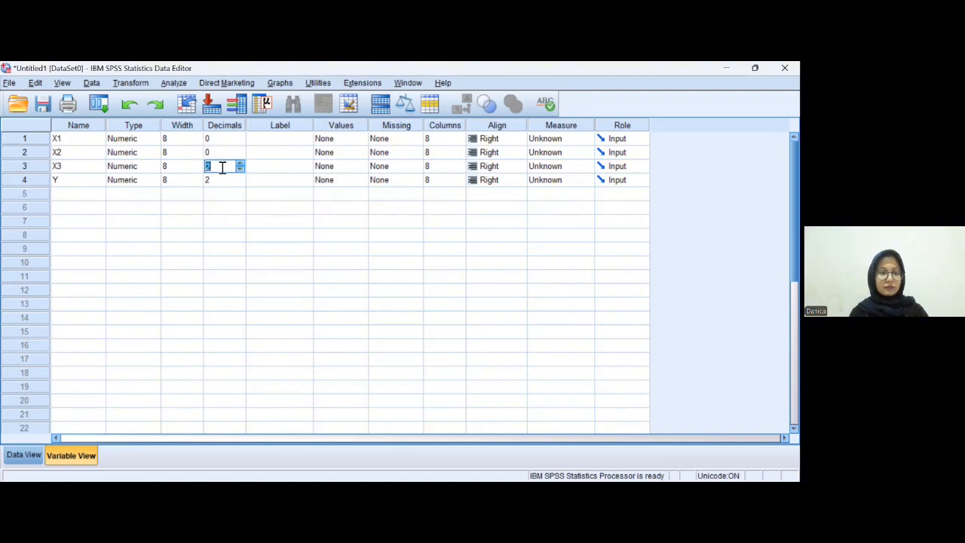
text(0)
click(216, 180)
text(0)
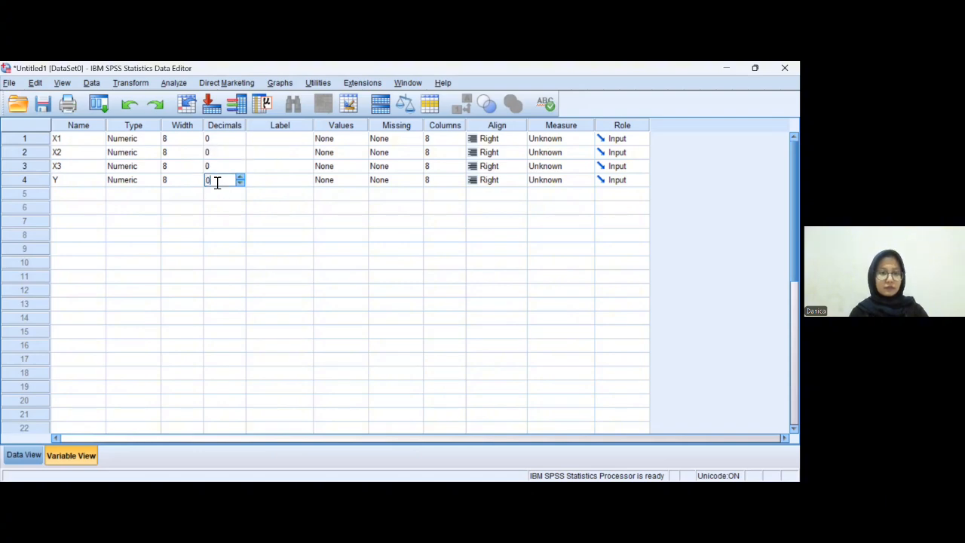
- Give variable X1 the label Iklan Radio
click(272, 141)
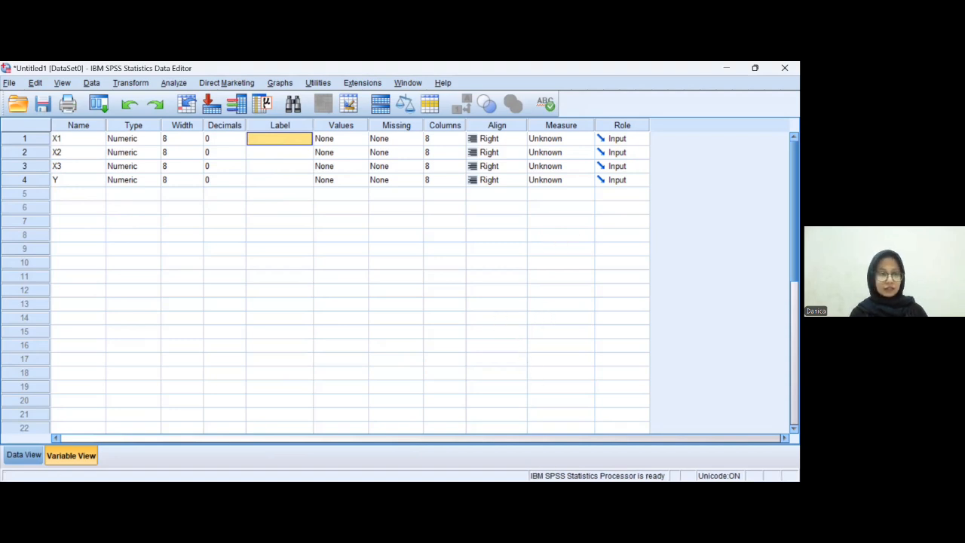
key(alt+Tab)
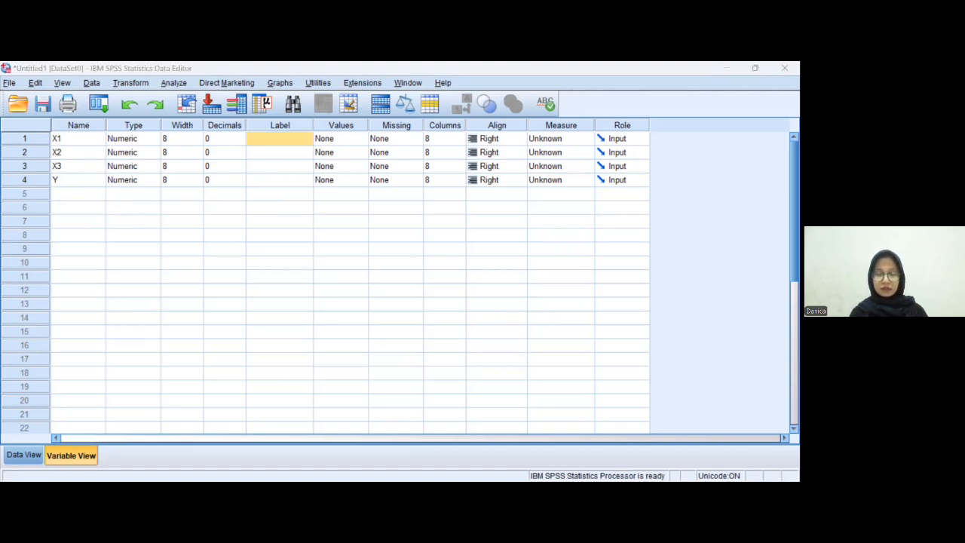
key(alt+Tab)
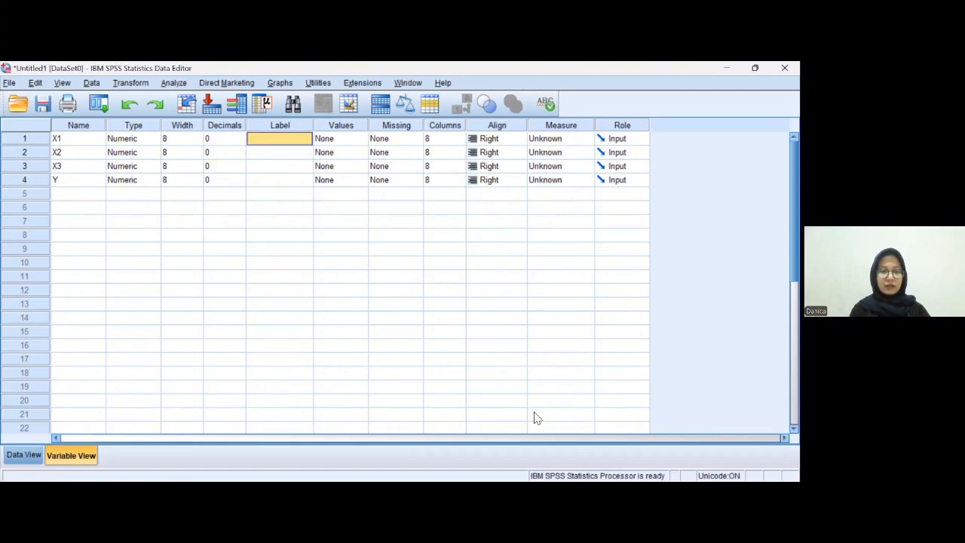
key(F2)
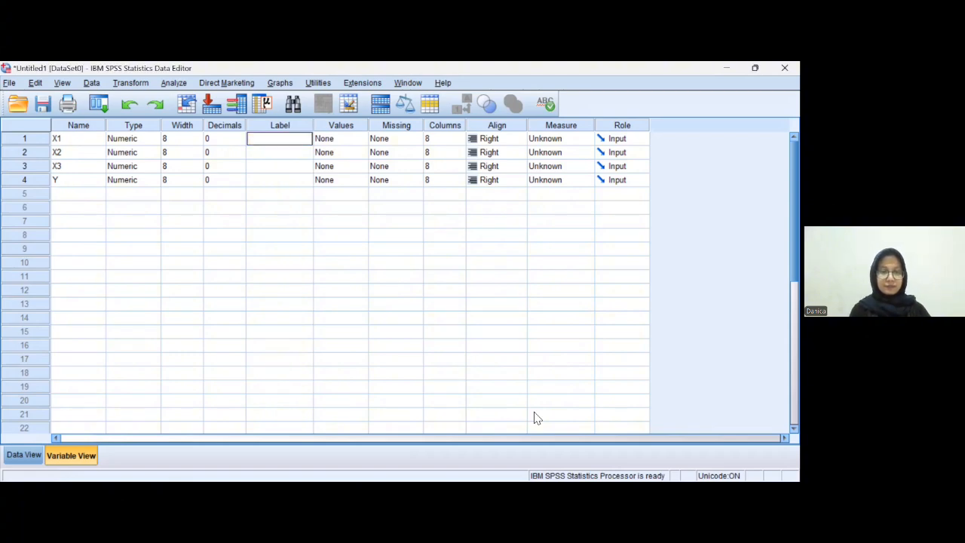
text(Iklan Rad)
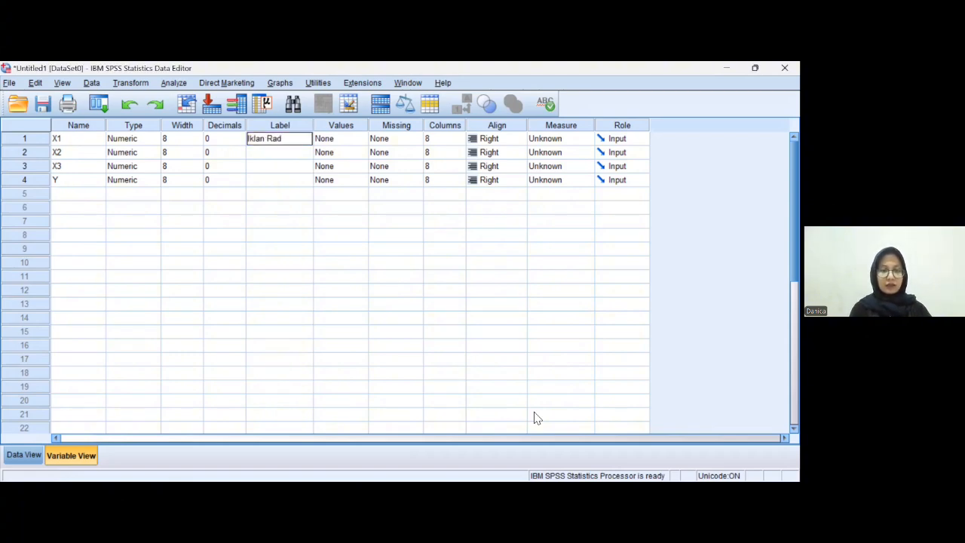
text(io)
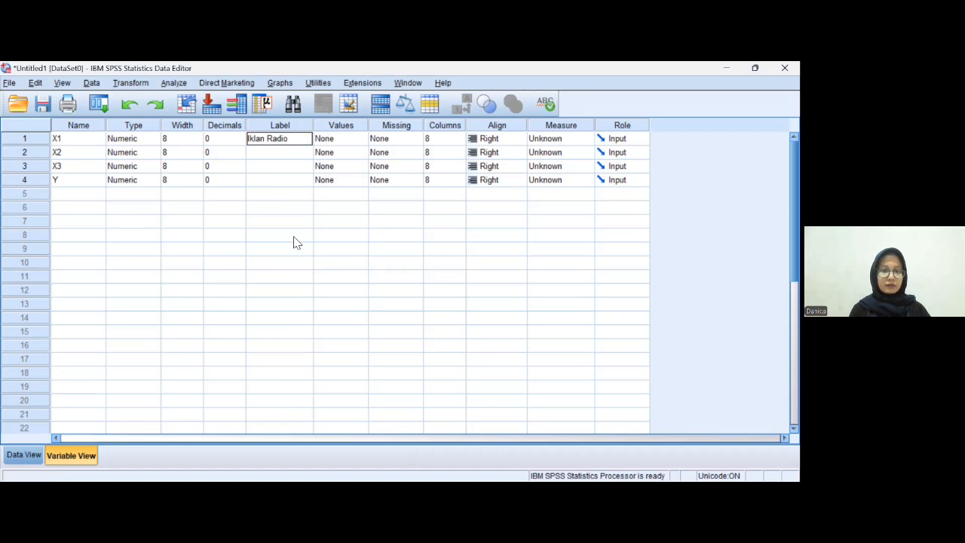
- Give variable X2 the label Digital Marketing
click(281, 153)
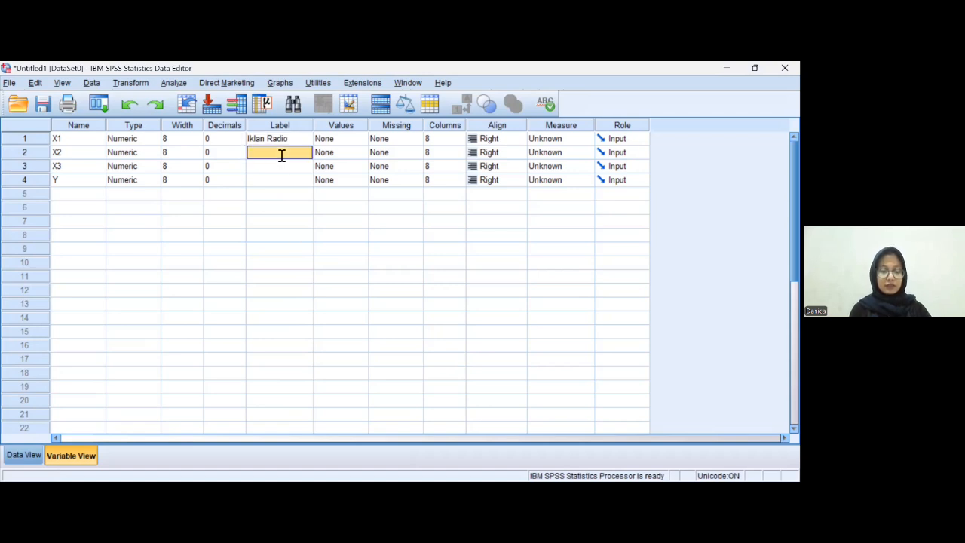
text(Digita)
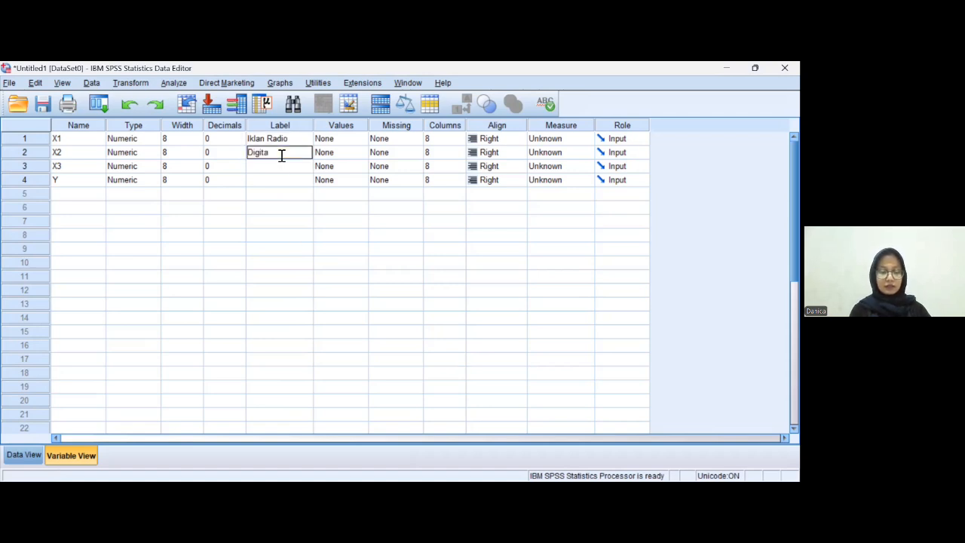
text(l Market)
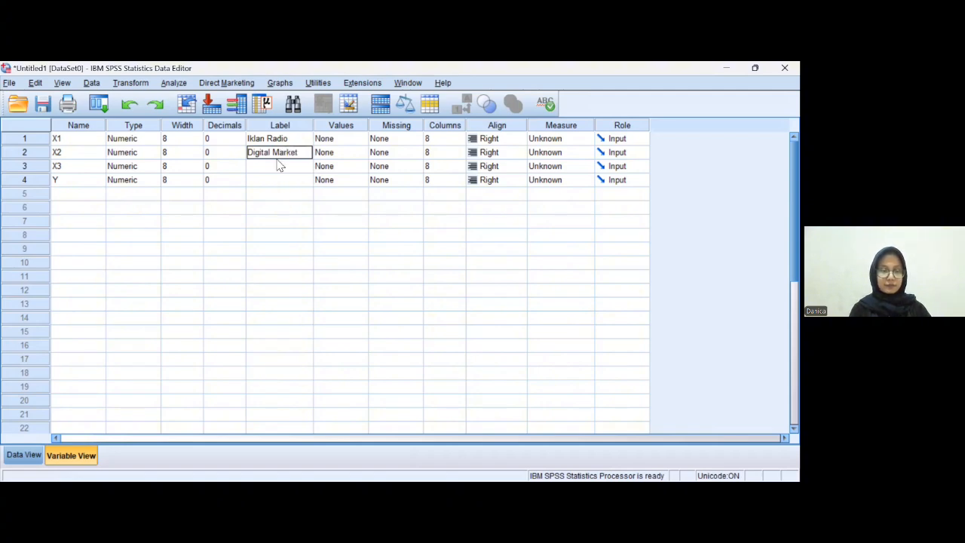
text(ing)
- Give variable X3 the label Iklan Koran
click(274, 167)
click(274, 167)
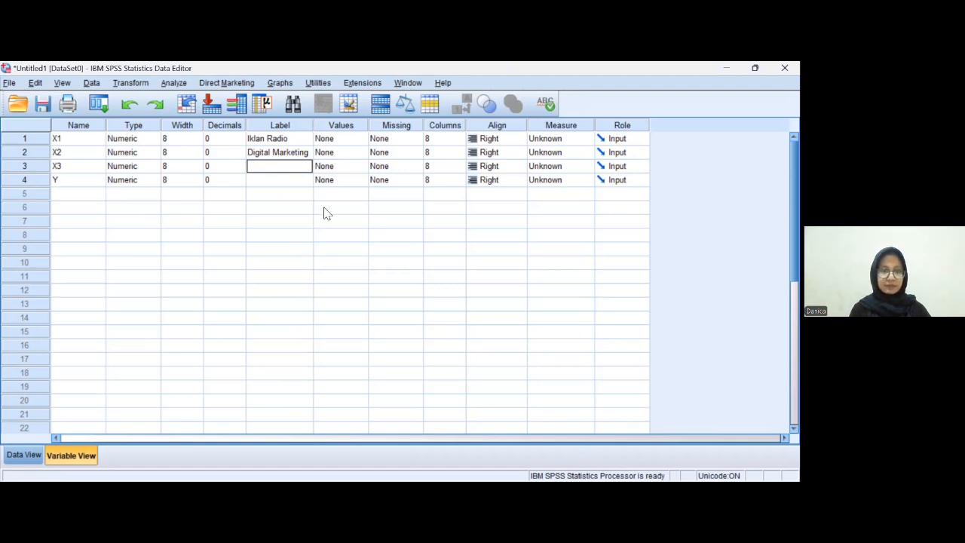
click(275, 167)
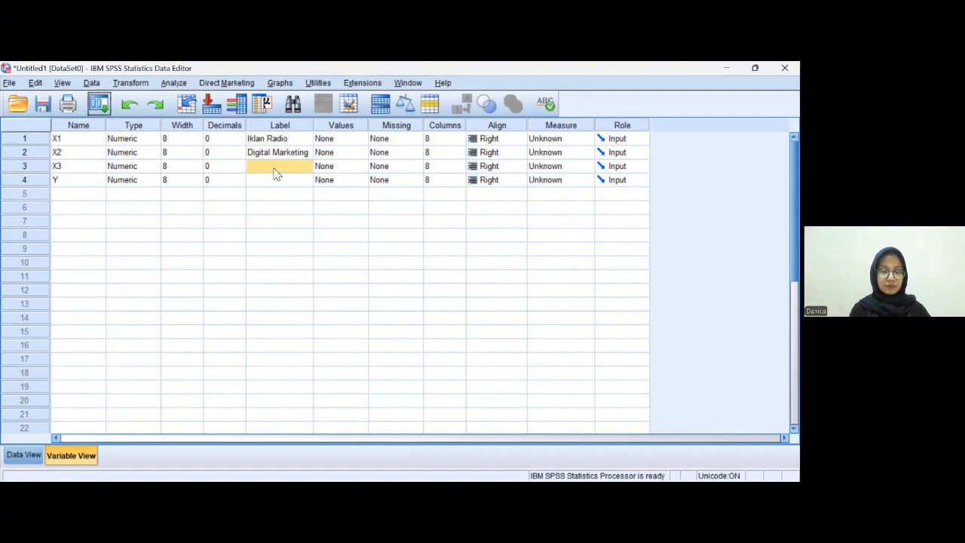
click(274, 168)
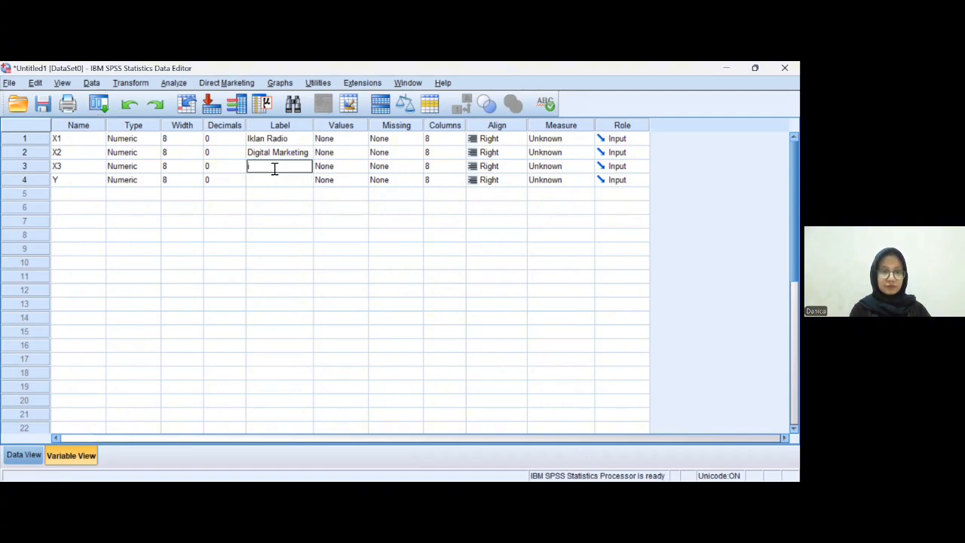
text(Iklan Ko)
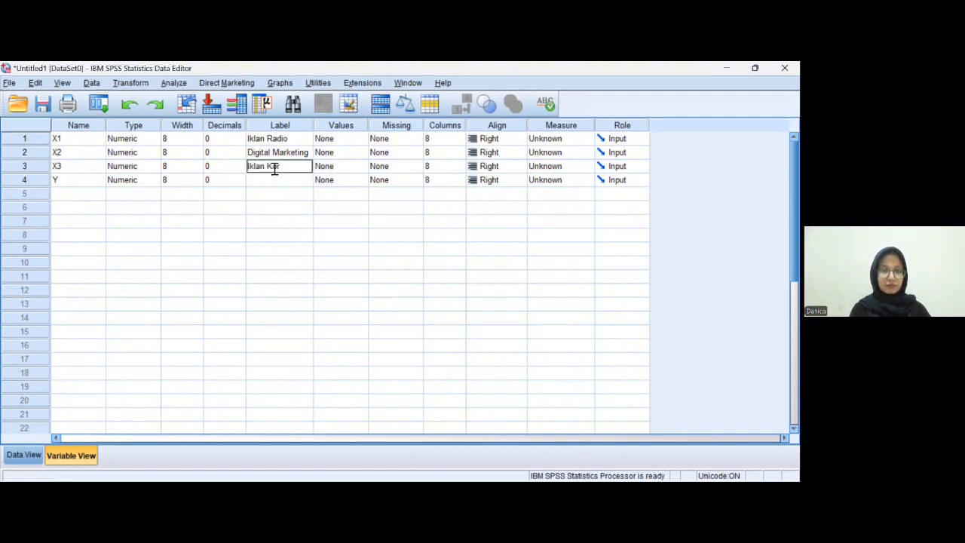
text(ran)
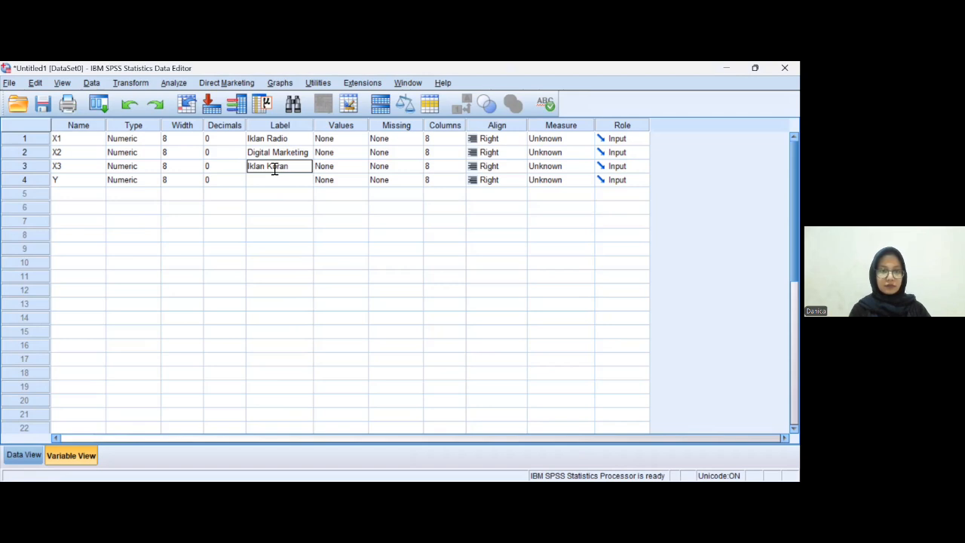
- Give variable Y the label Keputusan Pembelian
click(270, 182)
click(272, 181)
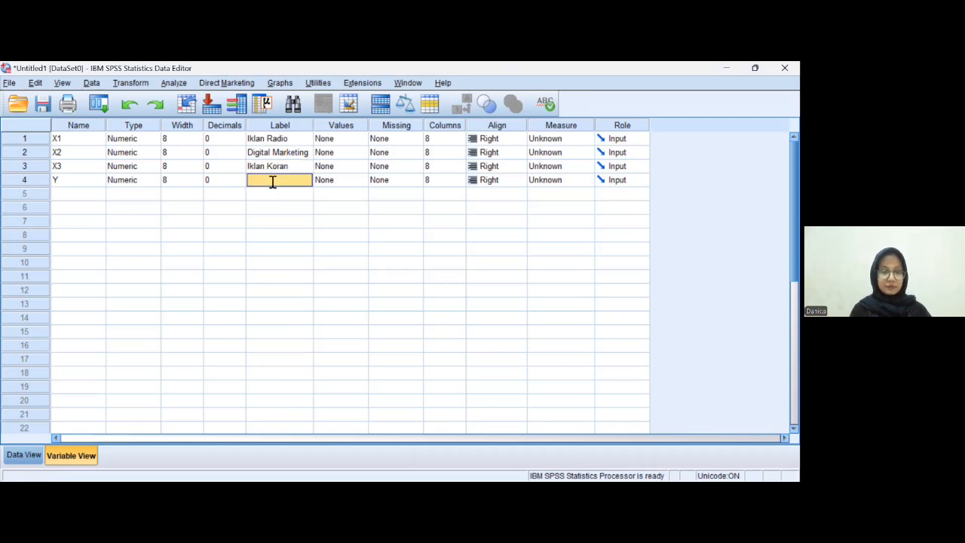
text(Keputusa)
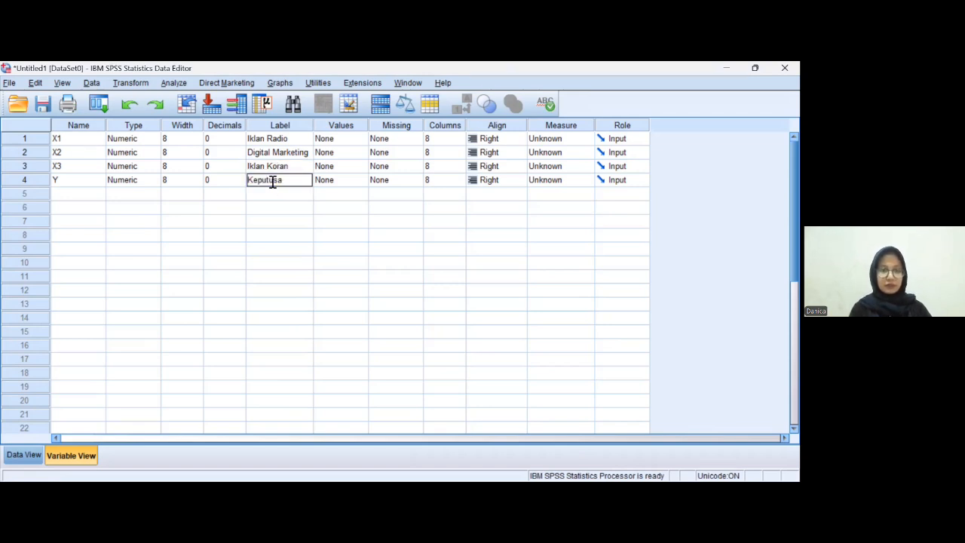
text(n Pembe)
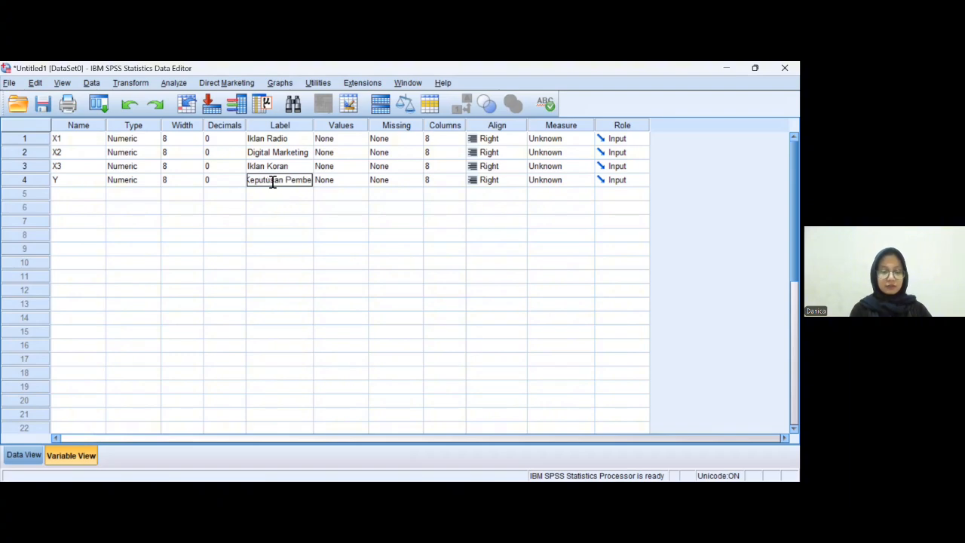
text(lian)
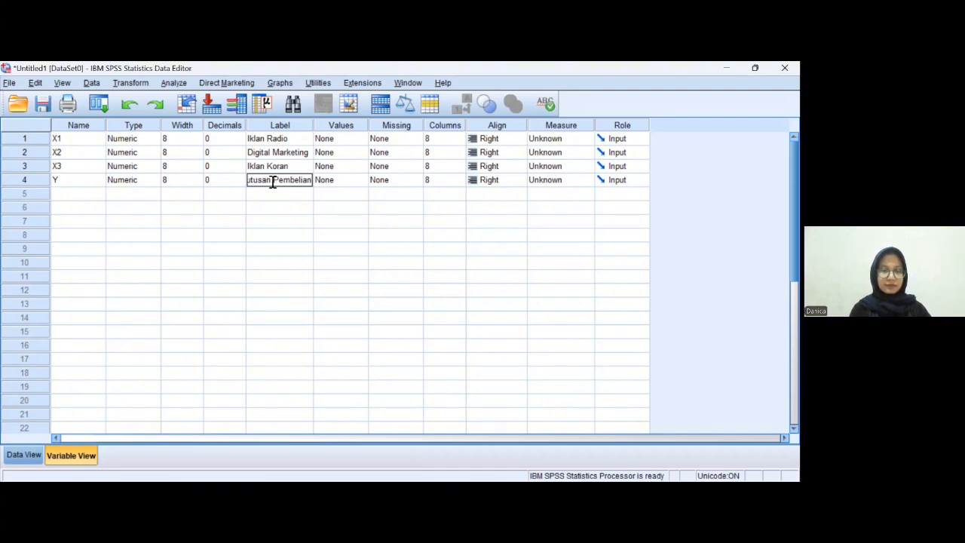
click(318, 236)
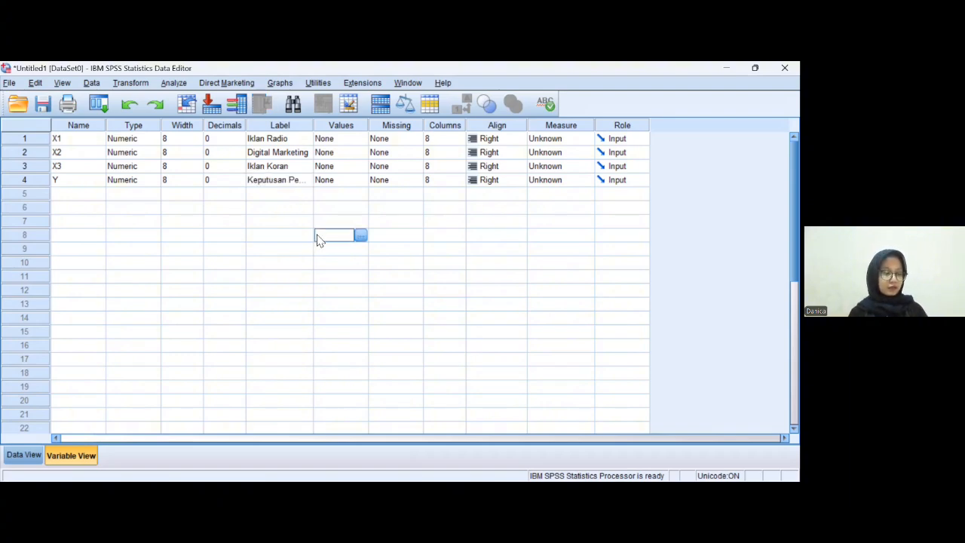
- Set the measurement level of X1, X2 and X3 to Scale
click(578, 138)
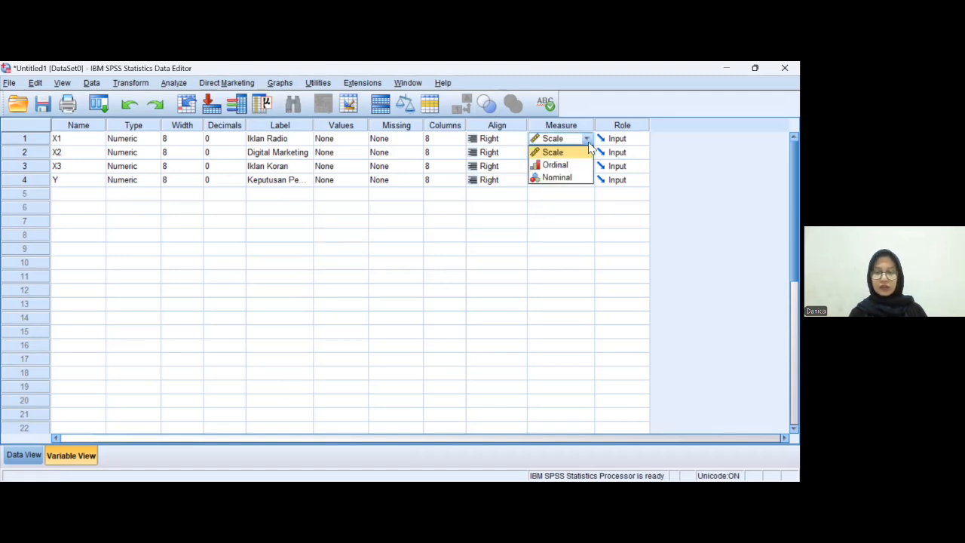
click(568, 157)
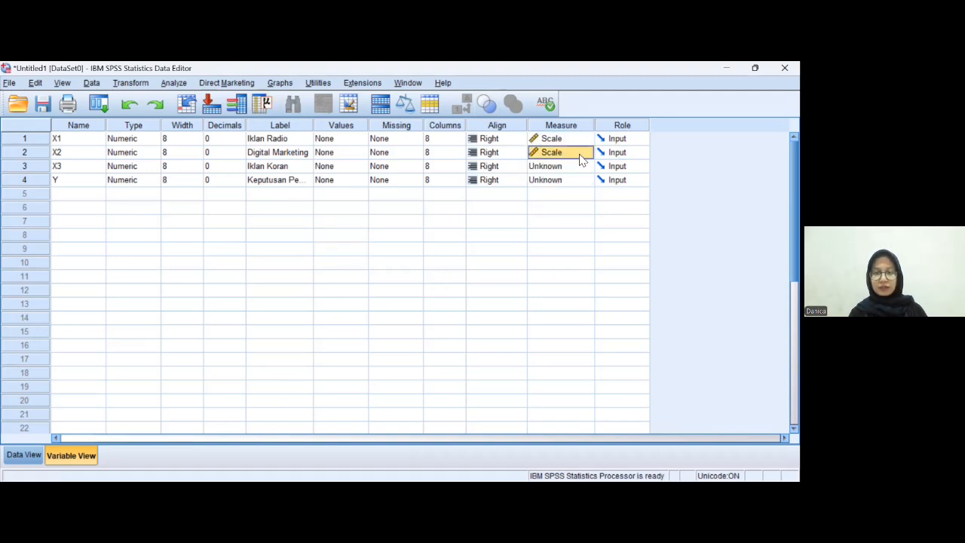
click(570, 166)
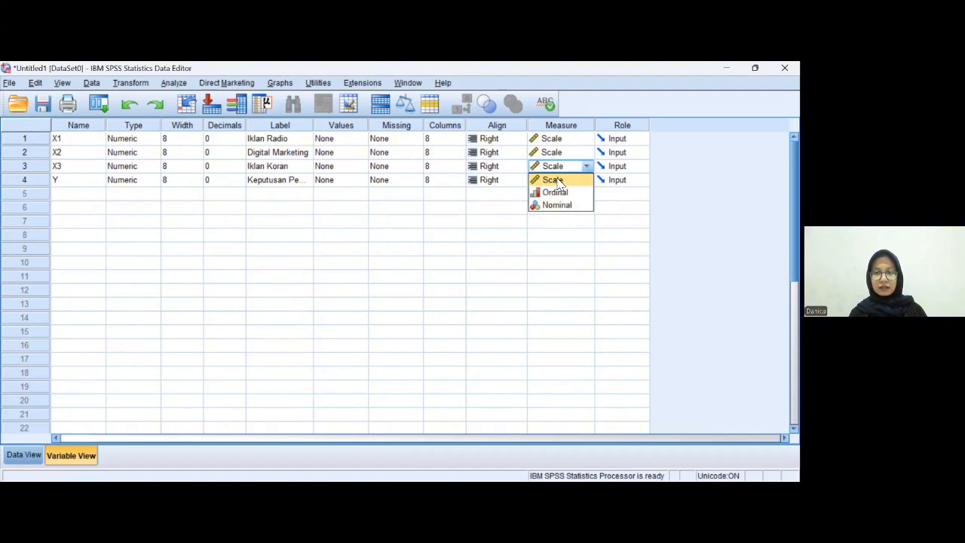
click(556, 180)
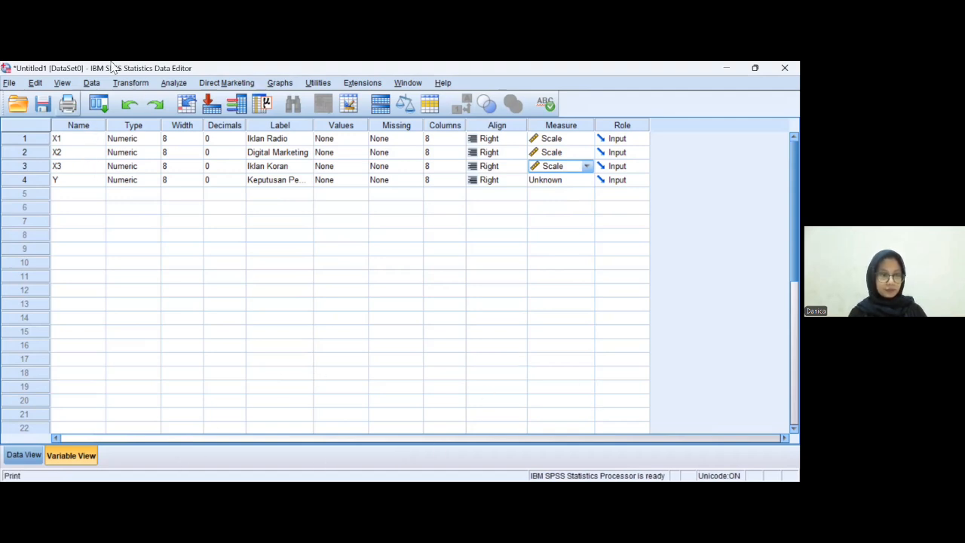
- Return to the data values and start a Linear Regression analysis with Keputusan Pembelian [Y] as the dependent variable
click(24, 455)
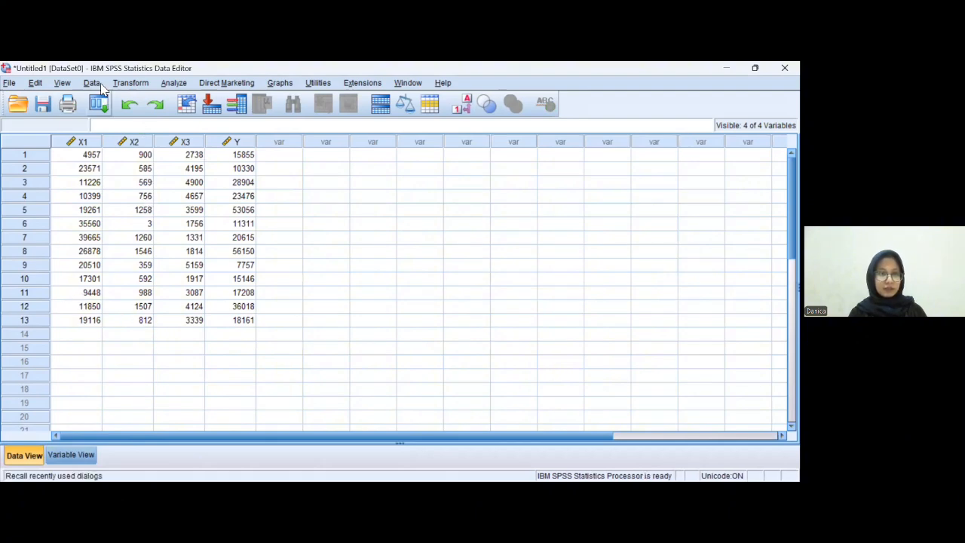
click(166, 85)
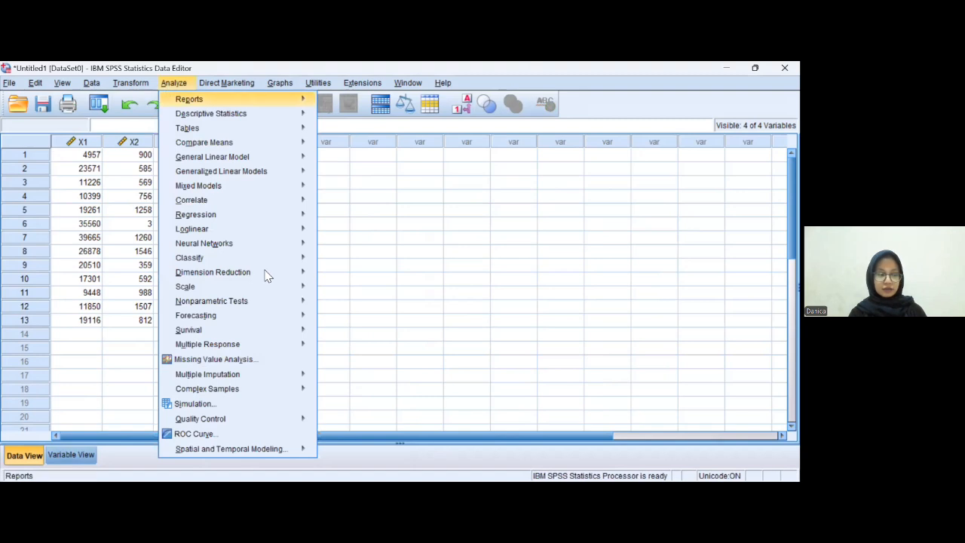
mouse_move(263, 334)
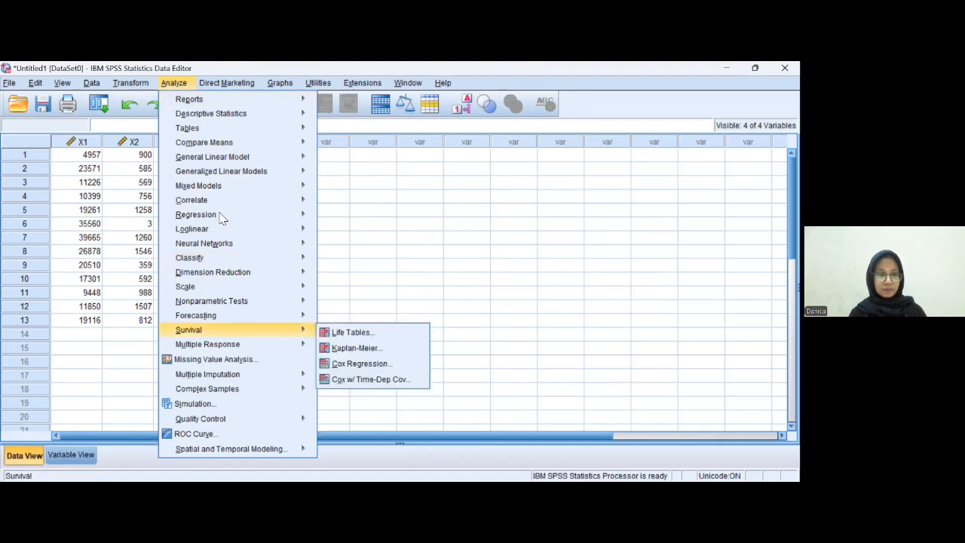
mouse_move(303, 219)
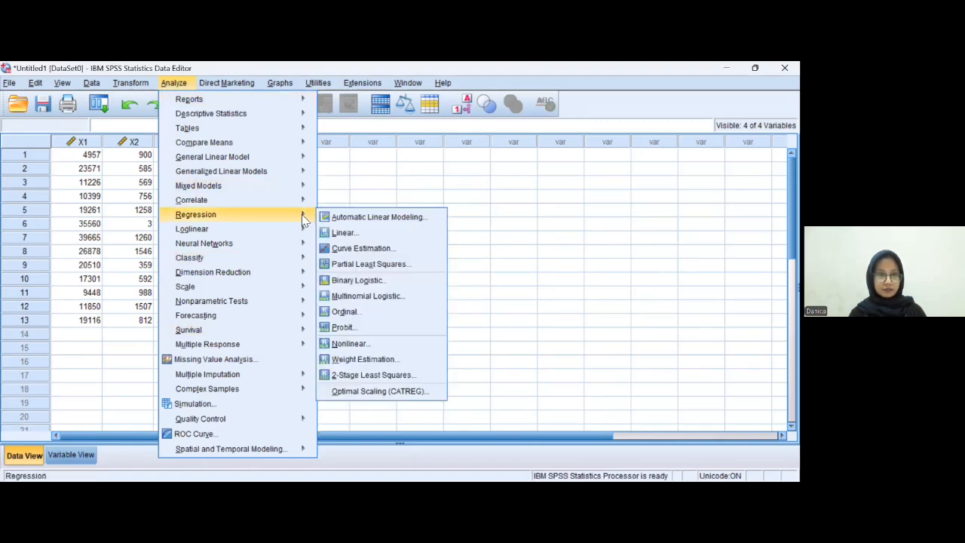
click(343, 232)
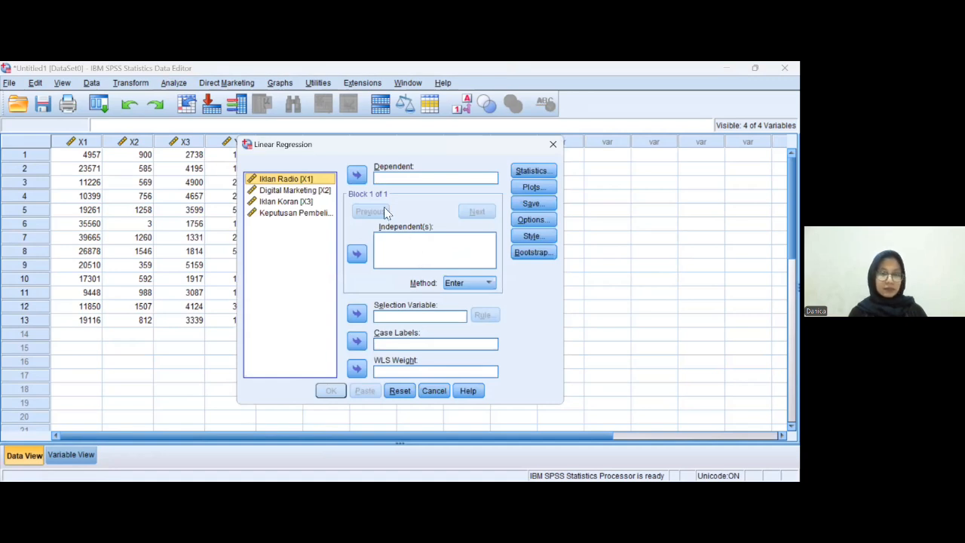
click(286, 214)
click(356, 182)
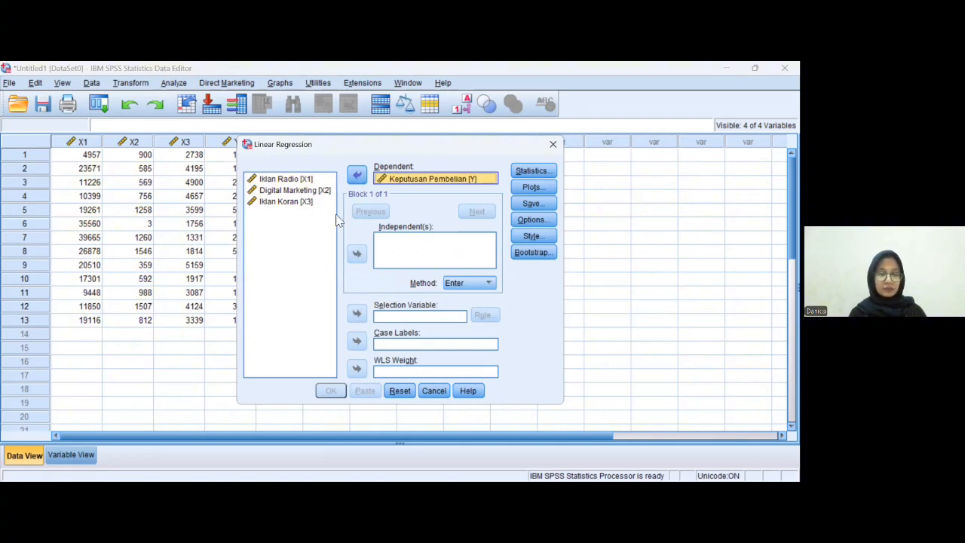
- Add Iklan Radio [X1], Digital Marketing [X2] and Iklan Koran [X3] as independent variables and request collinearity diagnostics
click(305, 180)
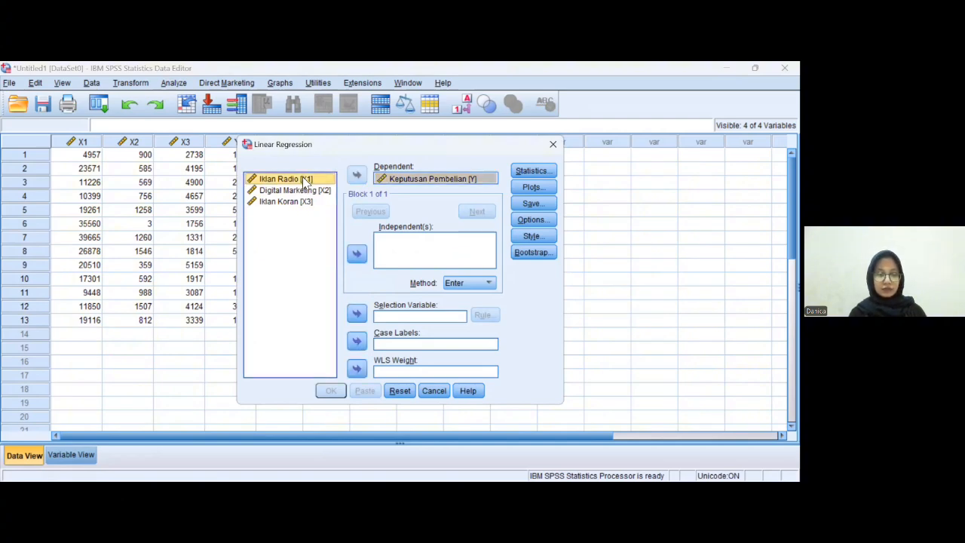
shift+click(290, 201)
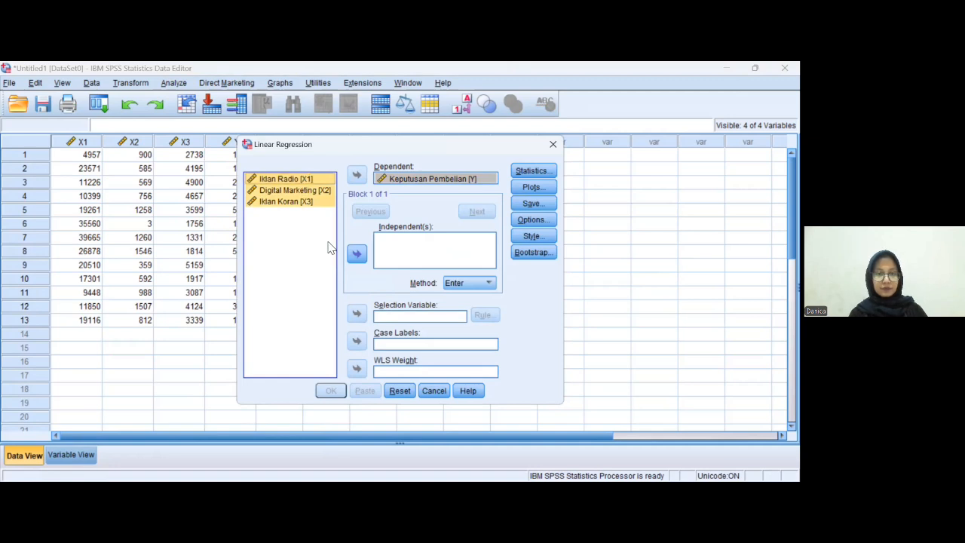
click(356, 254)
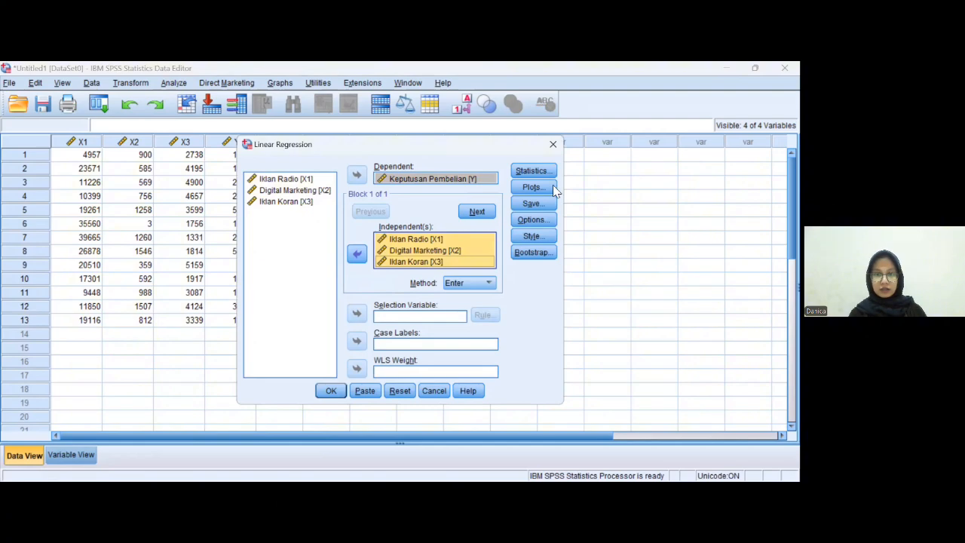
click(534, 172)
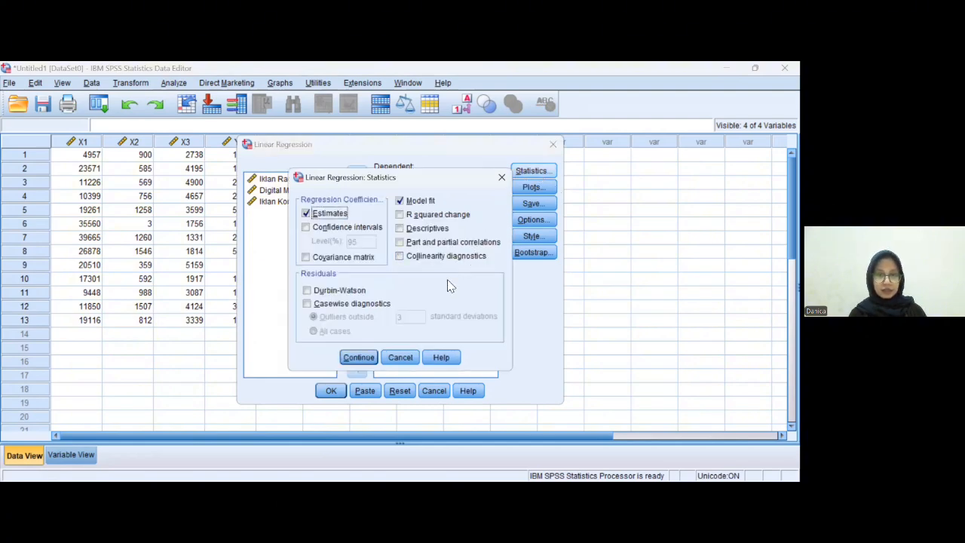
click(400, 257)
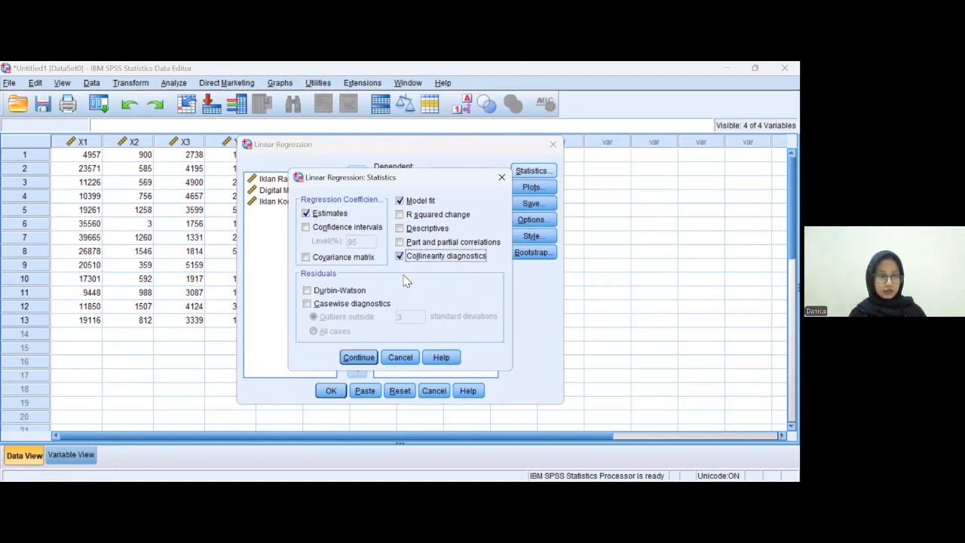
click(369, 360)
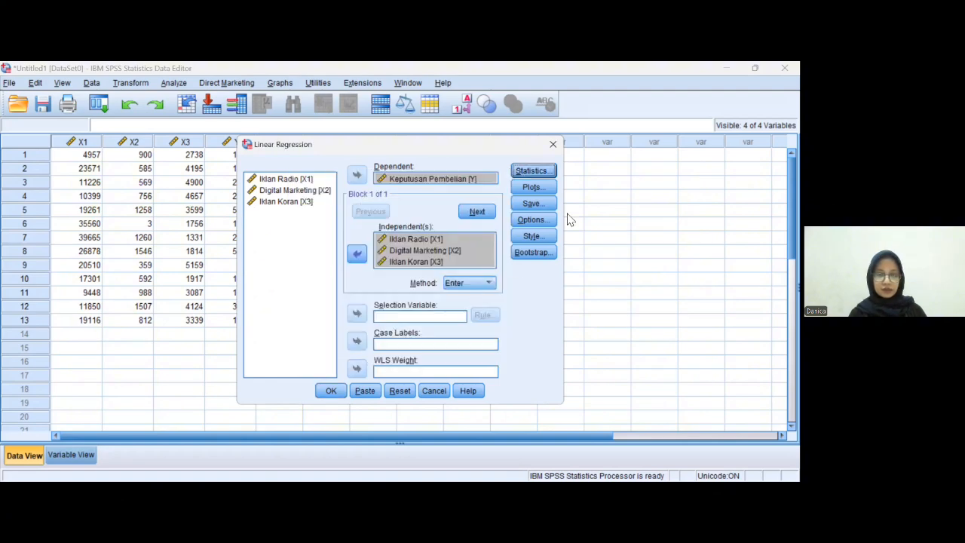
- Set the regression plots to a scatterplot with *SRESID as Y and *ZPRED as X, plus a histogram and normal probability plot
click(544, 188)
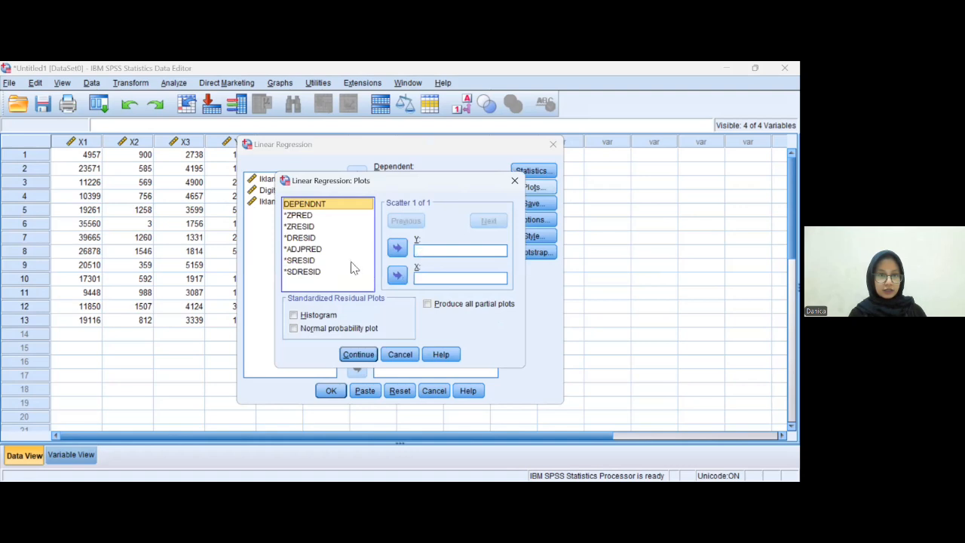
click(301, 260)
click(396, 248)
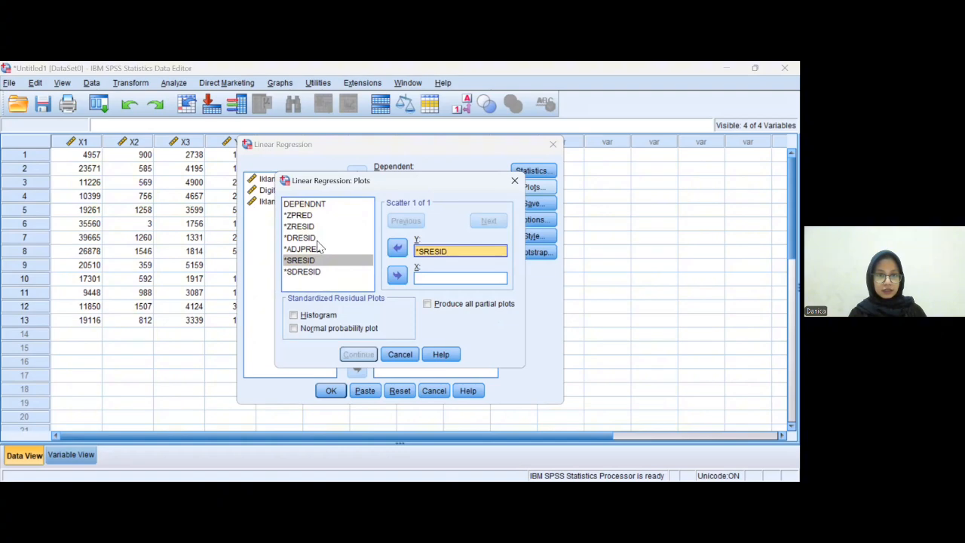
click(308, 215)
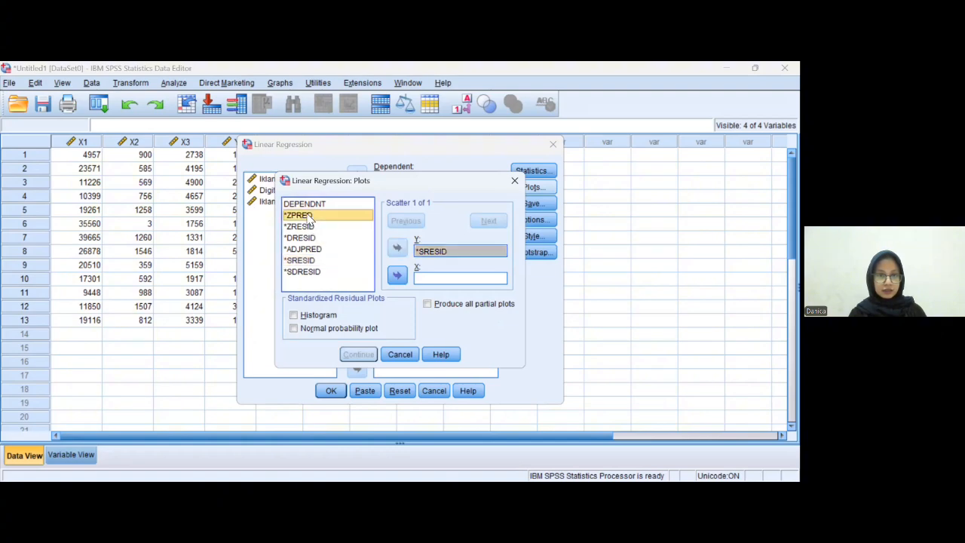
click(398, 275)
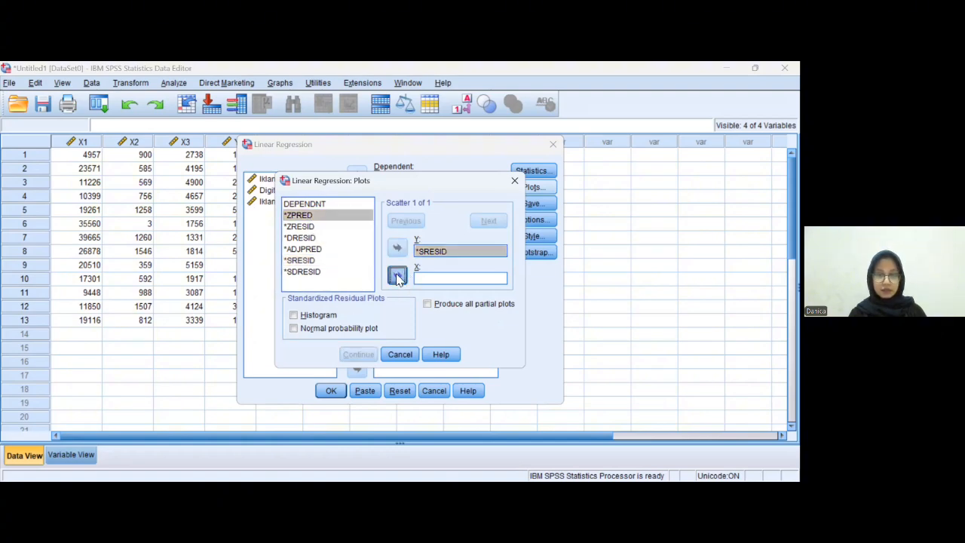
click(293, 314)
click(293, 328)
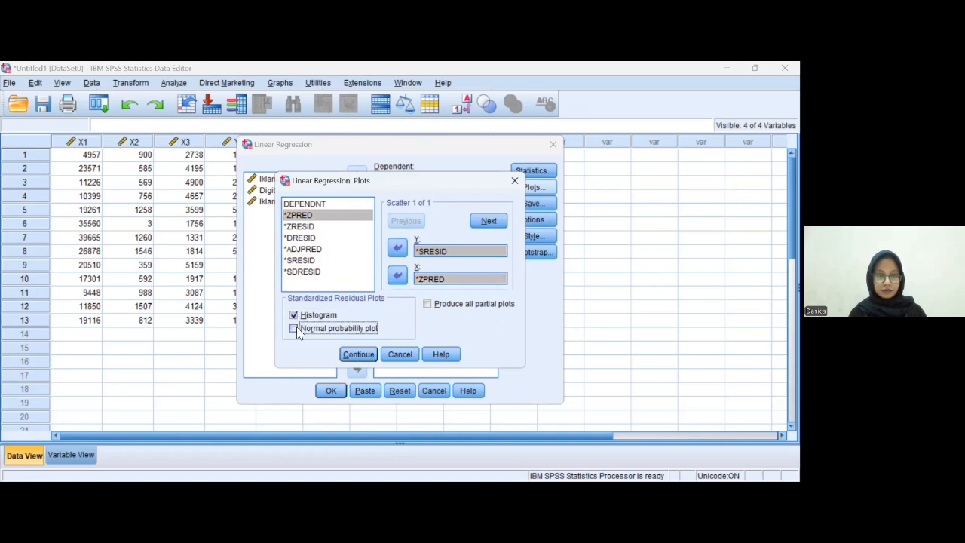
click(369, 357)
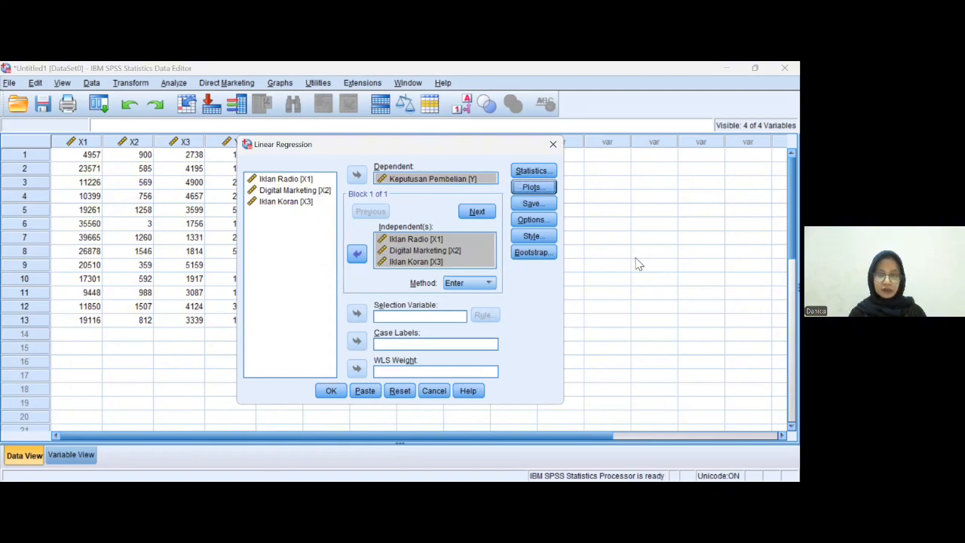
- Choose to save the unstandardized residuals as a new variable and run the regression
click(531, 204)
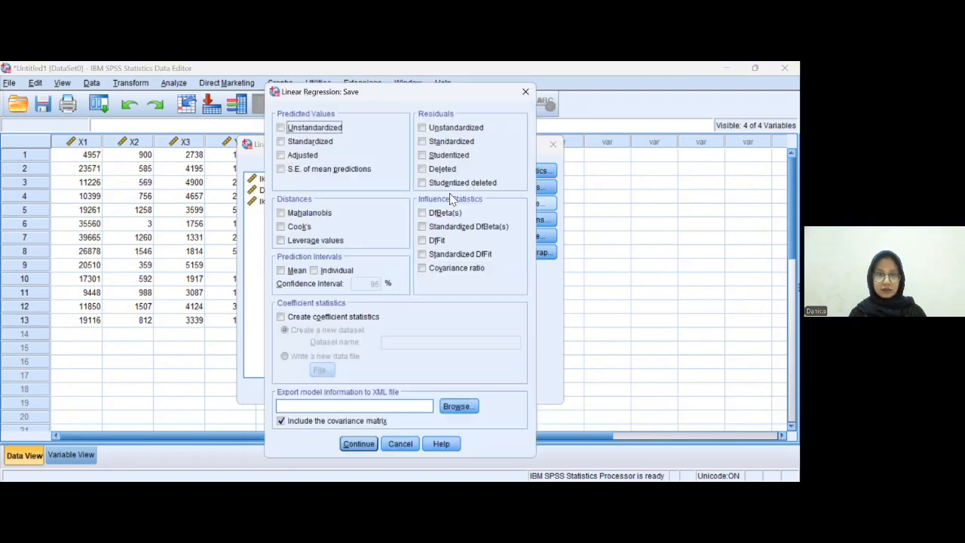
click(421, 129)
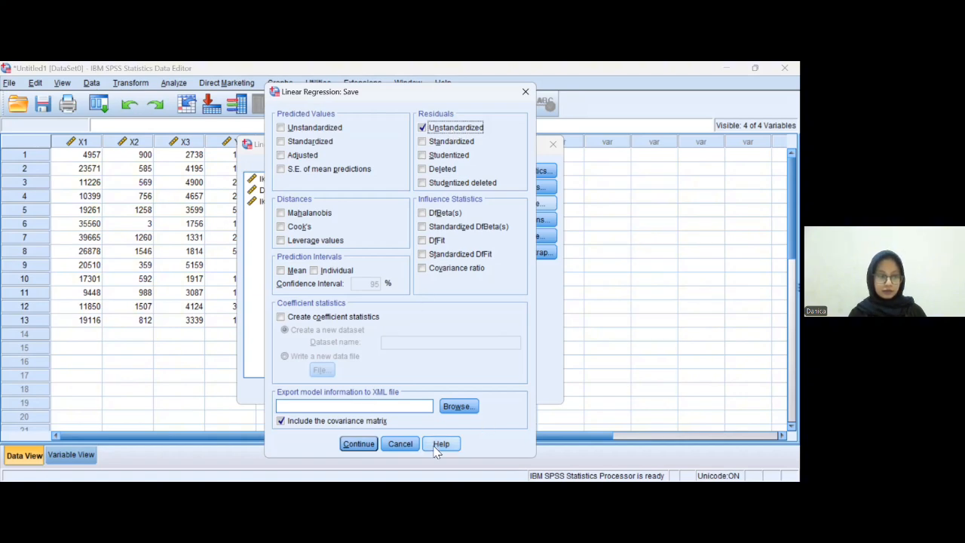
click(367, 442)
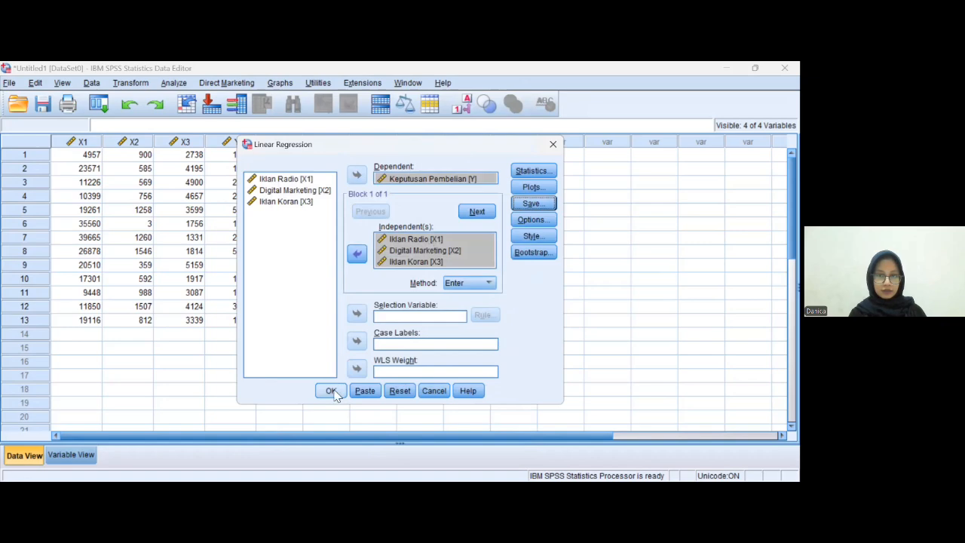
click(333, 392)
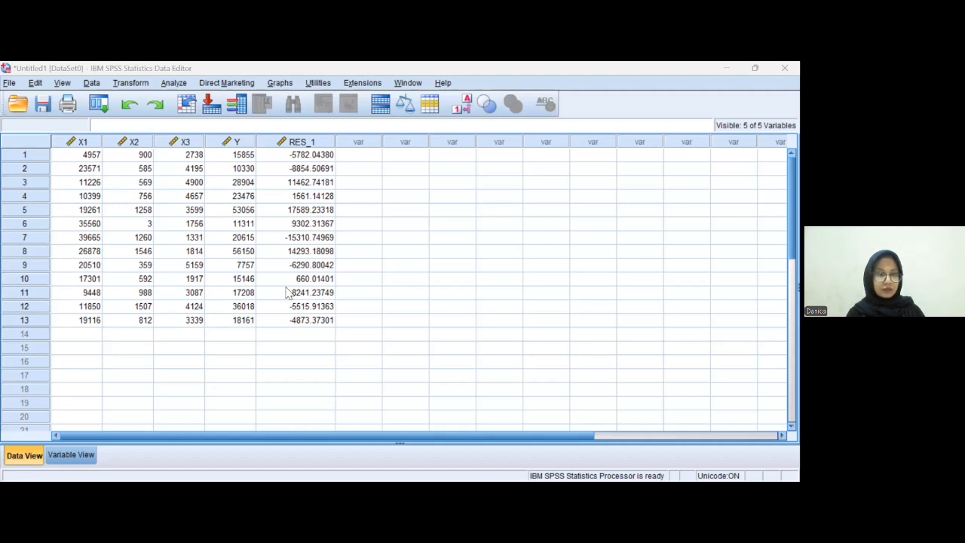
- Examine the Model Summary and ANOVA tables in the regression output
key(alt+Tab)
scroll(396, 293, down, 1)
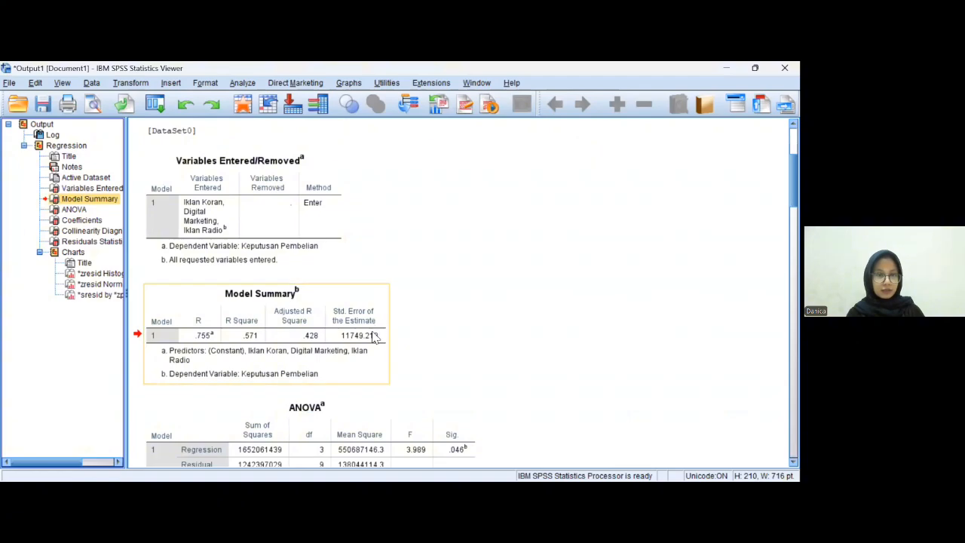
scroll(373, 336, down, 3)
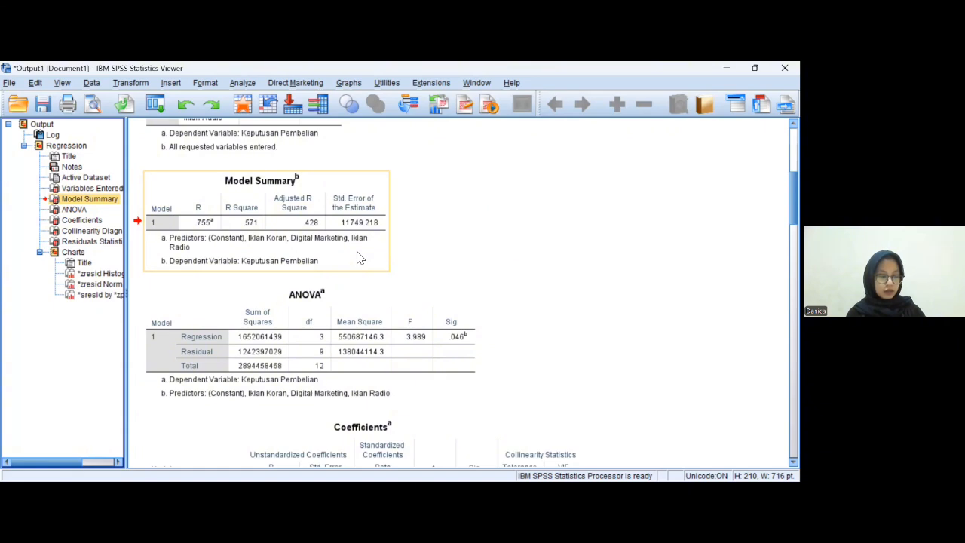
click(329, 343)
scroll(327, 344, down, 1)
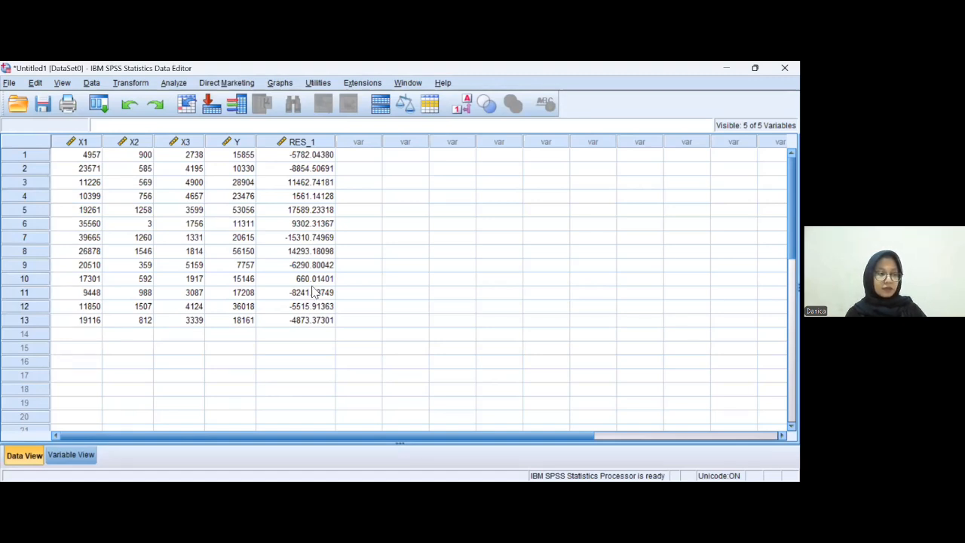
- Run a One-Sample Kolmogorov-Smirnov test on the unstandardized residual (RES_1) against the Normal distribution
click(314, 144)
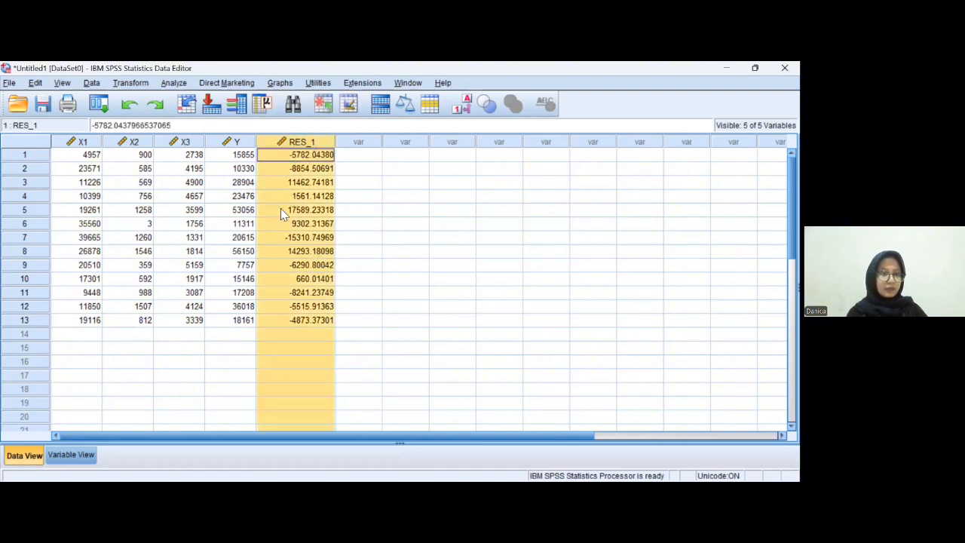
click(180, 84)
mouse_move(233, 143)
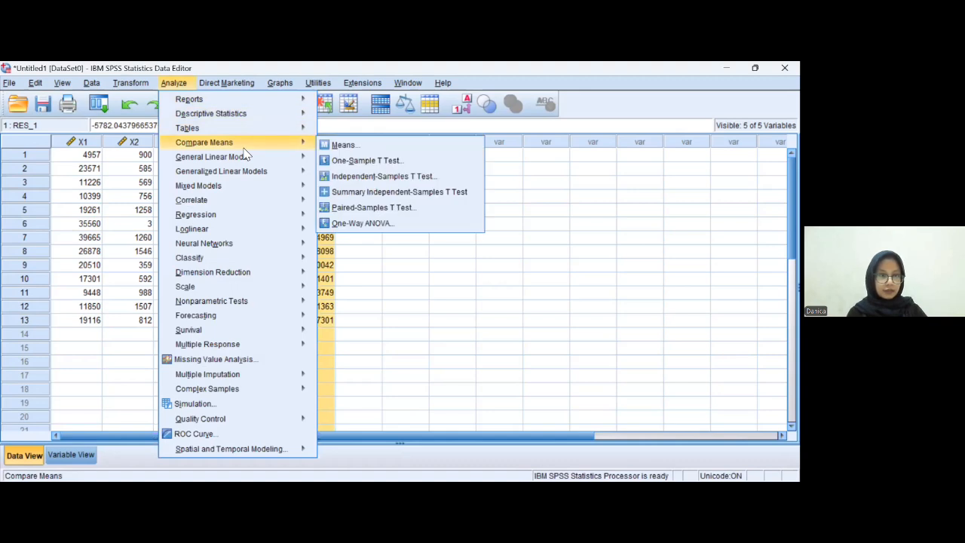
mouse_move(252, 303)
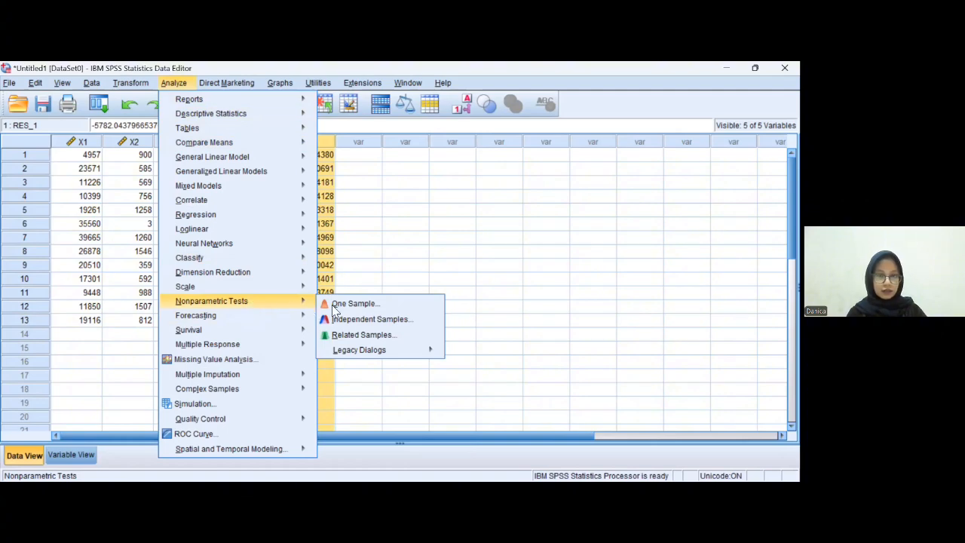
mouse_move(369, 354)
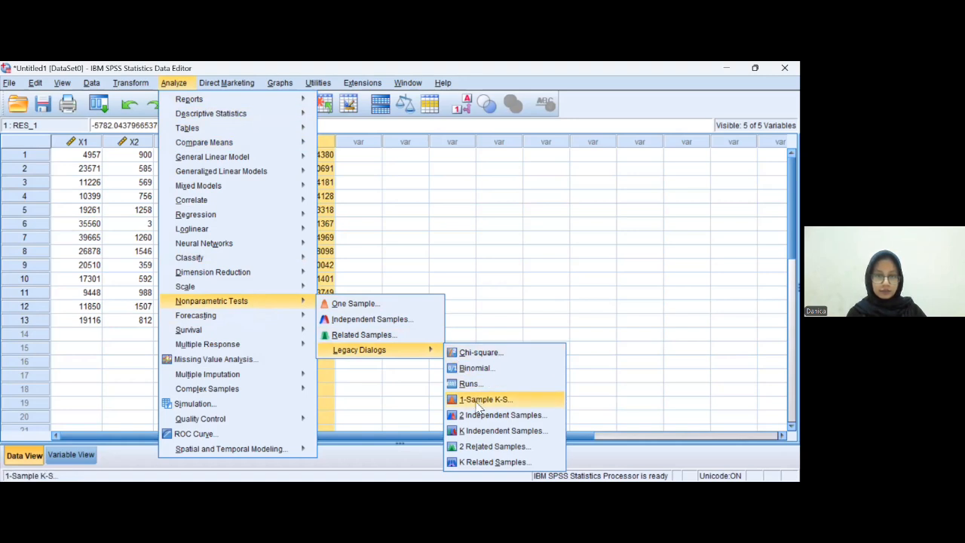
click(480, 406)
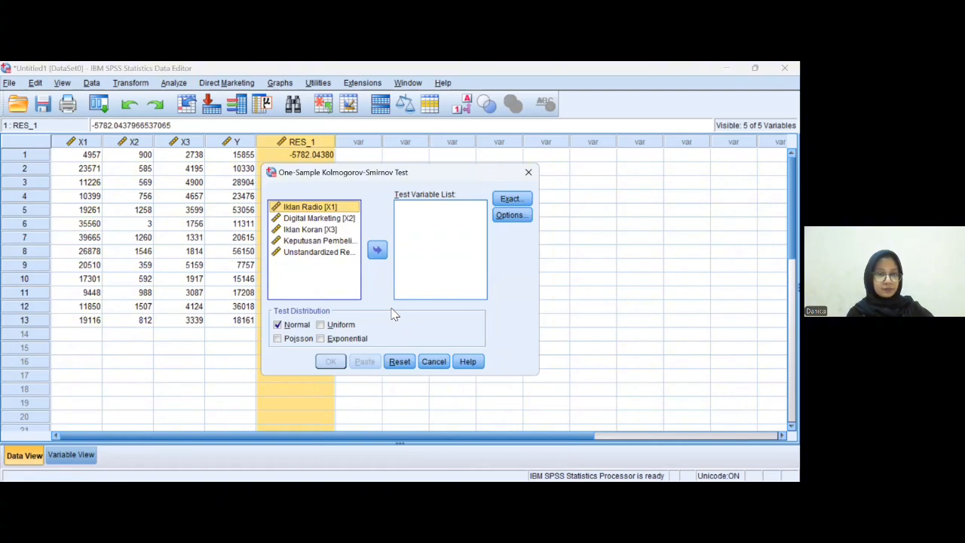
click(324, 254)
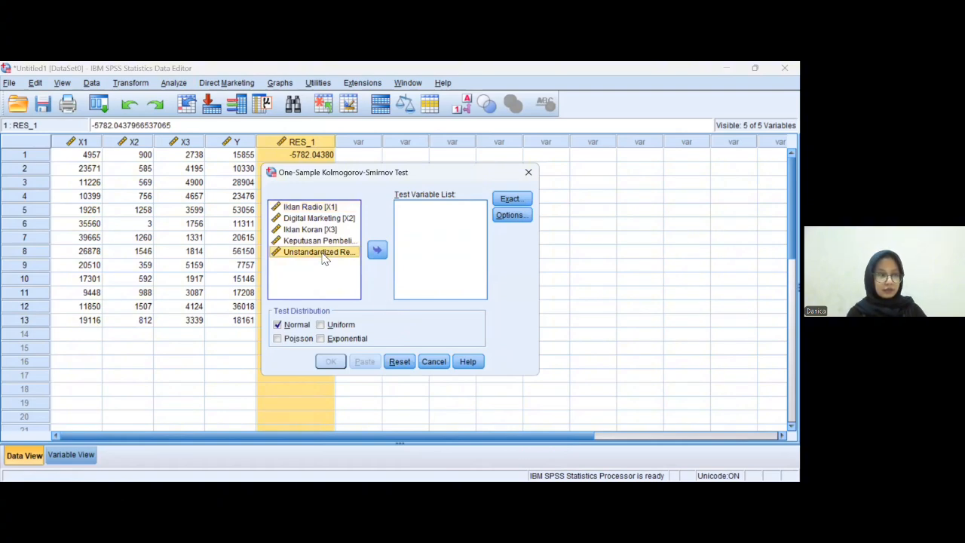
click(376, 251)
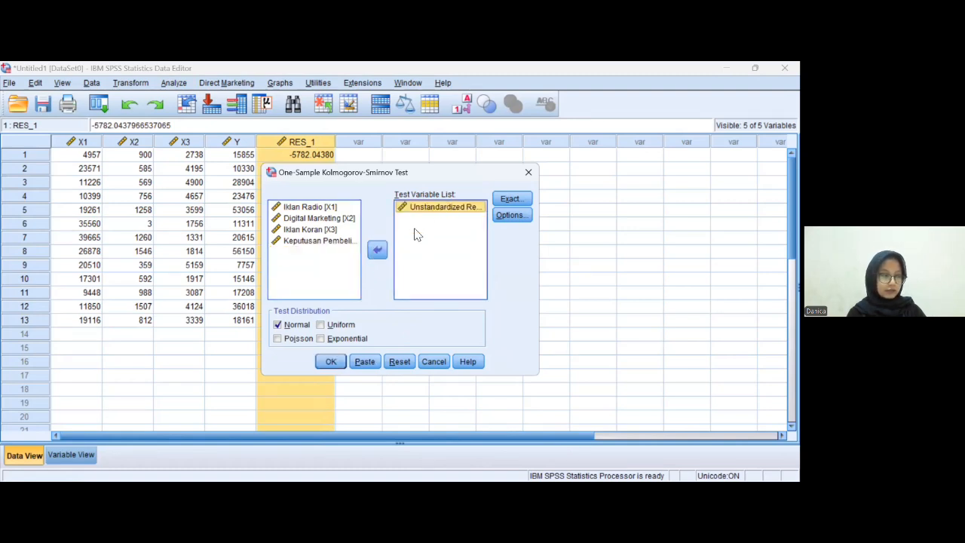
click(332, 362)
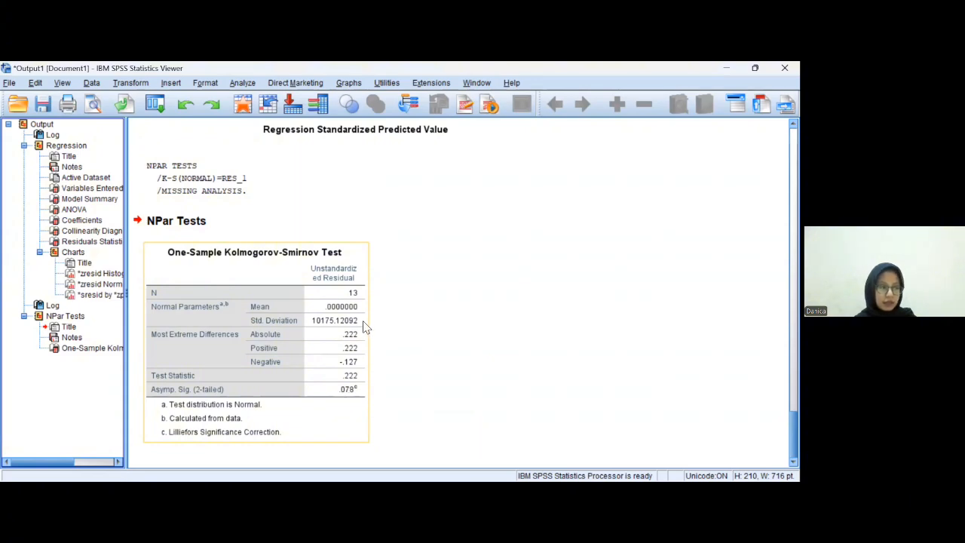
click(401, 196)
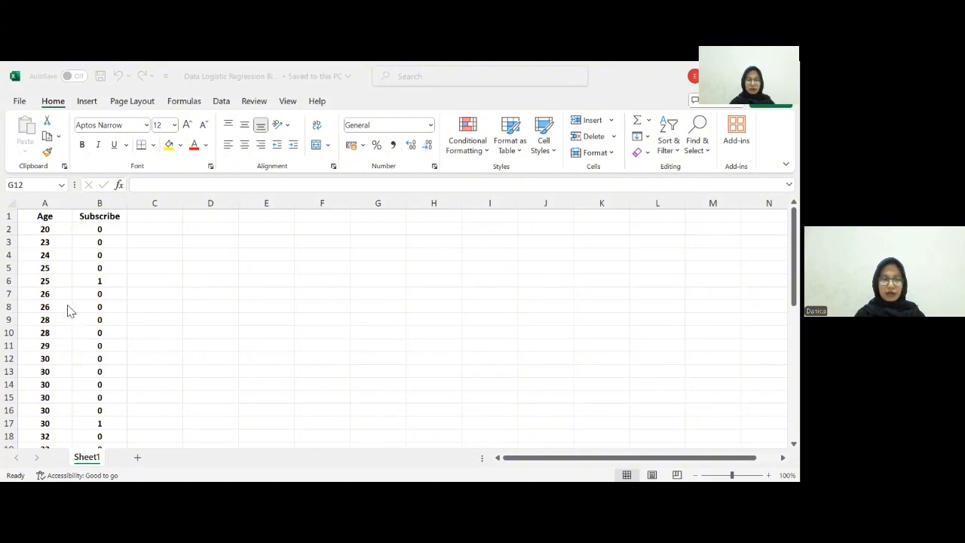
- Copy the Age and Subscribe values in A2:B42 from Excel and paste them into the empty SPSS dataset from the first cell
click(60, 230)
drag(60, 230, 110, 413)
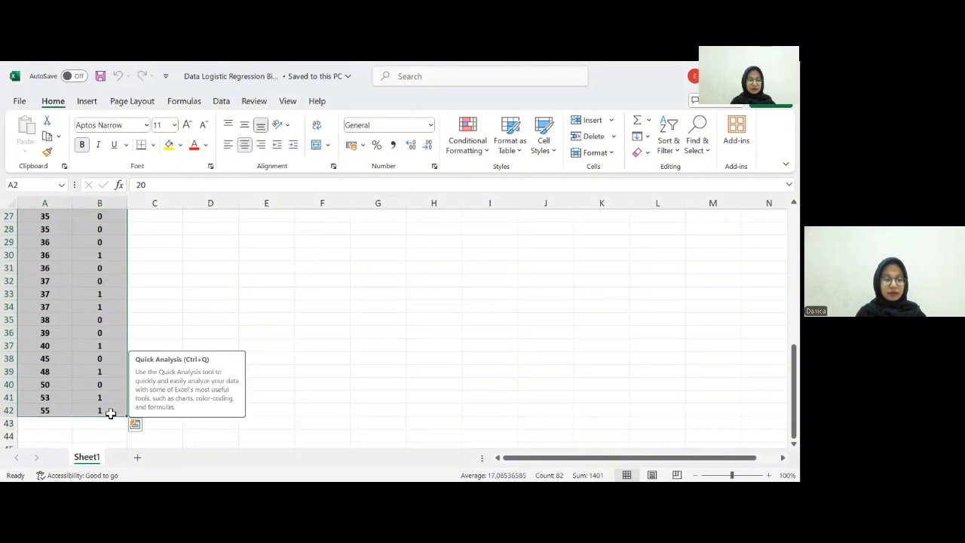
key(ctrl+c)
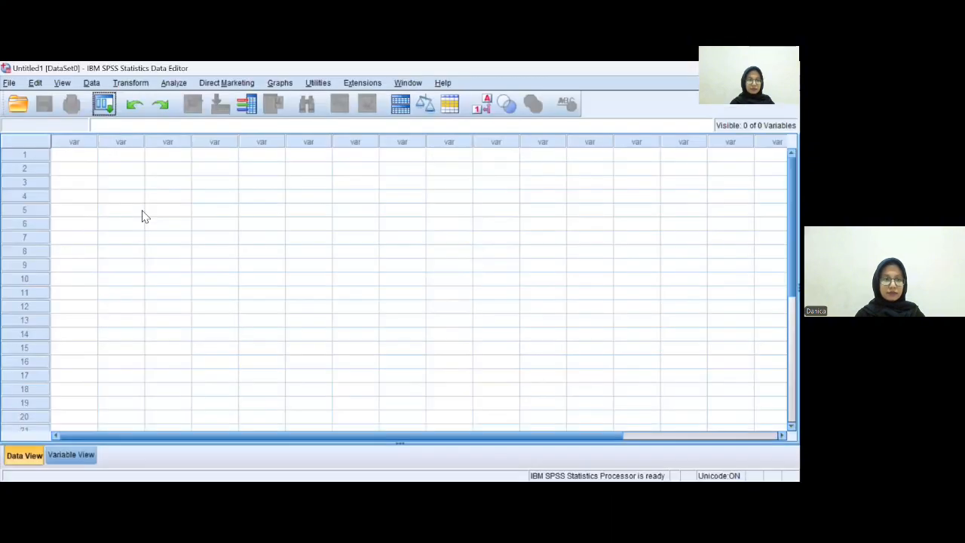
click(72, 156)
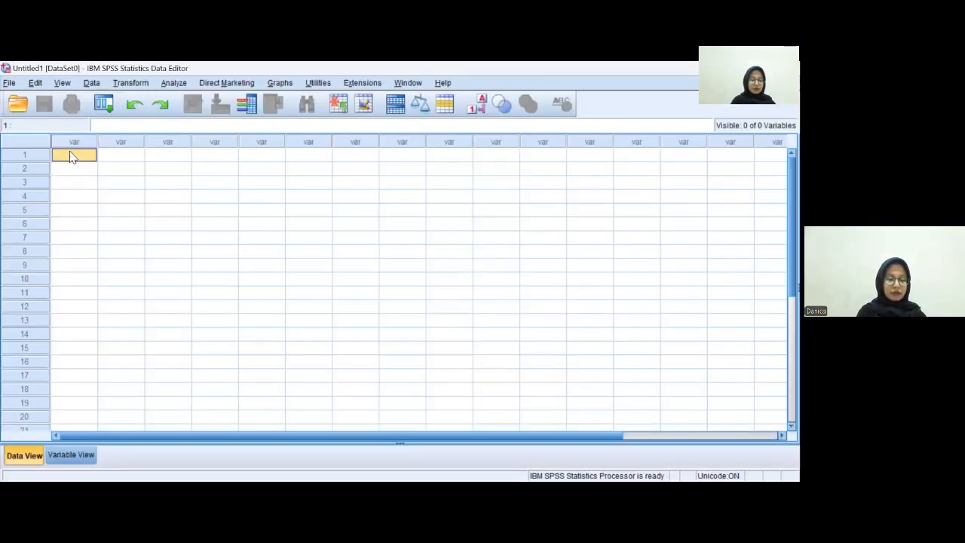
key(ctrl+v)
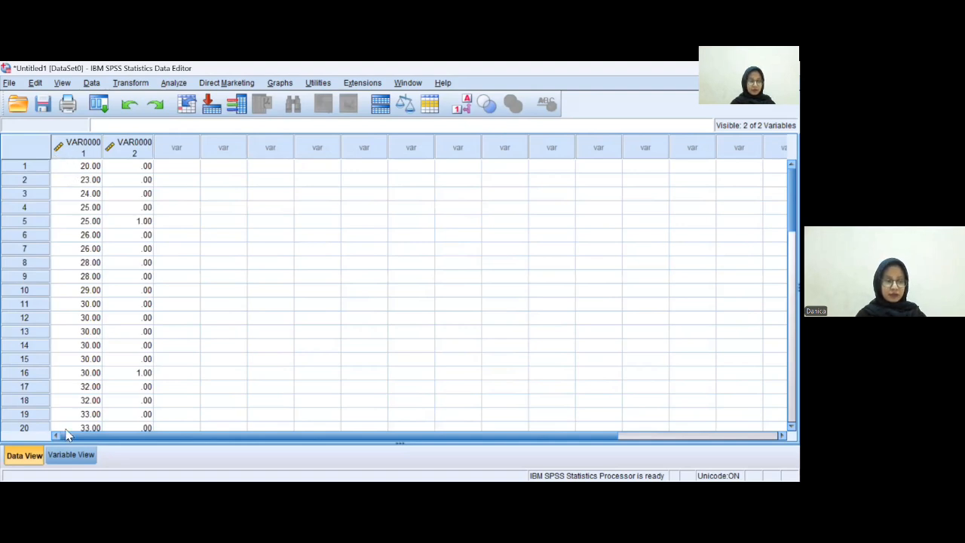
- Rename the first variable to X1 and the second variable to Y in the variable definitions
click(85, 459)
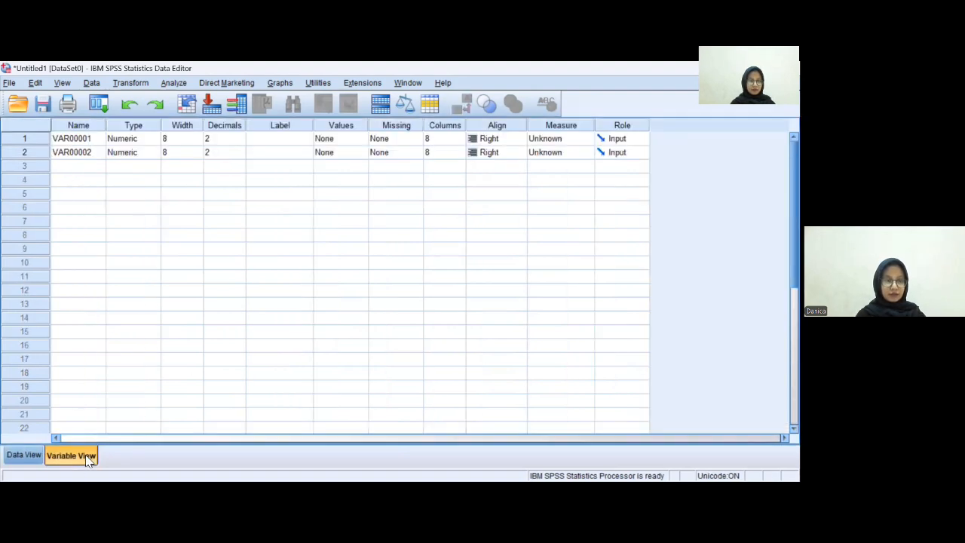
click(90, 141)
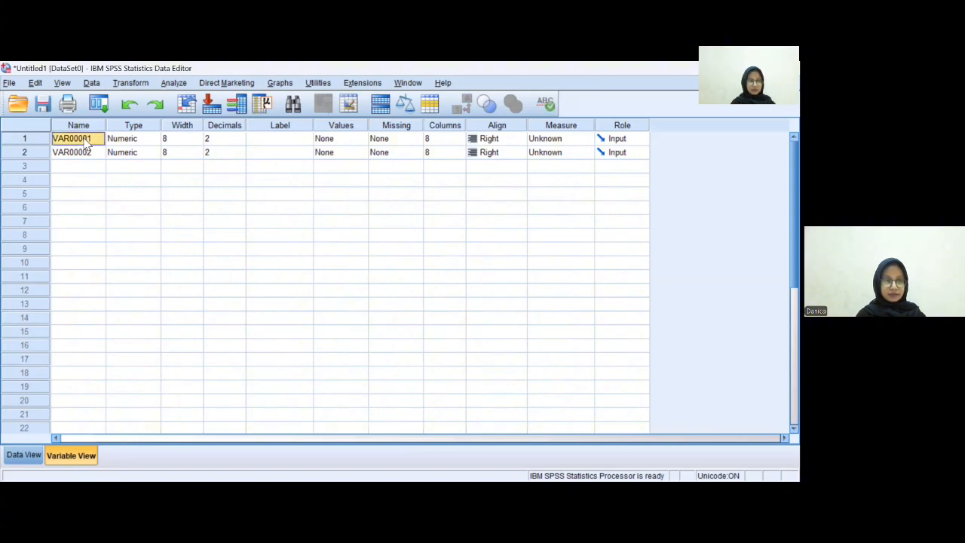
click(92, 142)
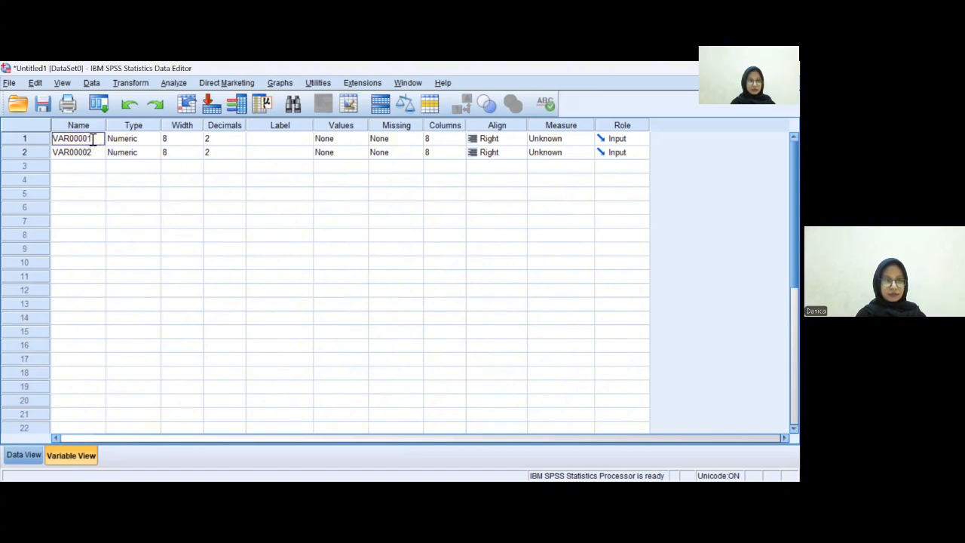
drag(91, 140, 54, 140)
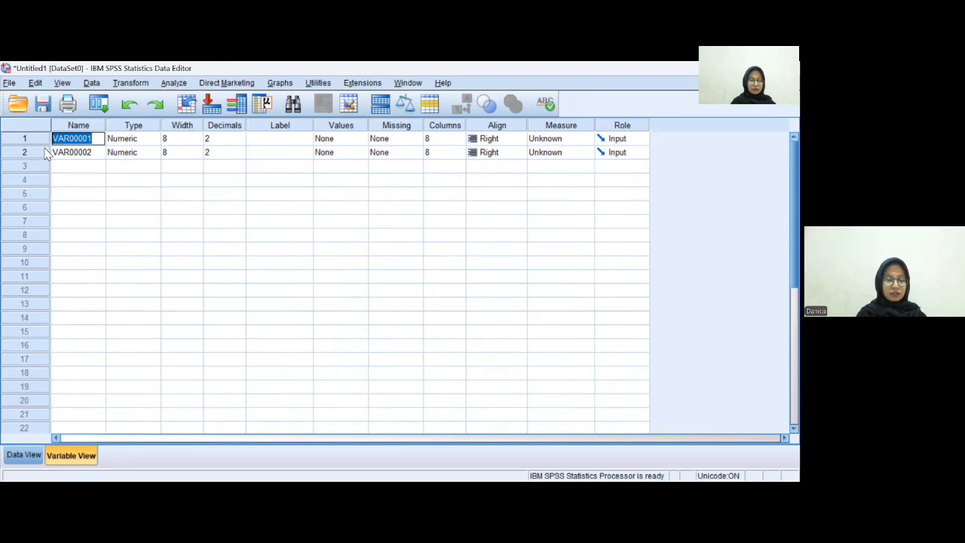
text(x)
key(BackSpace)
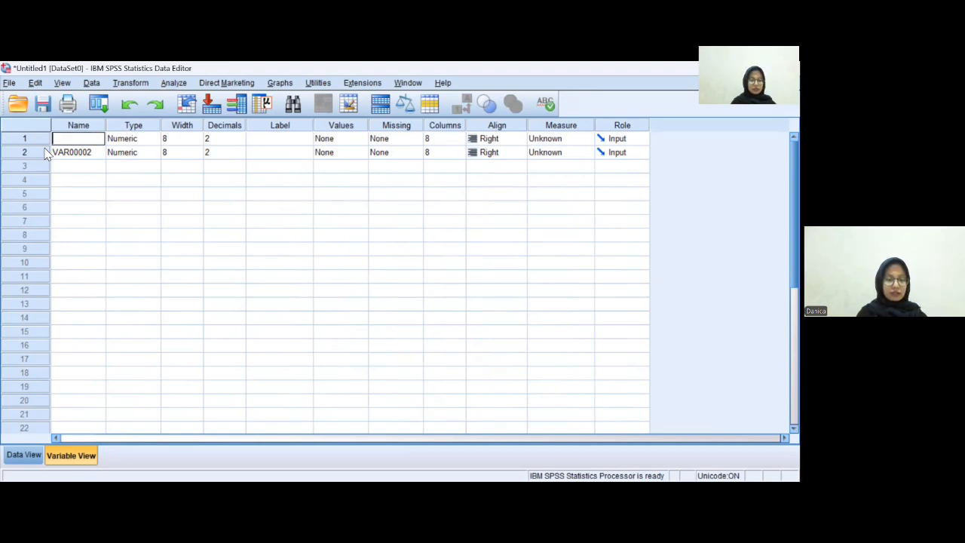
text(X1)
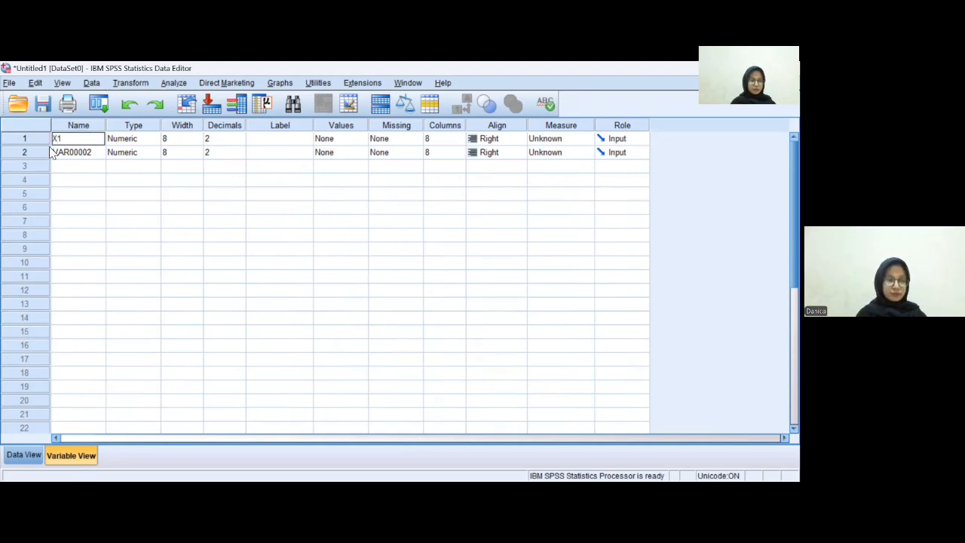
click(94, 154)
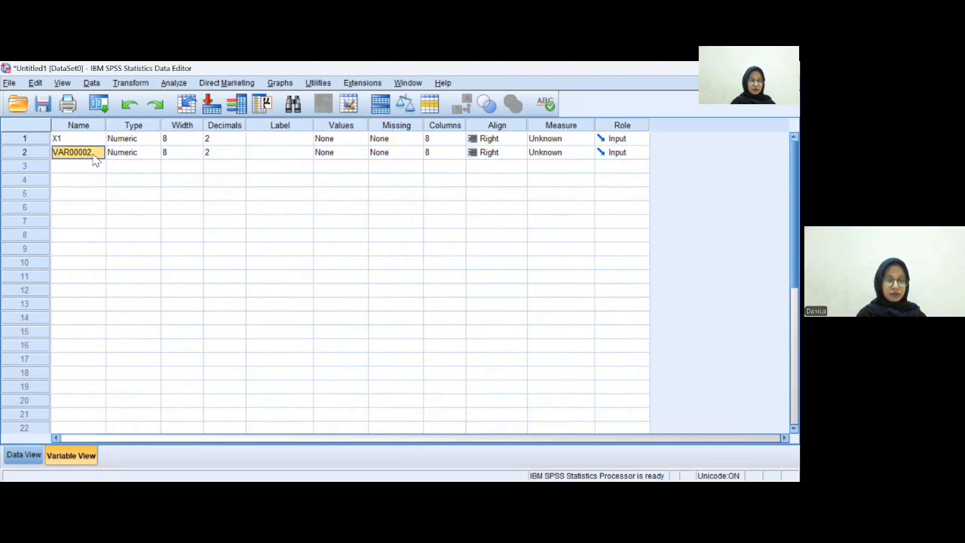
click(87, 153)
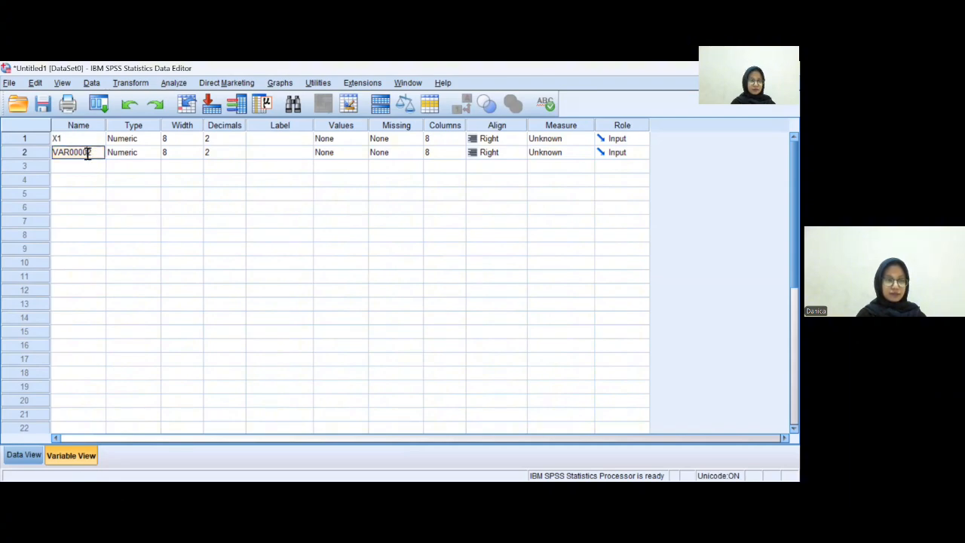
double_click(60, 153)
text(X)
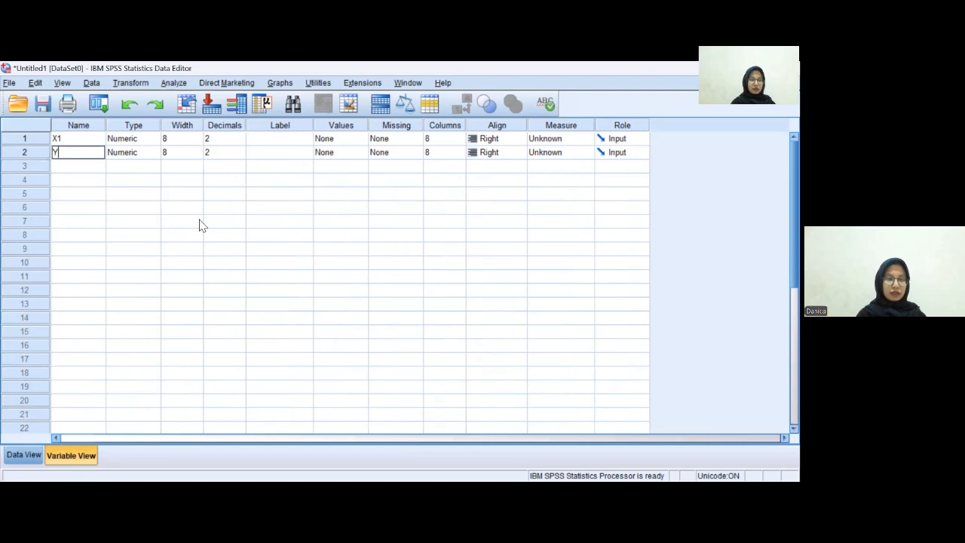
- Set the number of decimals to 0 for both X1 and Y
click(235, 141)
click(240, 142)
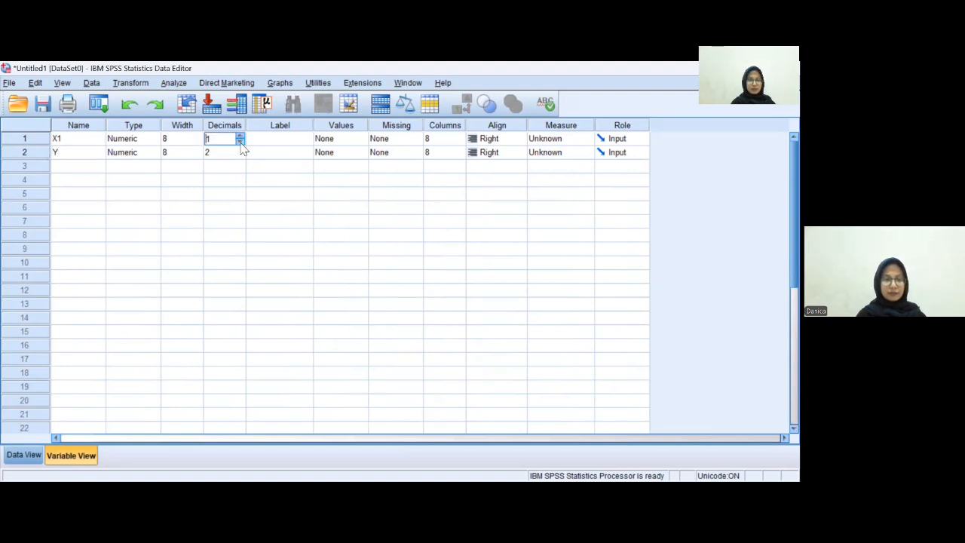
click(240, 142)
click(240, 153)
click(240, 156)
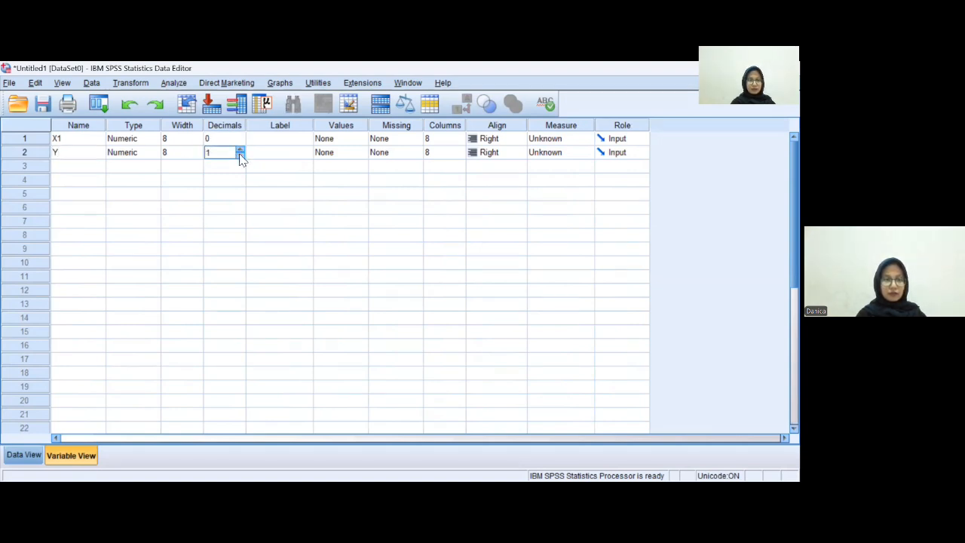
click(239, 156)
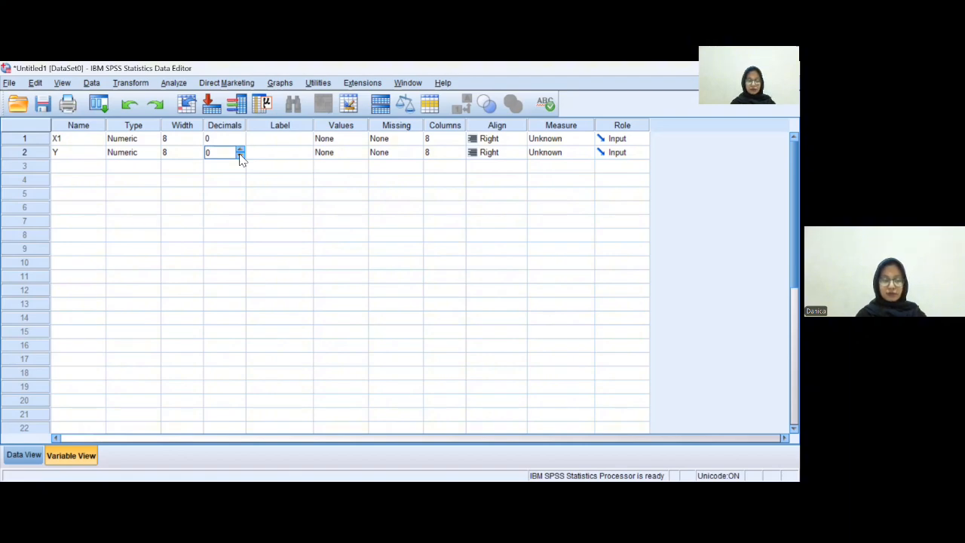
- Label variable X1 as Age and variable Y as Subscribe
click(278, 141)
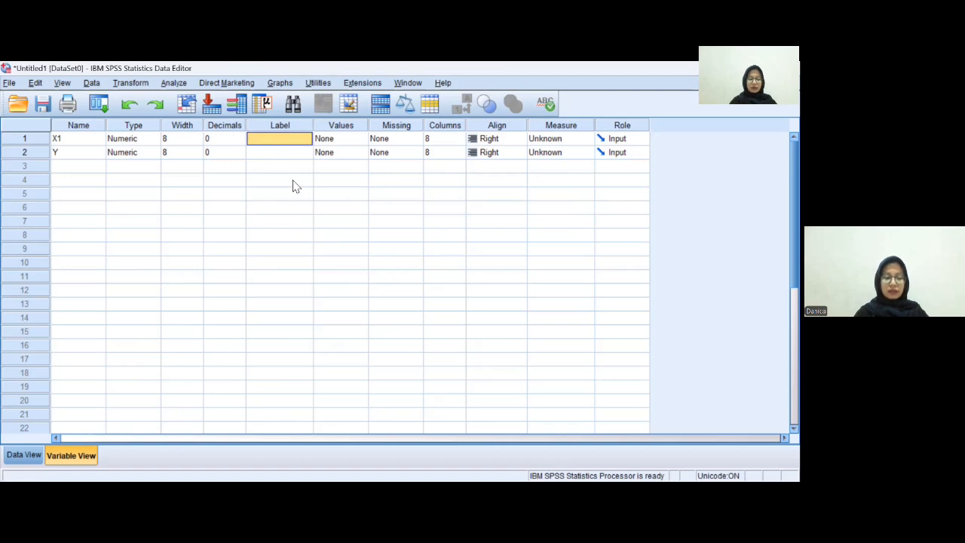
text(AGe)
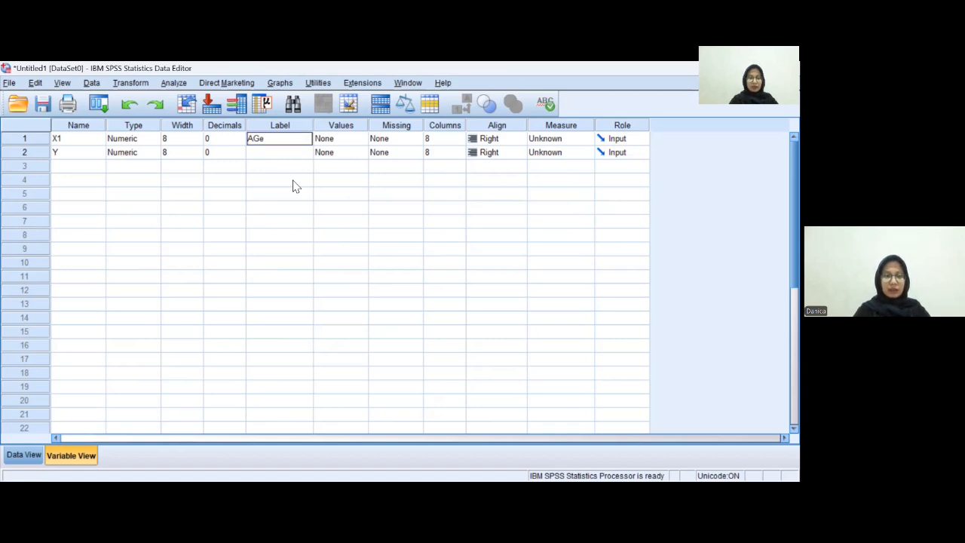
key(BackSpace)
key(BackSpace)
text(ge)
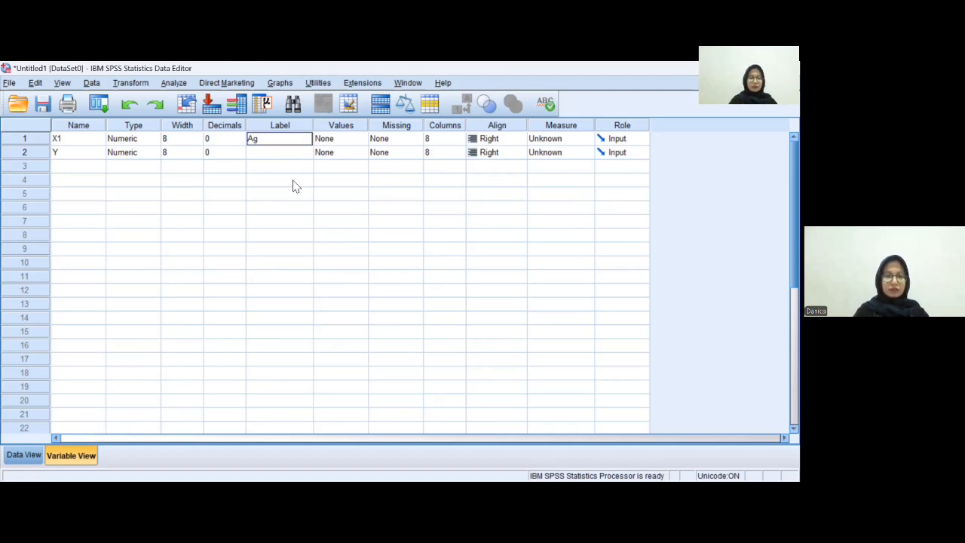
click(287, 154)
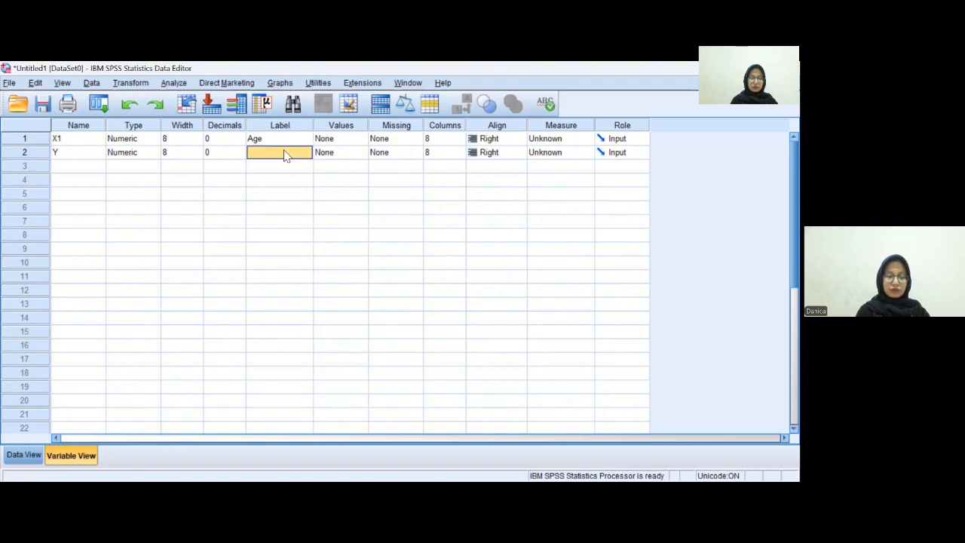
text(Subs)
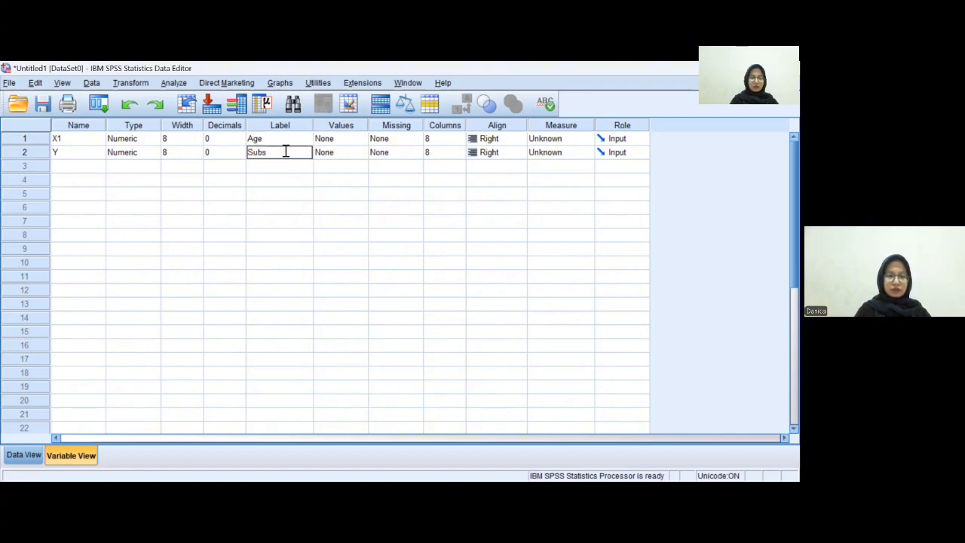
text(cribe)
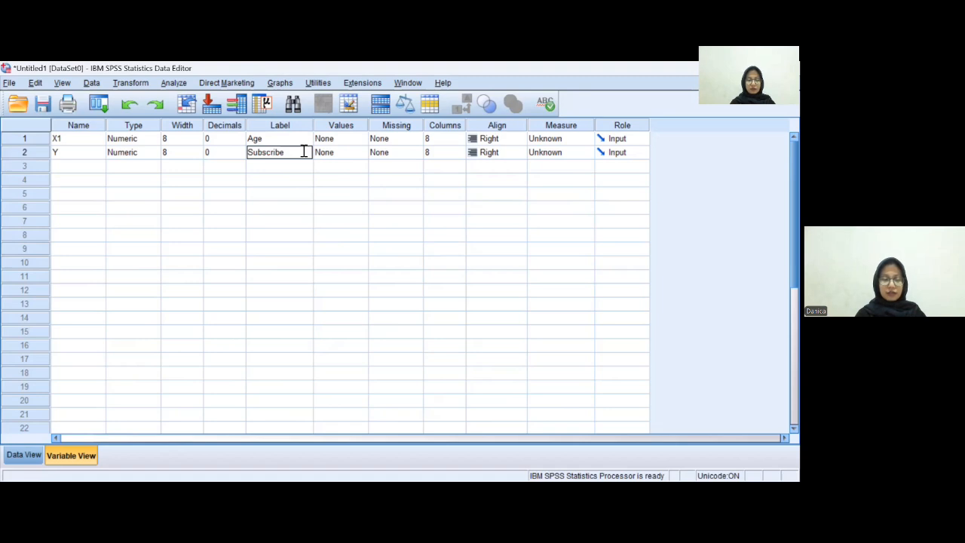
- Open the value labels for Y and add the label "no subscribe" for value 0
click(351, 141)
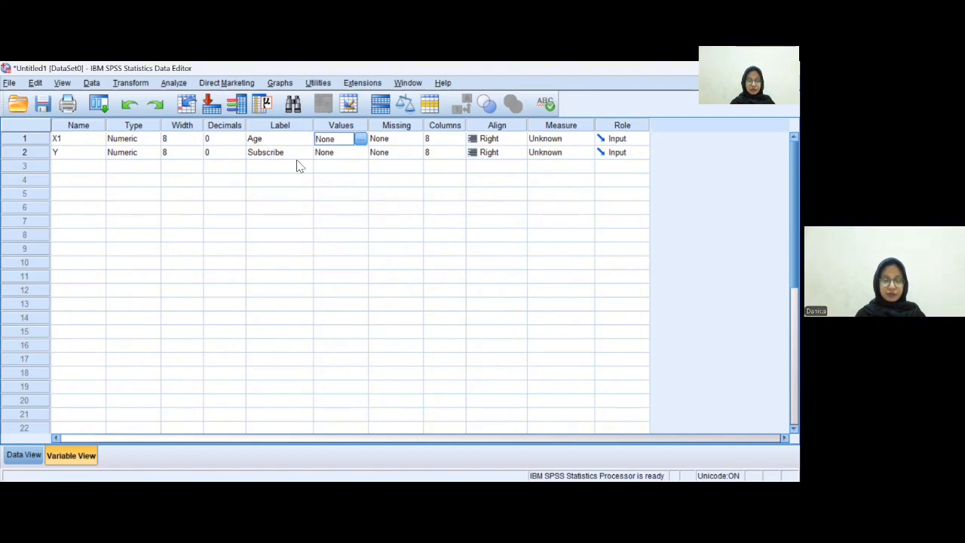
click(339, 155)
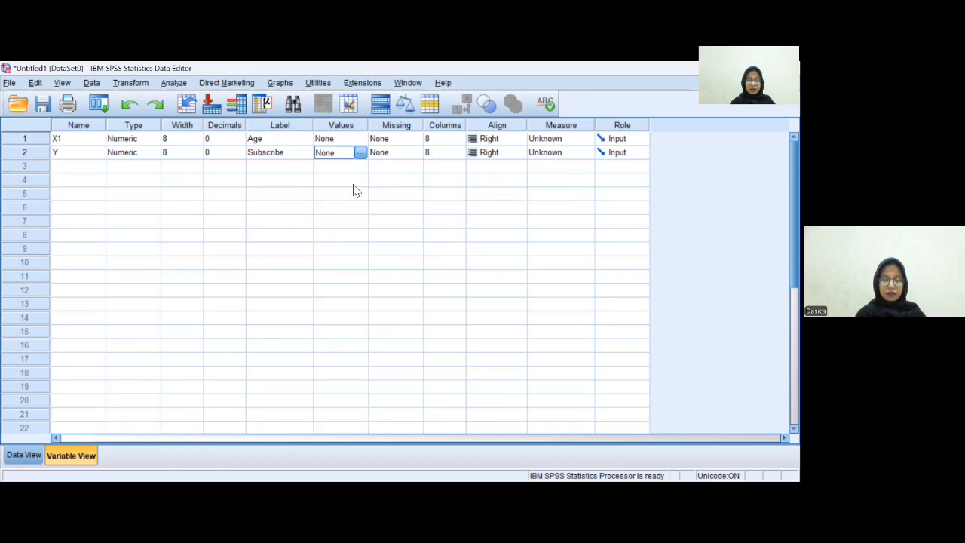
click(361, 153)
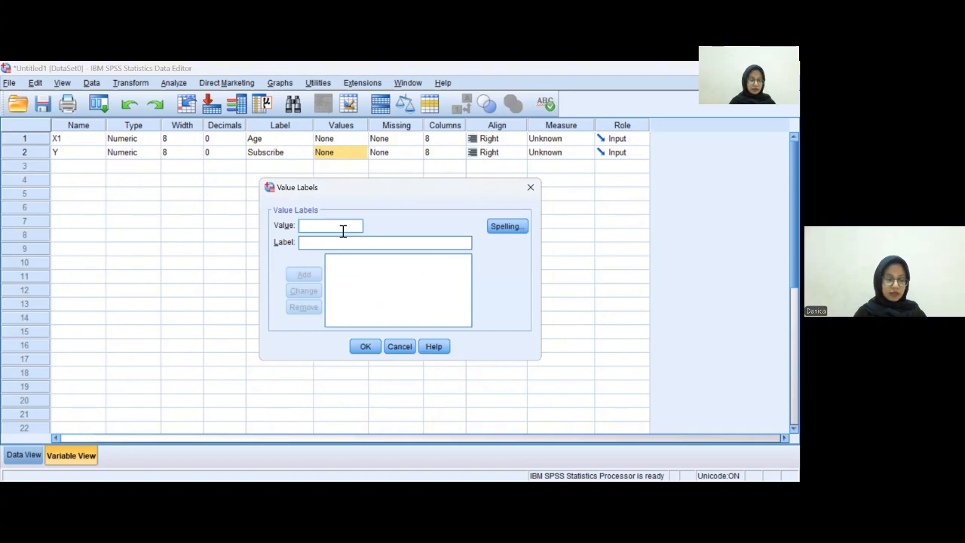
text(0)
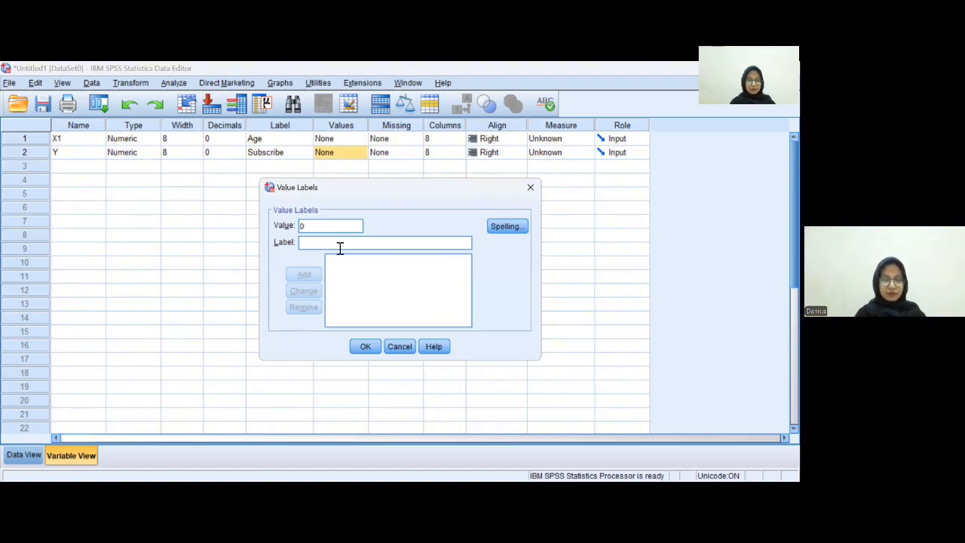
click(340, 242)
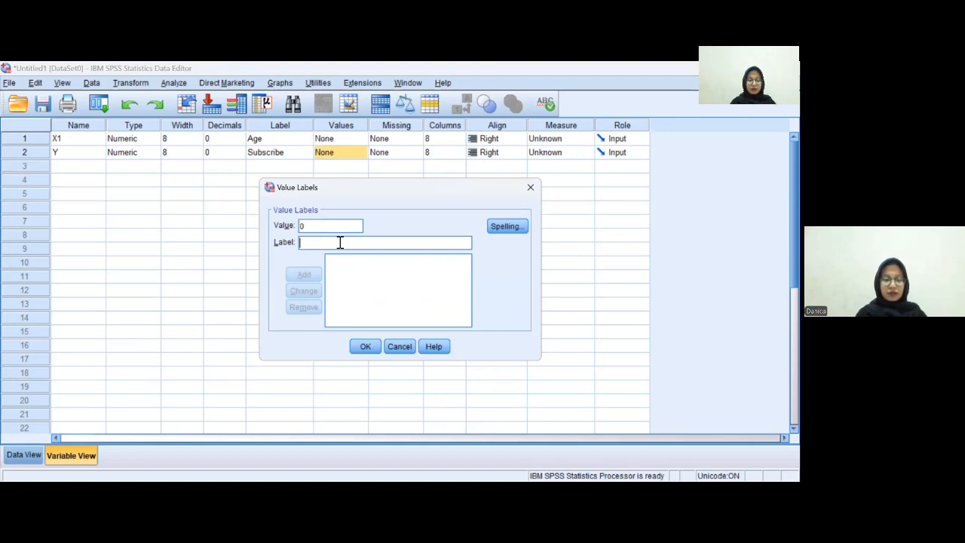
text(no sub)
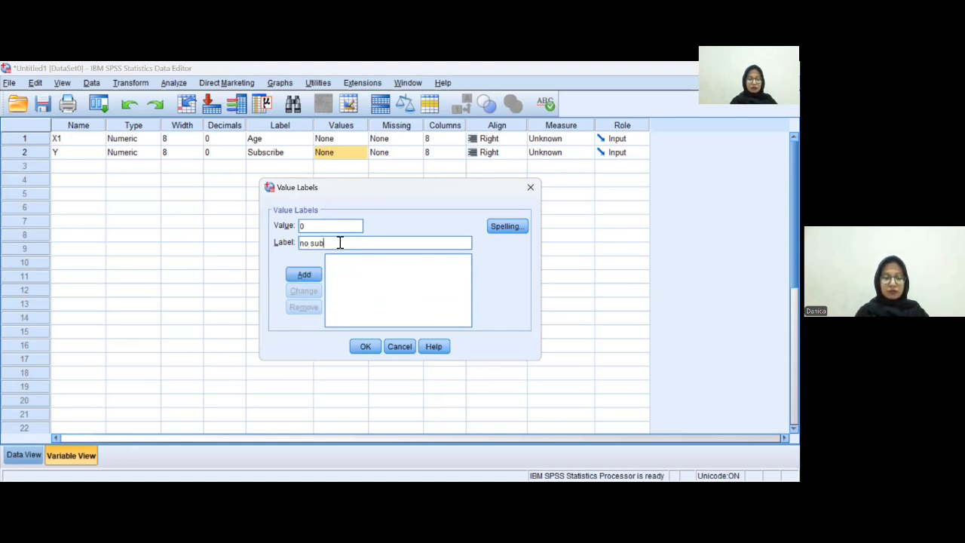
text(scribe)
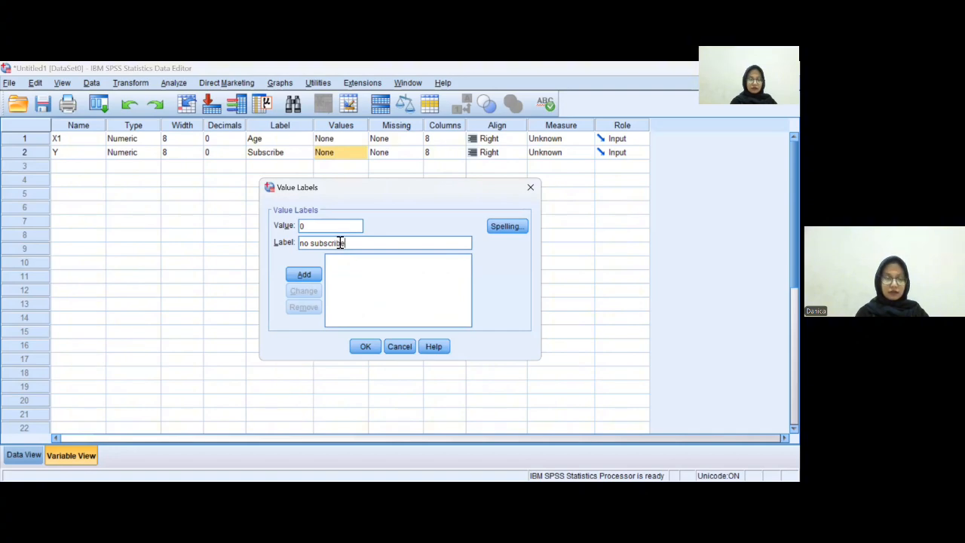
click(305, 274)
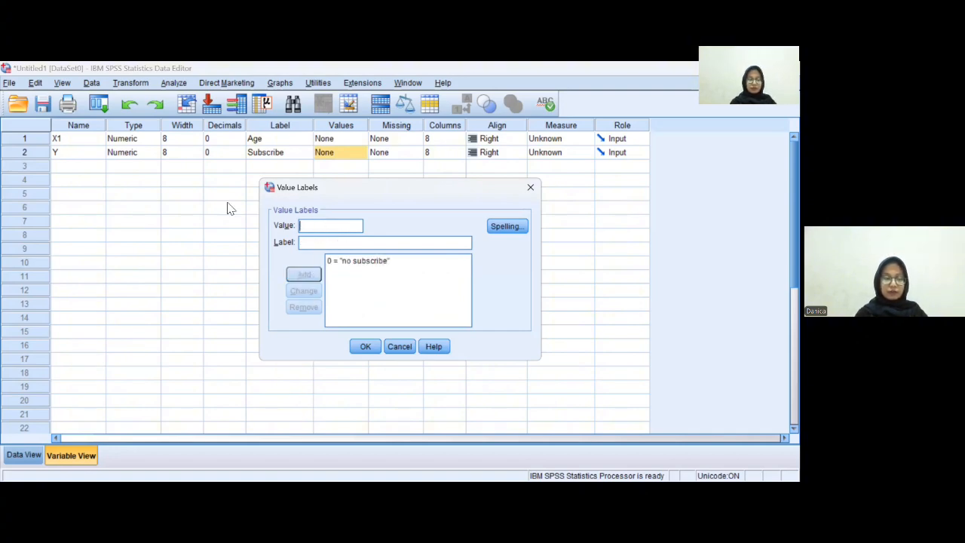
- Add the label "subscribe" for value 1 of Y and apply the value labels
text(1)
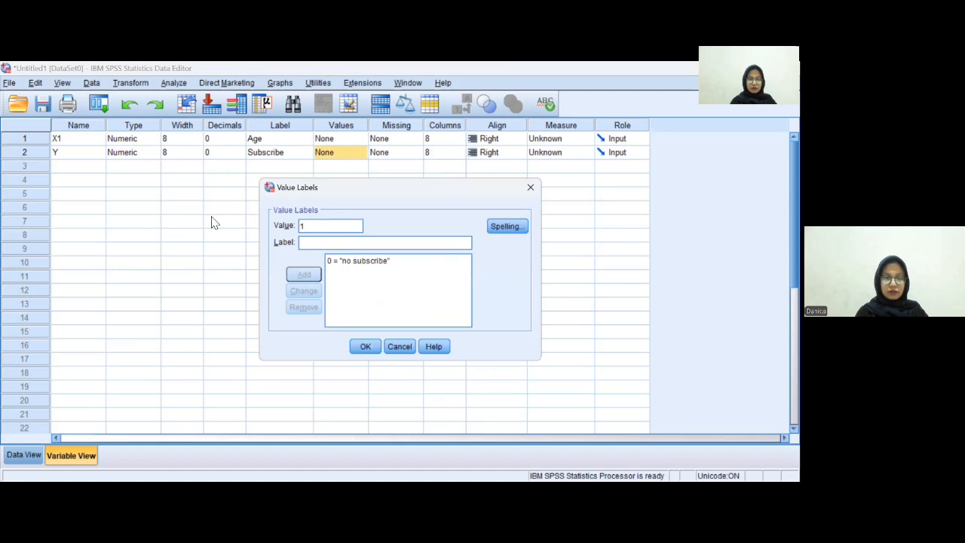
click(319, 243)
text(sub)
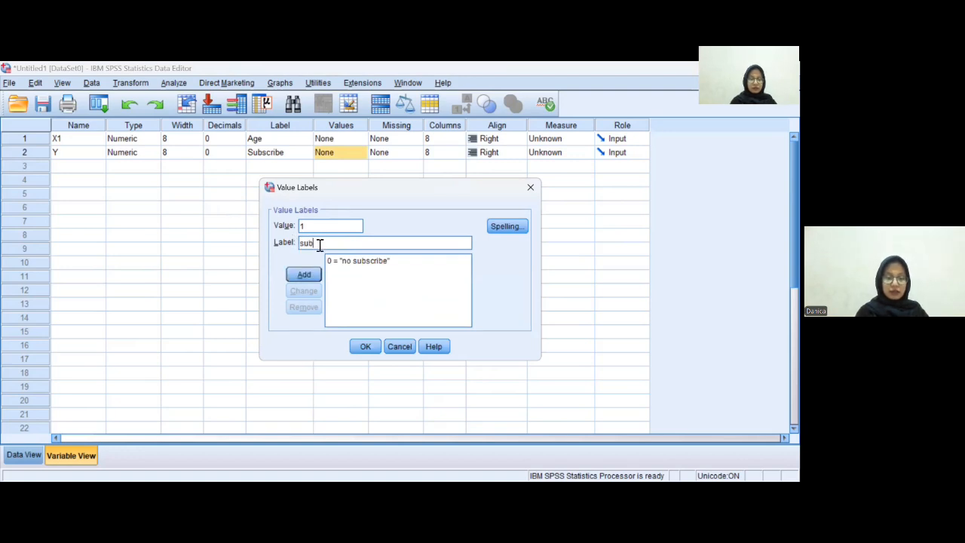
text(scribe)
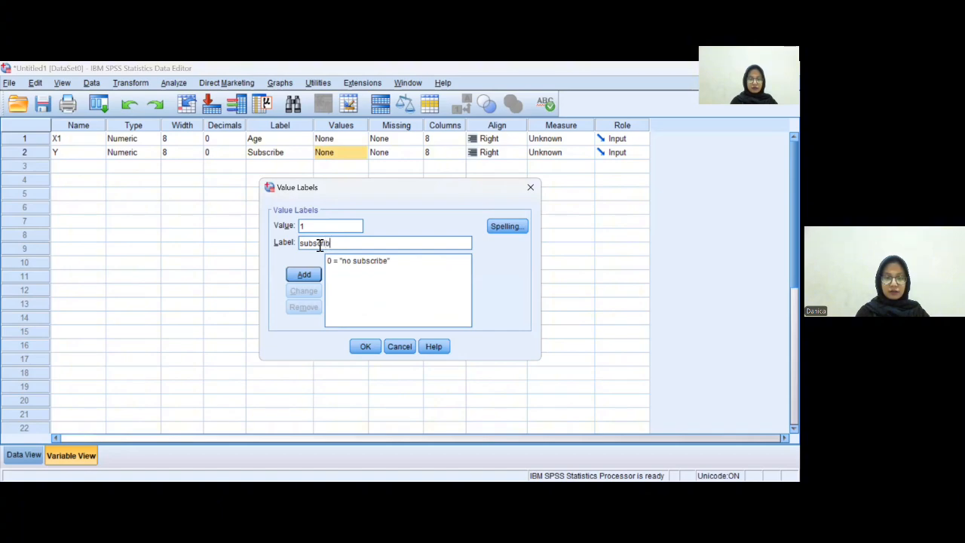
click(303, 275)
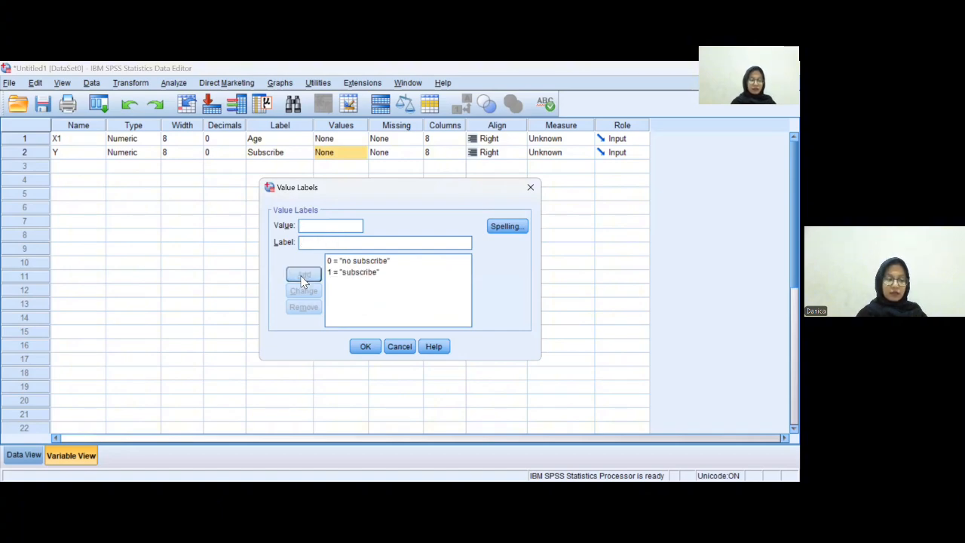
click(365, 347)
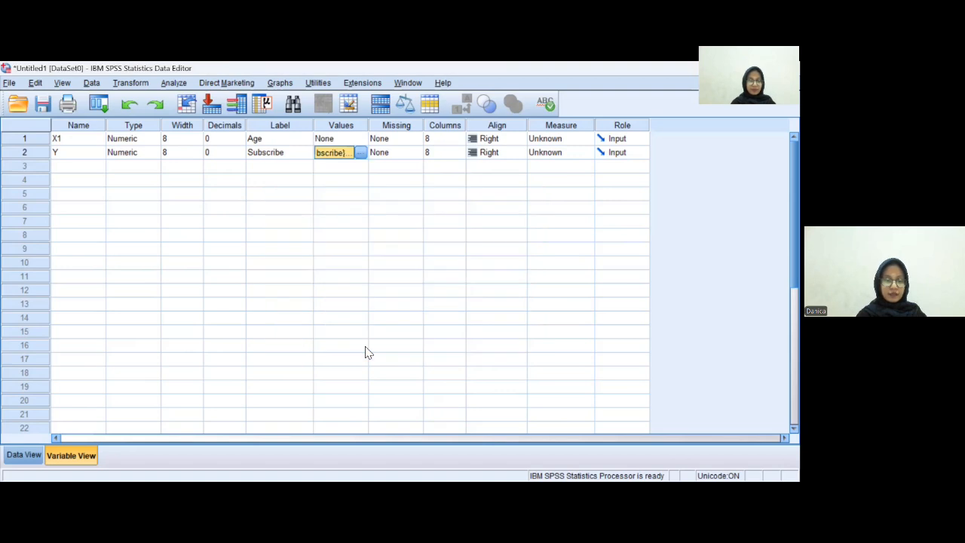
- Set the measurement level of X1 to Scale and Y to Nominal, and return to the data values
click(575, 139)
click(573, 153)
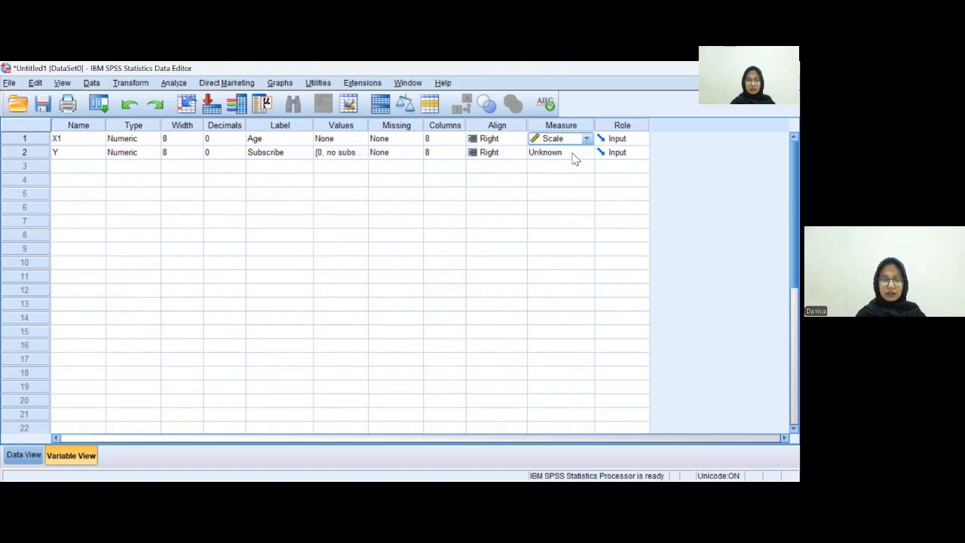
click(573, 155)
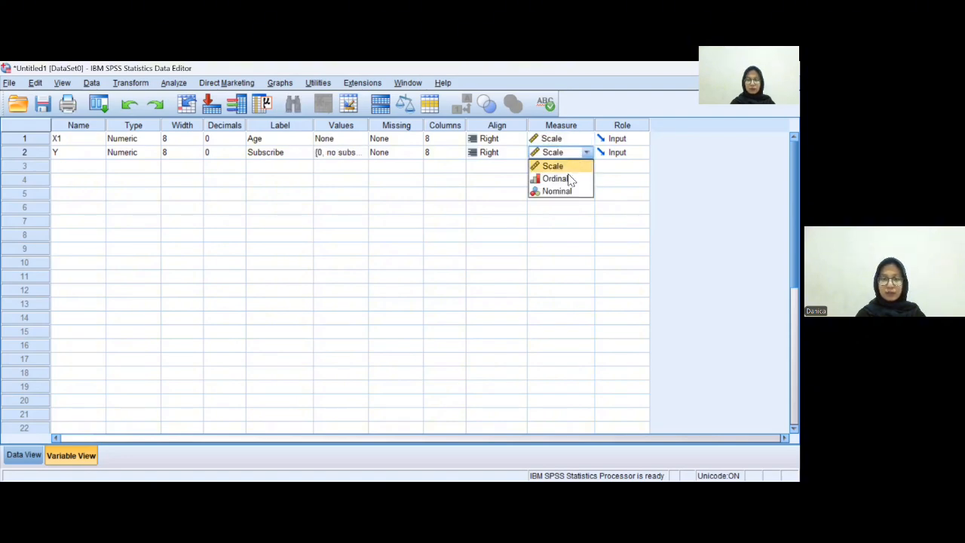
click(568, 193)
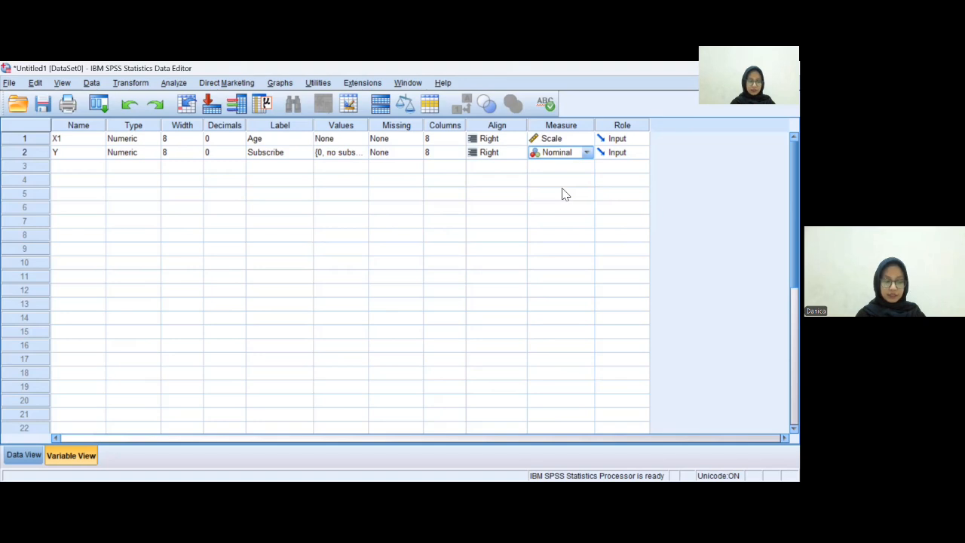
click(25, 454)
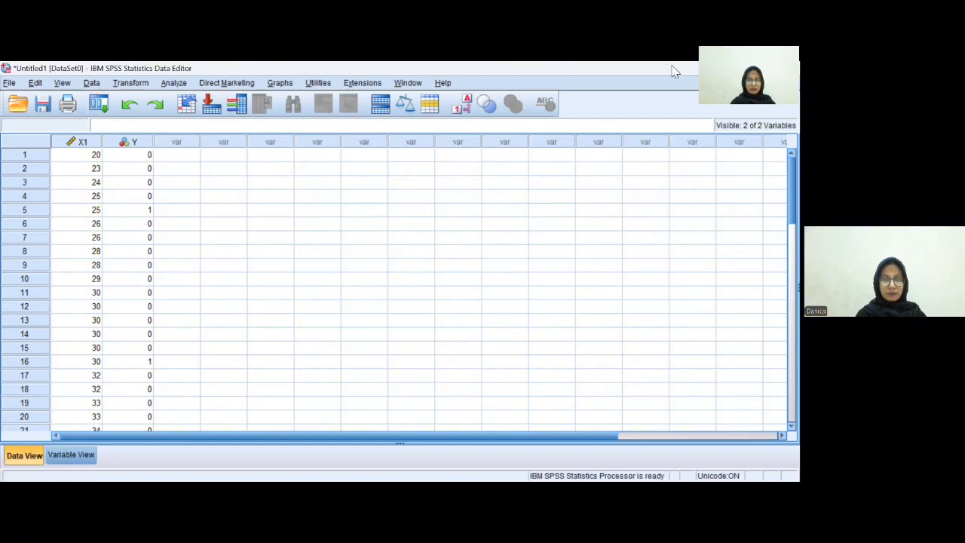
- Set up a binary logistic regression with Subscribe [Y] as the dependent variable and Age [X1] as the covariate
click(86, 85)
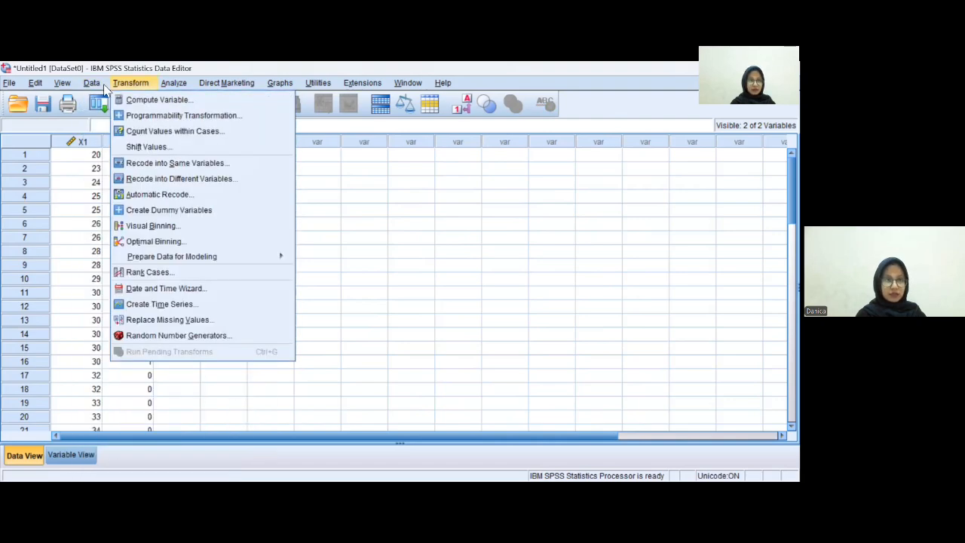
mouse_move(130, 83)
key(Right)
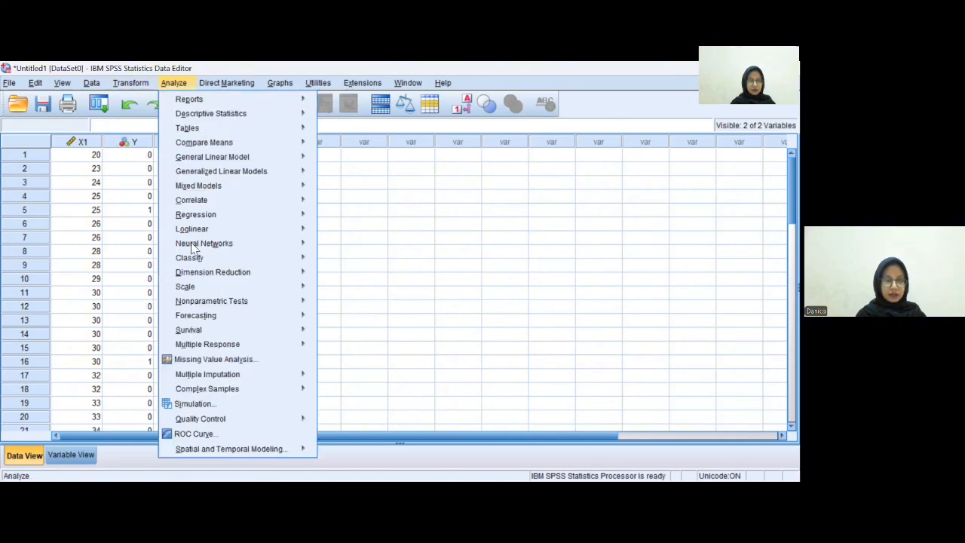
mouse_move(232, 202)
mouse_move(236, 218)
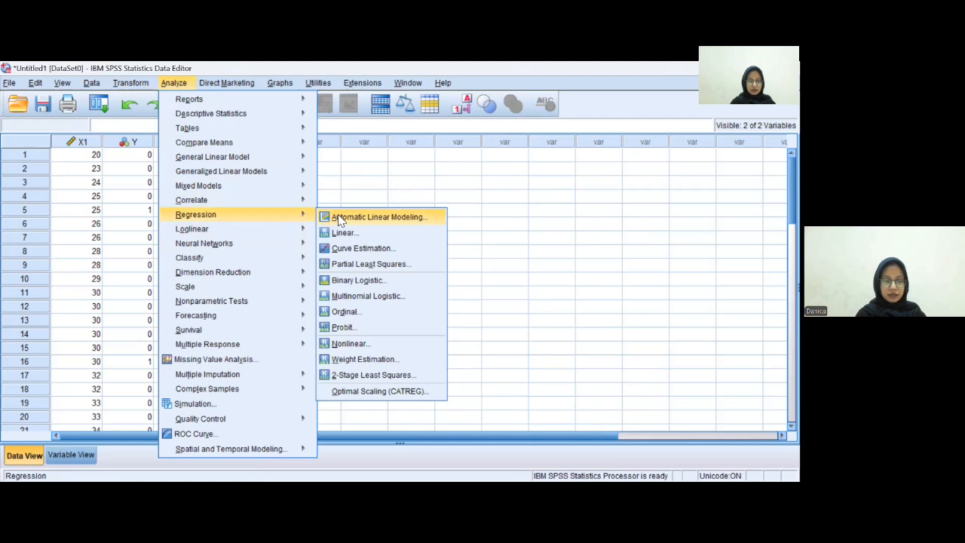
click(348, 281)
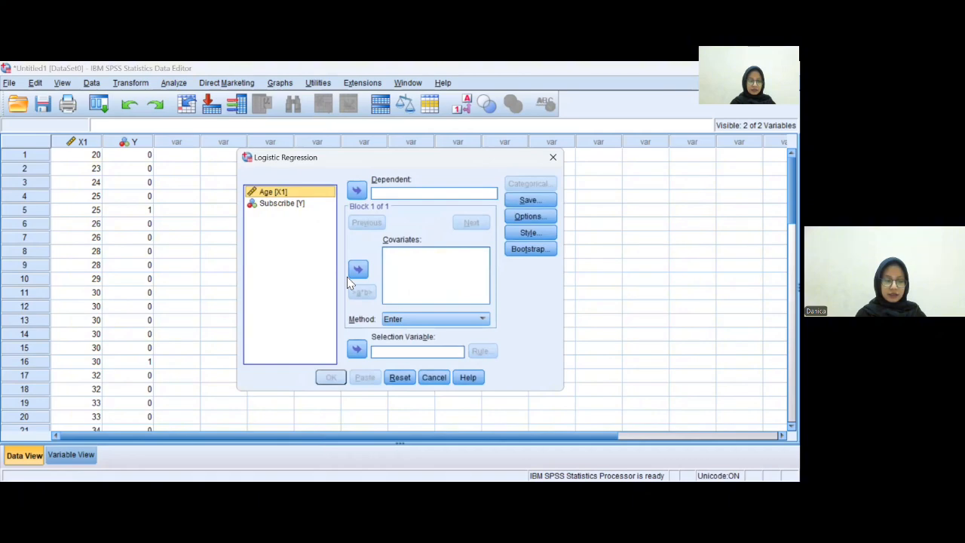
click(300, 204)
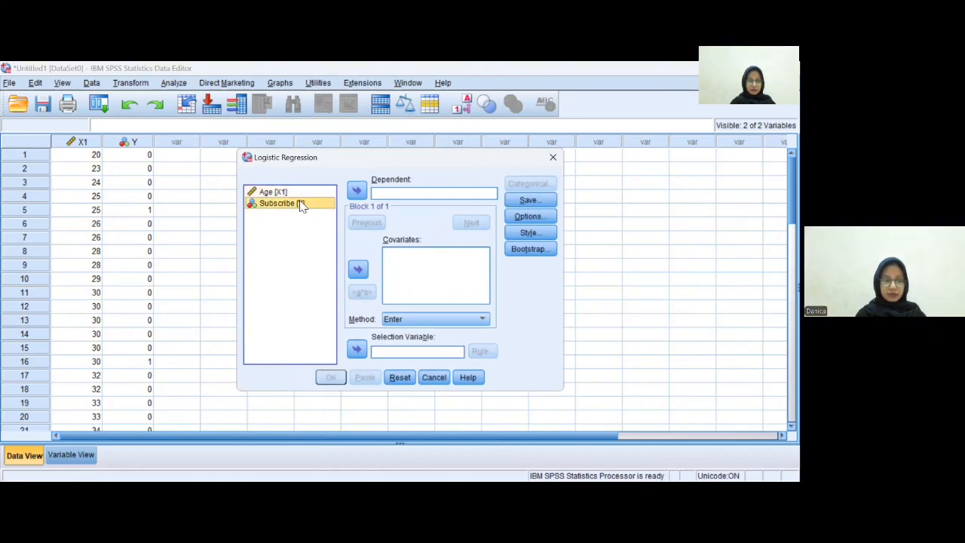
click(359, 193)
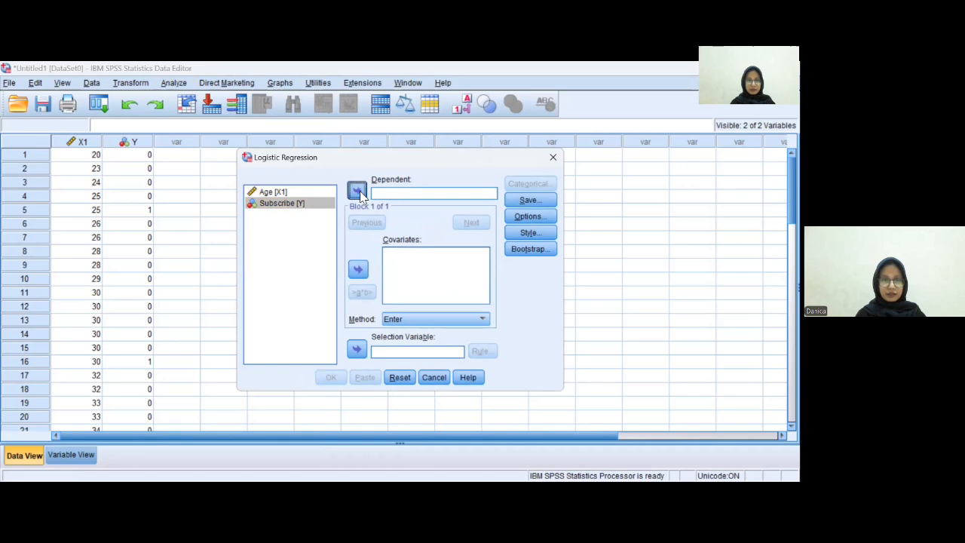
click(305, 194)
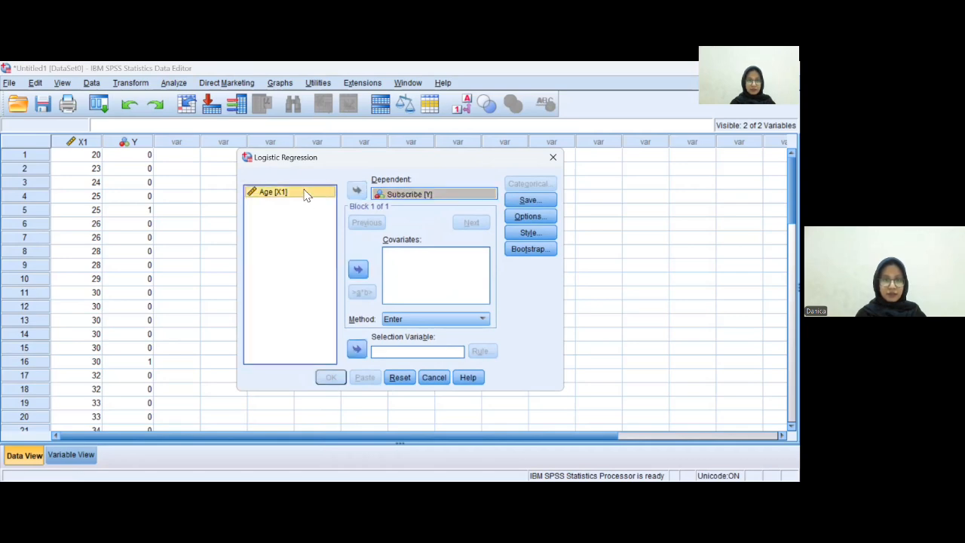
click(359, 270)
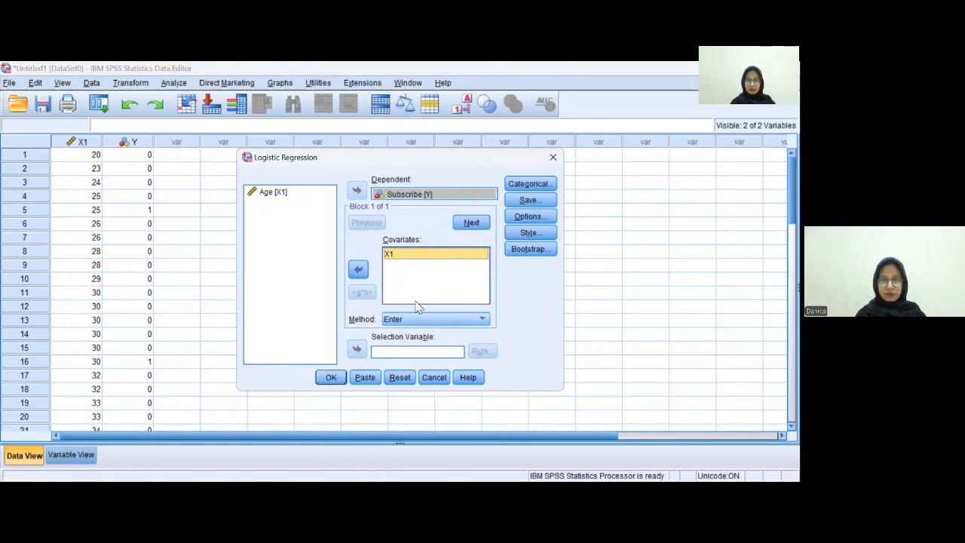
- Enable Hosmer-Lemeshow goodness-of-fit and Iteration history in the logistic regression options, and run the analysis
click(531, 216)
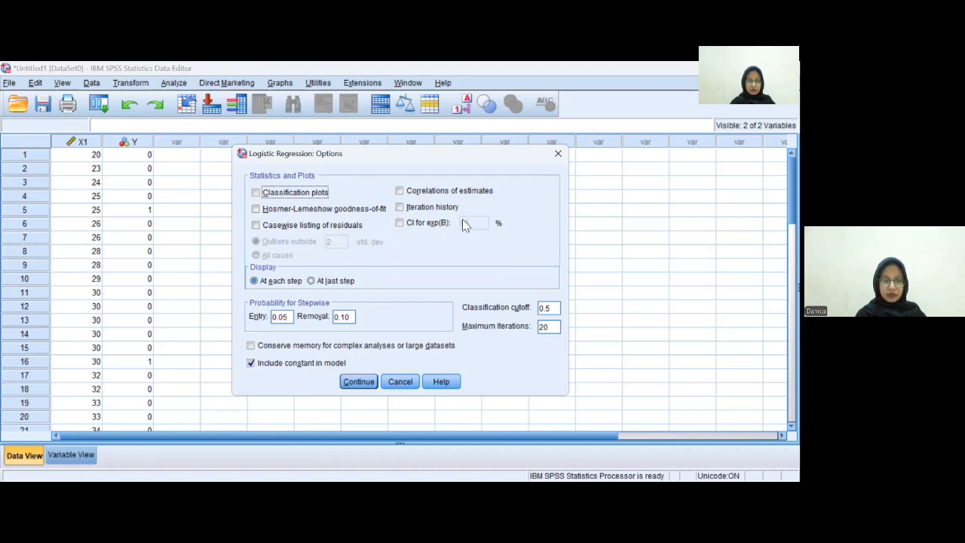
click(255, 209)
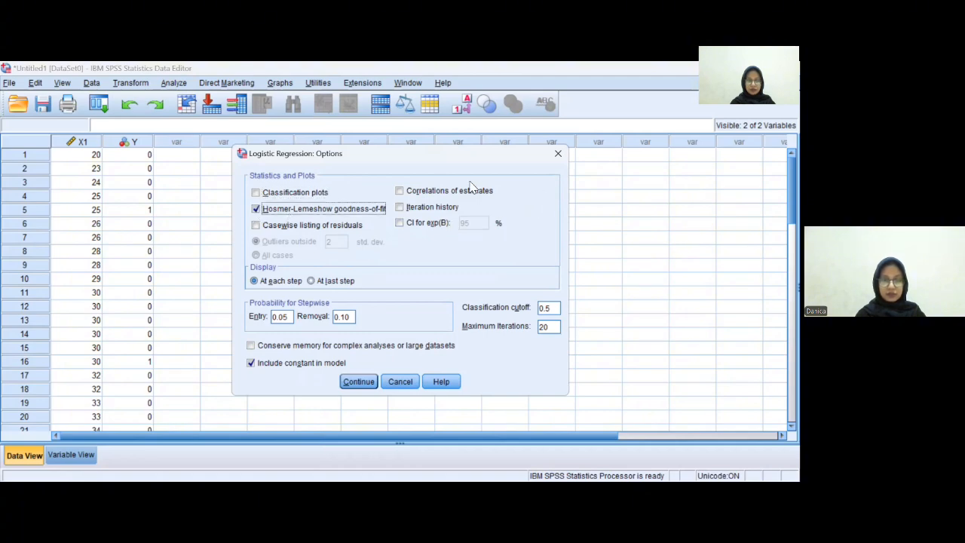
click(400, 208)
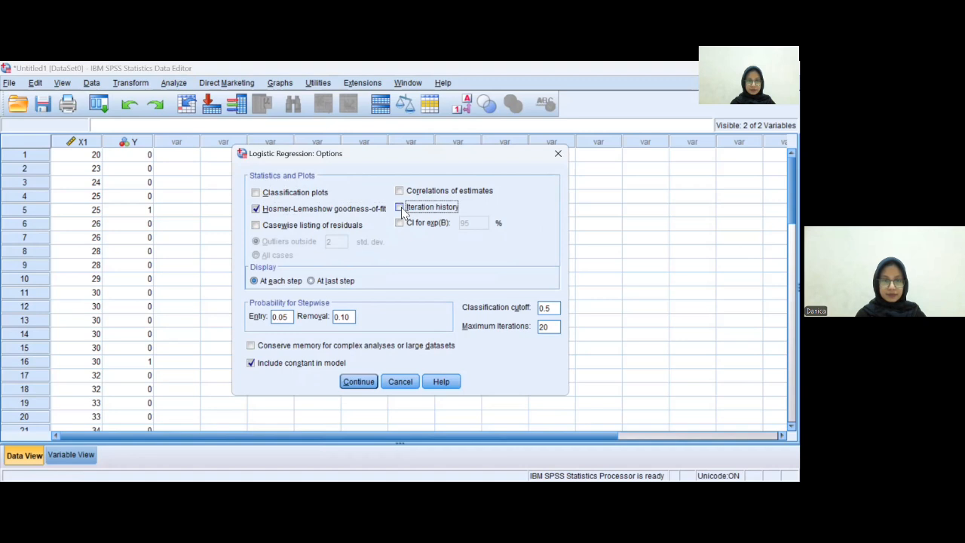
click(400, 208)
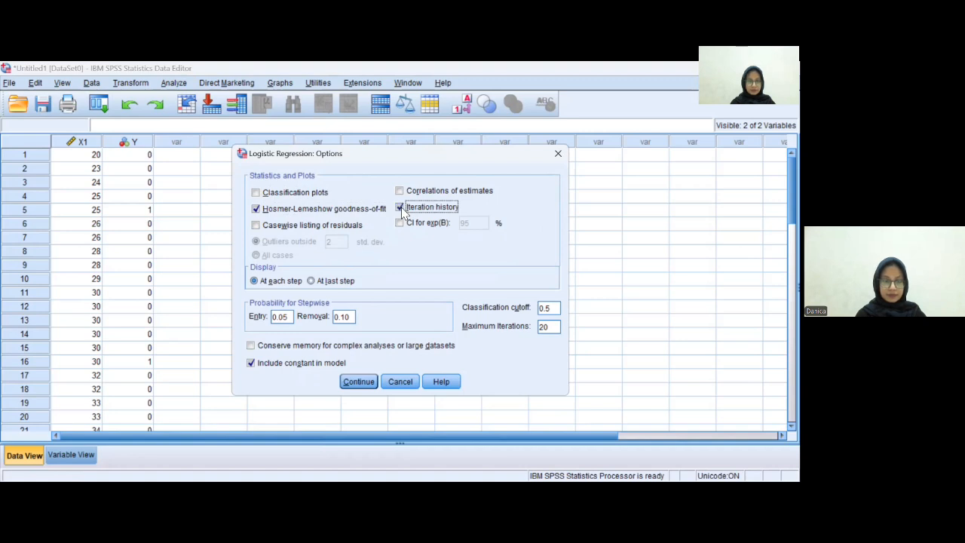
click(358, 381)
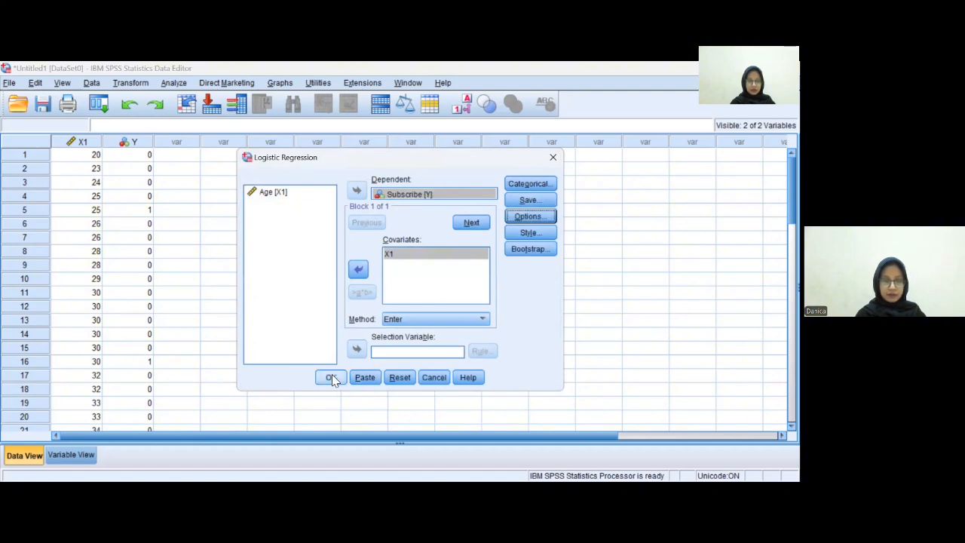
click(332, 377)
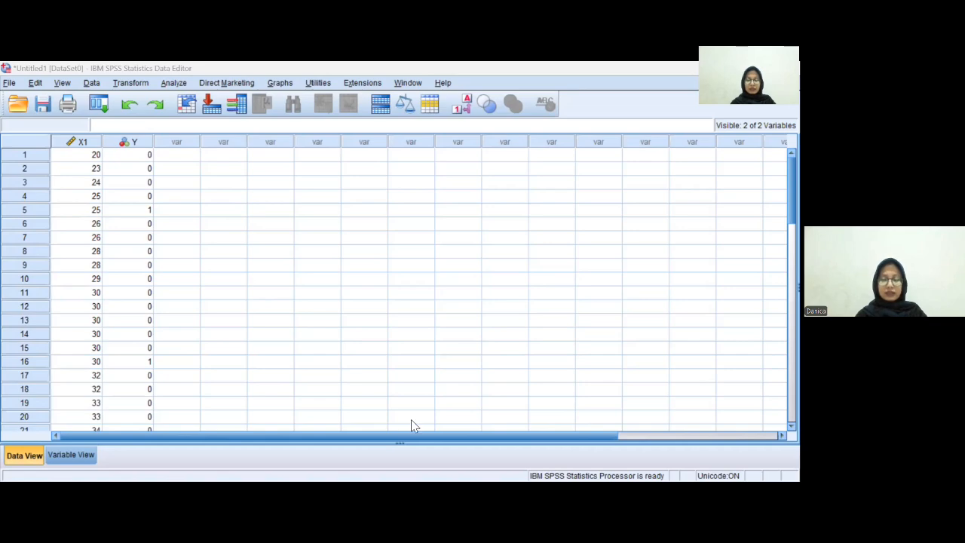
- Switch to the blank Word document and paste the copied Model Summary table with its source formatting
key(alt+Tab)
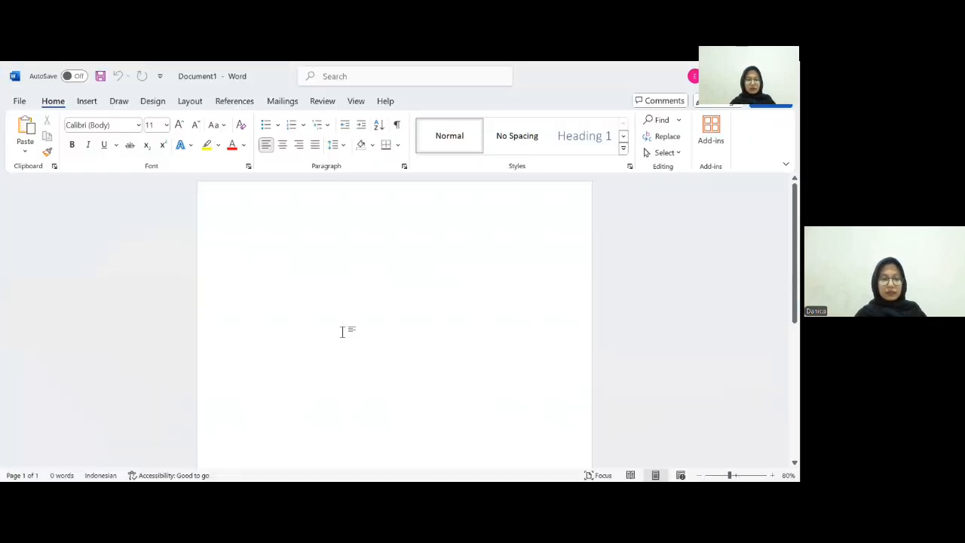
right_click(249, 236)
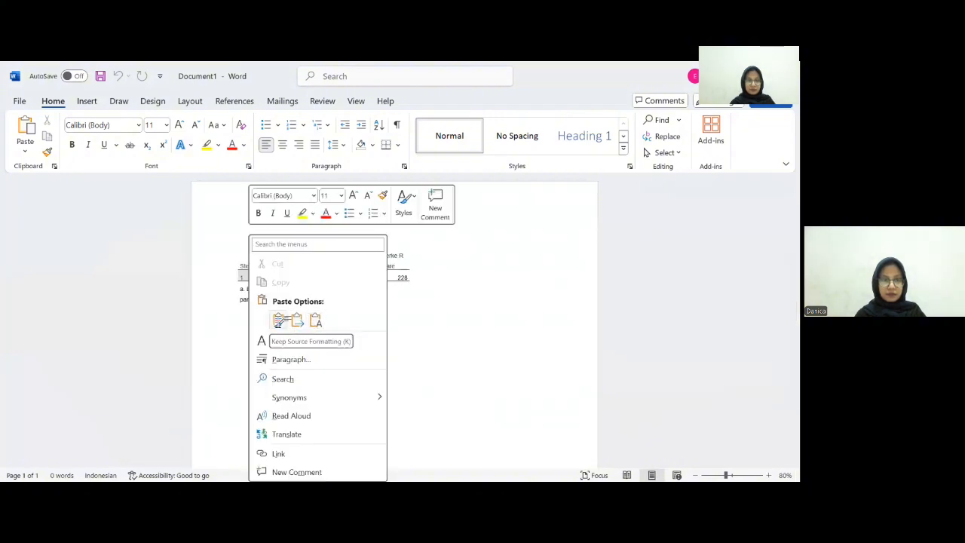
click(279, 321)
click(156, 251)
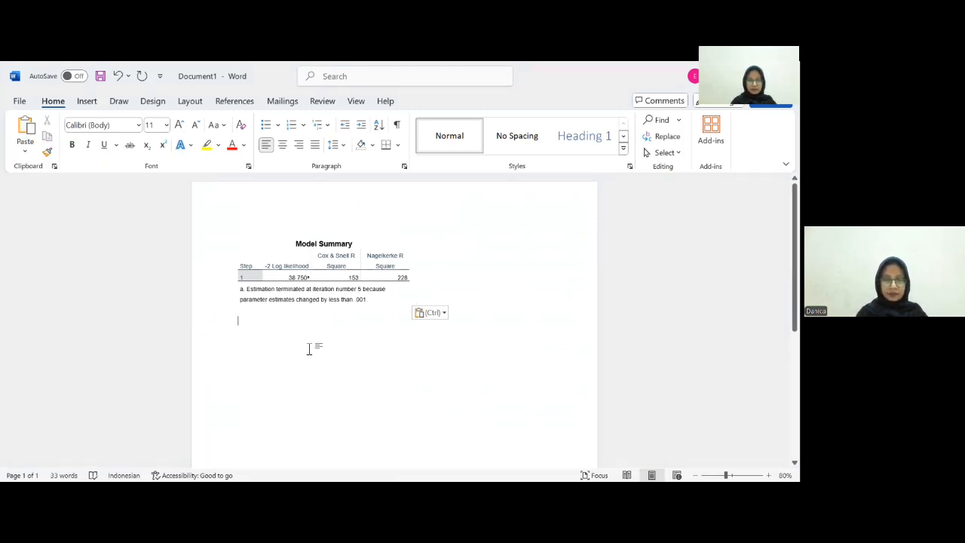
- Begin the interpretation below the Model Summary table with the text "Nilai dari Nagelkerke R Square"
text(Nila)
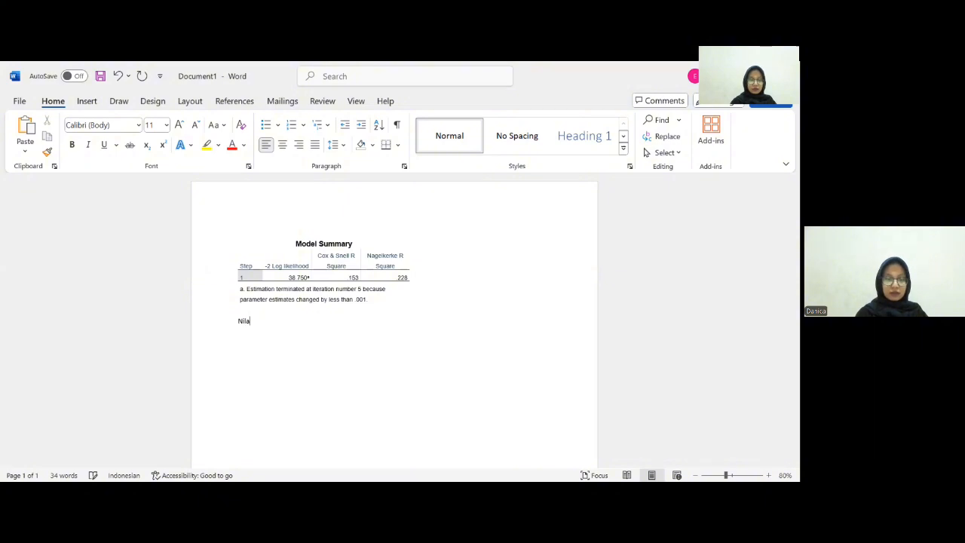
ctrl+scroll(308, 349, up, 4)
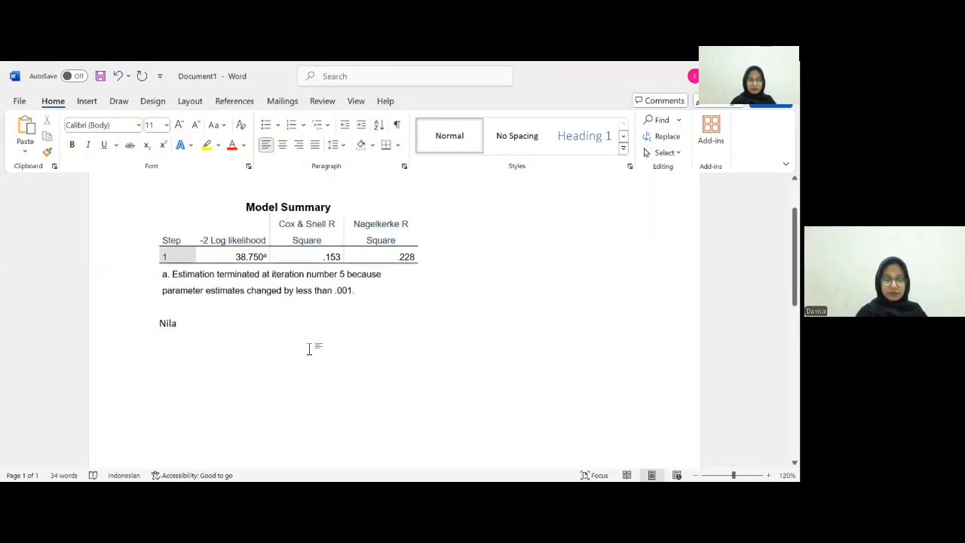
text(i )
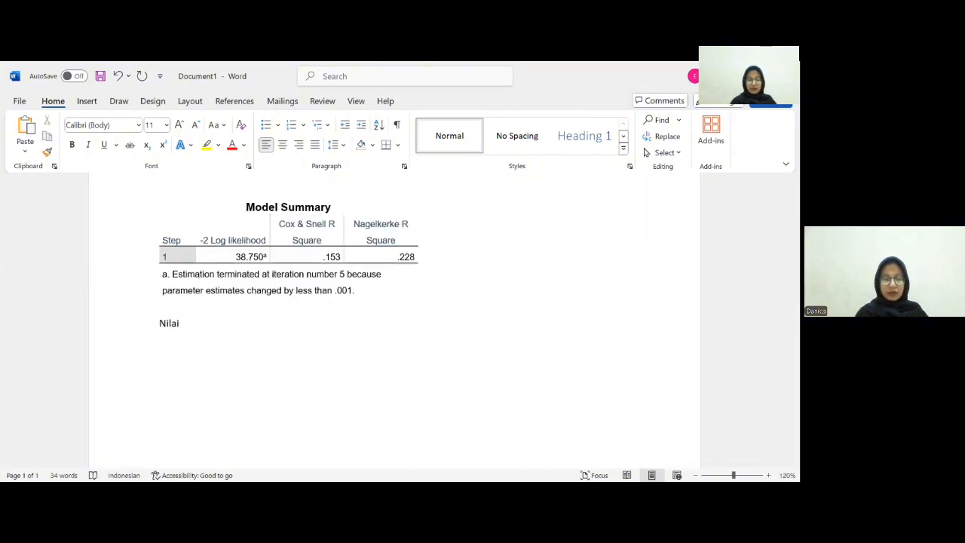
text(dari )
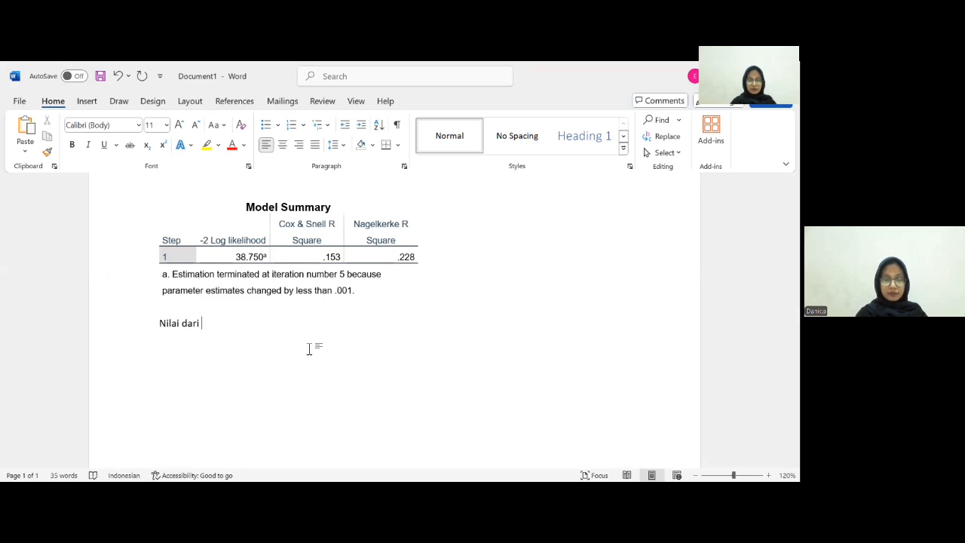
text(Nagel)
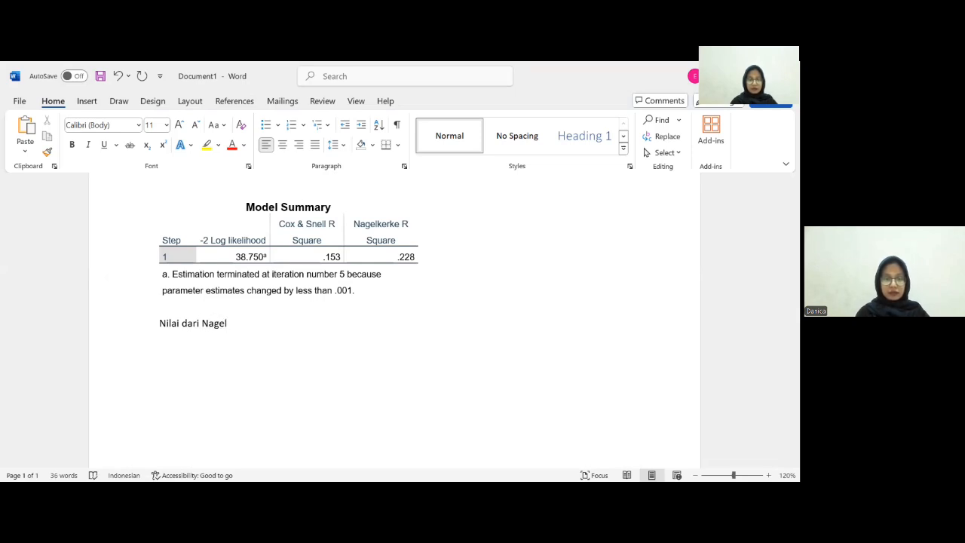
text( kerke)
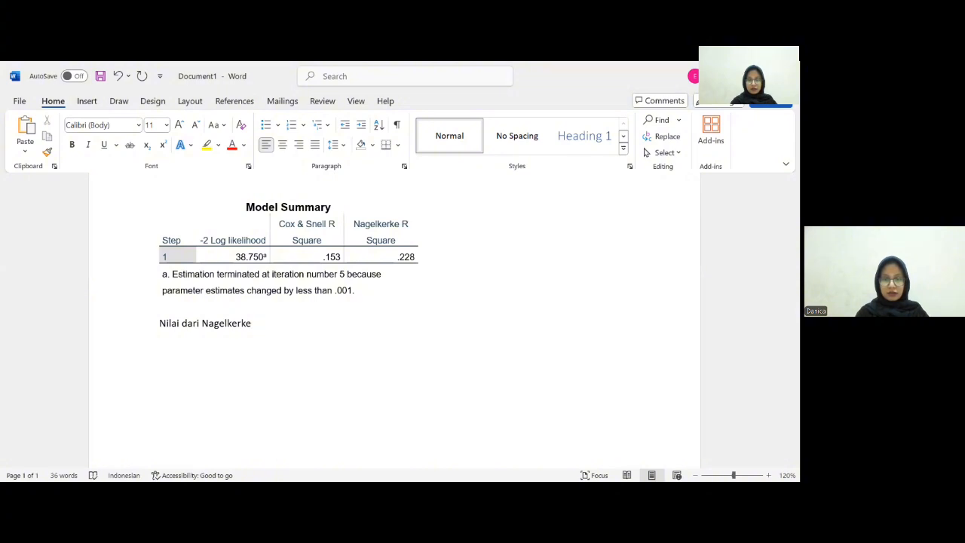
text(R )
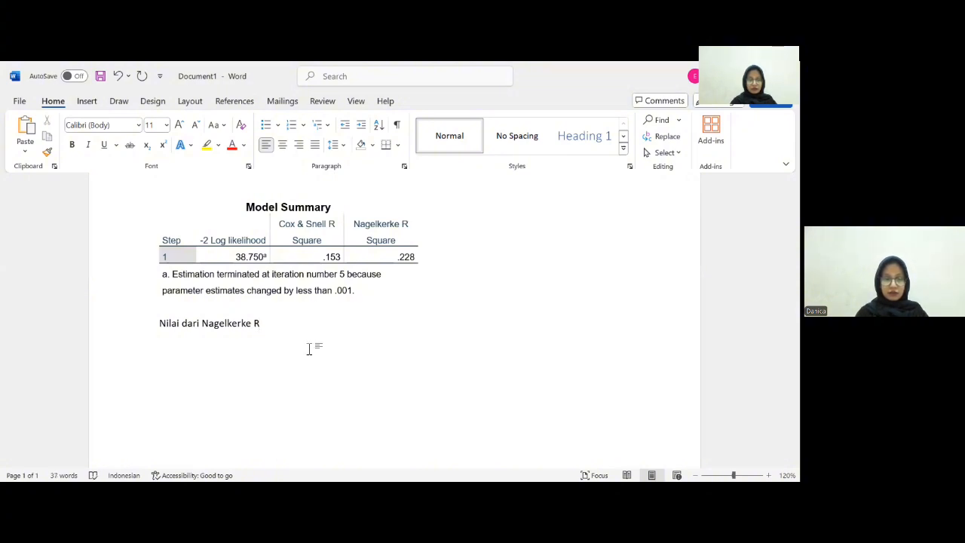
text(S)
text(quare)
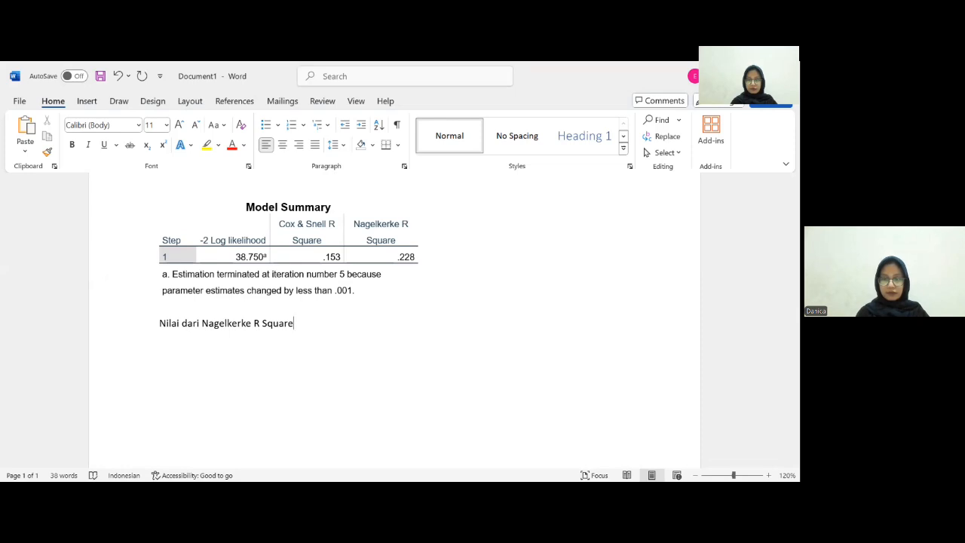
- Continue the interpretation sentence with "menunjukkan angka 0,288 yang berat"
text( men)
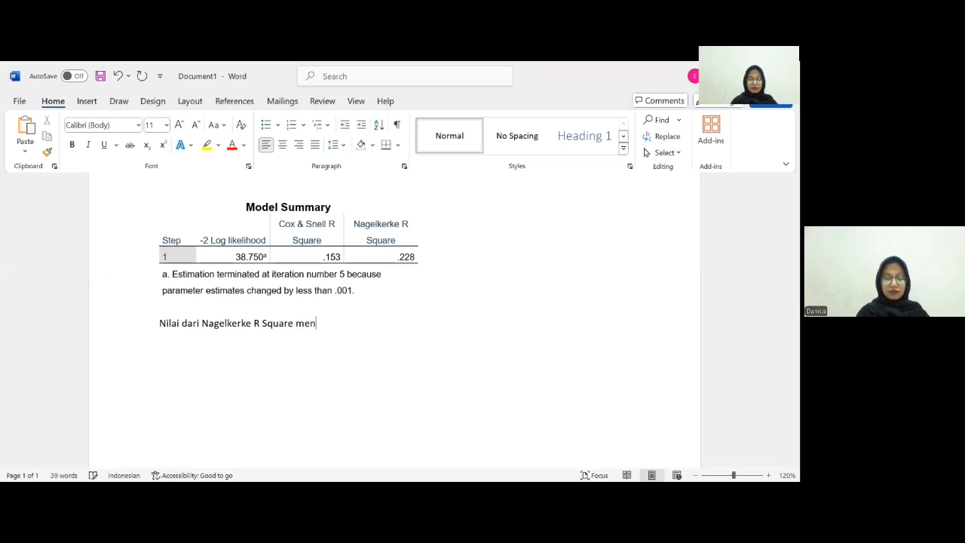
text(unjukkann)
key(BackSpace)
text(angk)
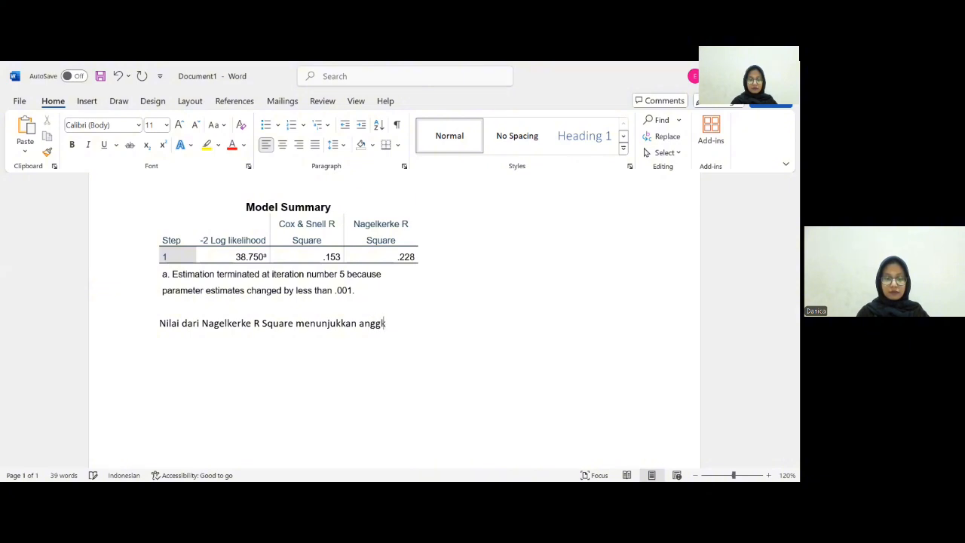
text(ka)
key(BackSpace)
key(BackSpace)
key(BackSpace)
key(BackSpace)
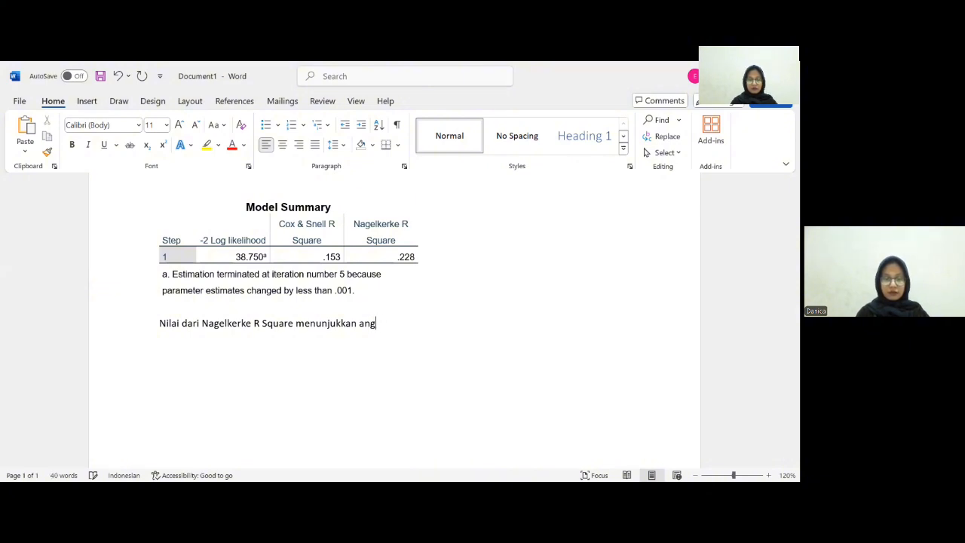
text(ka 0)
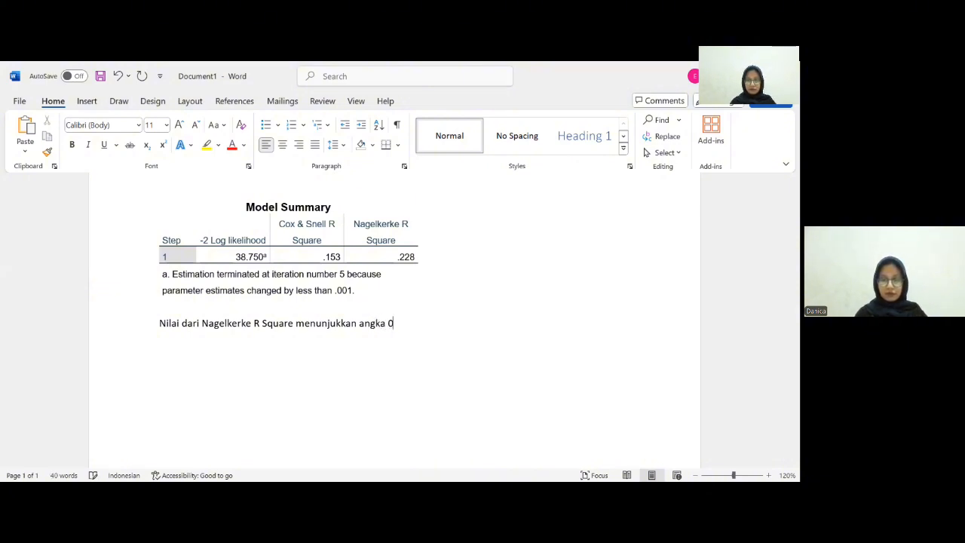
text(,2)
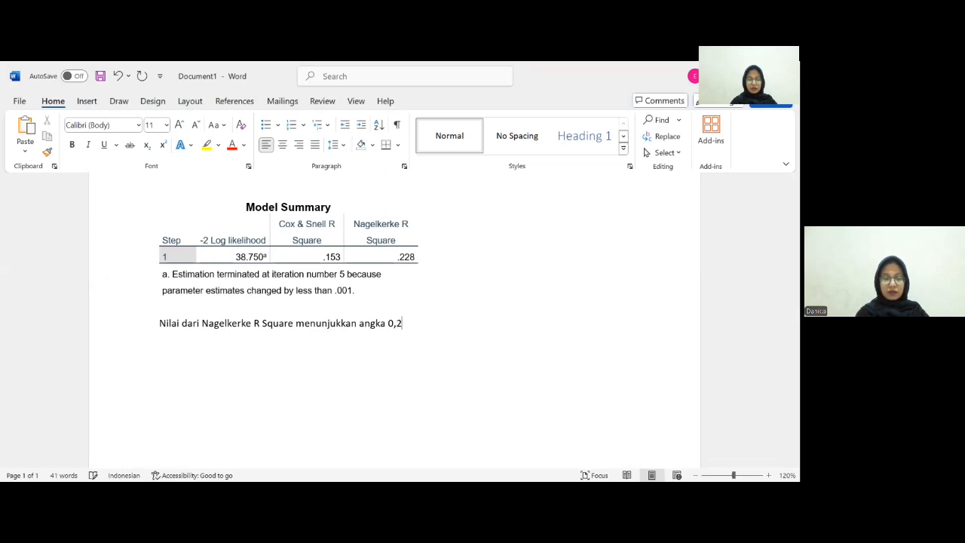
text(88  )
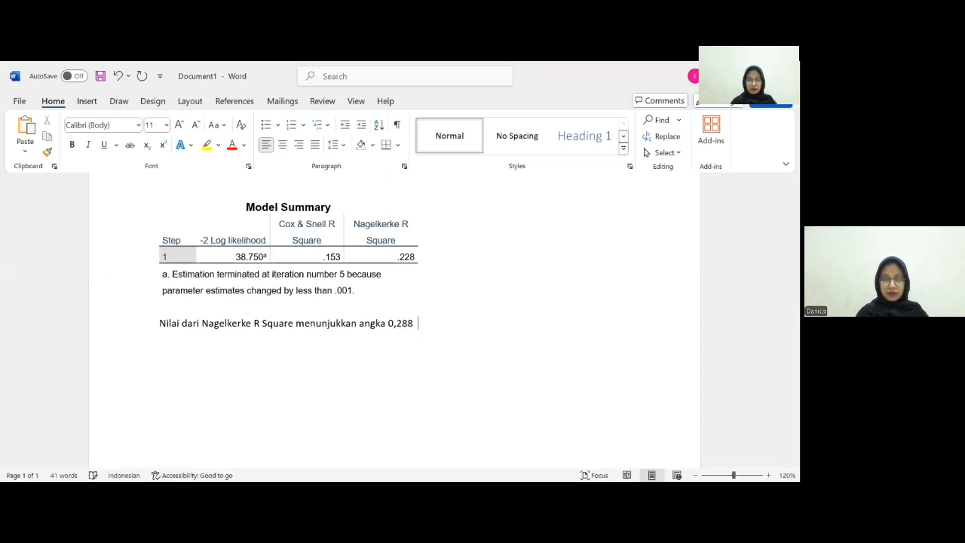
text(yang berat)
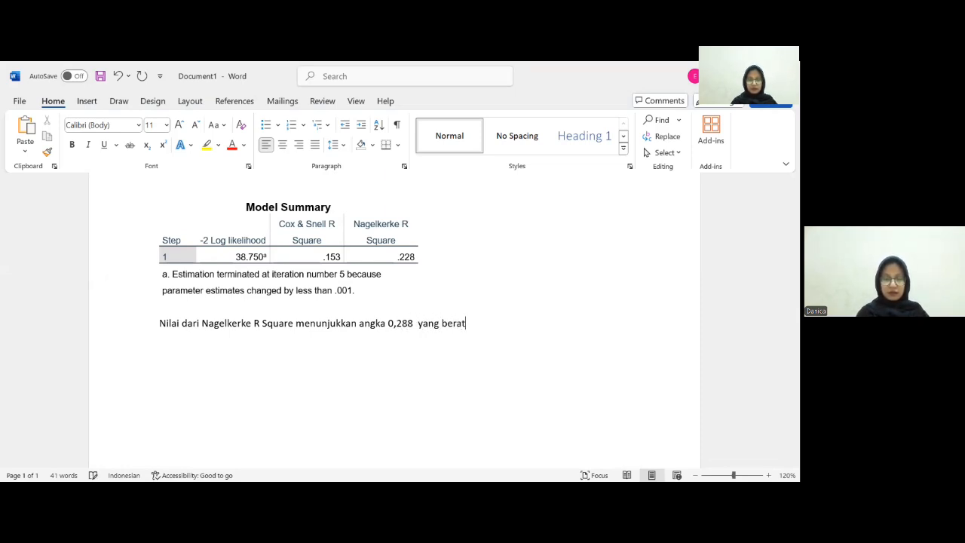
- Continue the Nagelkerke R Square sentence after "yang" with "berarti variabel X (age) mempengaruhi variabel", correcting the mistyped "berat"
key(BackSpace)
text(rti)
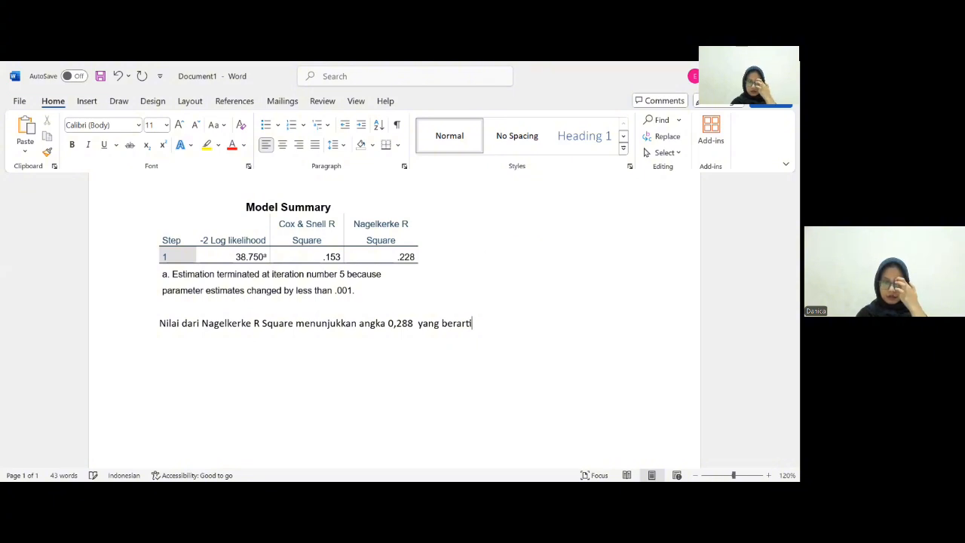
text( var)
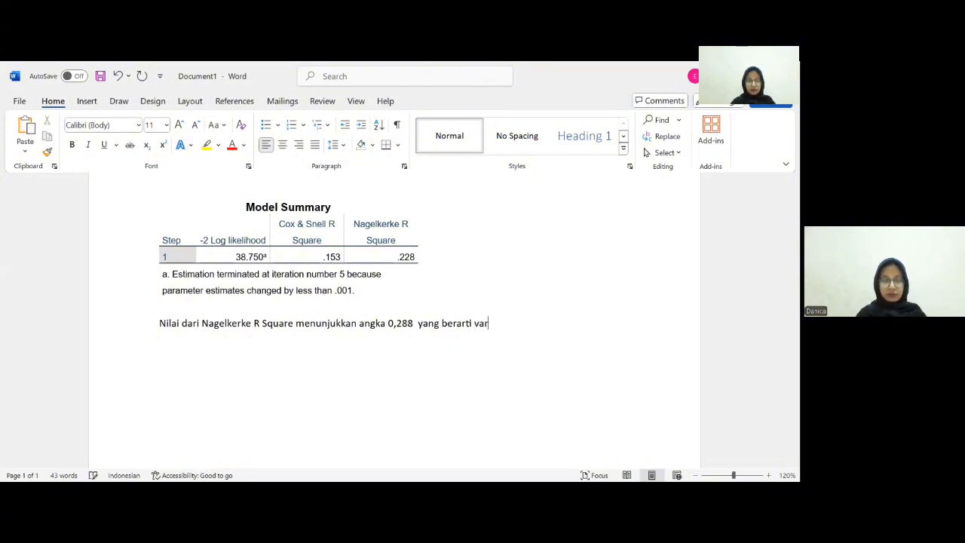
text(iabel)
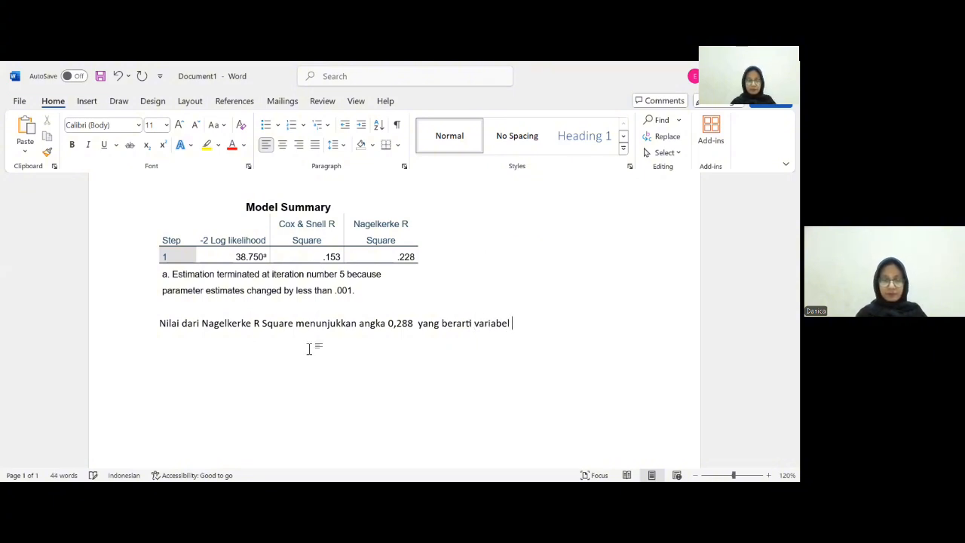
text( X)
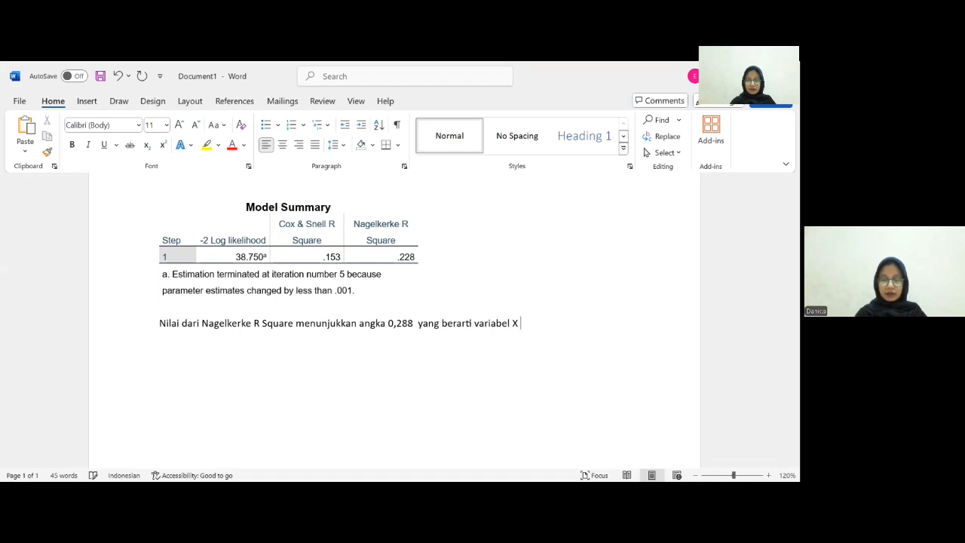
text( ()
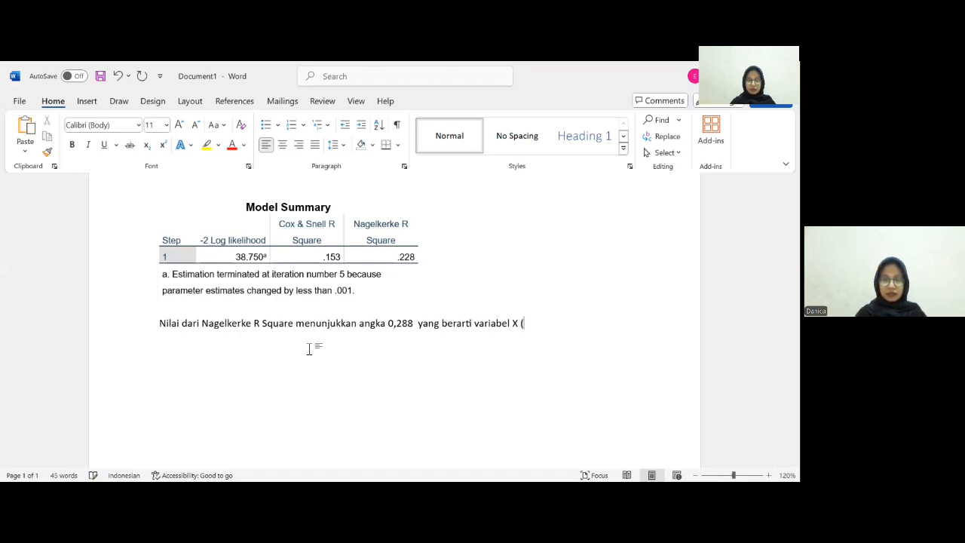
text(age) me)
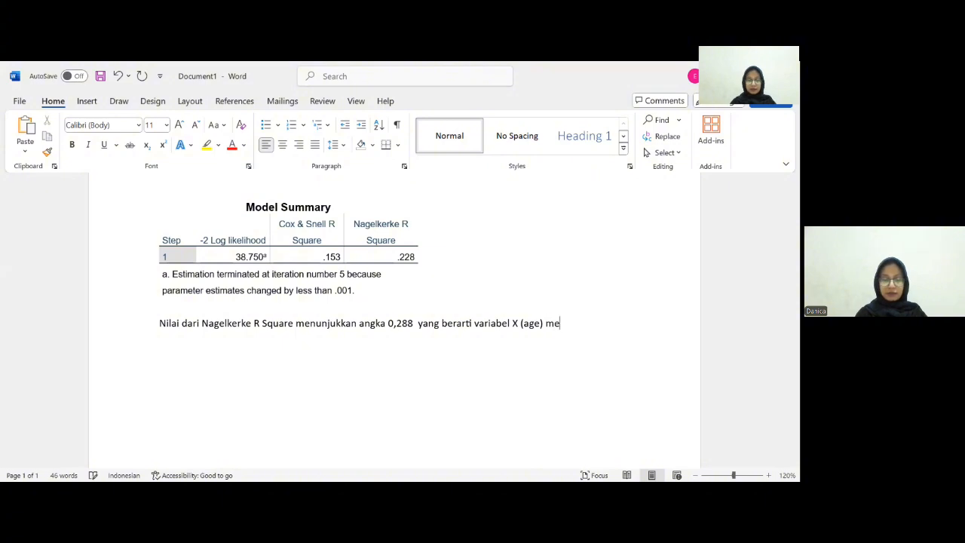
text(mpengaruh)
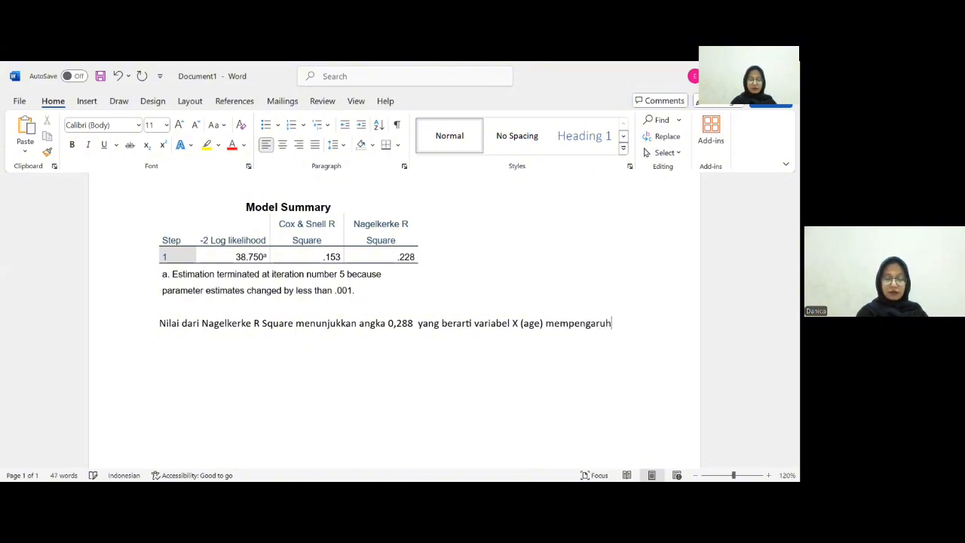
text(i variabe)
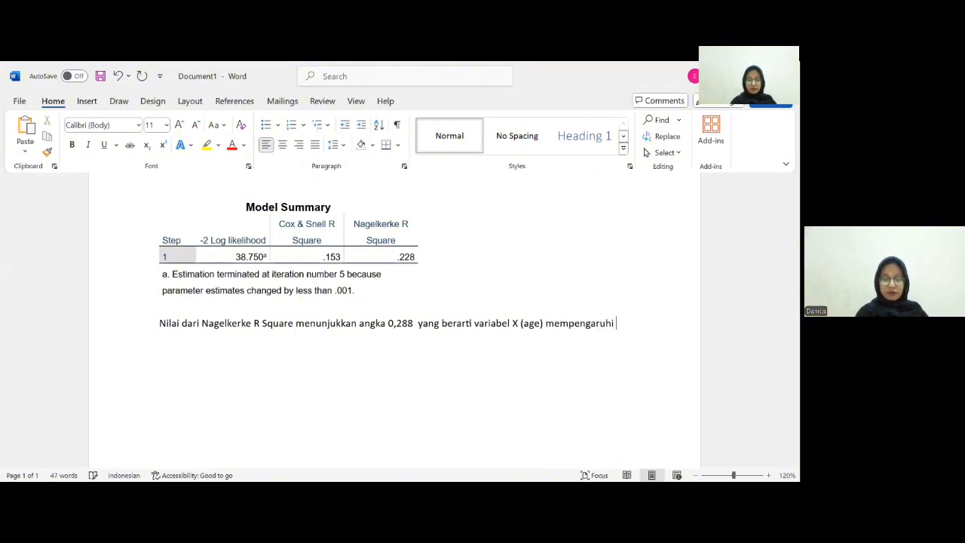
text(l )
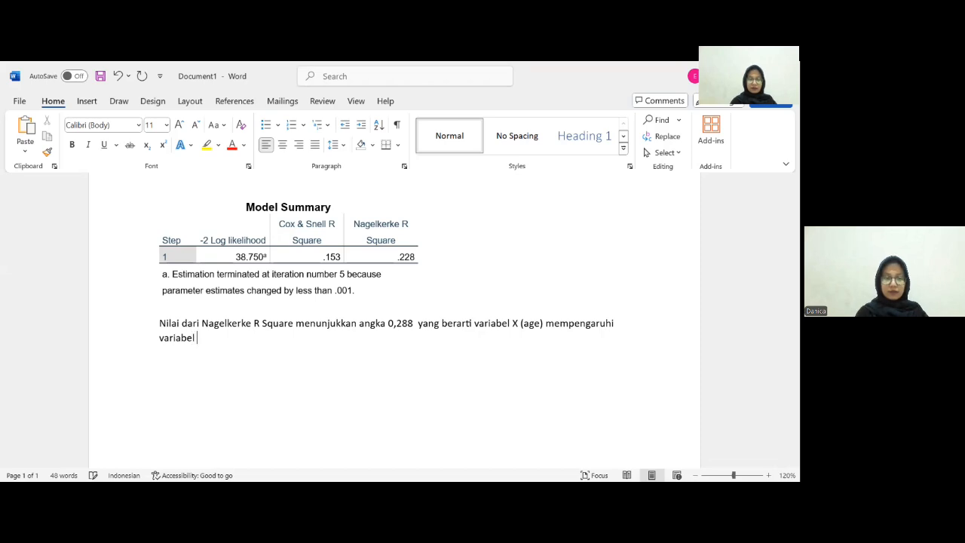
- Complete the influence statement with "Y (subscribe) sebesar 22,8%"
text(Y)
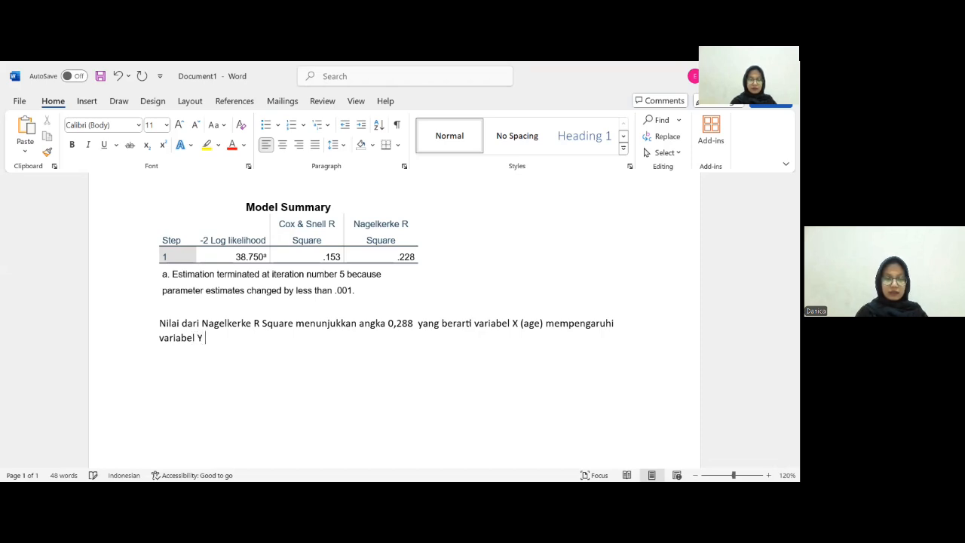
text( ()
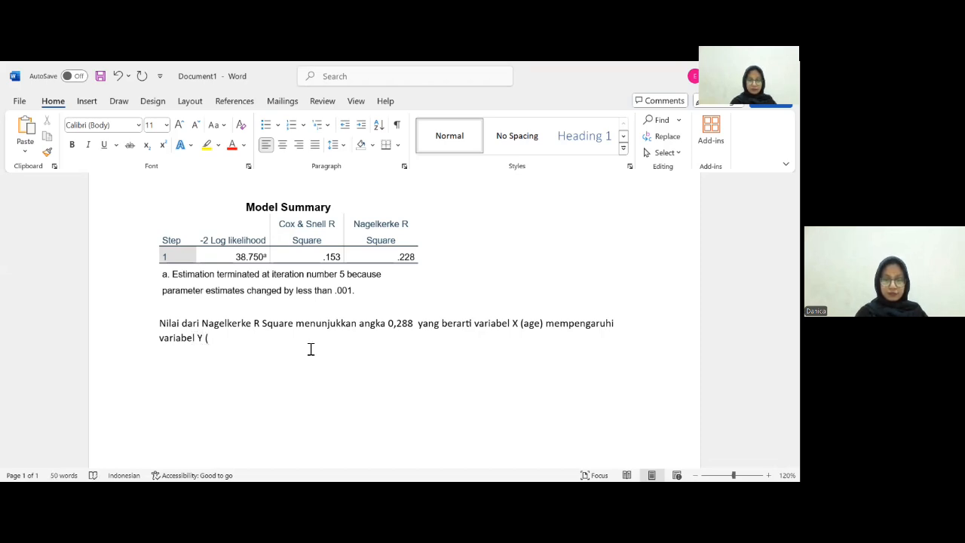
text(subs)
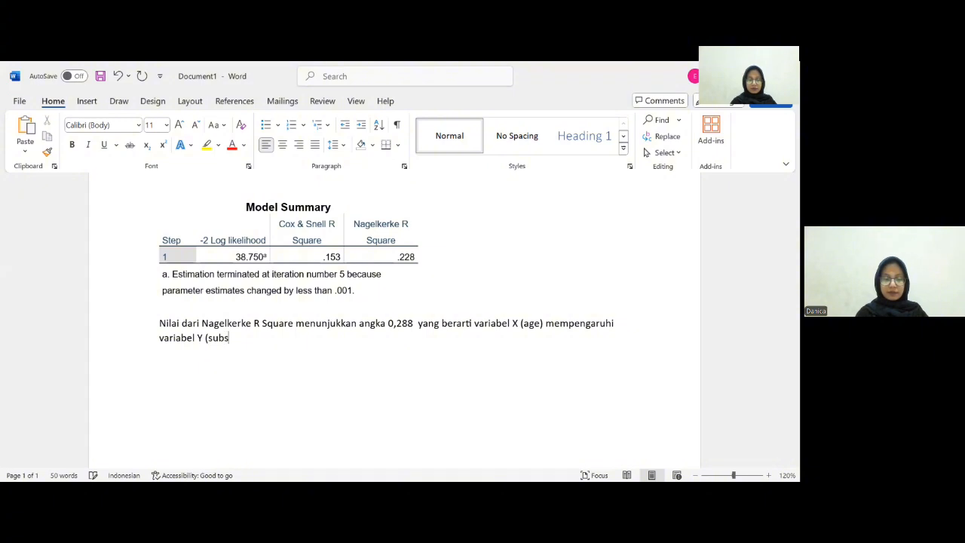
text(cribe)
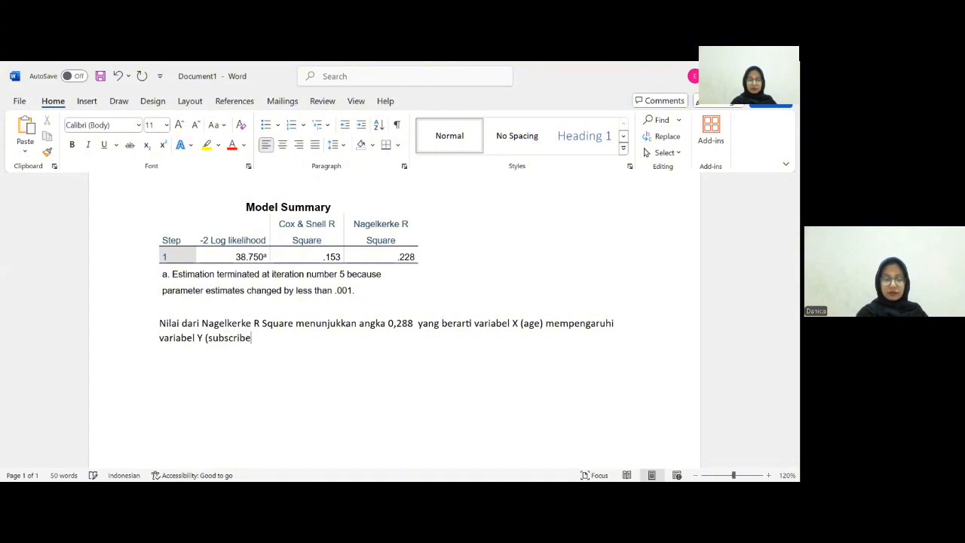
text() sebesar)
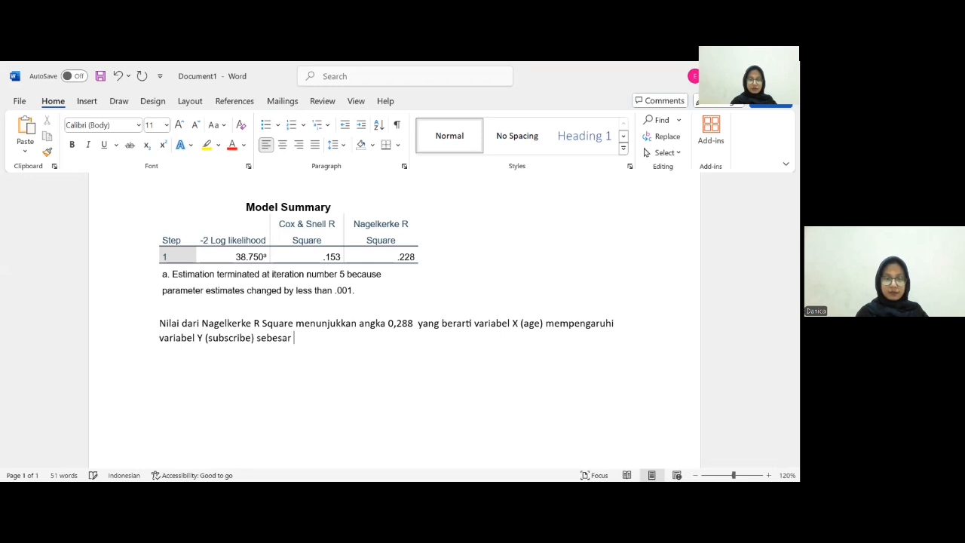
text(22)
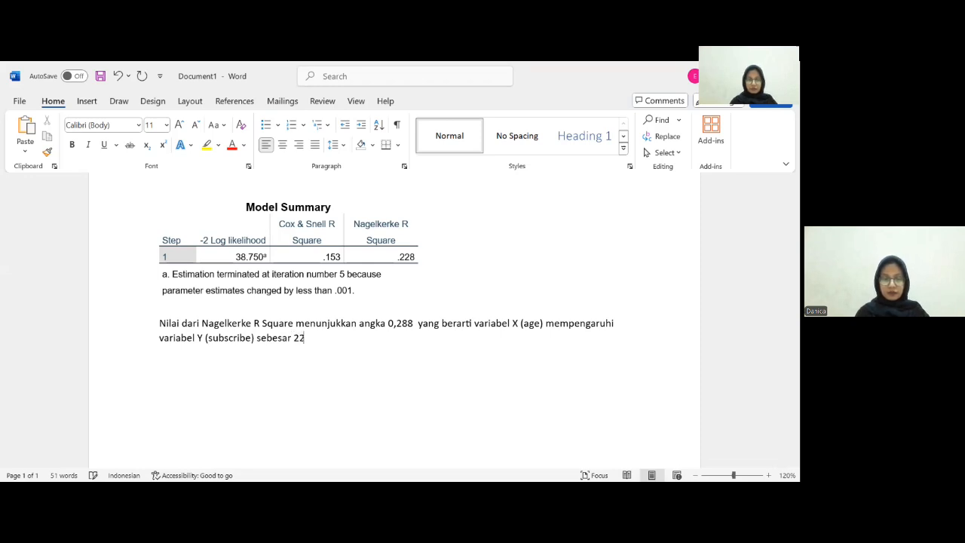
text(,8)
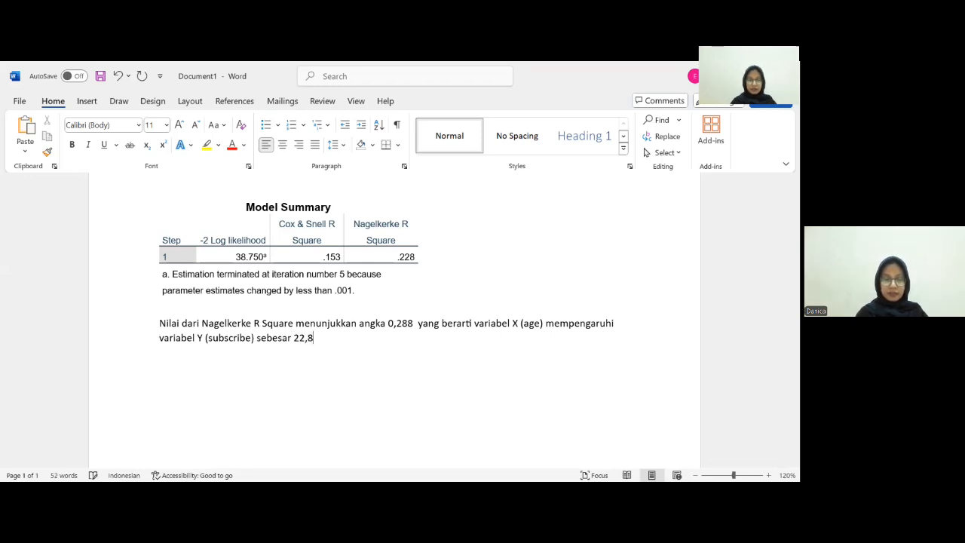
text(%)
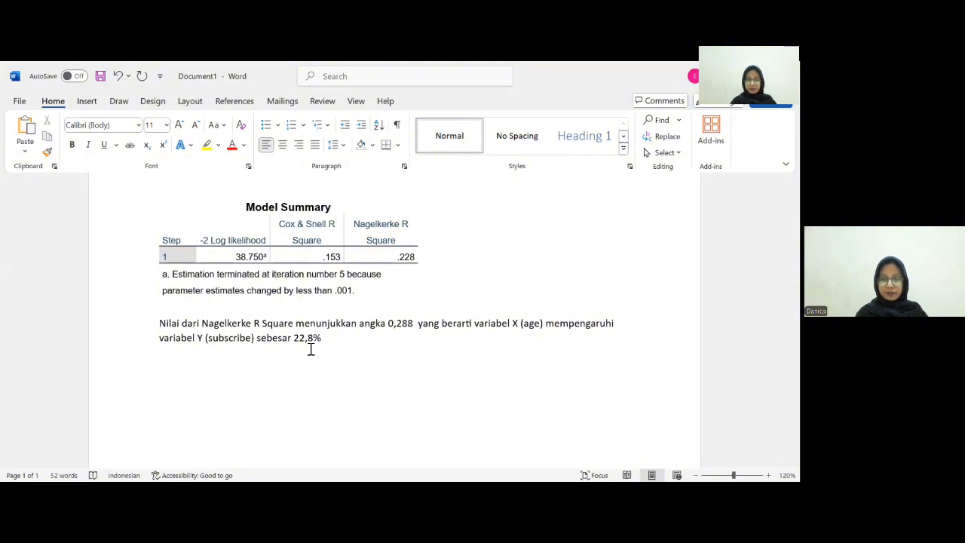
- End the sentence with a period and add "Sedangkan sisanya dipengaruhi olek faktor atau variabel lainnya."
text(. Seda)
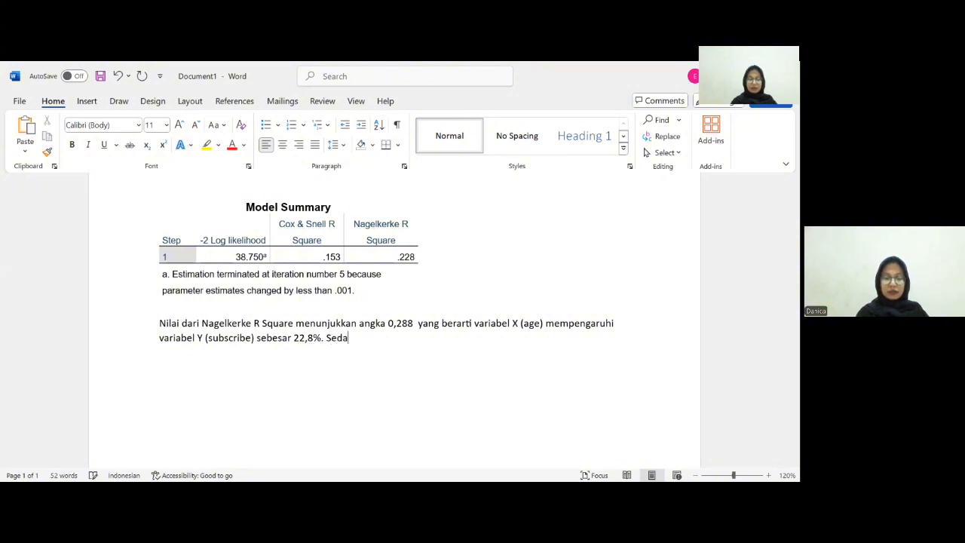
text(ngkan s)
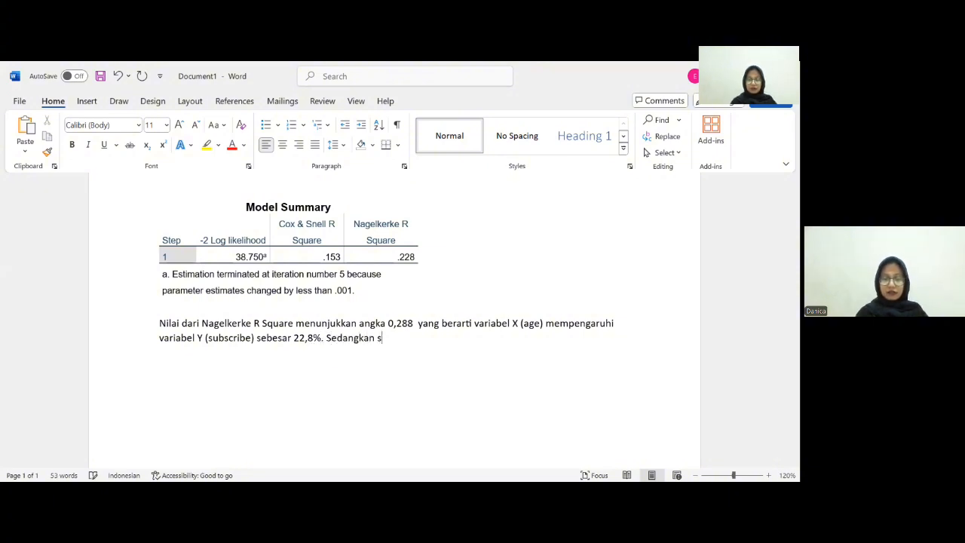
text(isanya di)
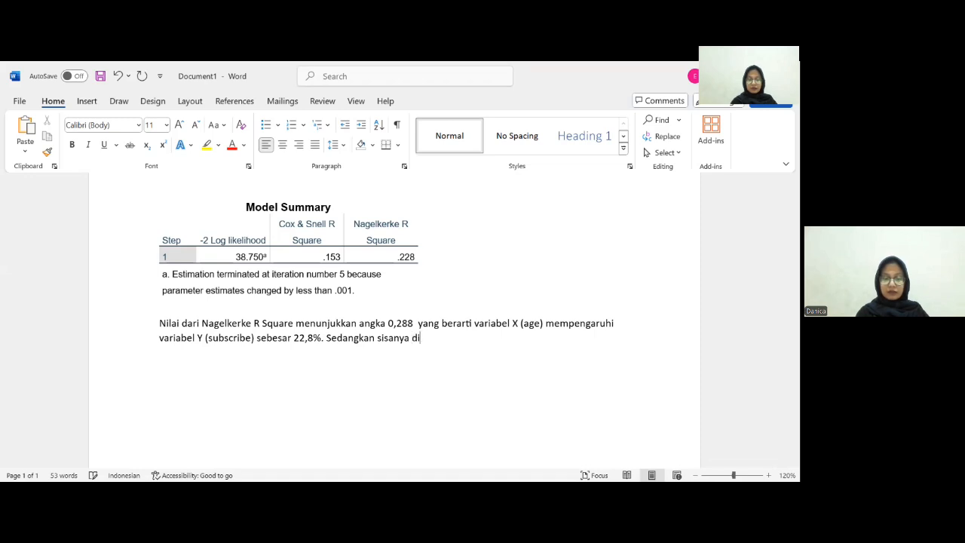
text(pengaruhi)
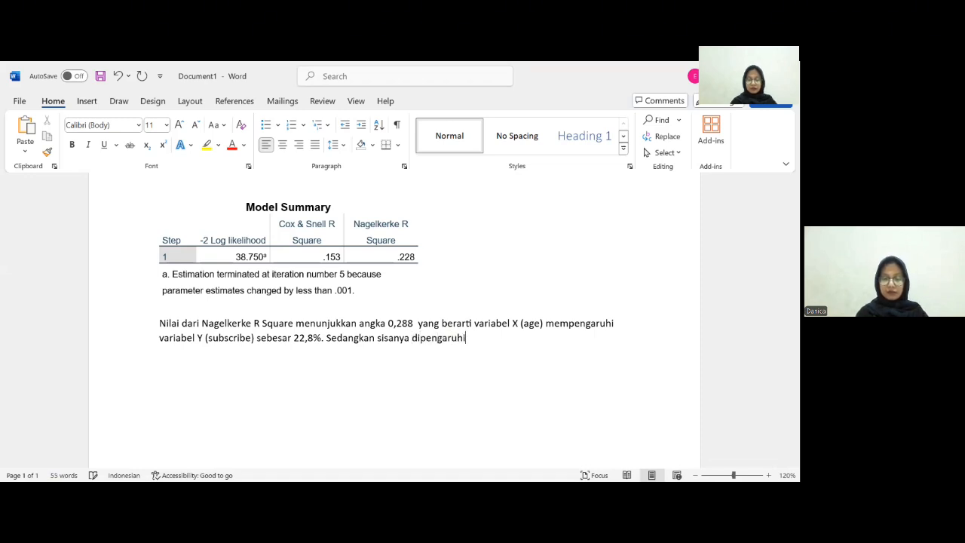
text( olek f)
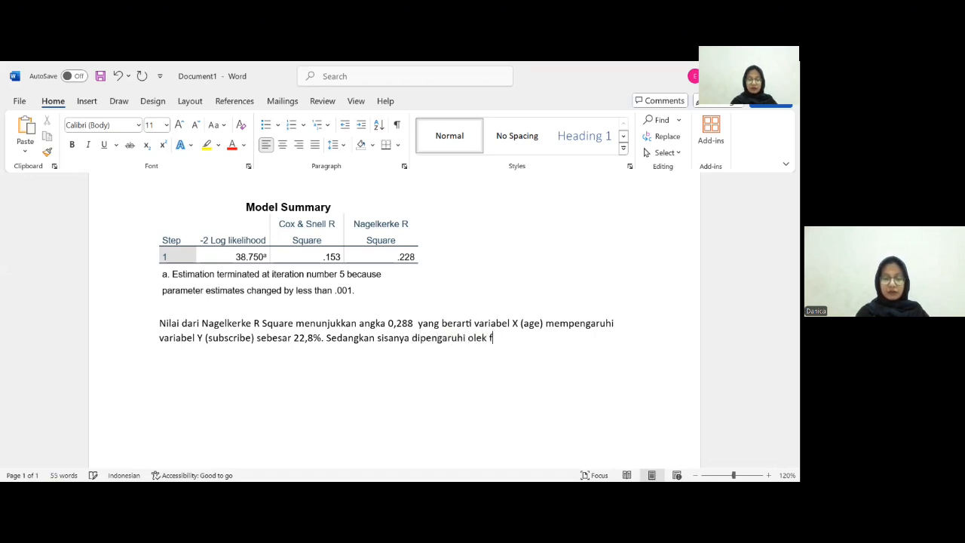
text(aktor a)
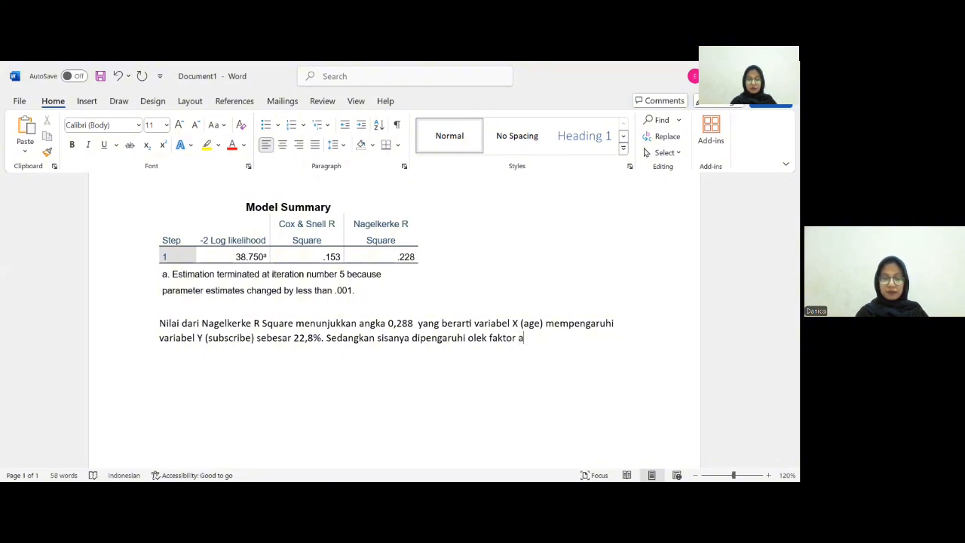
text(tau var)
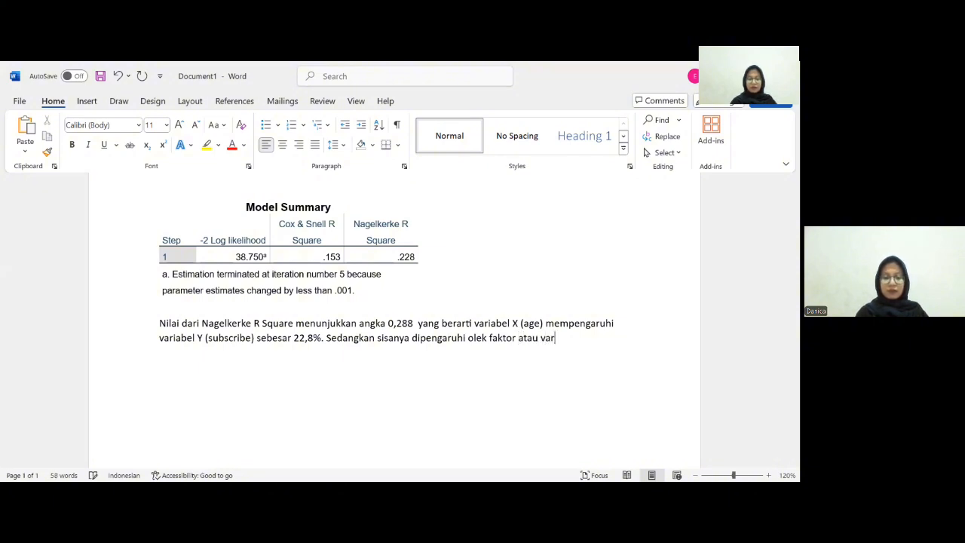
text(iabe)
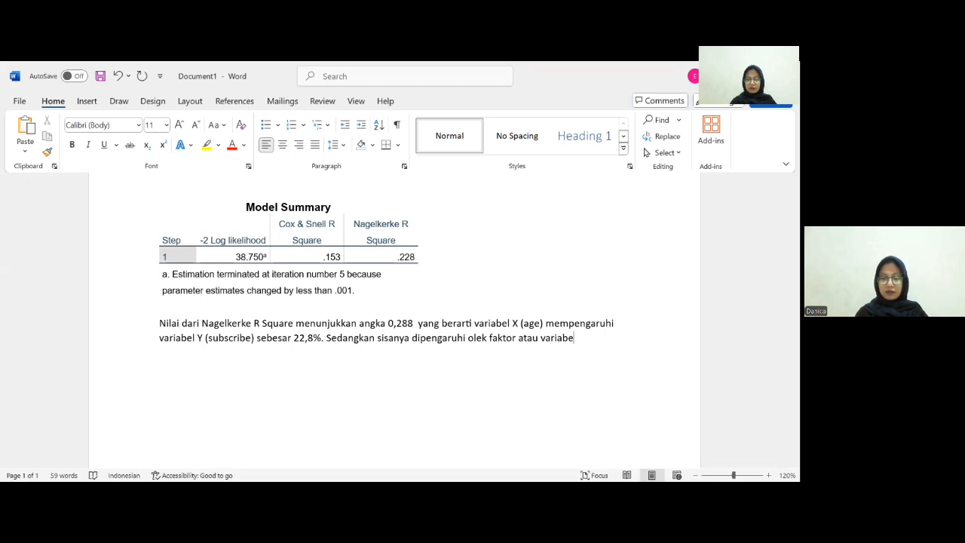
text(l )
text(lai)
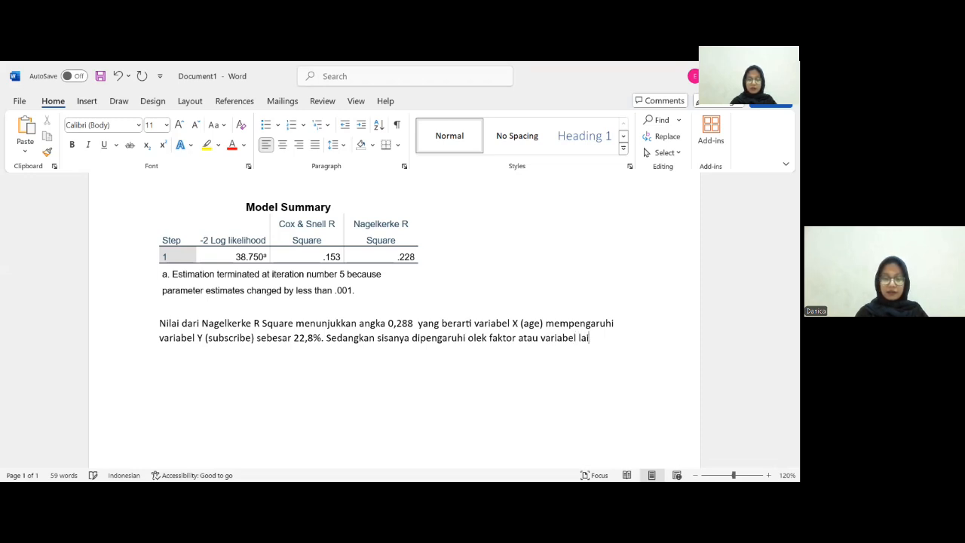
text(nnya.)
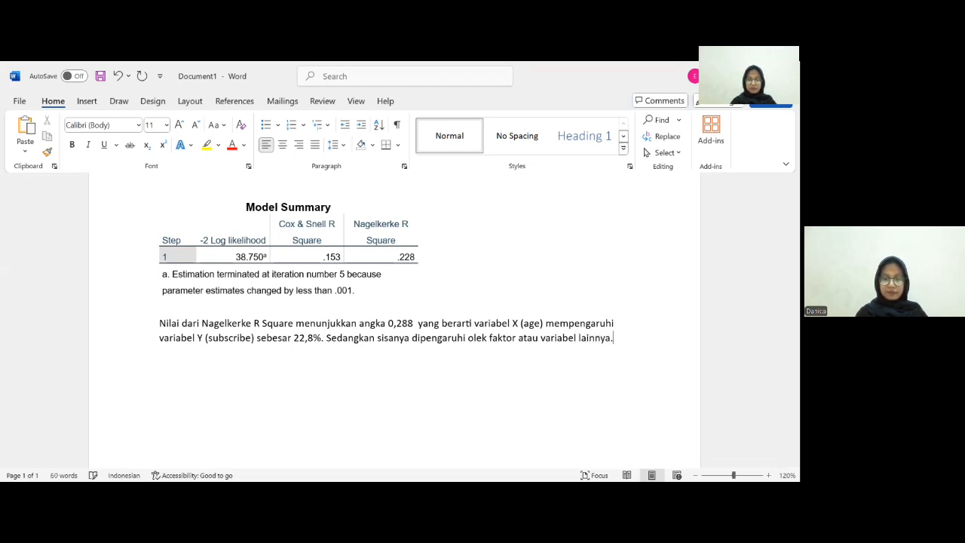
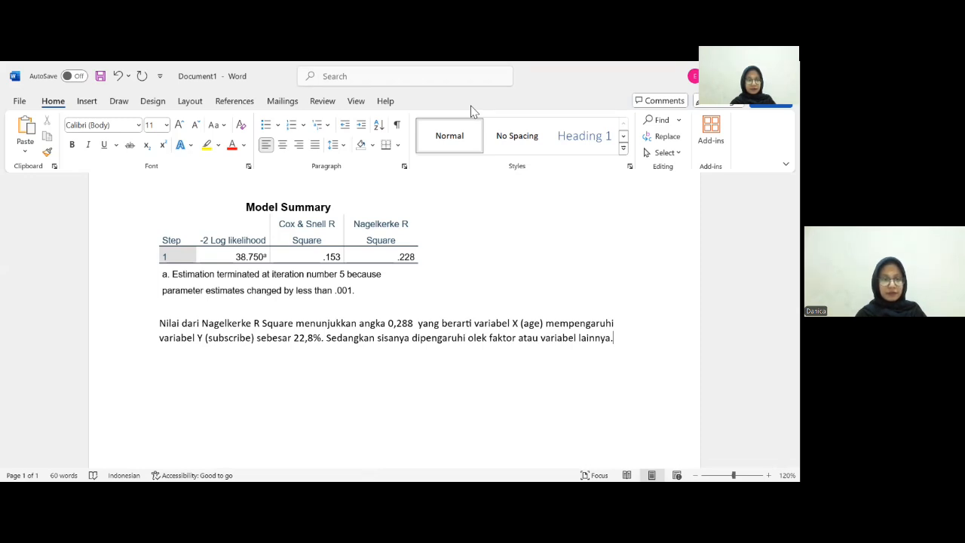
- Switch to the SPSS Statistics Viewer output and copy the Hosmer and Lemeshow Test table
key(alt+Tab)
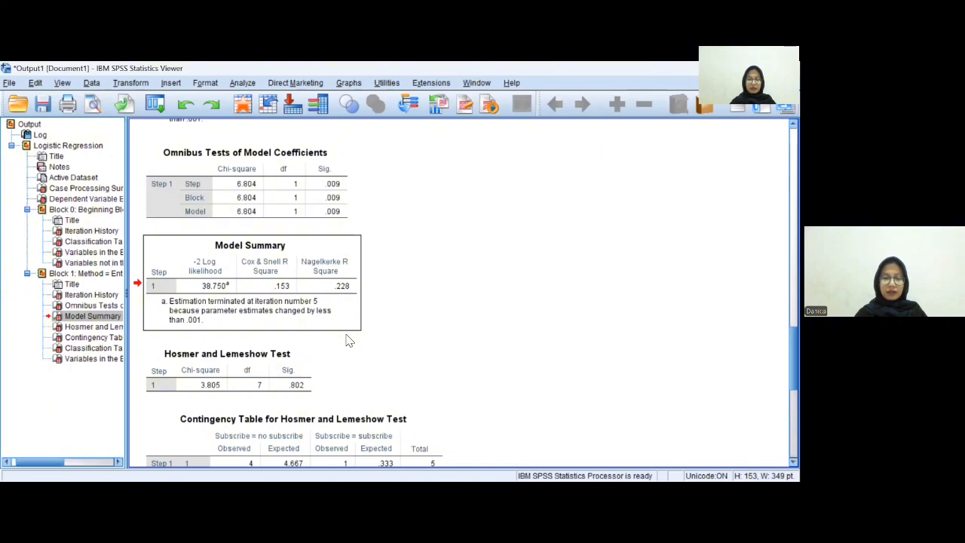
scroll(324, 340, down, 3)
click(221, 256)
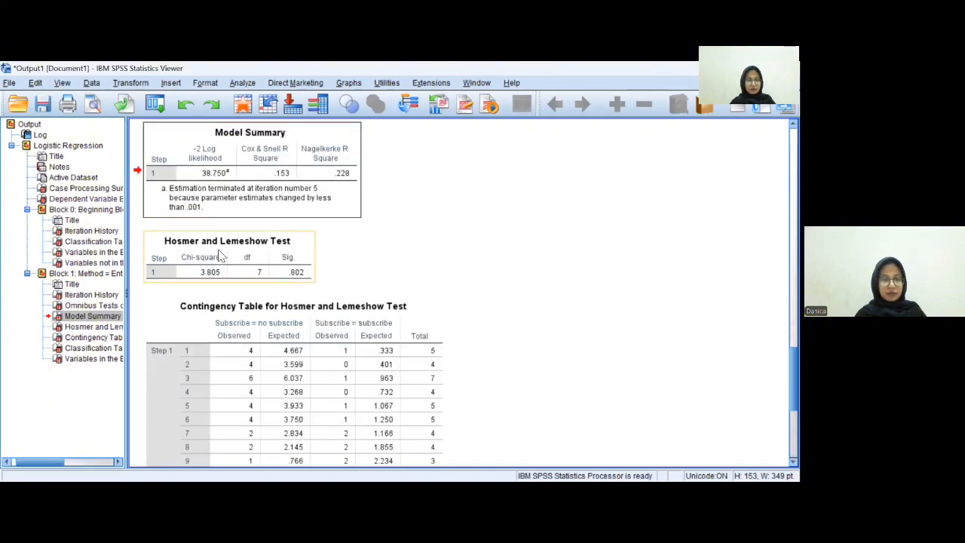
right_click(304, 240)
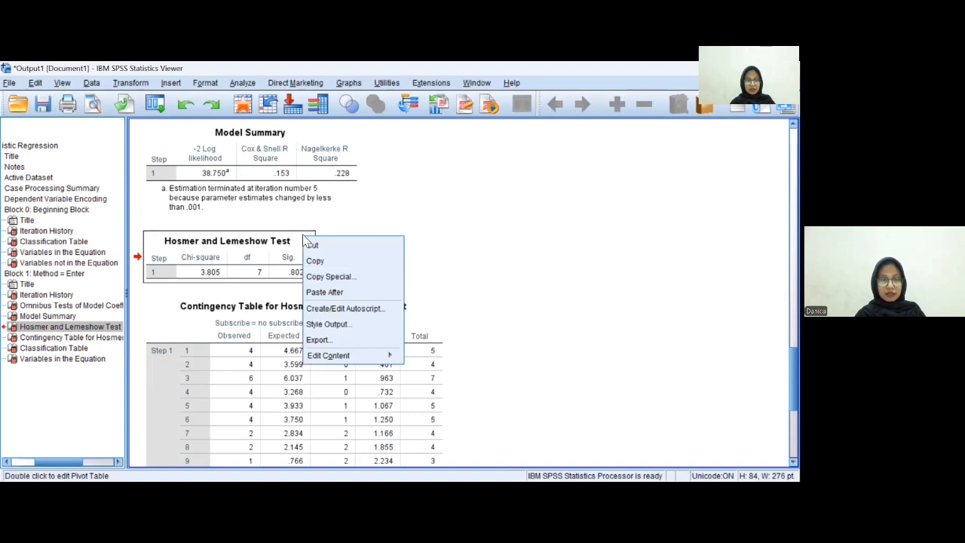
click(322, 259)
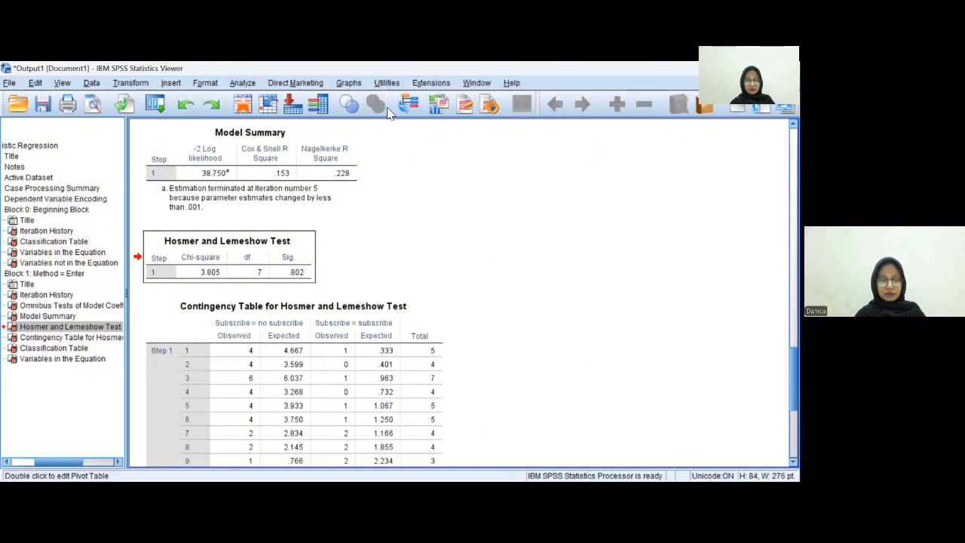
- Return to the Word document, paste the Hosmer and Lemeshow Test table below the interpretation paragraph, and place the cursor beneath it
key(alt+Tab)
key(Return)
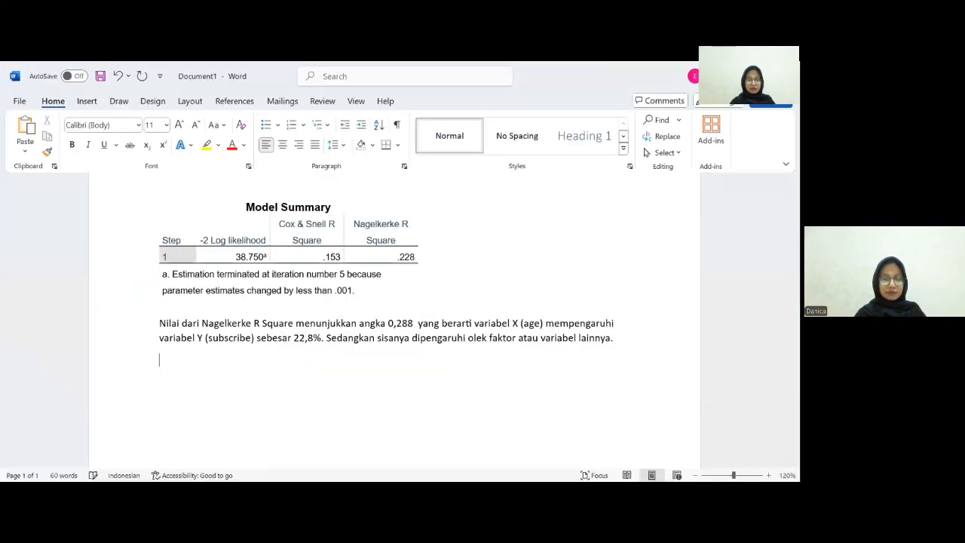
right_click(166, 390)
click(194, 222)
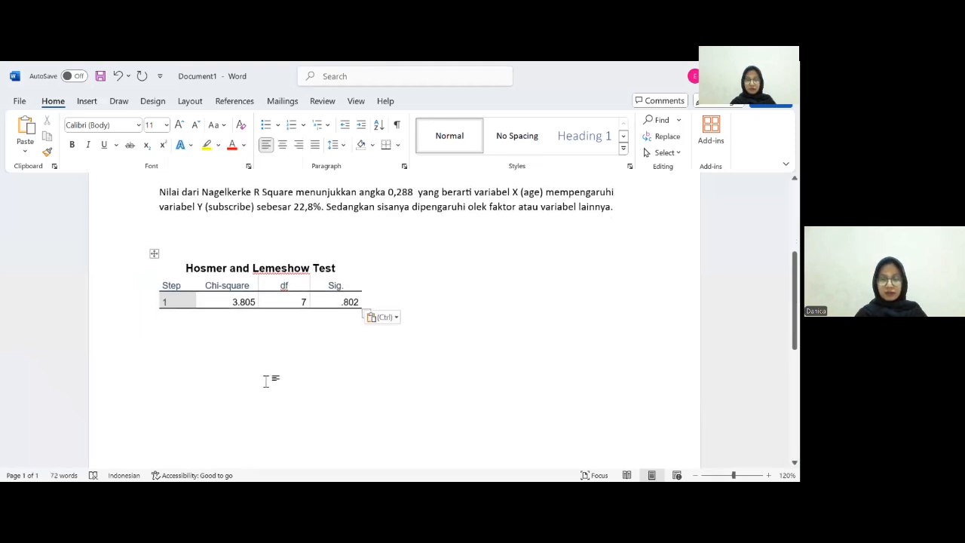
click(266, 382)
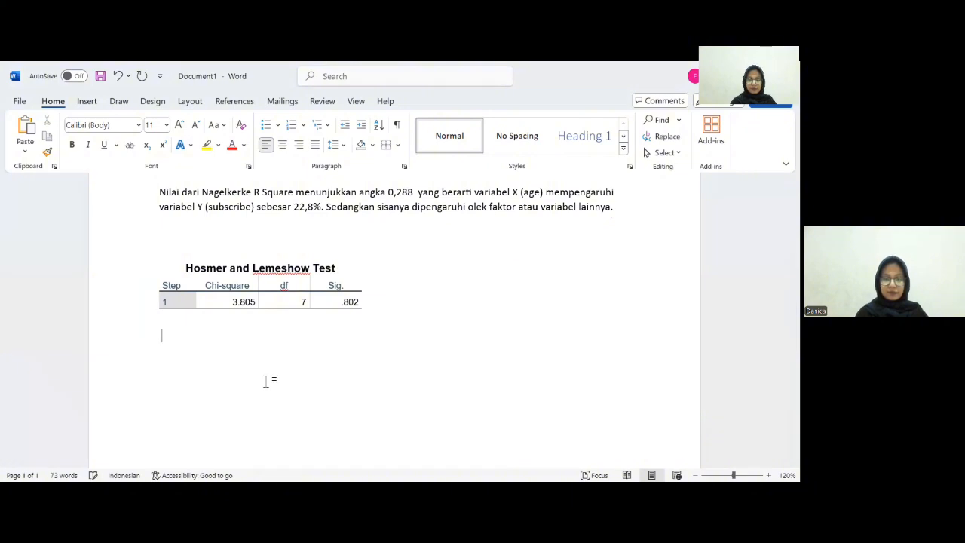
- Write the null hypothesis "H0 = Data yang digunakan fit dengan model" below the Hosmer and Lemeshow Test table
text(H0)
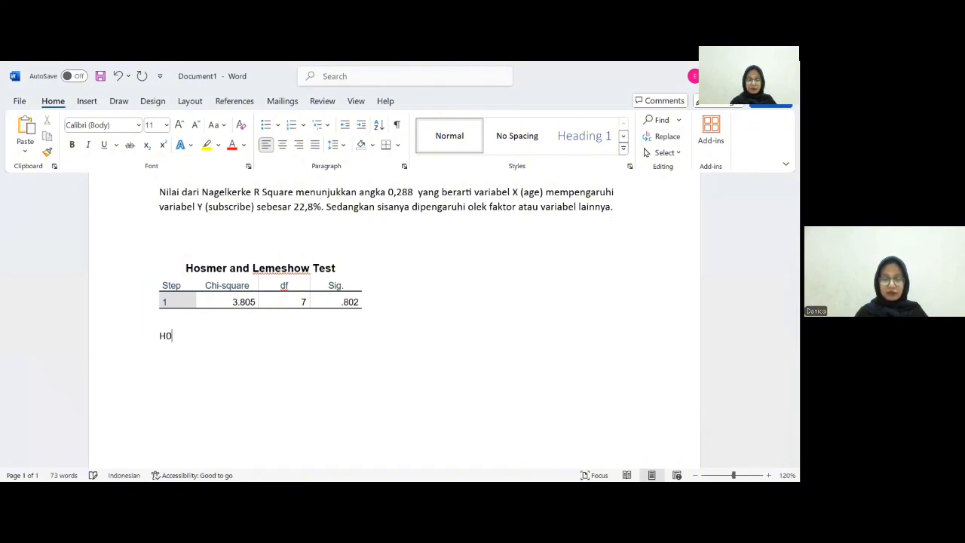
text( = Data )
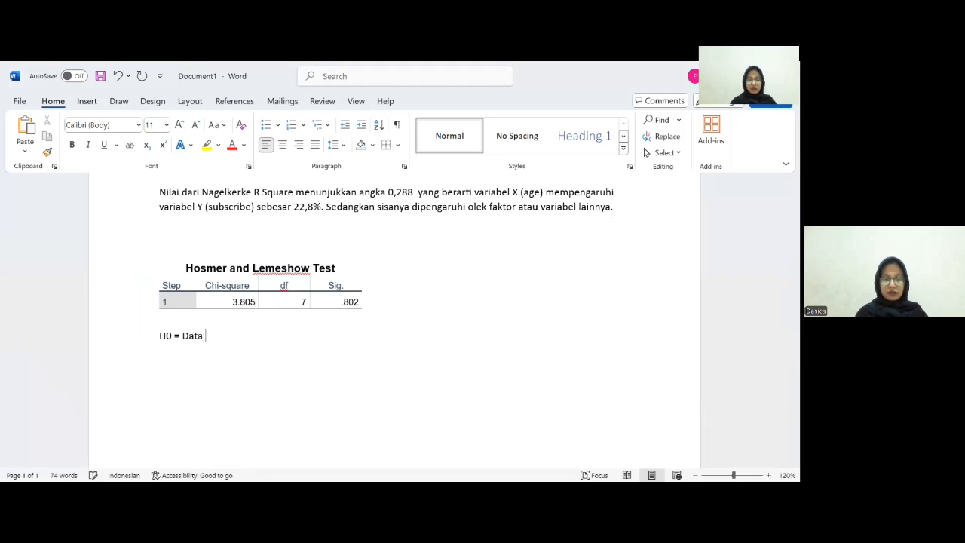
text(yan)
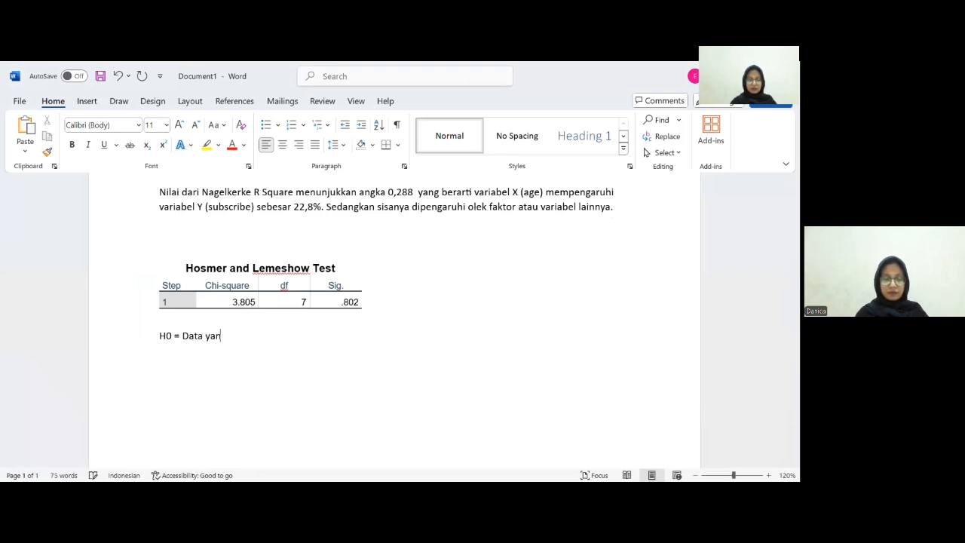
text(g digunakan )
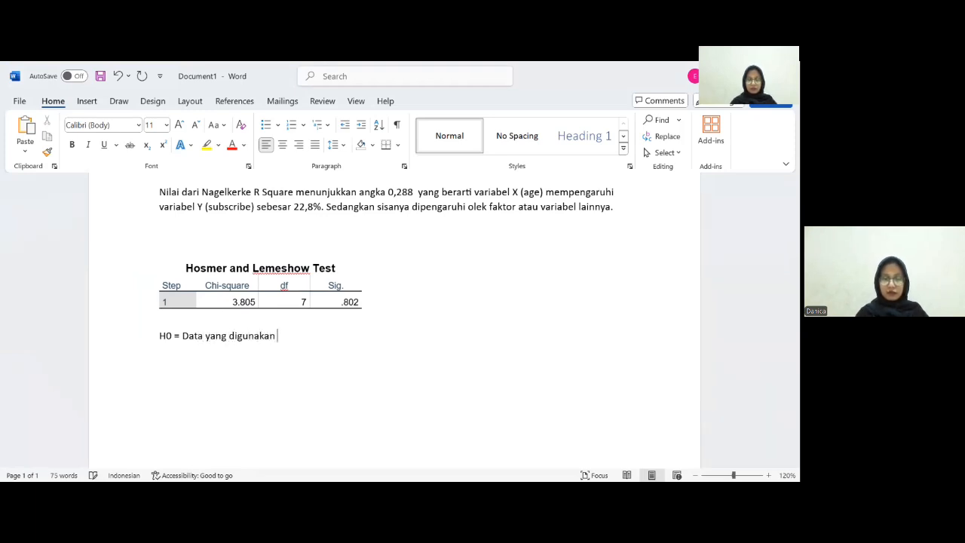
text(fi)
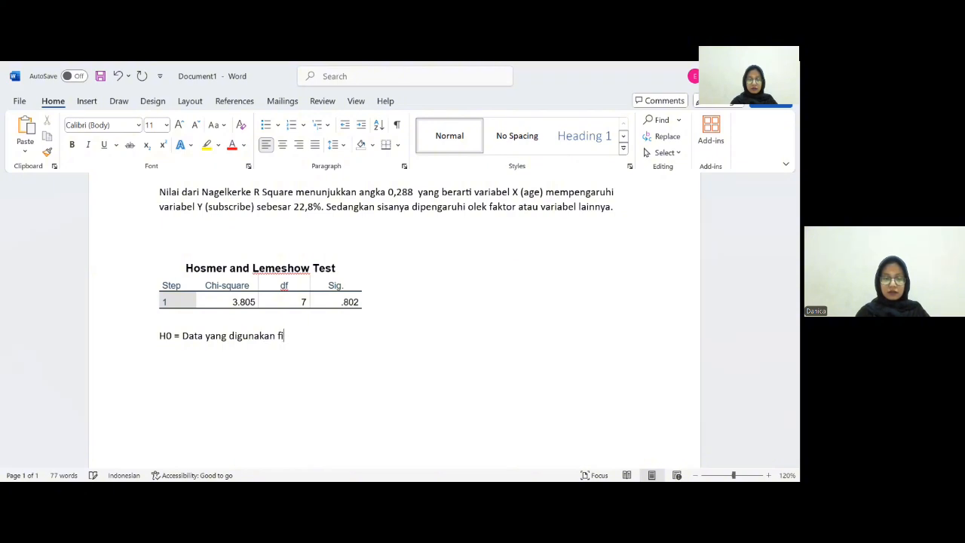
text(t deng)
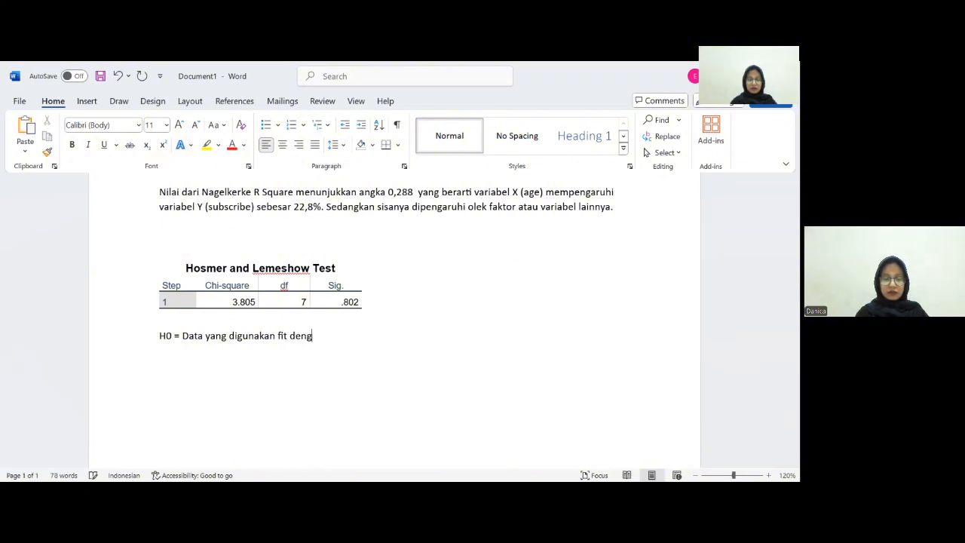
text(an model)
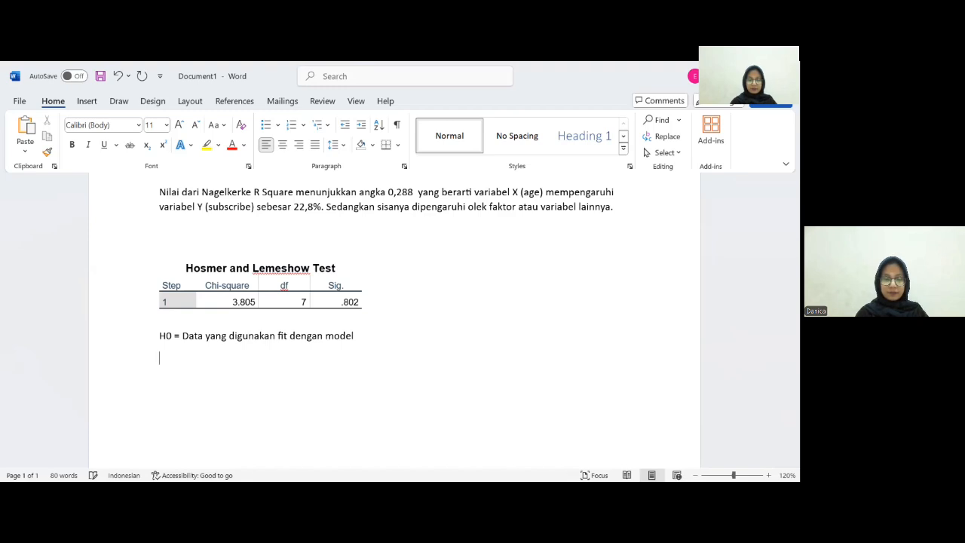
- Add the alternative hypothesis "H1 = Data yang digunakan tidak fit dengan model" on the line below H0
text(H1 = Dat)
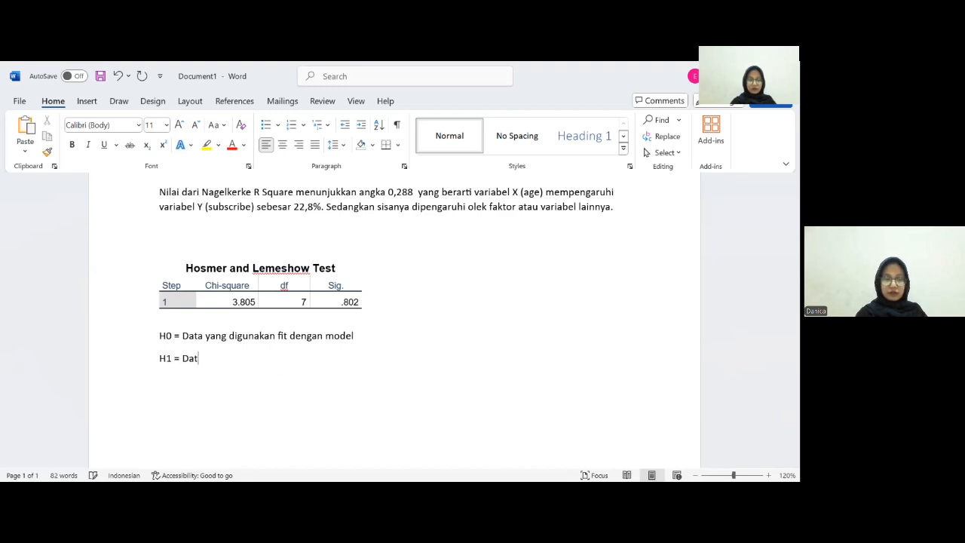
text(a yang)
text(dif)
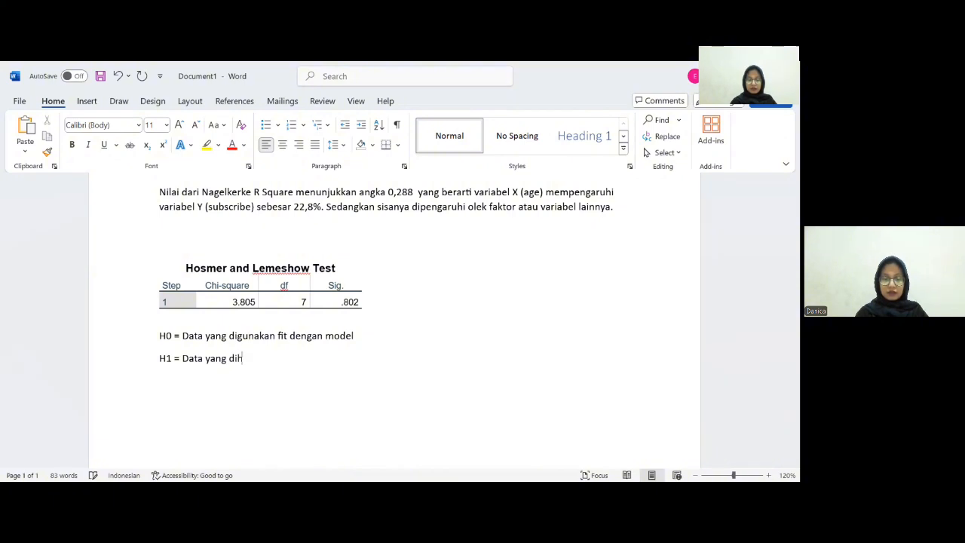
key(BackSpace)
text(gunakan tidak )
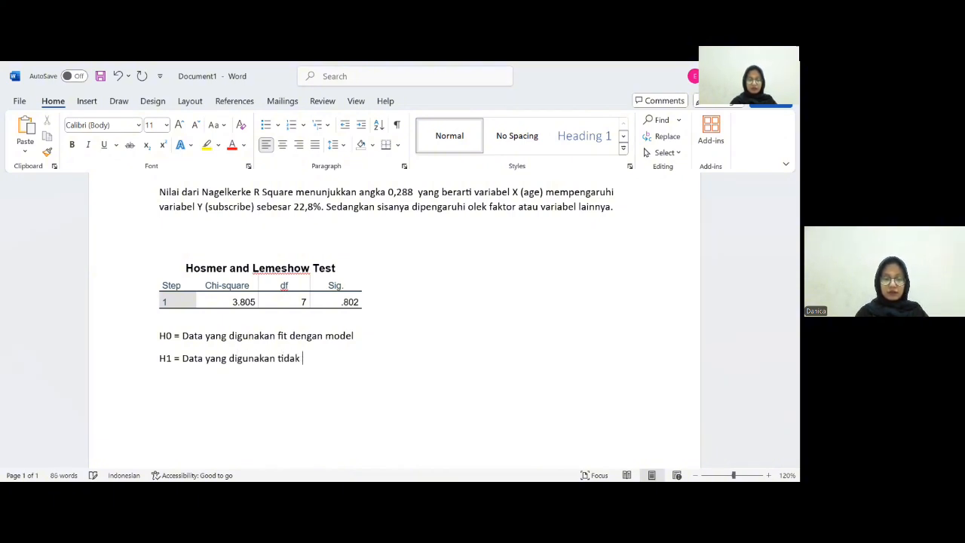
text(fit dengan )
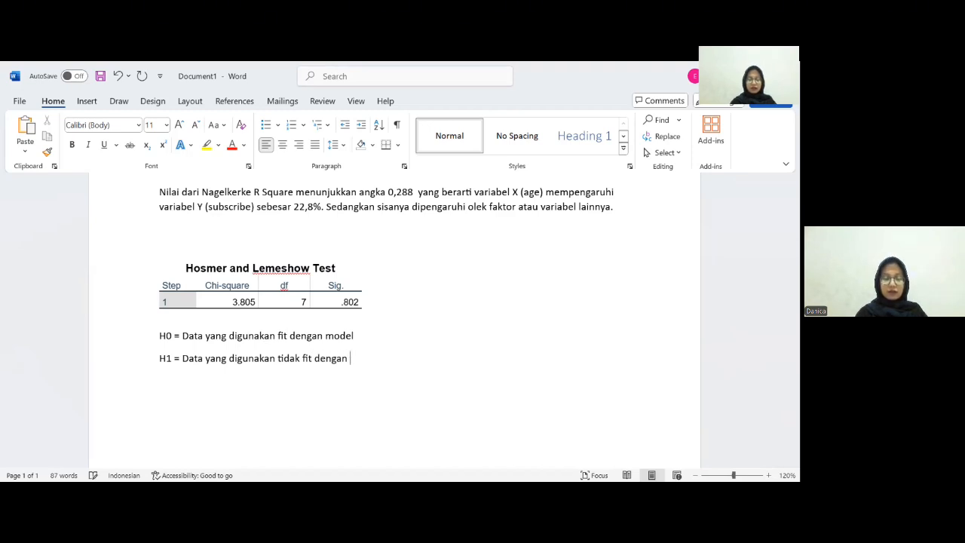
text(model )
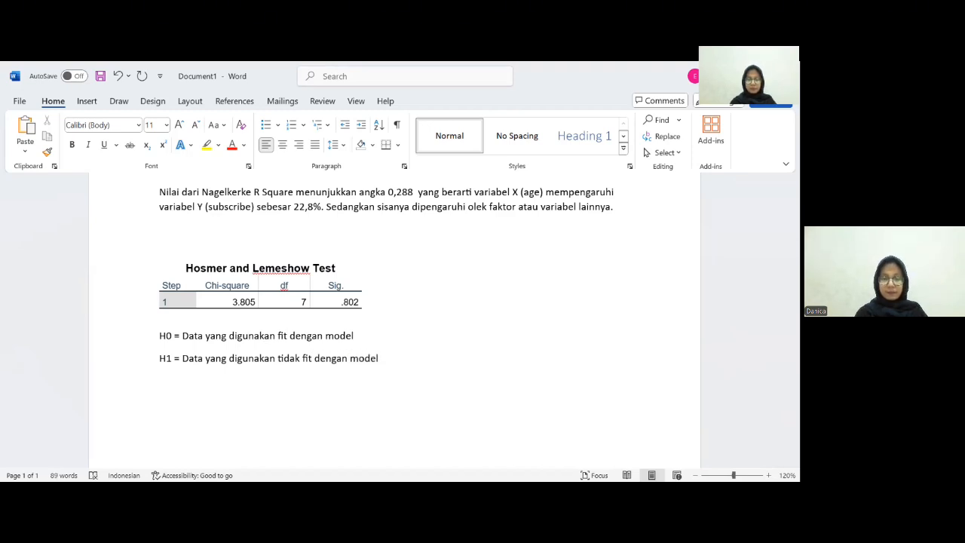
- Start a paragraph below H1 with "Dari Hosmer dan Lameshow Test didapatkan nilai signifikan sebesar 0,802."
text(Dari)
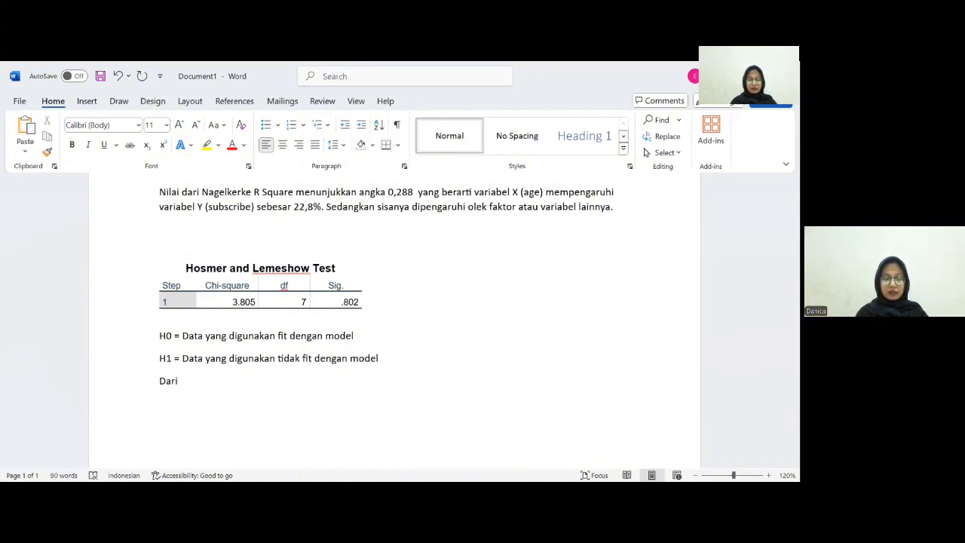
text( Hosmer )
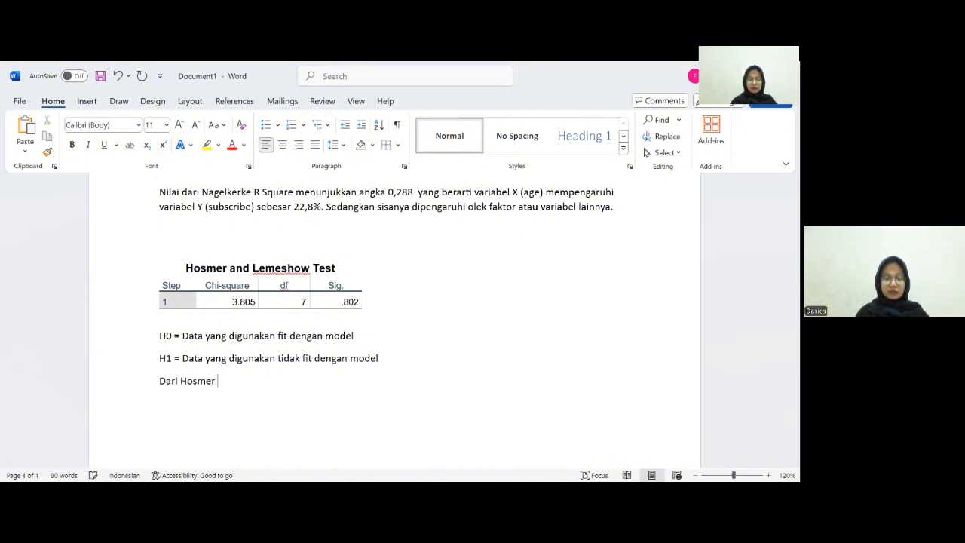
text(dan )
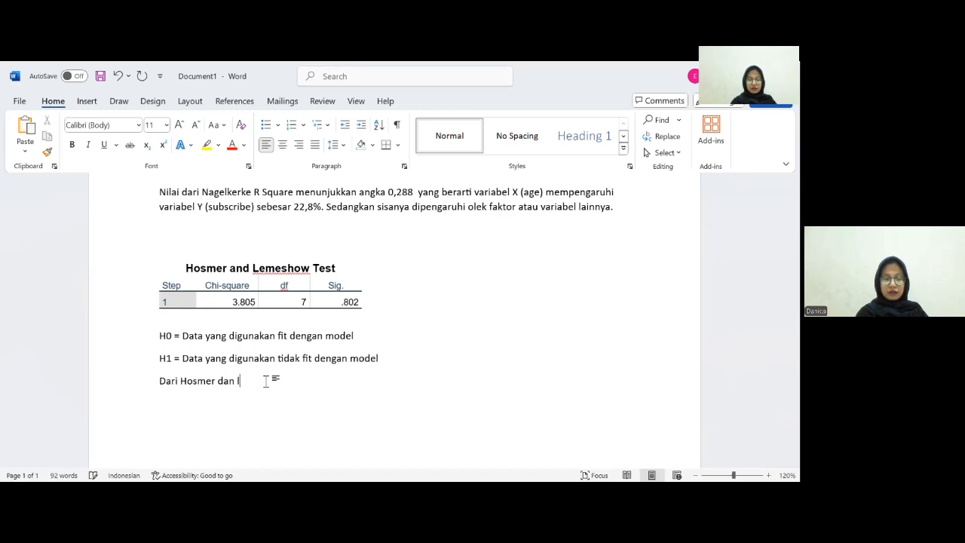
text(Lameshow Test d)
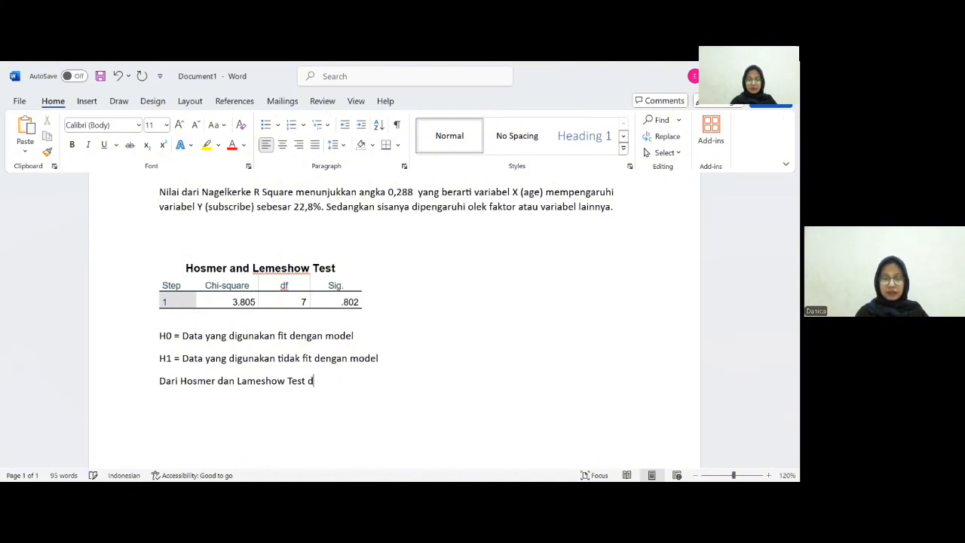
text(idapatk)
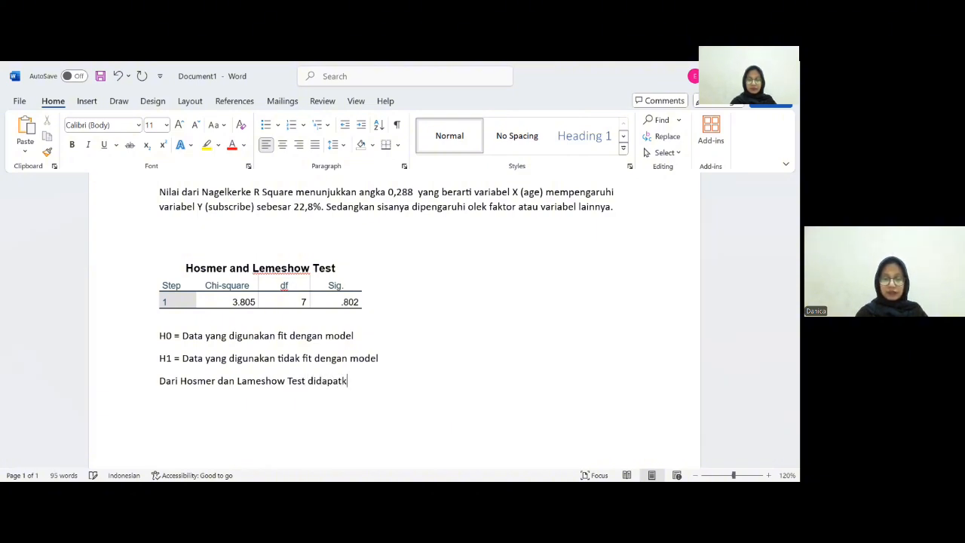
text(an nilai signifikan sebes)
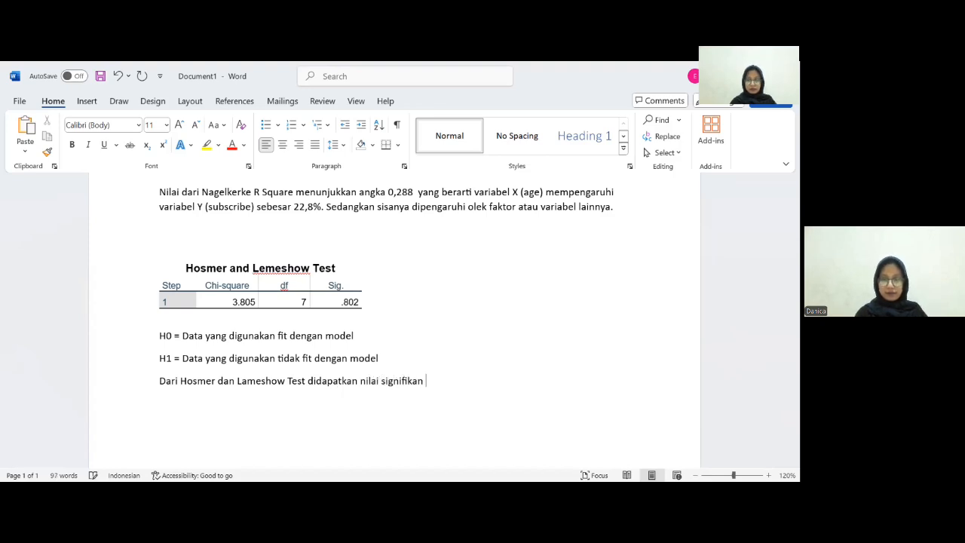
text(ar )
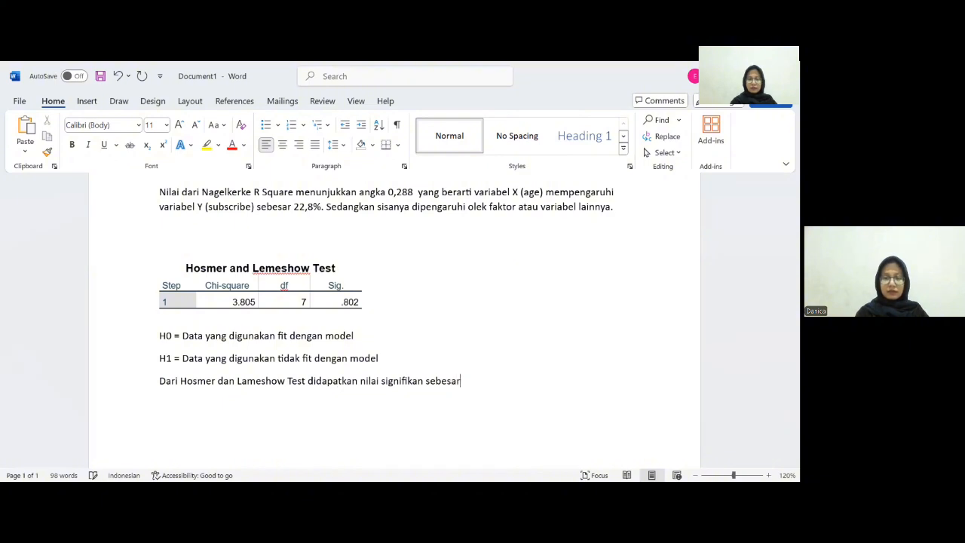
text(0)
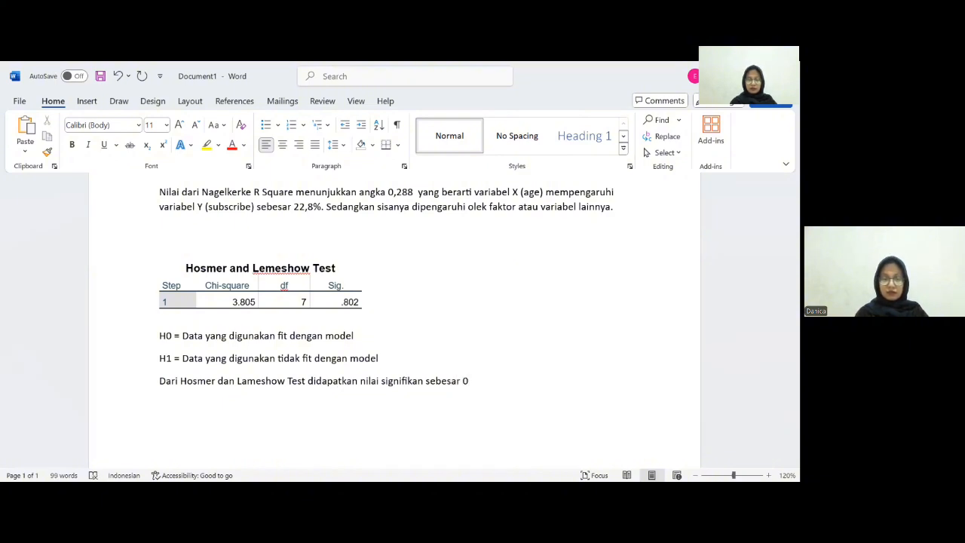
text(,8)
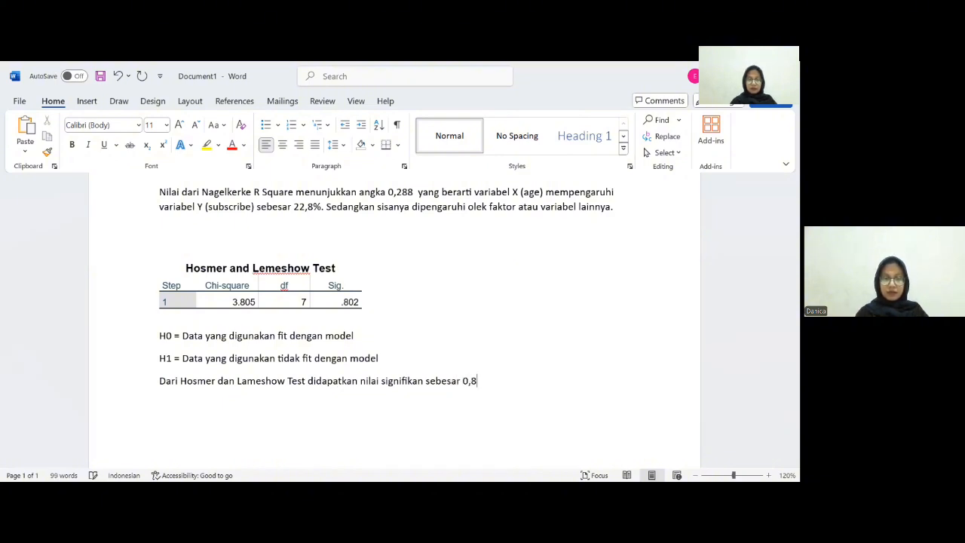
text(02)
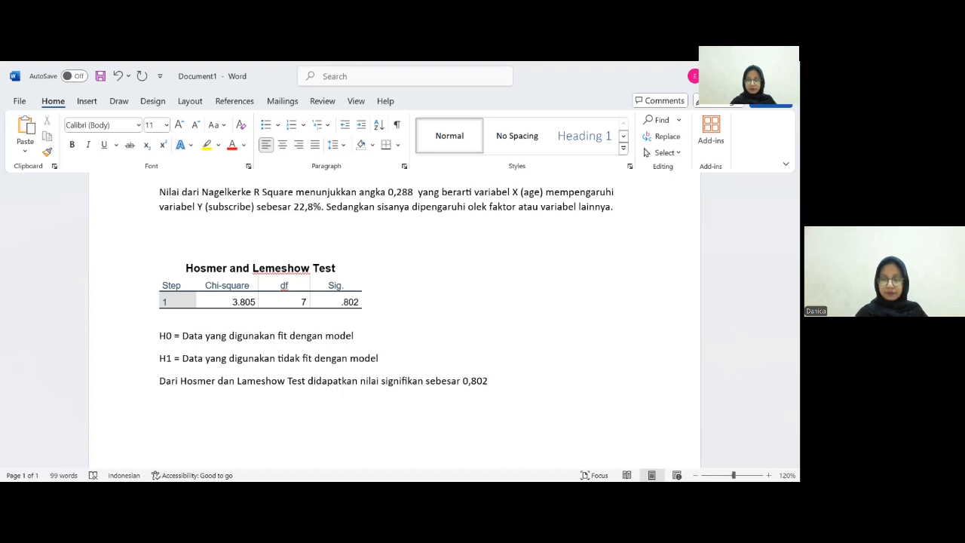
text(. )
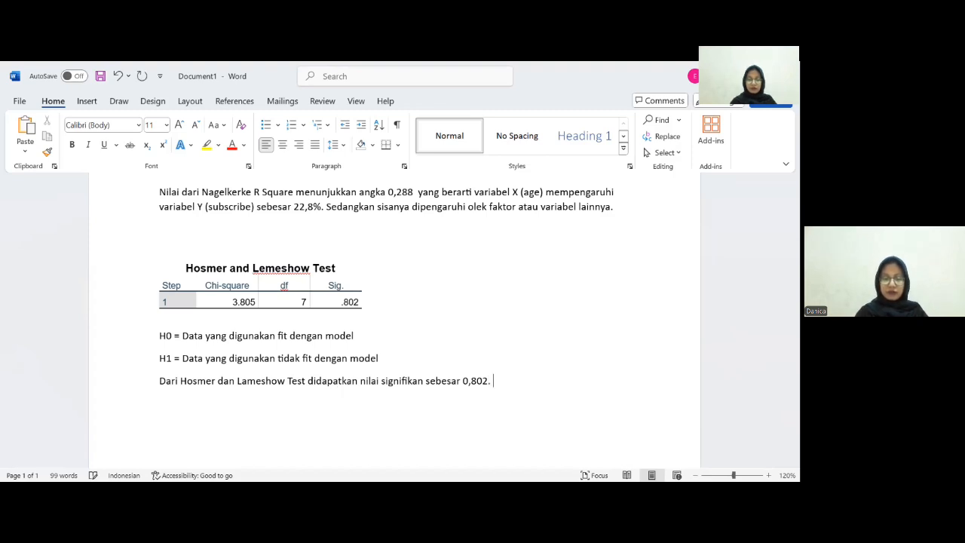
- Continue the interpretation paragraph with "Yang mana nilai tersebut lebih besar dari 0,05"
text(Yang )
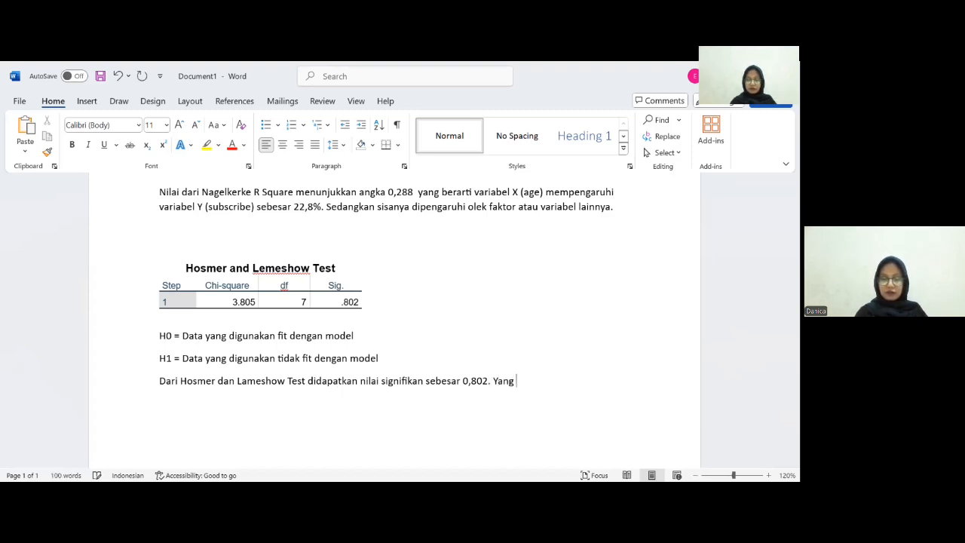
text(mana nil)
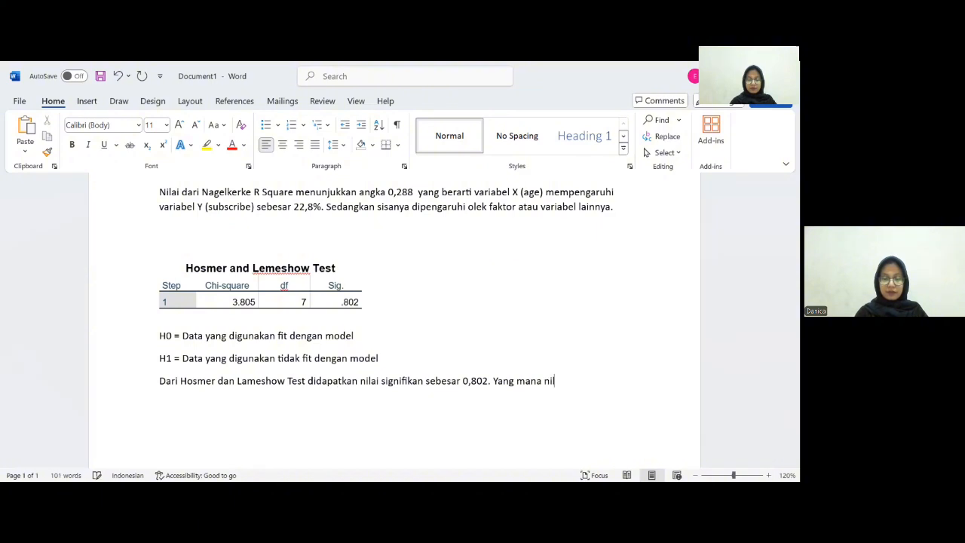
text(ai tersebut a)
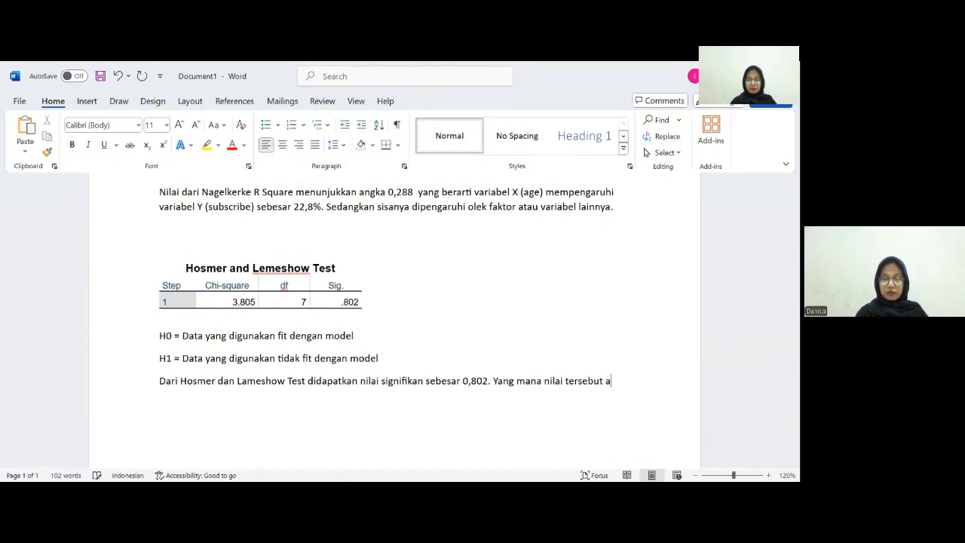
key(BackSpace)
text(lebih)
text( besar )
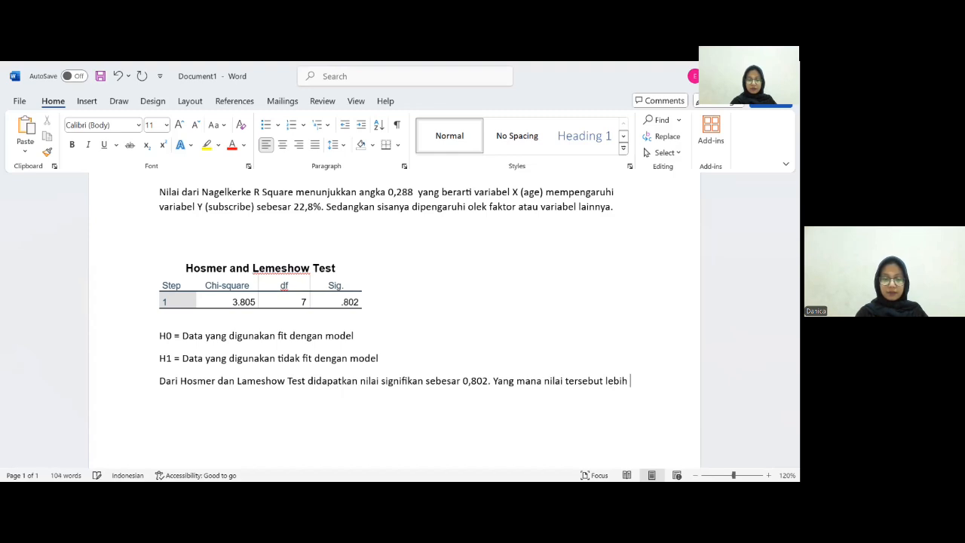
text(dari 0,05)
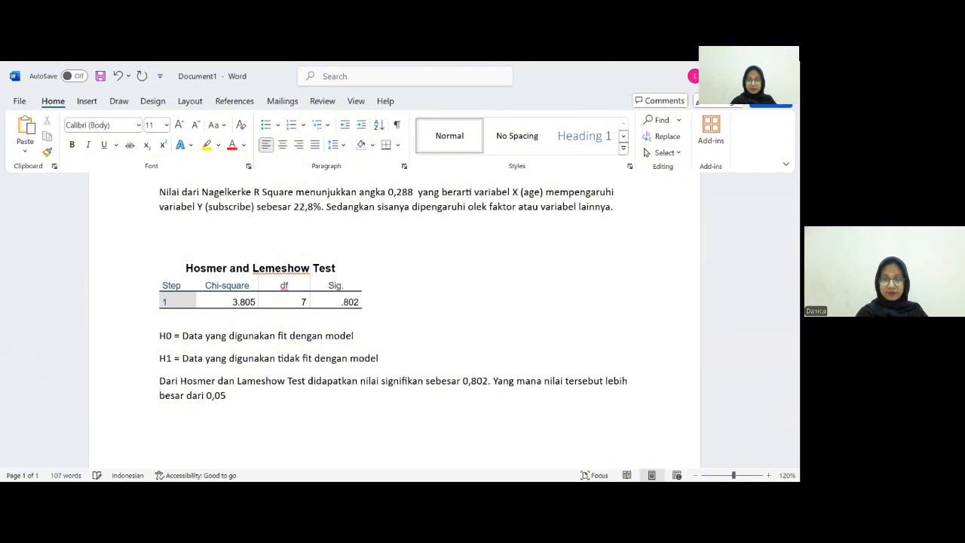
- End the sentence with a period and add "Sehingga dengan value tersebut H0 siterima"
text(. Sehi)
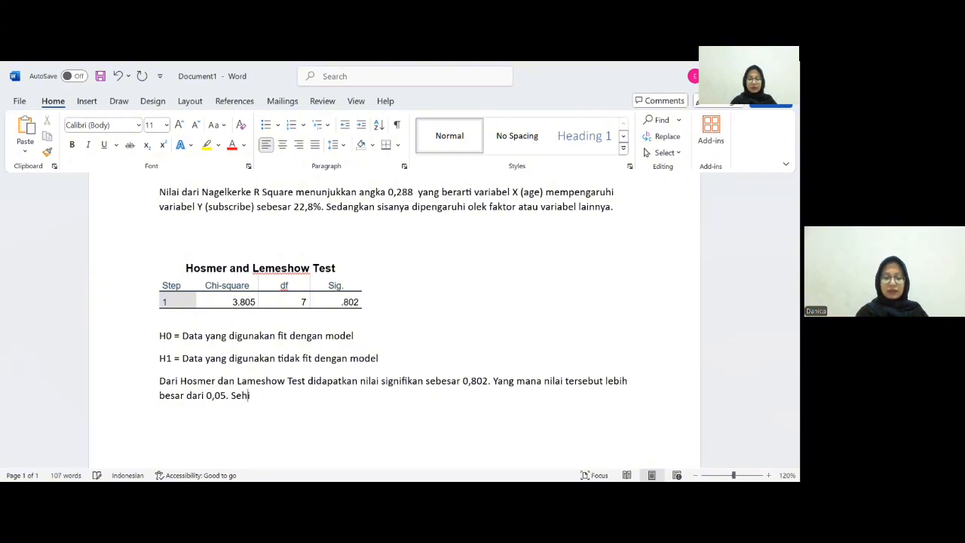
text(ngga den)
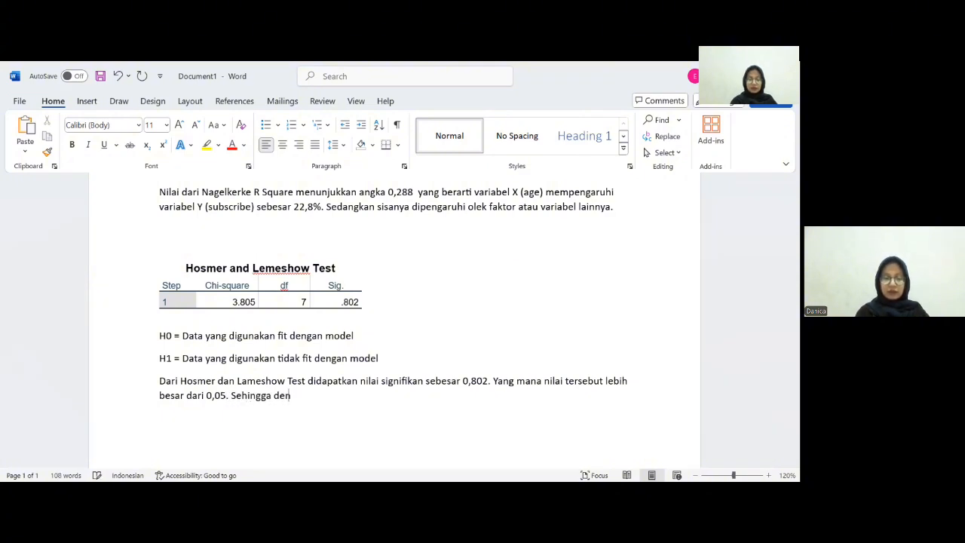
text(gan value )
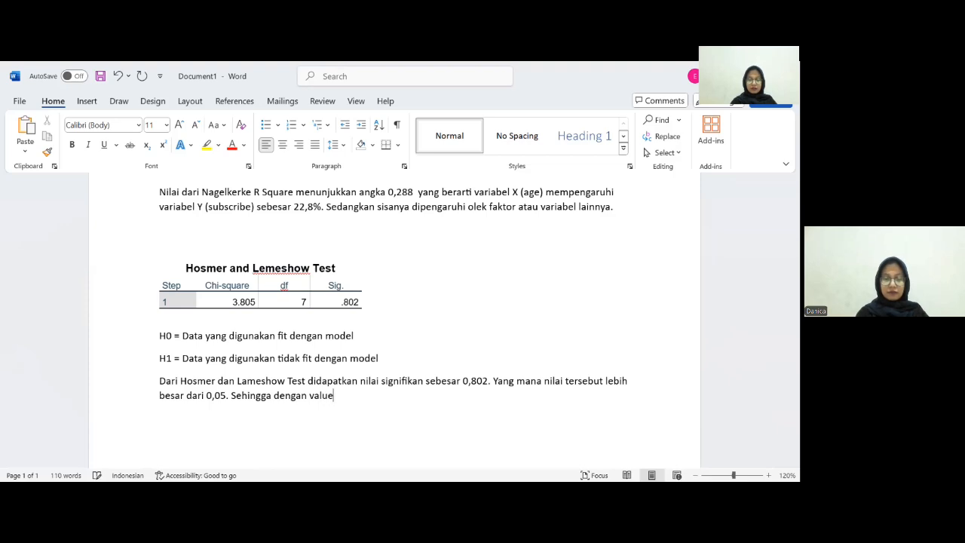
text(tersebut H0 sl)
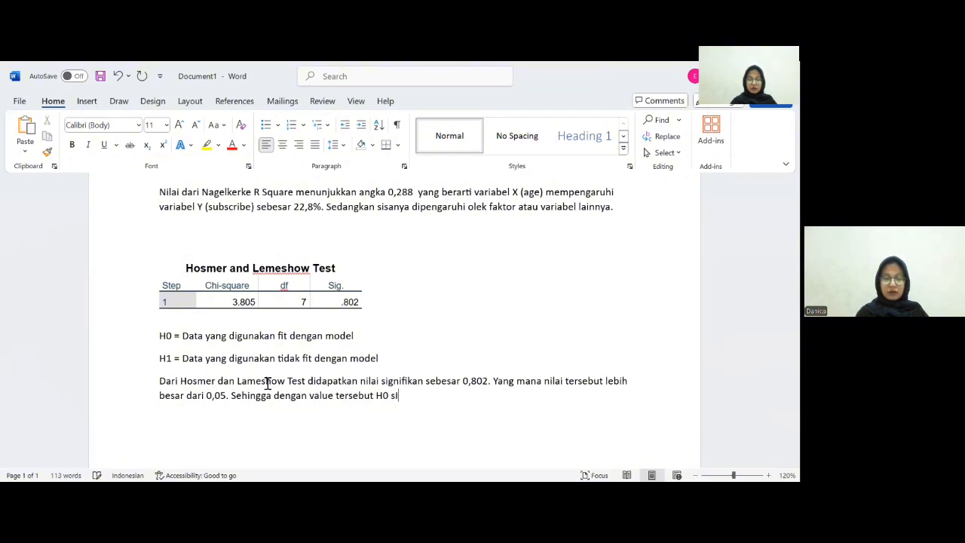
key(BackSpace)
text(t)
key(BackSpace)
text(siterima )
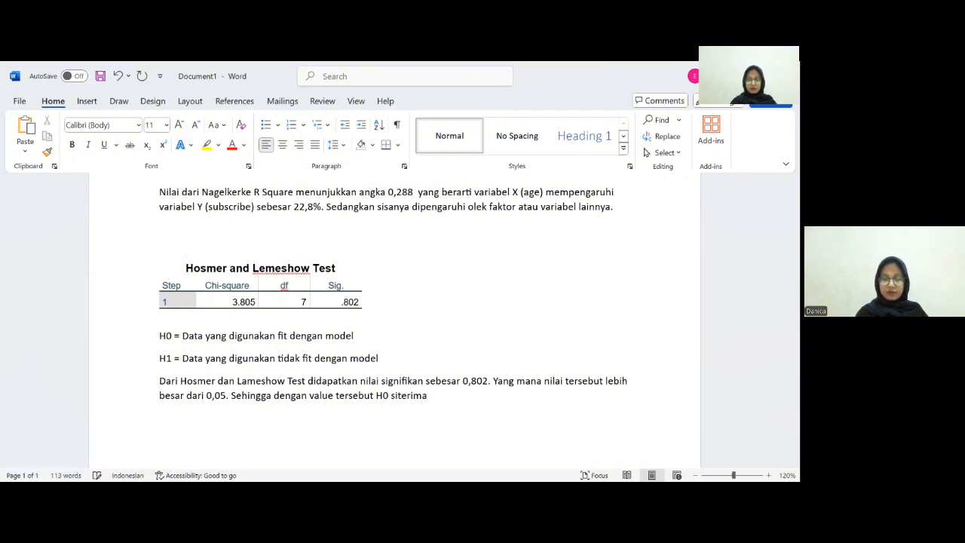
- Correct the misspelled "siterima" to "diterima" and finish the sentence with "dan H1 ditolak."
text(da)
key(BackSpace)
key(BackSpace)
key(BackSpace)
key(BackSpace)
key(BackSpace)
key(BackSpace)
key(BackSpace)
key(BackSpace)
key(BackSpace)
key(BackSpace)
key(BackSpace)
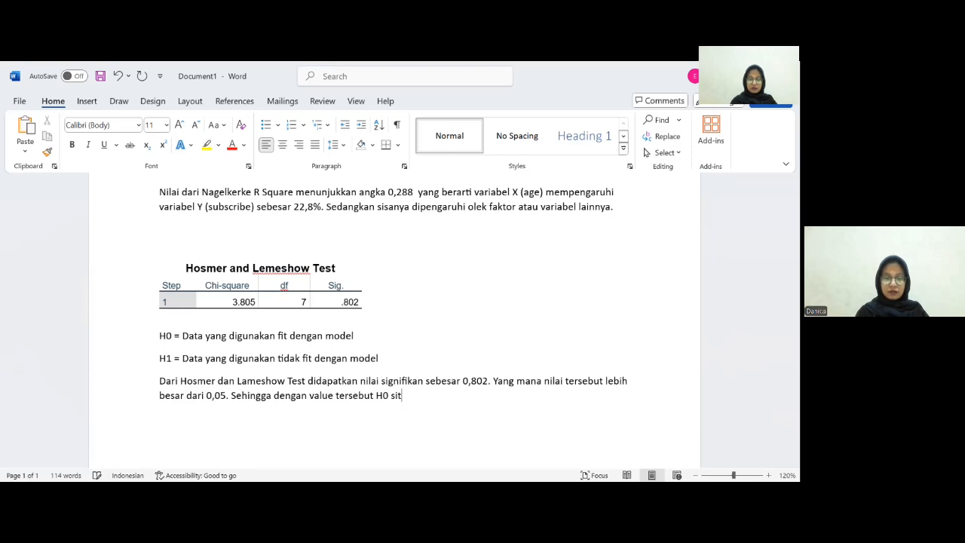
text(diter)
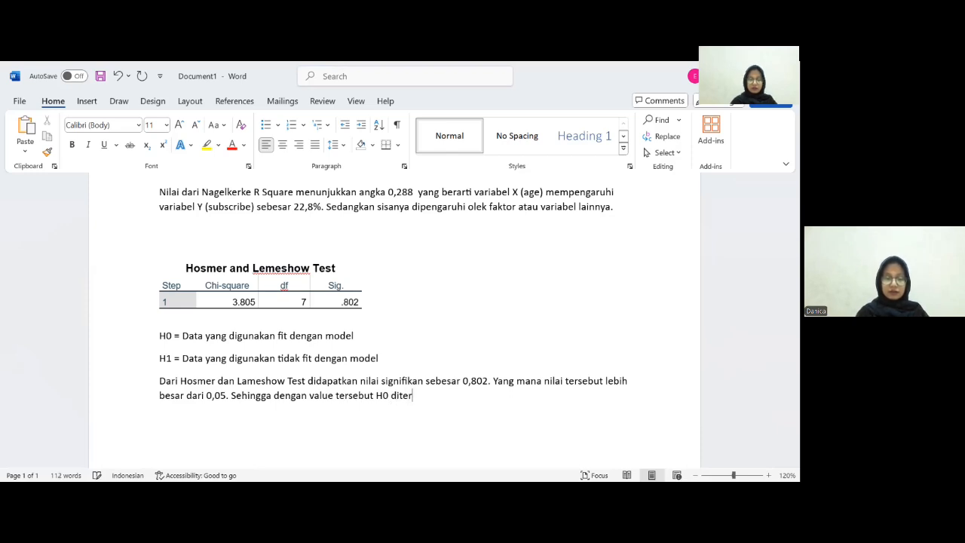
text(ima dan H)
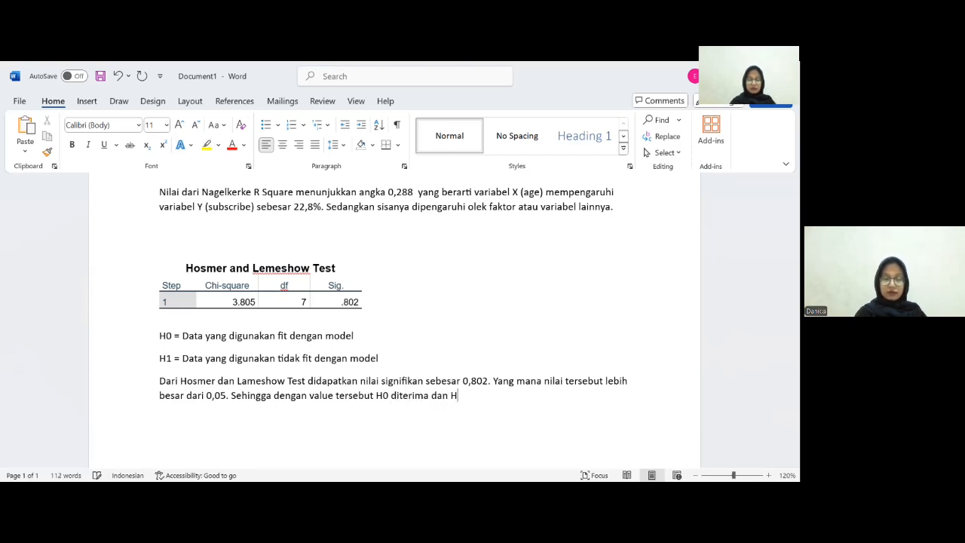
text(1 d)
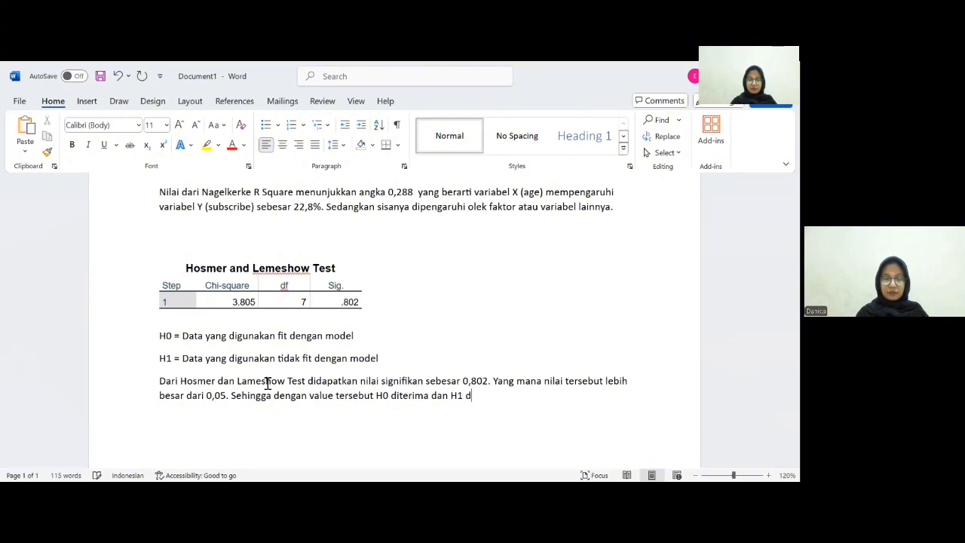
text(itola)
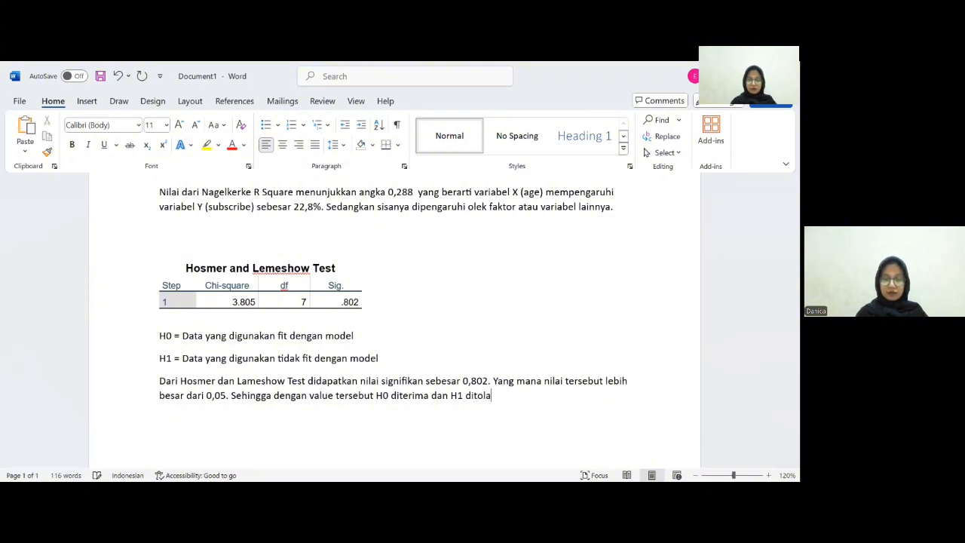
text(k. K)
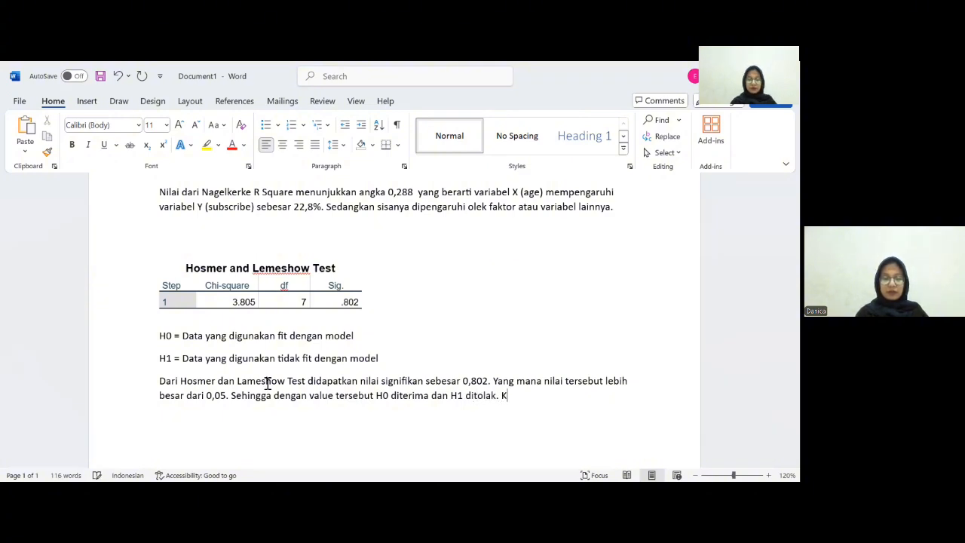
- Add the closing sentence "Kesimpulannya, data yang digunakan fit dengan model." to the Hosmer and Lemeshow paragraph
text(esimpulann)
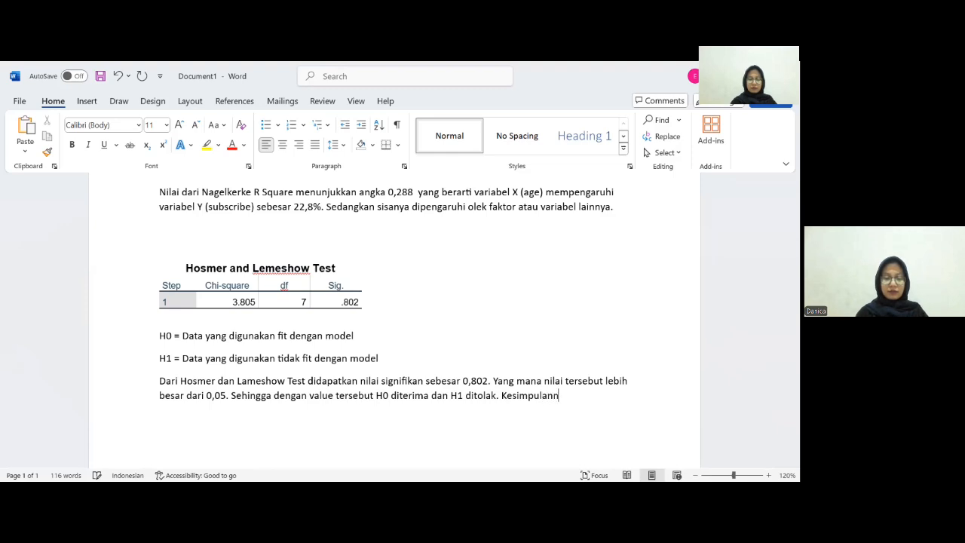
text(ya, da)
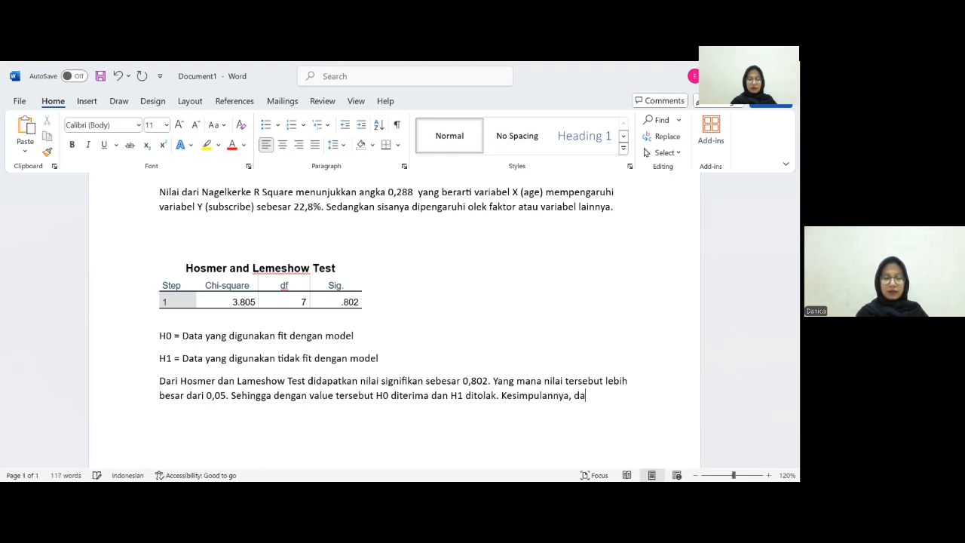
text(ta yan)
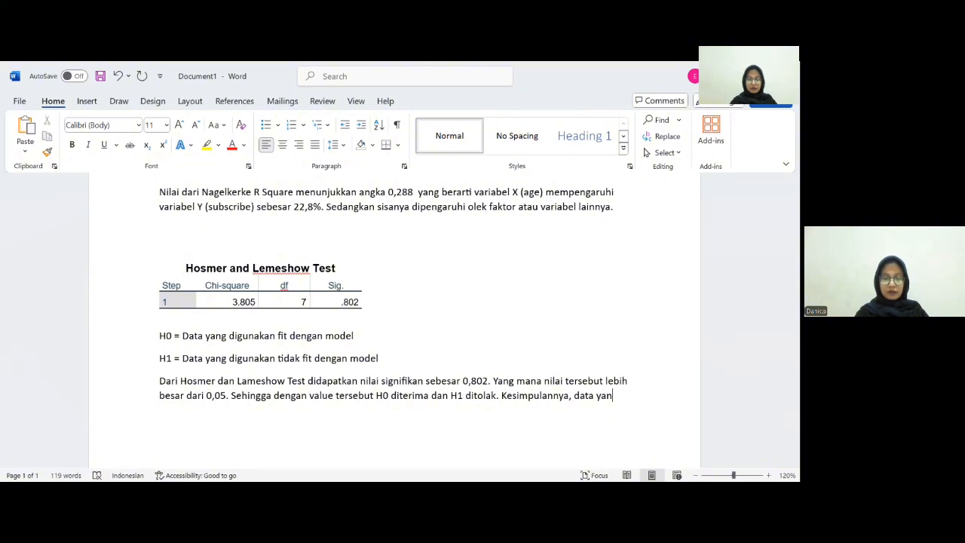
text(g)
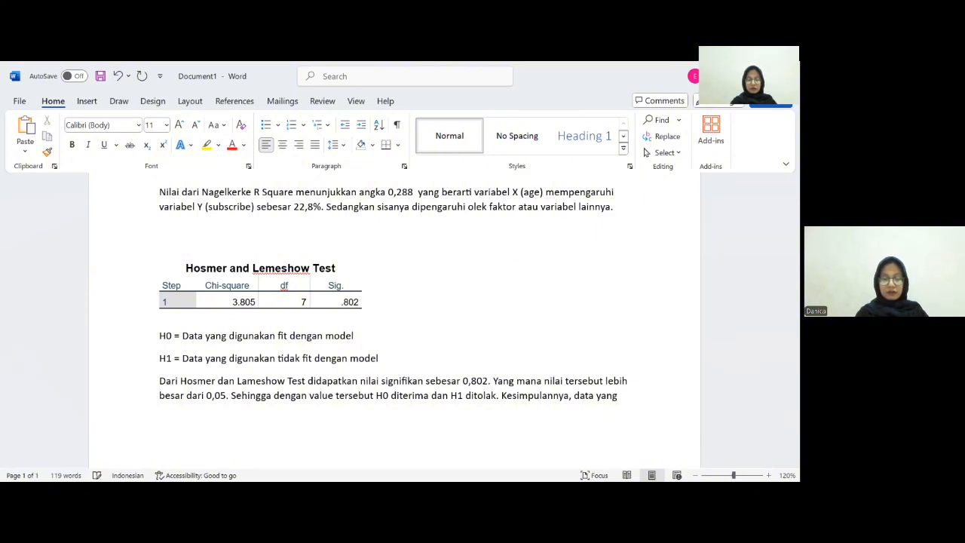
text( digu)
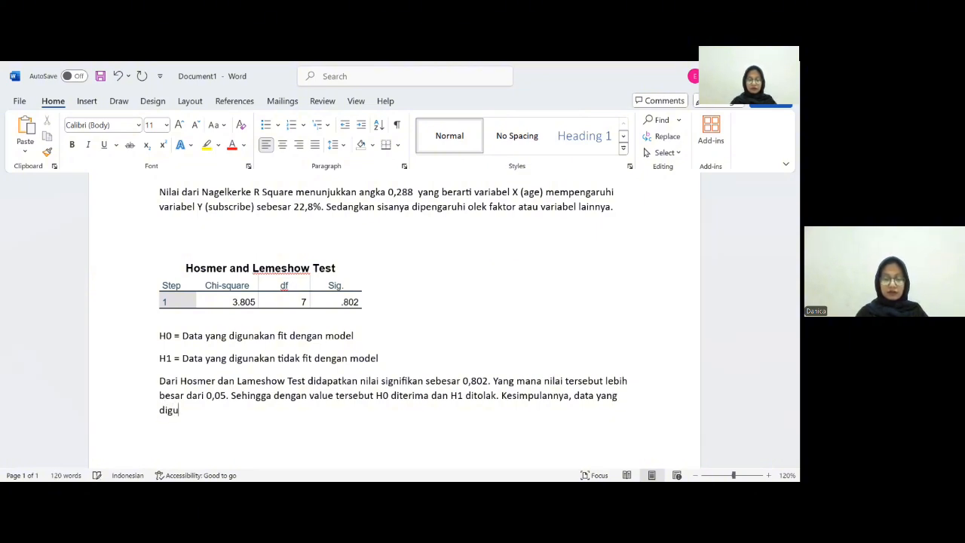
text(nakan )
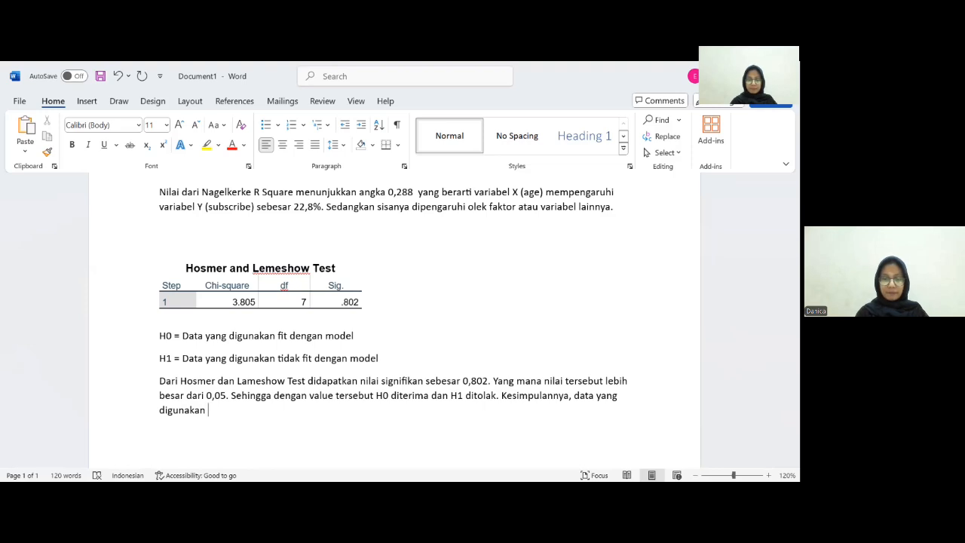
text(fit den)
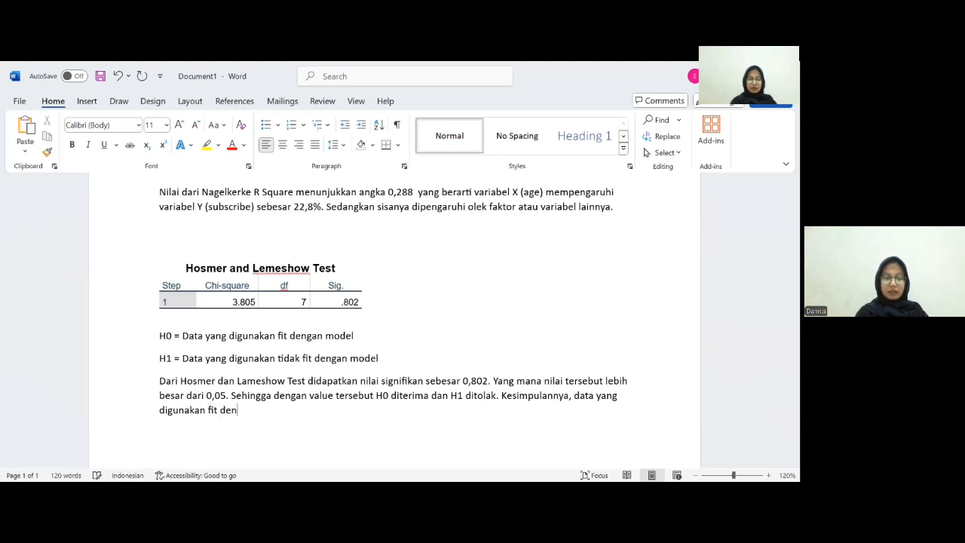
text(gan mod)
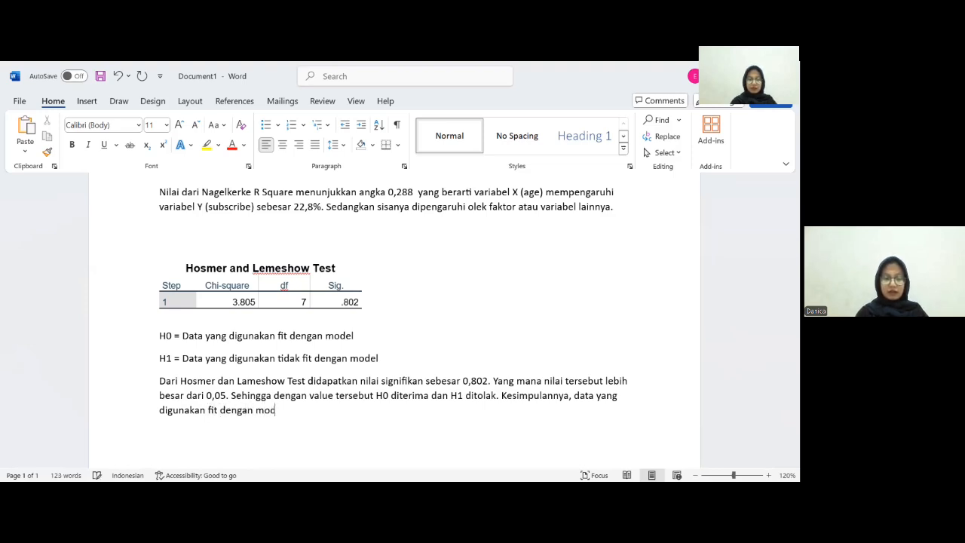
text(el.)
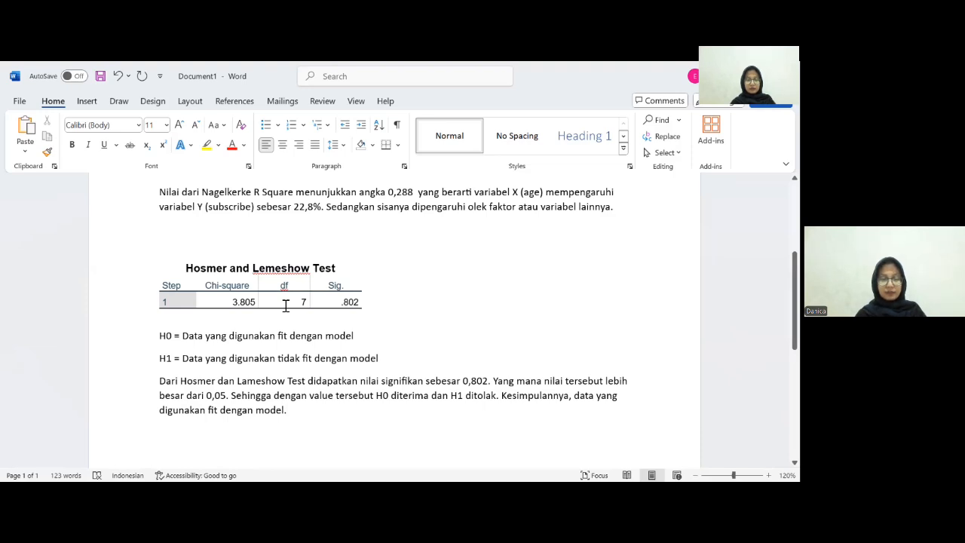
- Switch to the SPSS output viewer and copy the Block 1 Classification Table
key(alt+Tab)
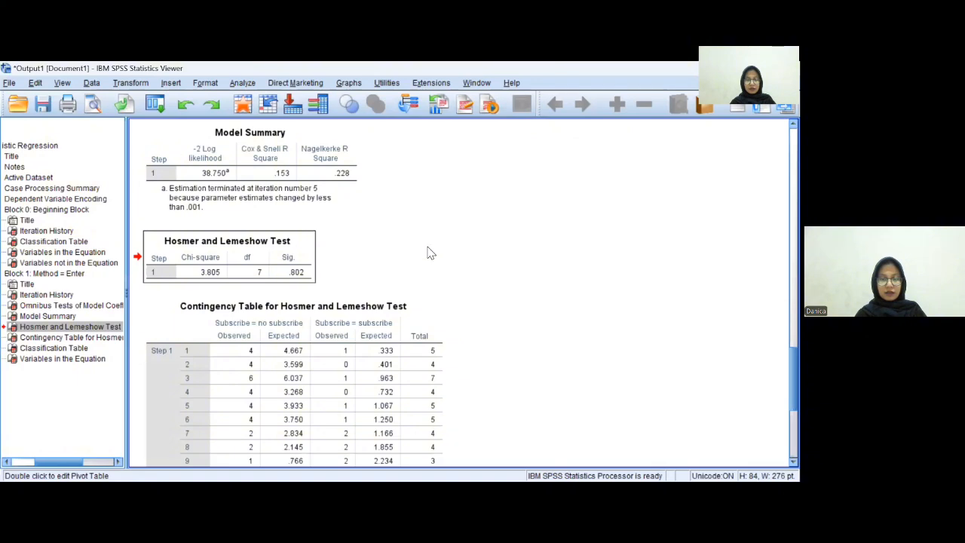
scroll(302, 287, down, 5)
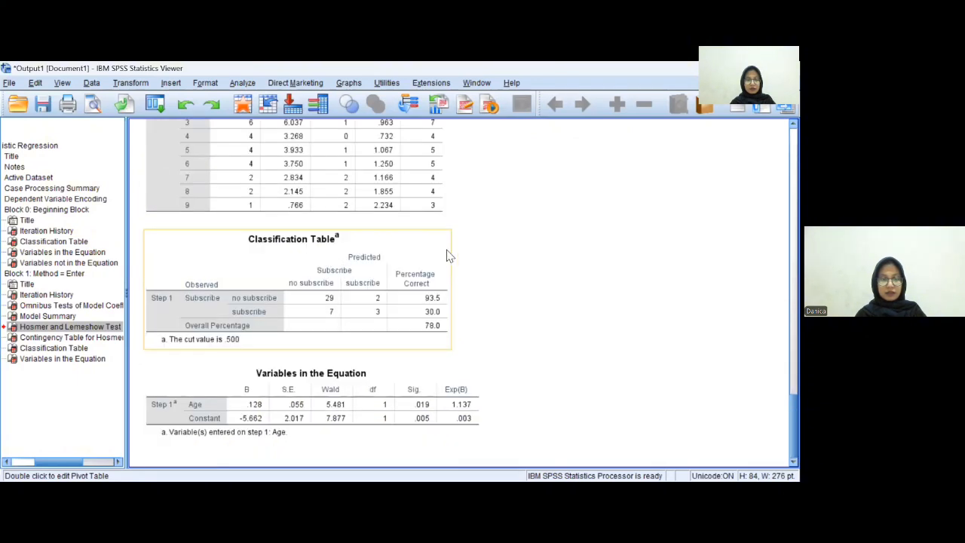
click(414, 254)
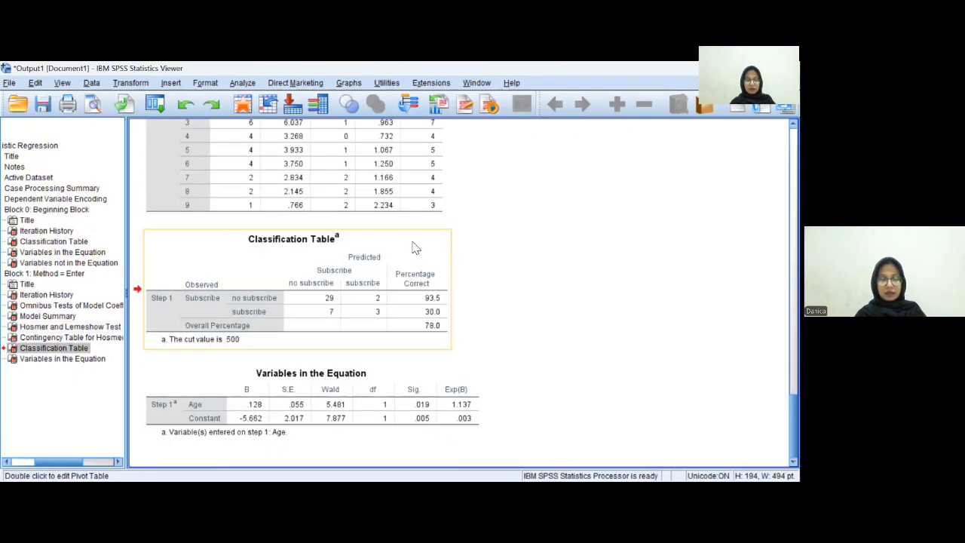
right_click(413, 246)
click(450, 268)
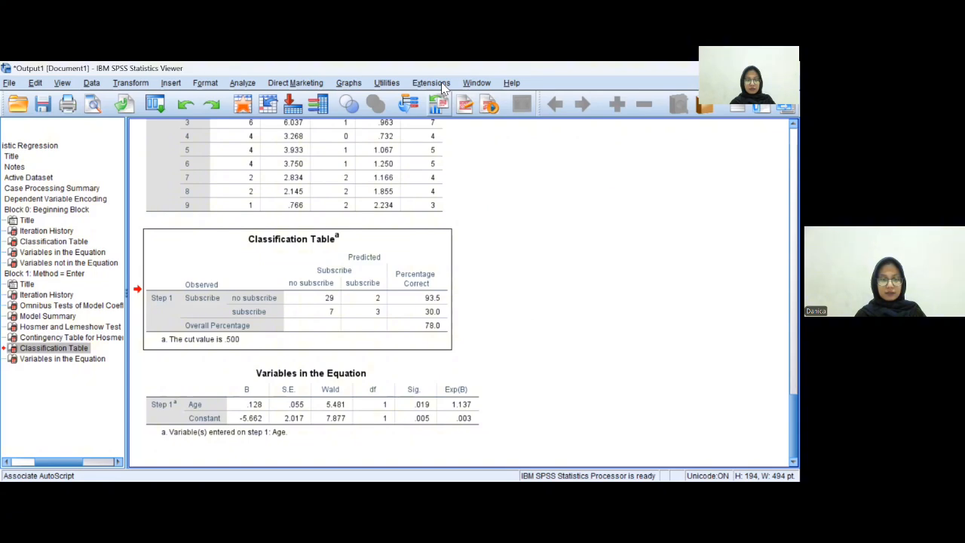
- Return to the Word document and paste the Classification Table below the Hosmer and Lemeshow interpretation
key(alt+Tab)
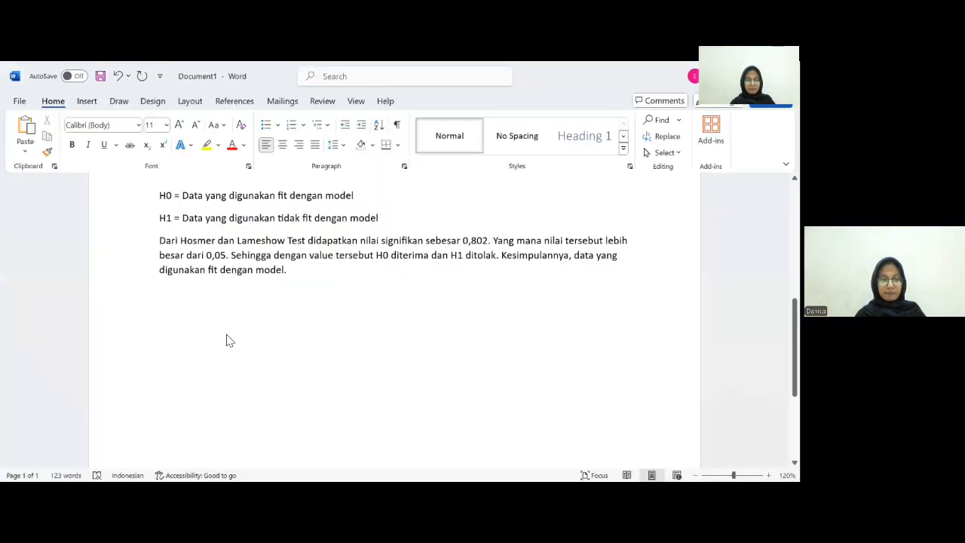
right_click(178, 323)
click(215, 159)
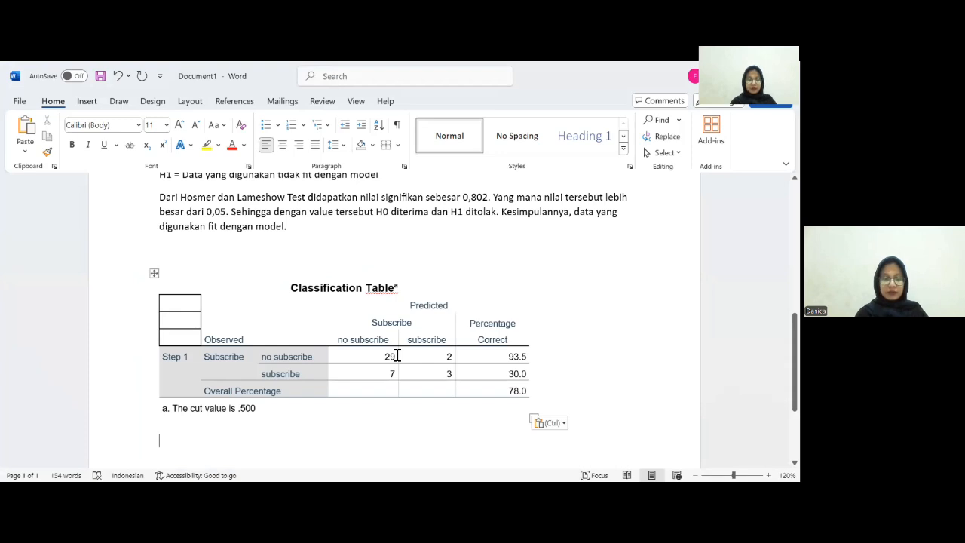
- Start the interpretation below the Classification Table with "Data dari Overall Percentage didaptkan angka sebesar 78%"
text(Data )
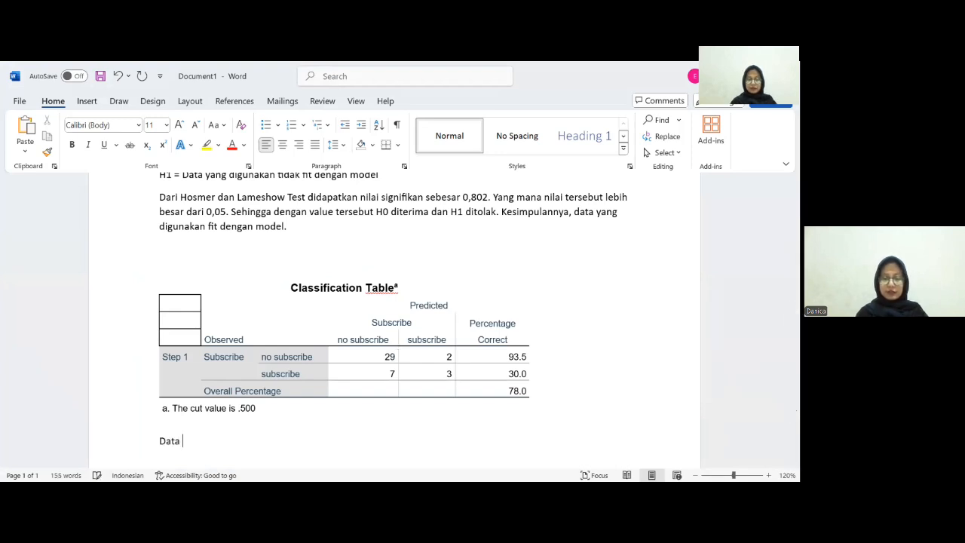
text(dari O)
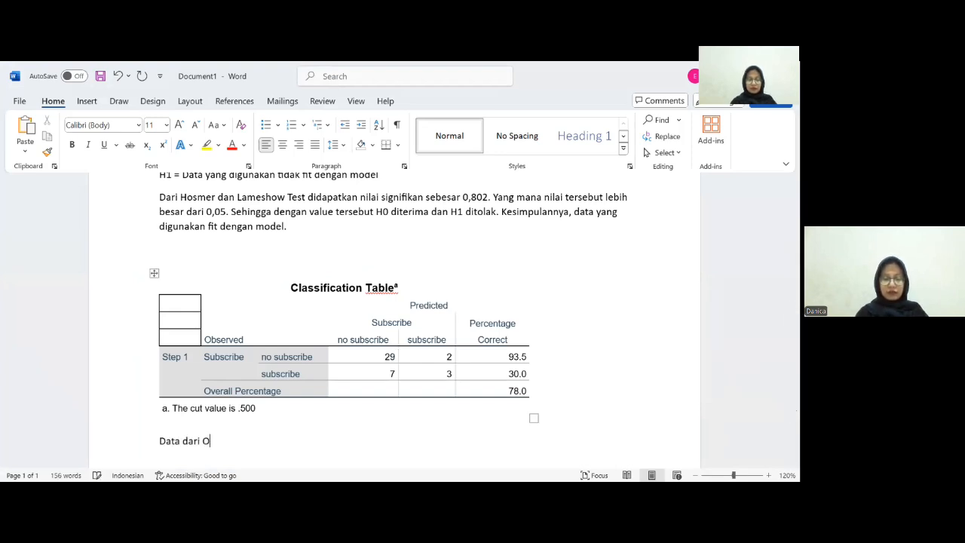
text(ver)
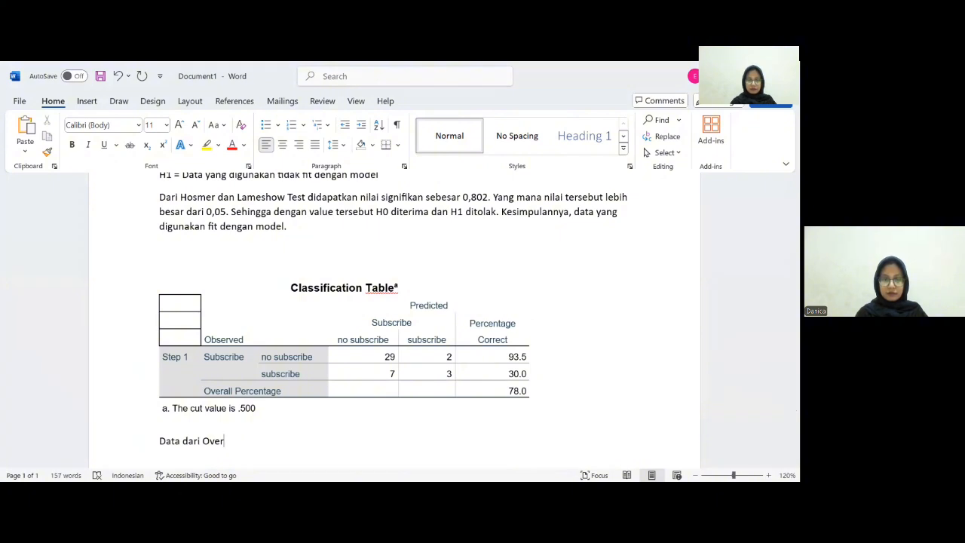
text(all)
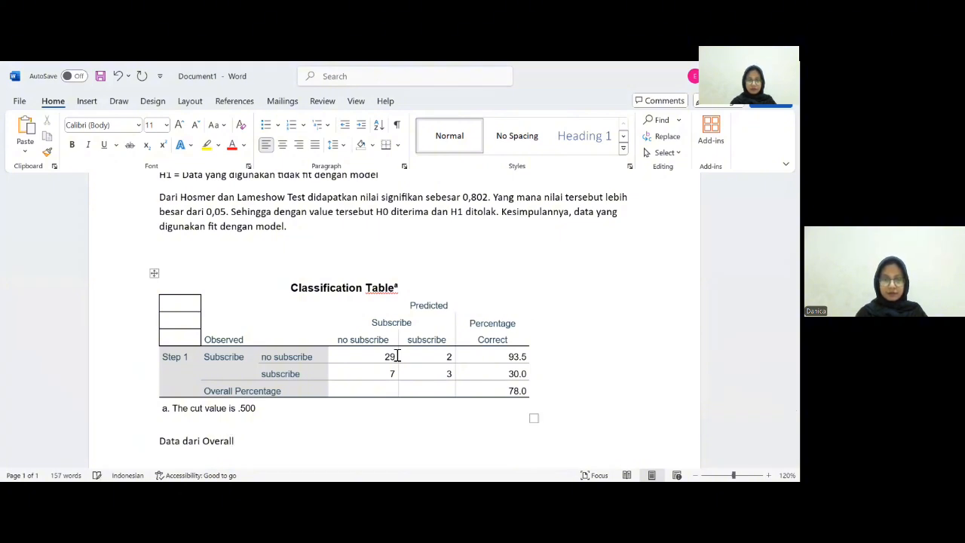
text( Perce)
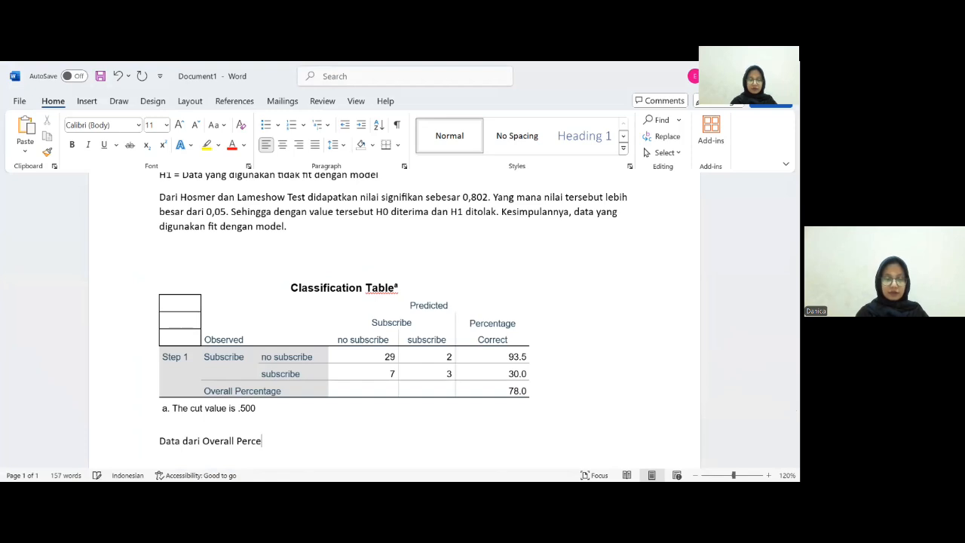
text(ntage d)
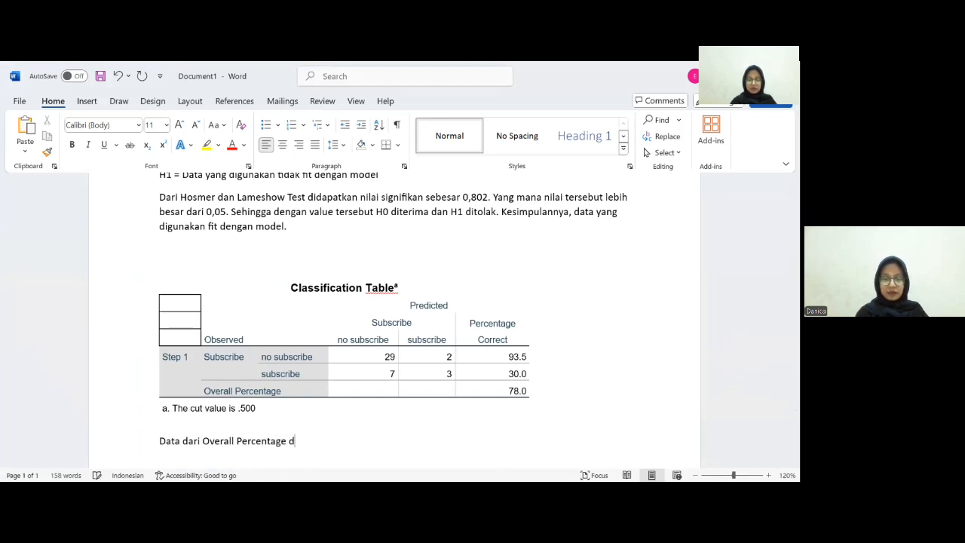
text(idaptkan)
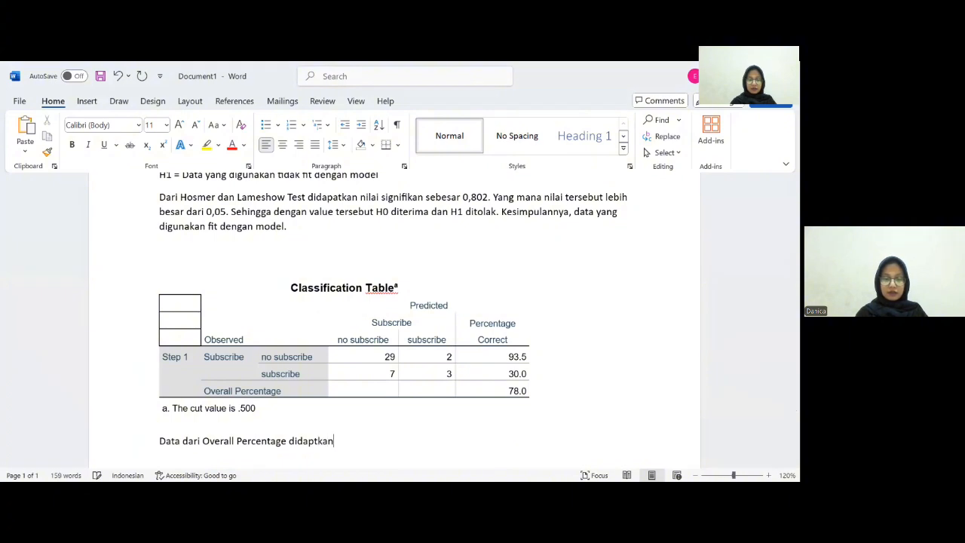
text( angka sebesar)
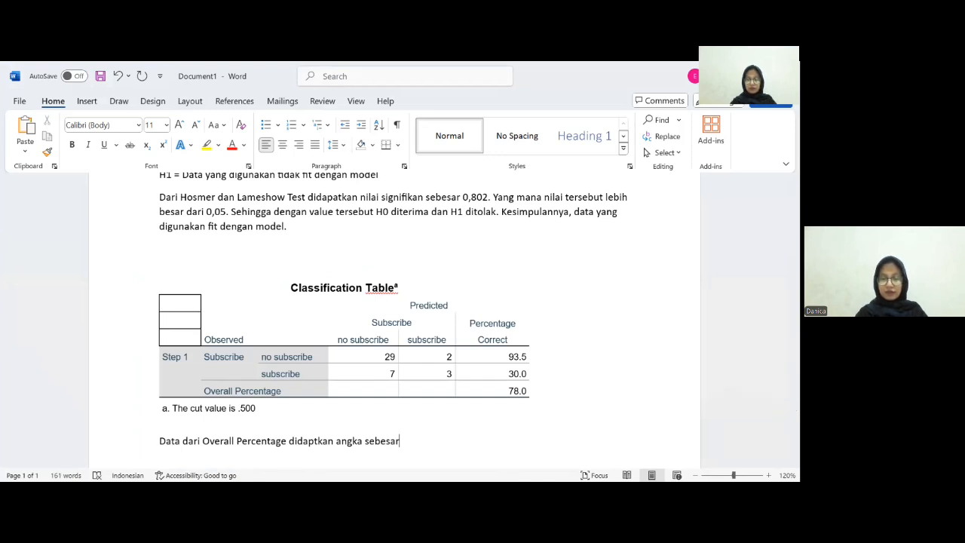
text(78)
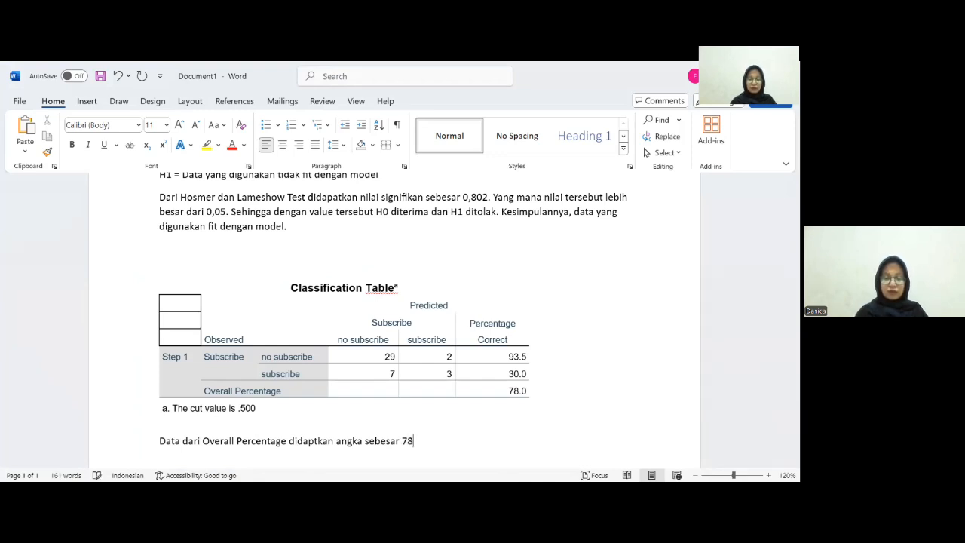
text(%)
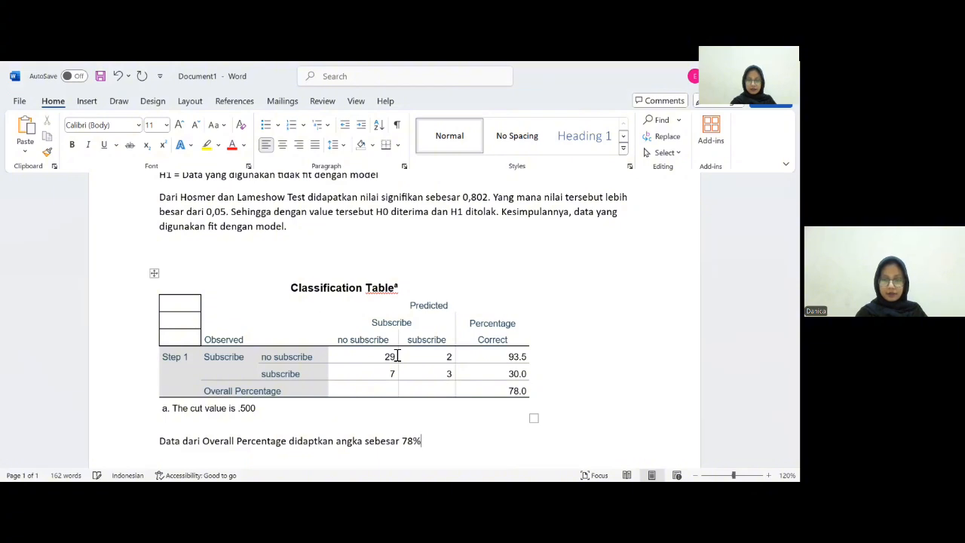
- Complete the Classification Table interpretation with ", artinya model ini memiliki tingkat akurasi dalam prediksi sebesar 78%." and add blank lines below it
text(, )
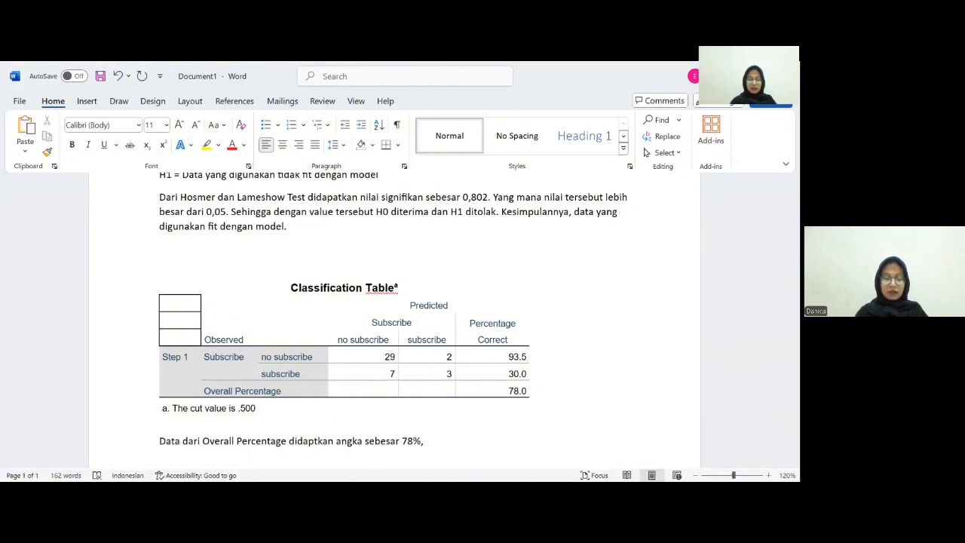
text(artinya )
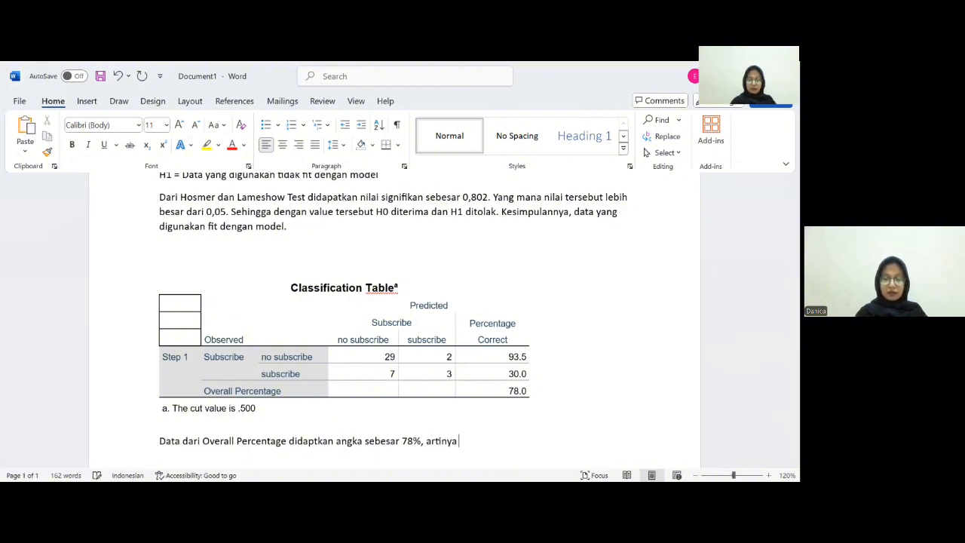
text(model ini memiliki)
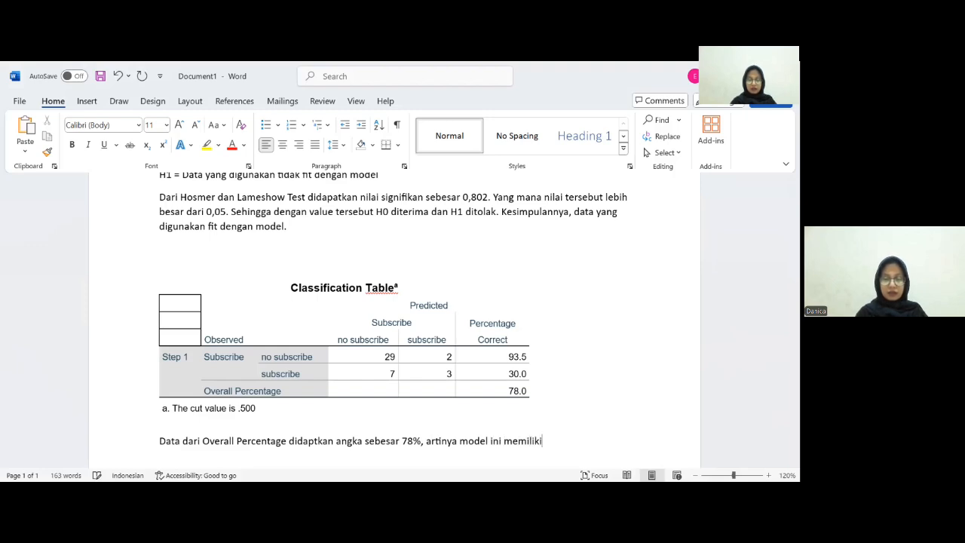
text( T)
key(BackSpace)
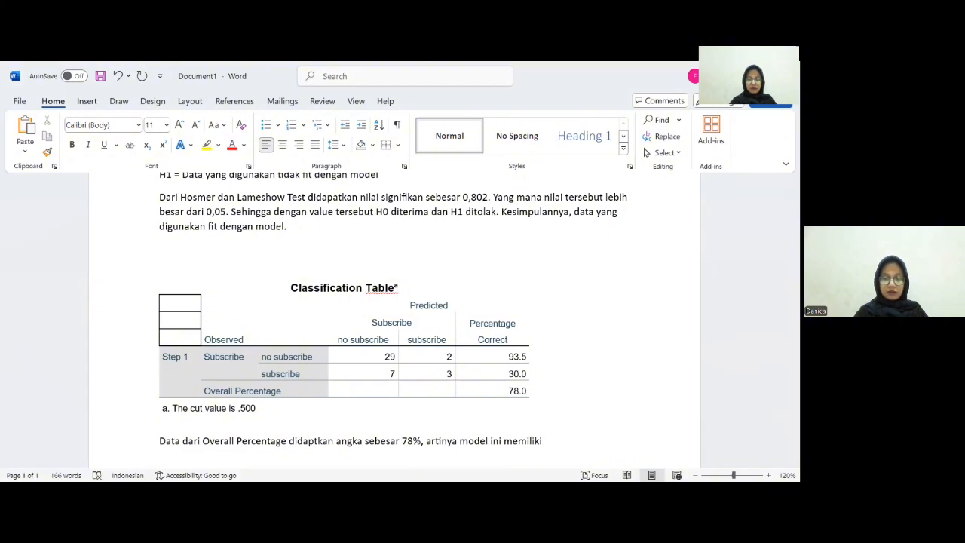
text(t)
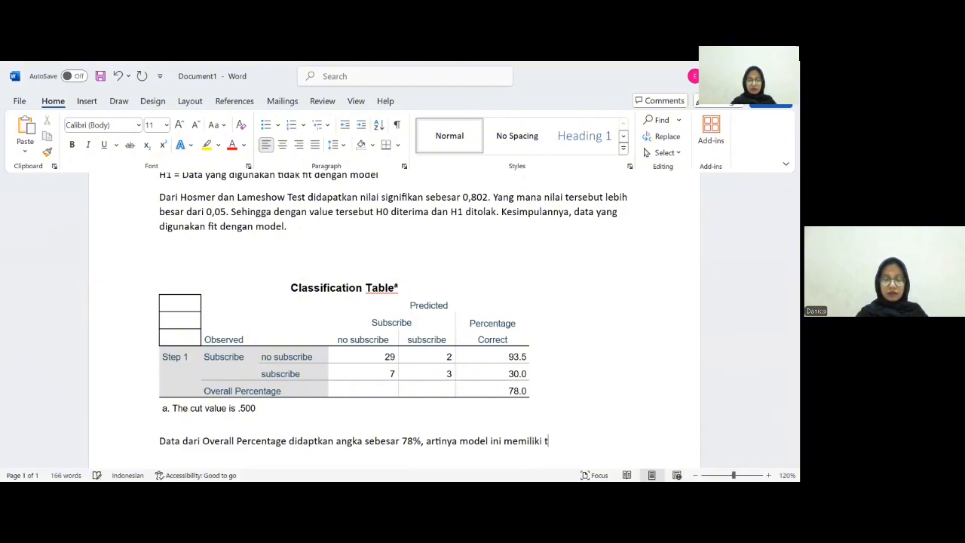
text(ingkat a)
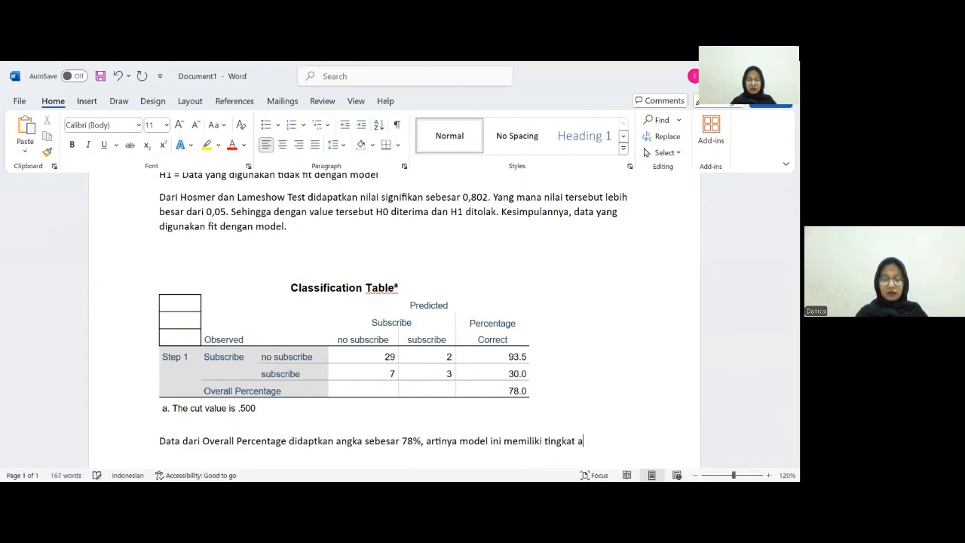
text(kurasi dalam p)
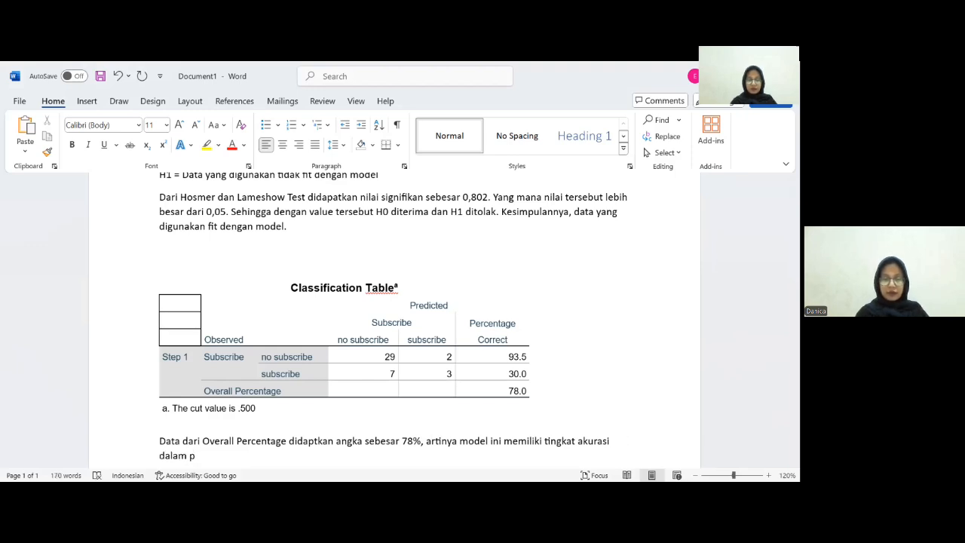
text(redis)
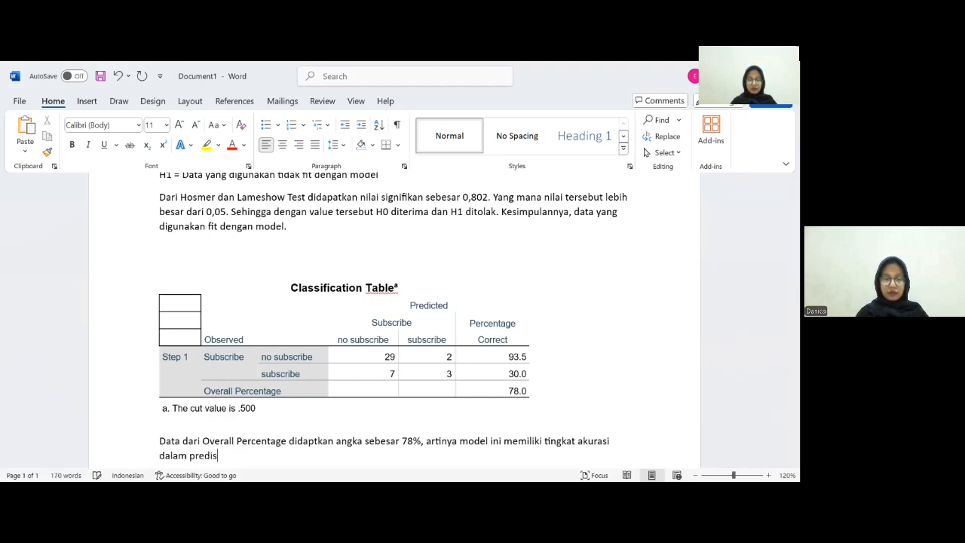
key(BackSpace)
text(ksi sebesar )
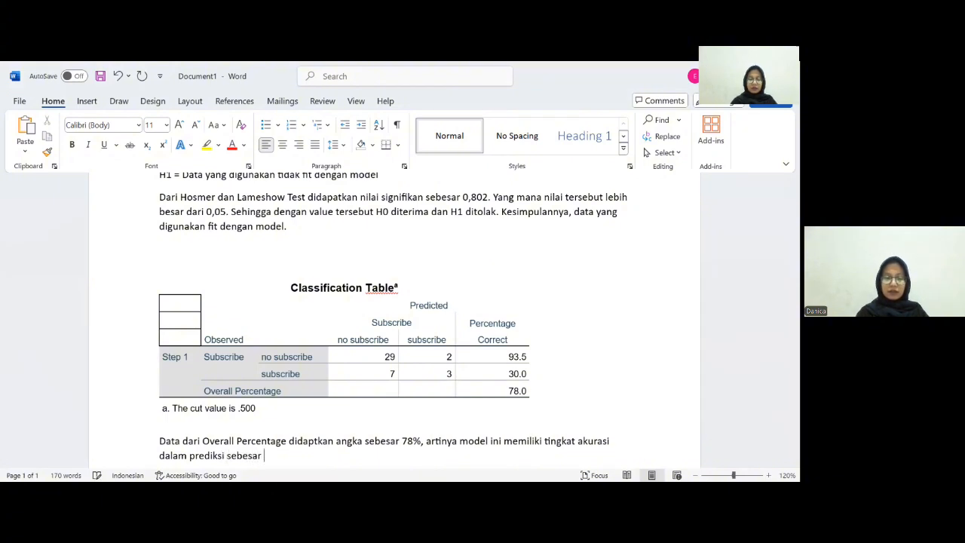
text(78%.)
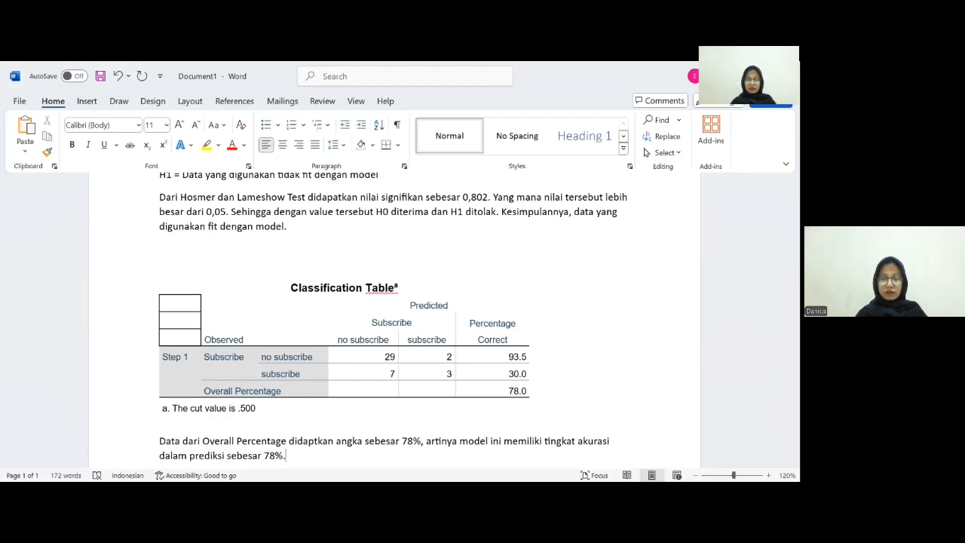
key(Return)
key(Return)
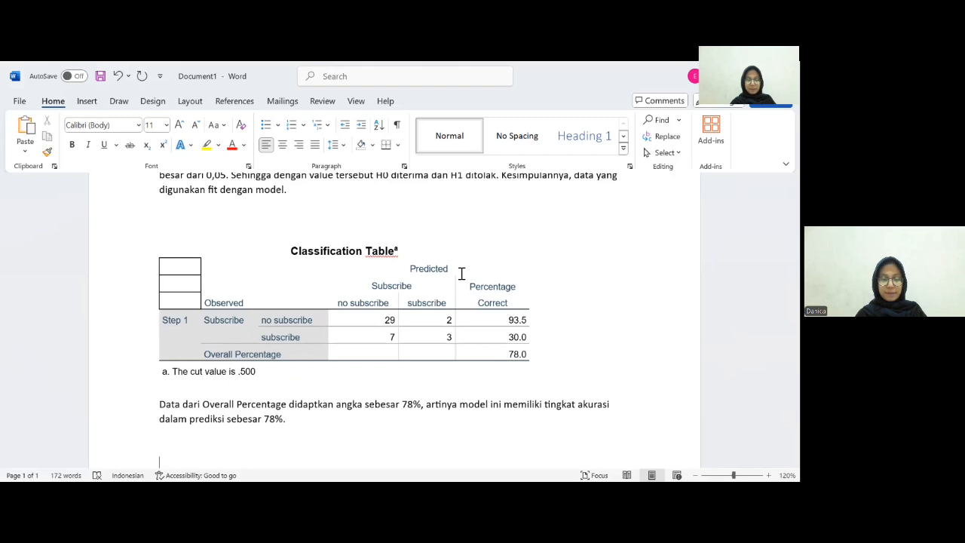
- Switch to the SPSS output viewer and copy the Block 1 Variables in the Equation table
key(alt+Tab)
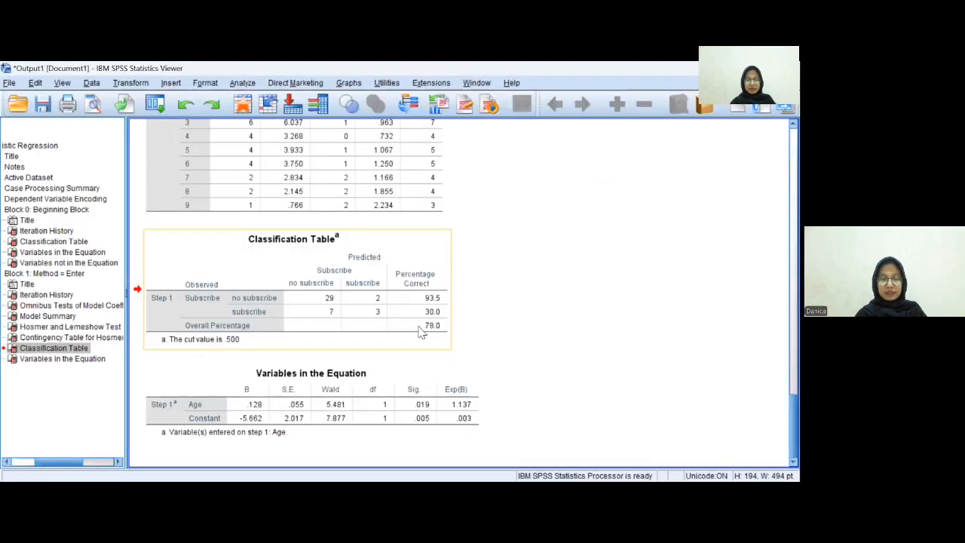
click(185, 375)
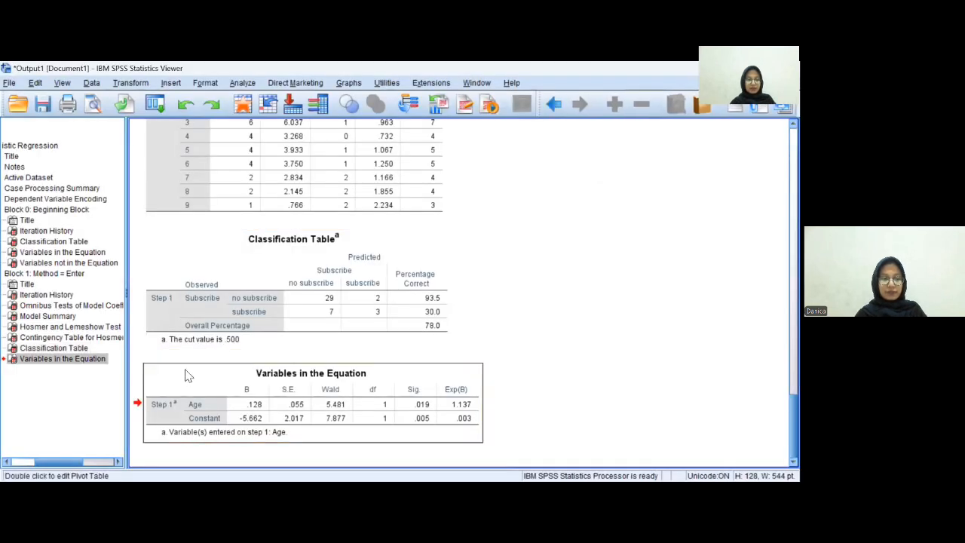
right_click(376, 378)
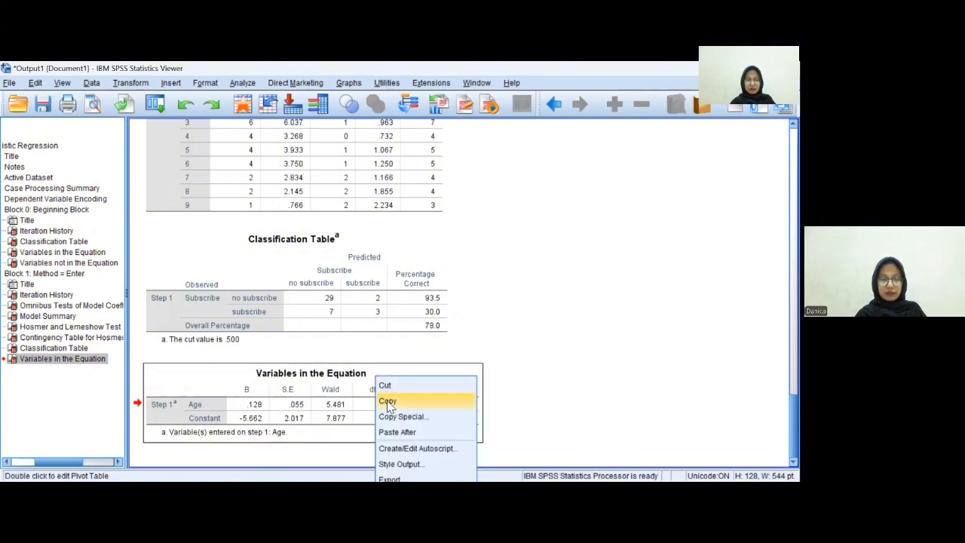
click(388, 407)
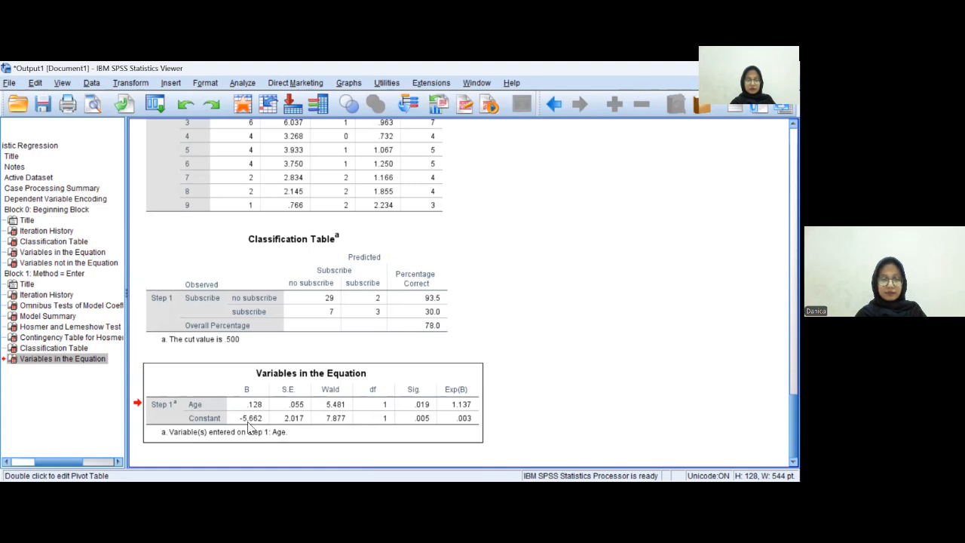
- Return to the Word document and paste the Variables in the Equation table below the Classification Table interpretation
key(alt+Tab)
right_click(168, 362)
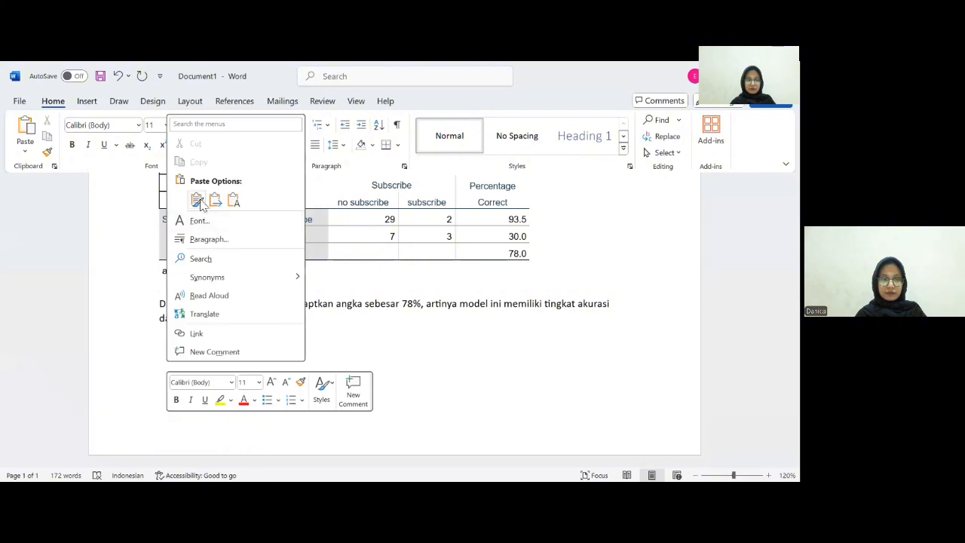
key(ctrl+v)
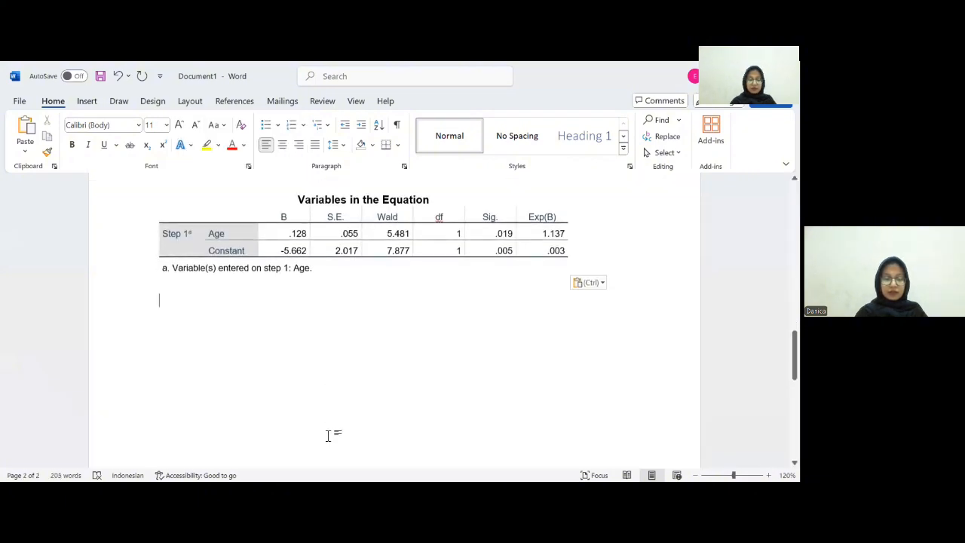
- Start the interpretation below the Variables in the Equation table with "Variabel X (Age) memiliki nilai koefisien sebesar 0,128"
text(Varu)
key(BackSpace)
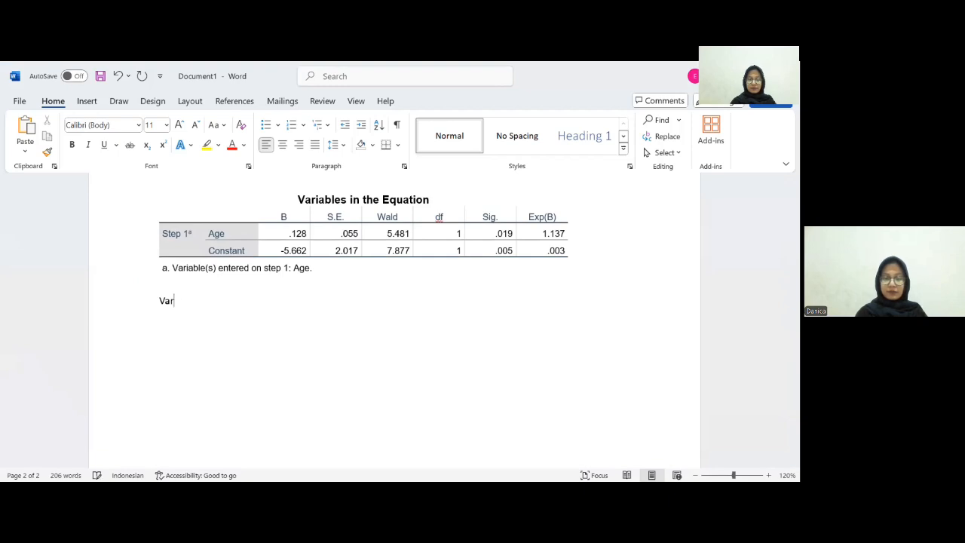
text(iabel)
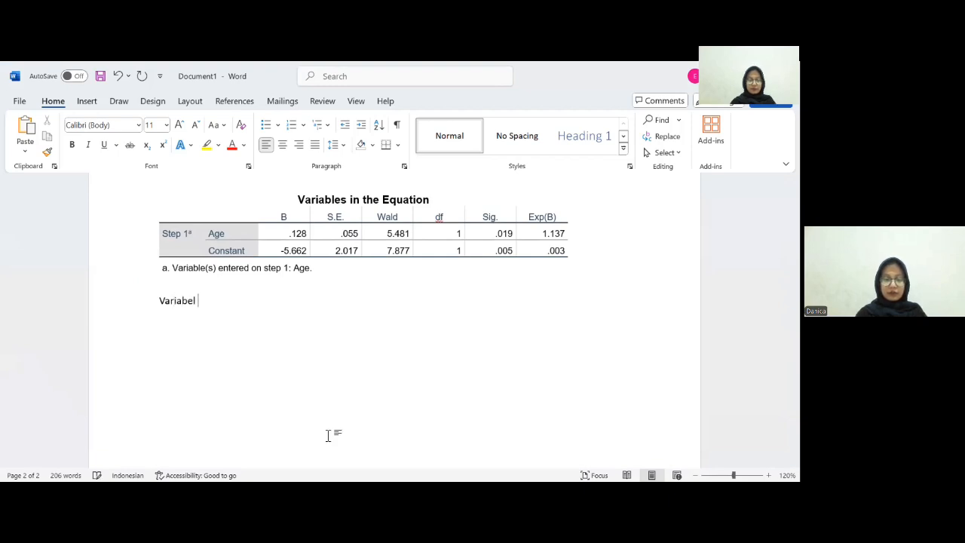
text( X ()
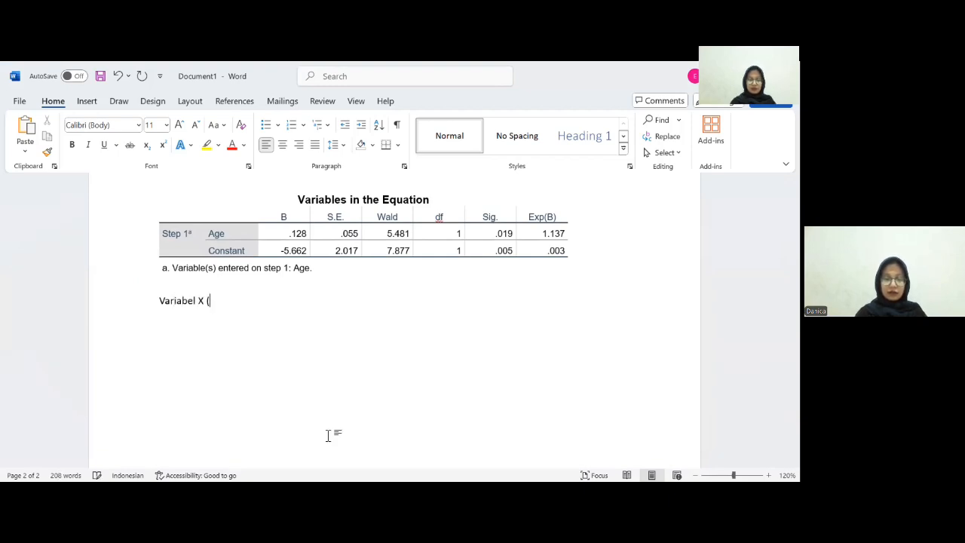
text(Age) )
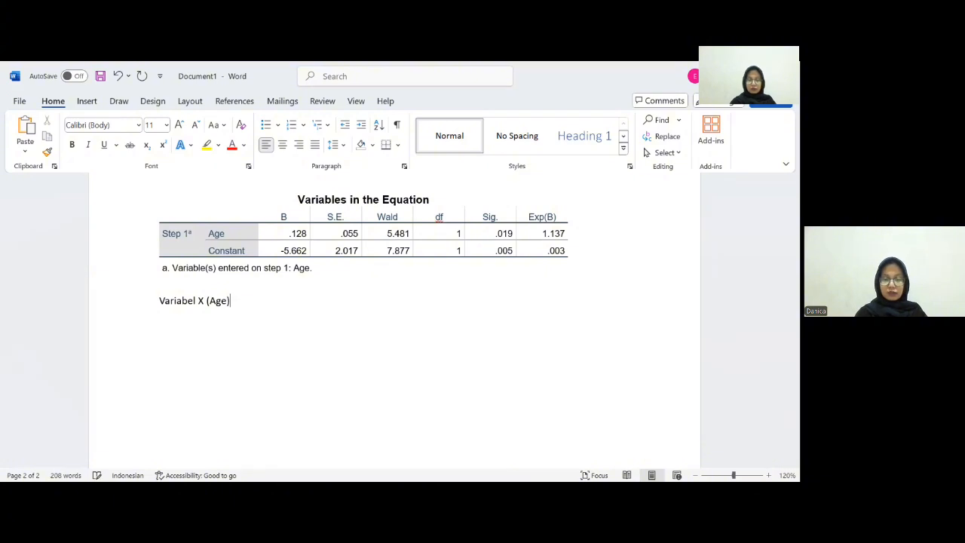
text(m)
key(BackSpace)
text(mem)
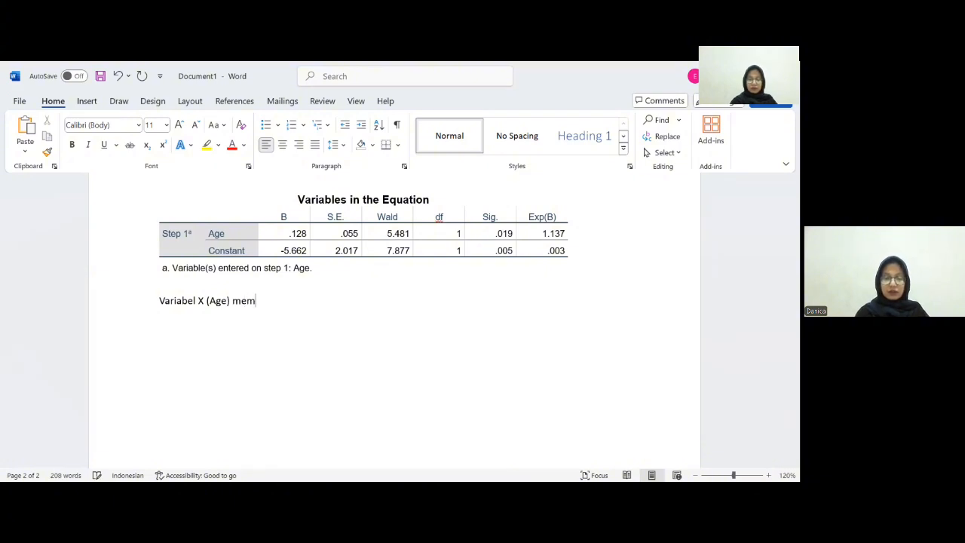
text(iliki)
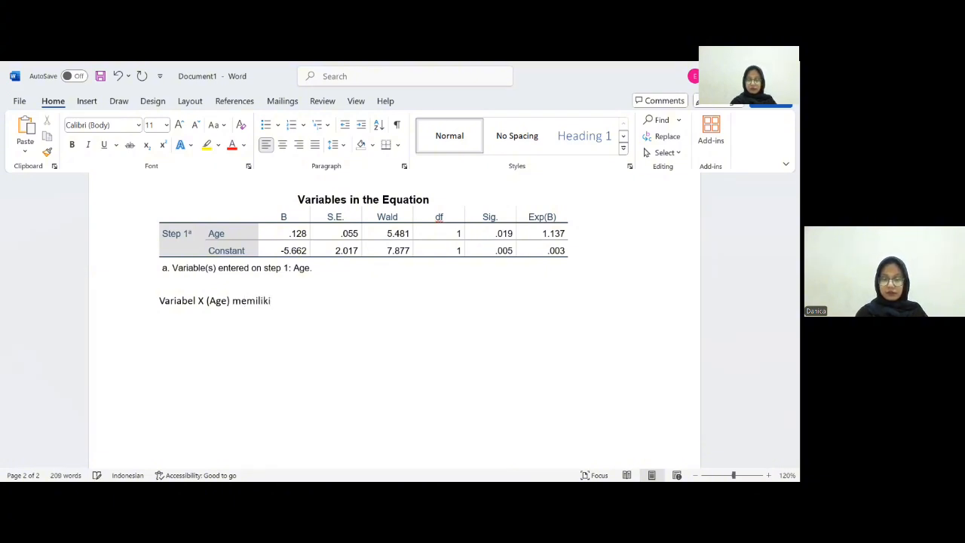
text( nilai)
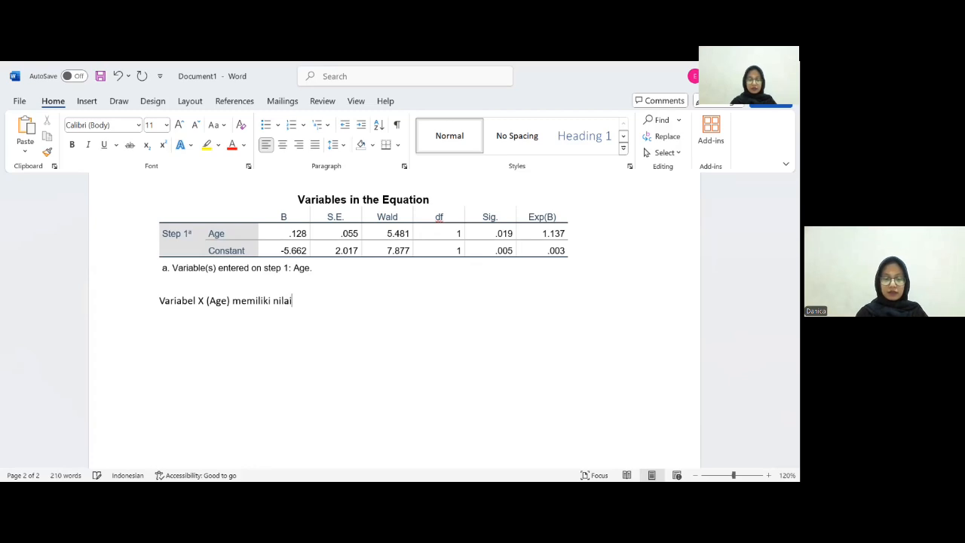
text( koegfi)
key(BackSpace)
key(BackSpace)
key(BackSpace)
text(fisien sebesar )
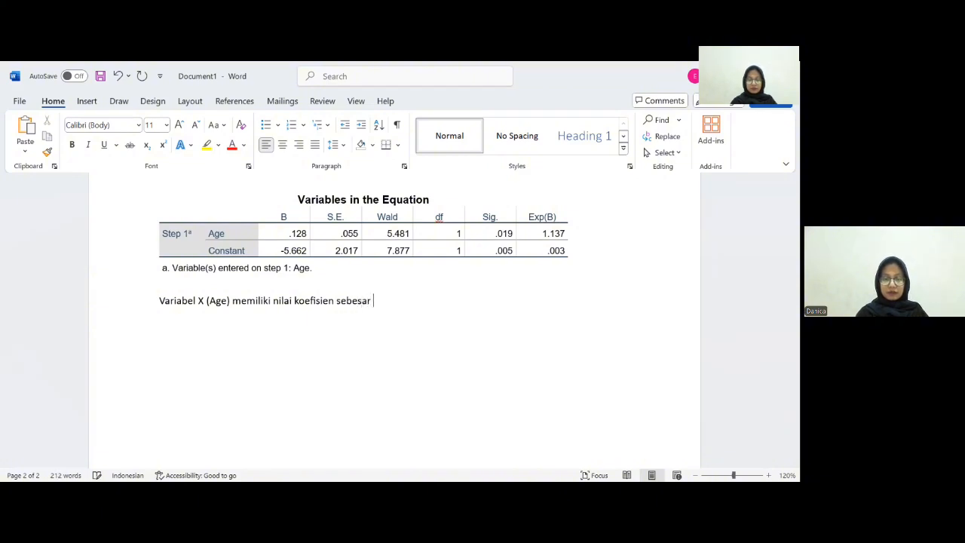
text(0)
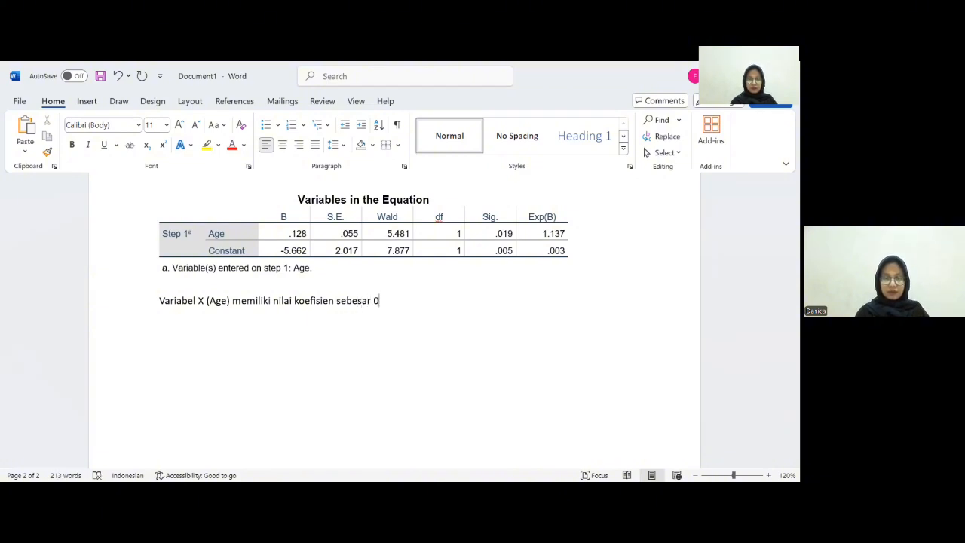
text(,12)
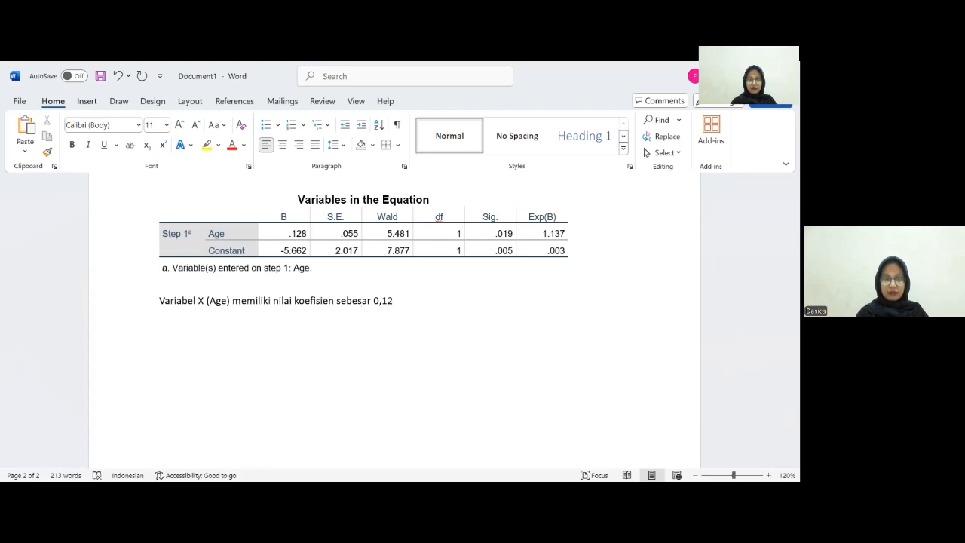
text(8 d)
- Continue the Age variable sentence with "dan nilai P-Value (sig) sebesar 0,019"
text(an)
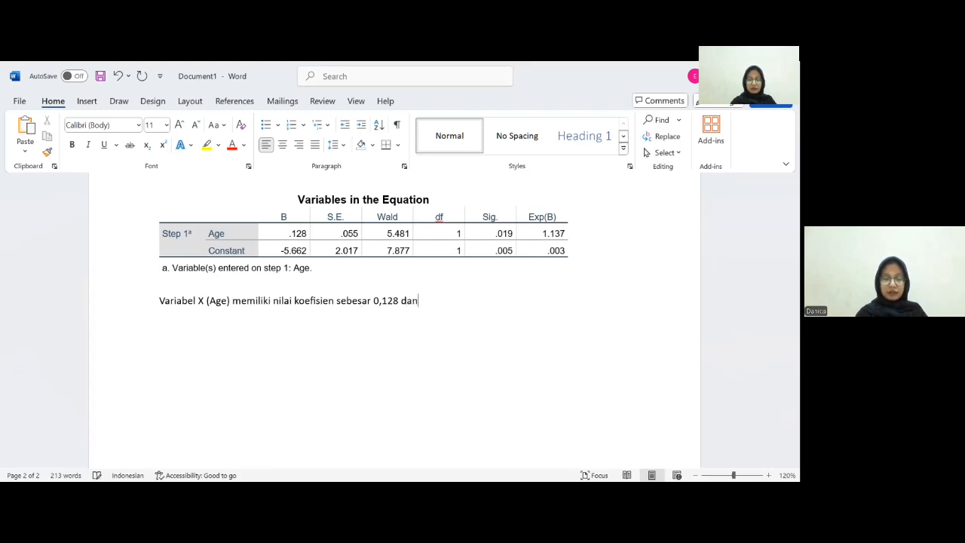
text( nilai P-Vale)
key(BackSpace)
text(ue )
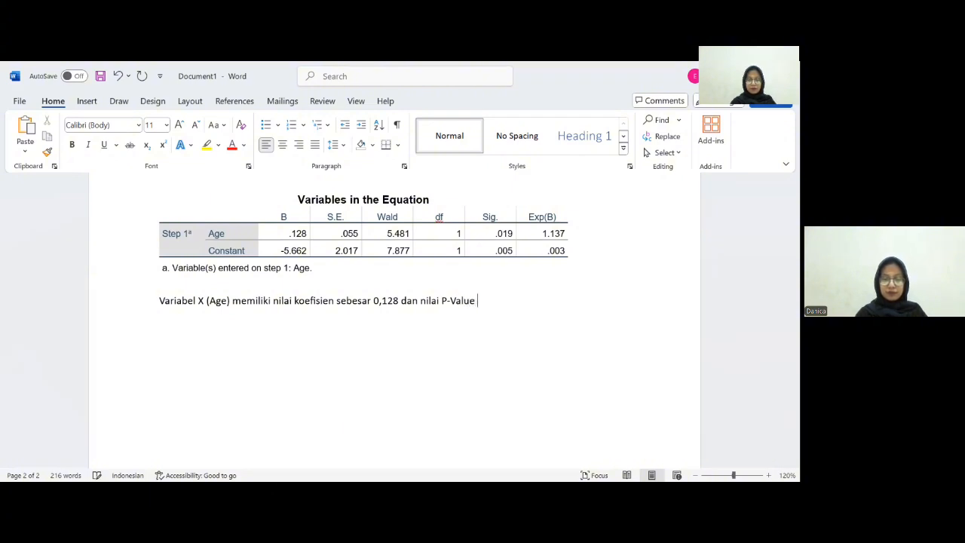
text((sig)
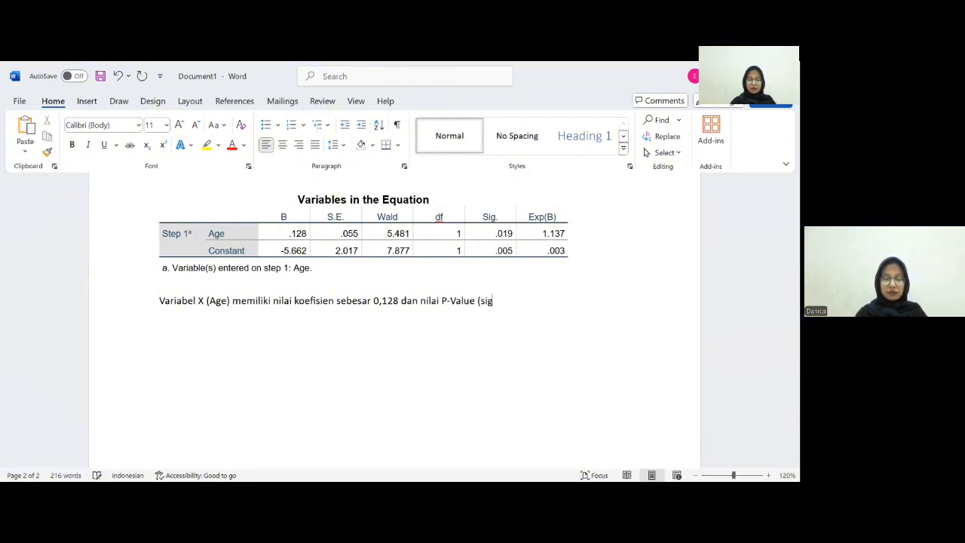
text() seb)
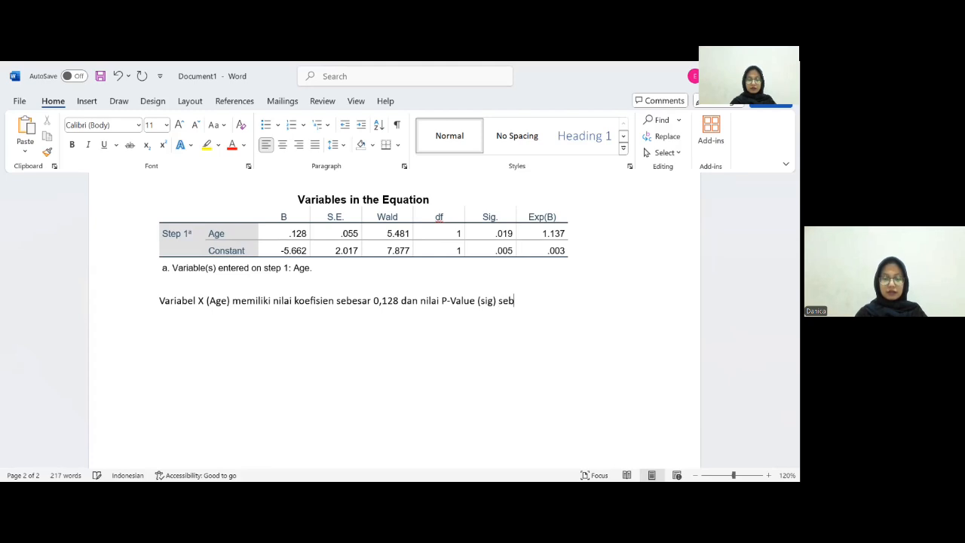
text(esar )
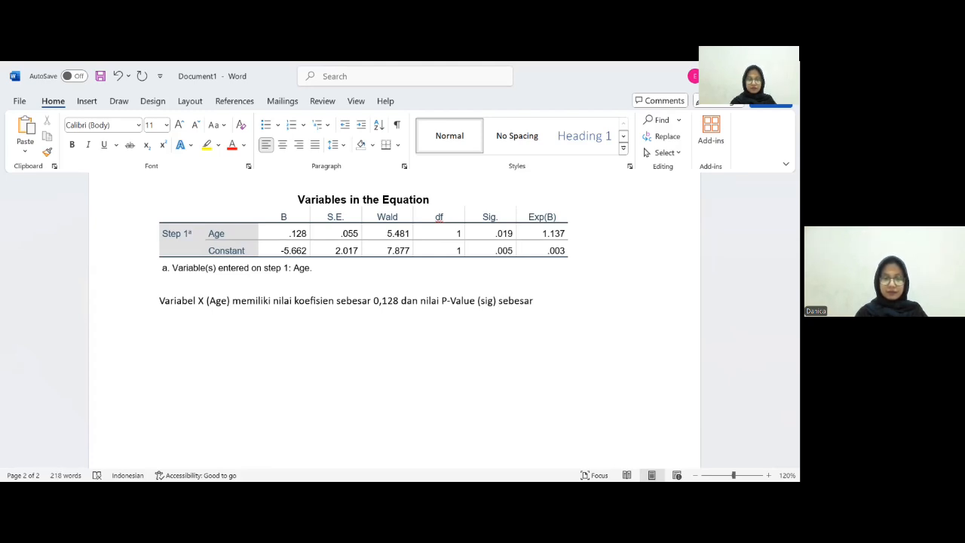
text(0)
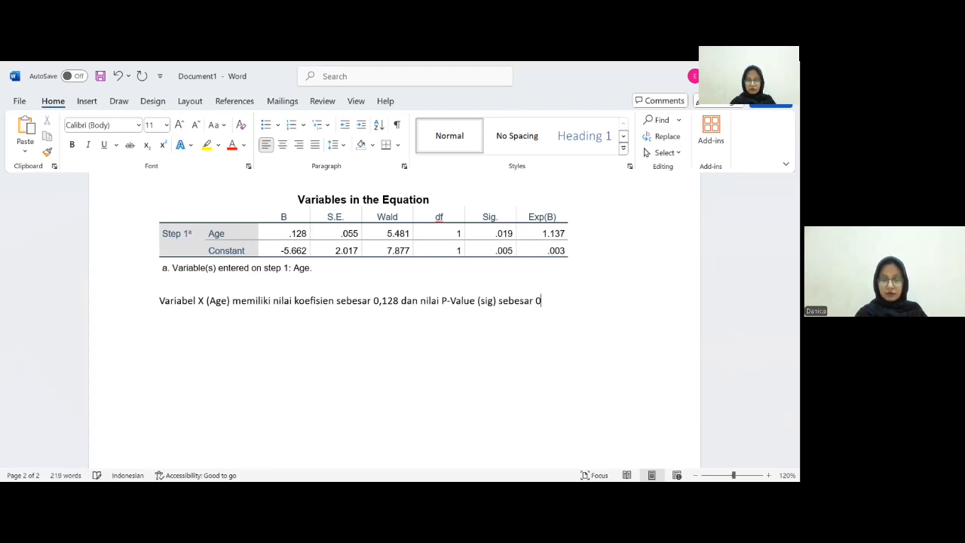
text(,0)
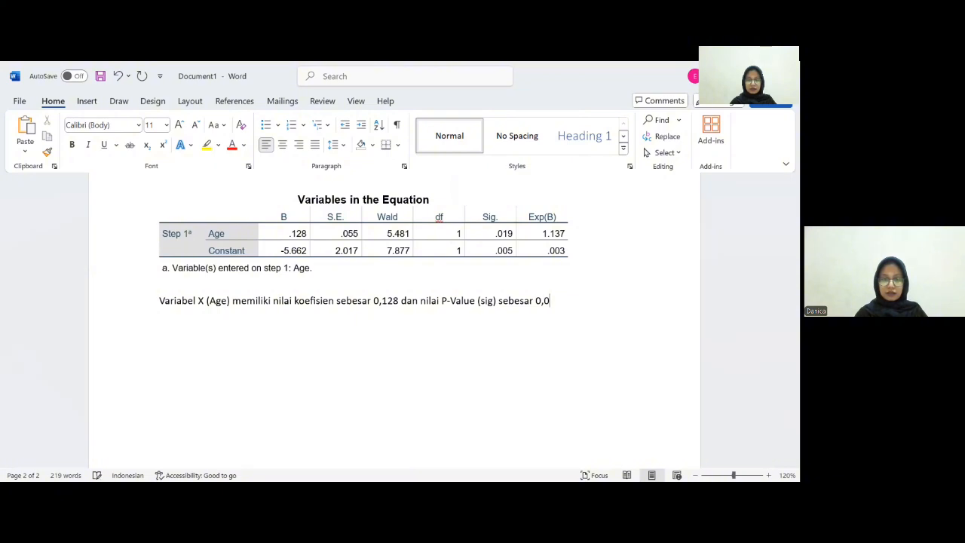
text(19)
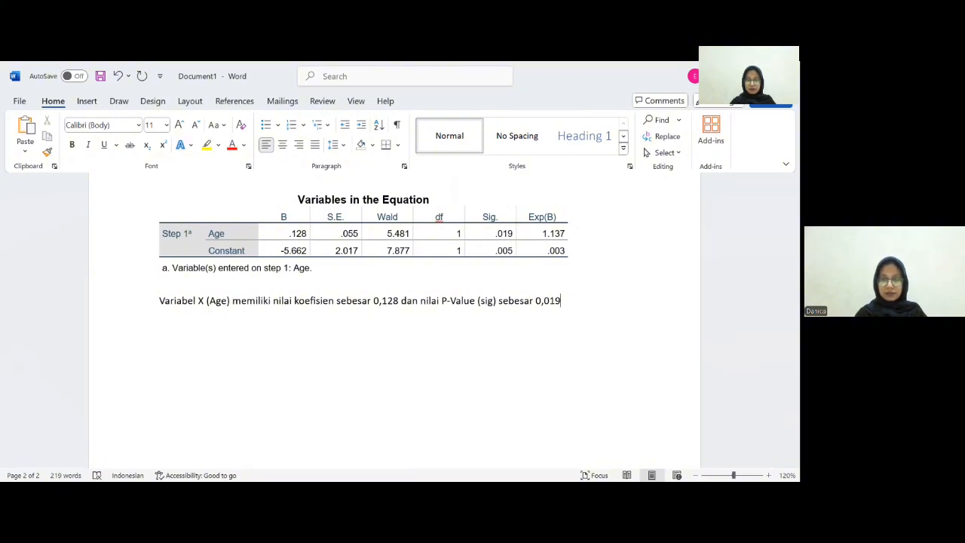
- Finish the Age variable sentence with "yang mana nilai tersebut lebih kecil dari 0,05."
text( yang mana)
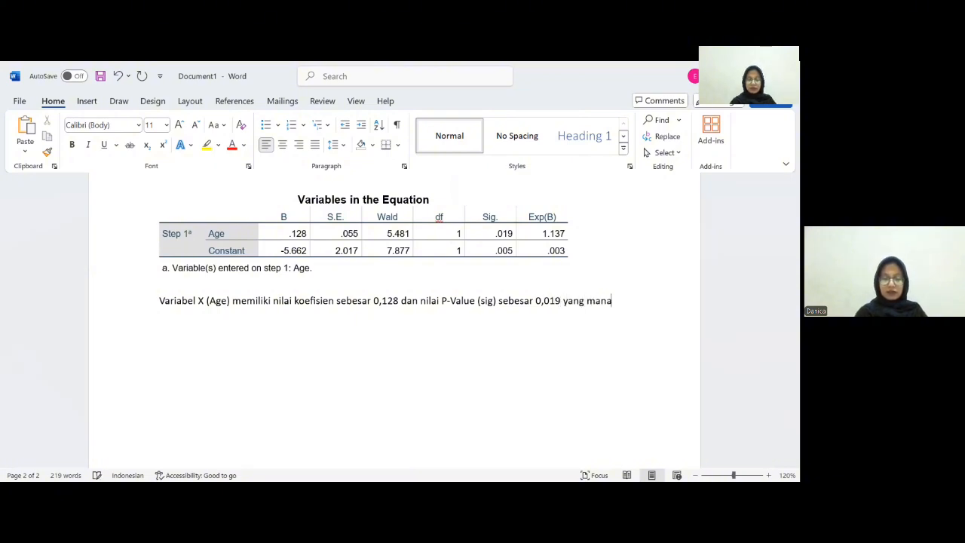
text( nilai ter)
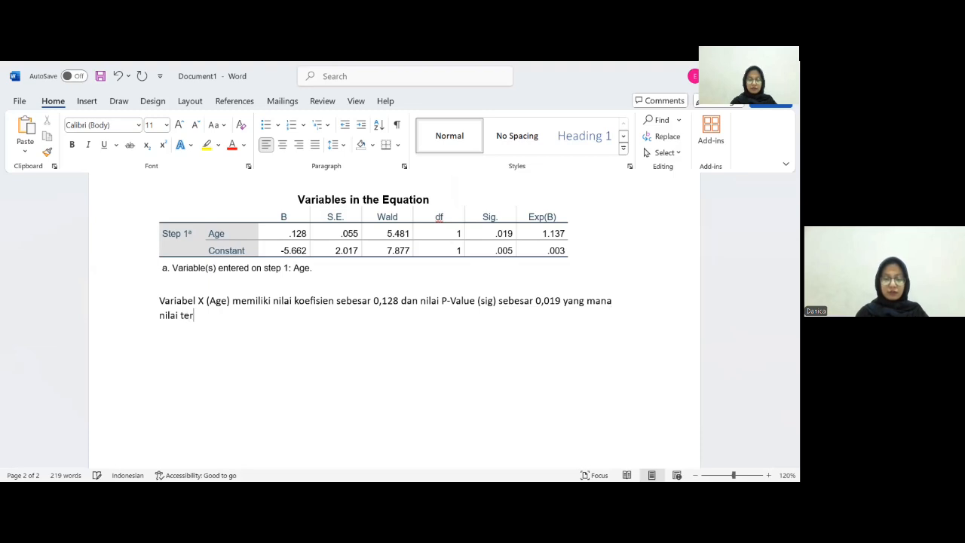
text(sebut lebih )
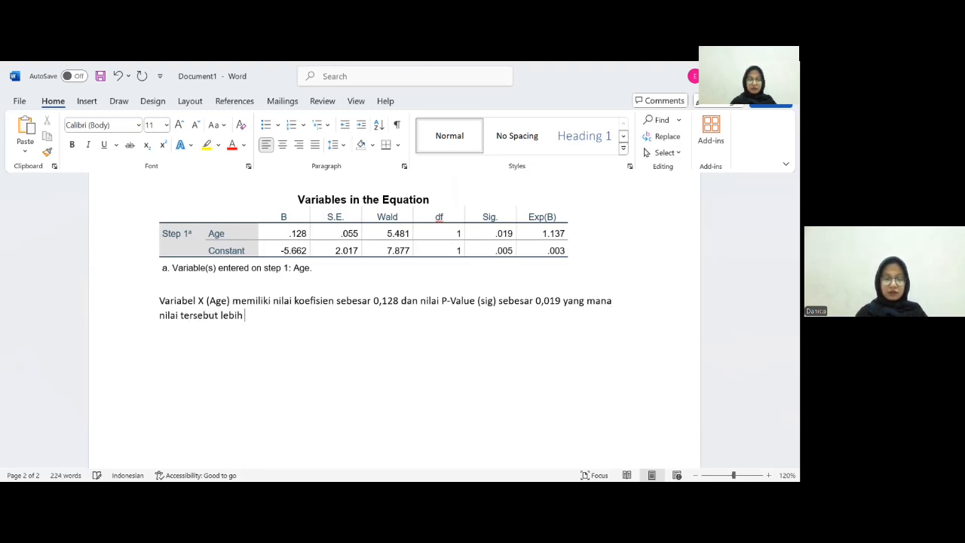
text(kecil dari 0,0)
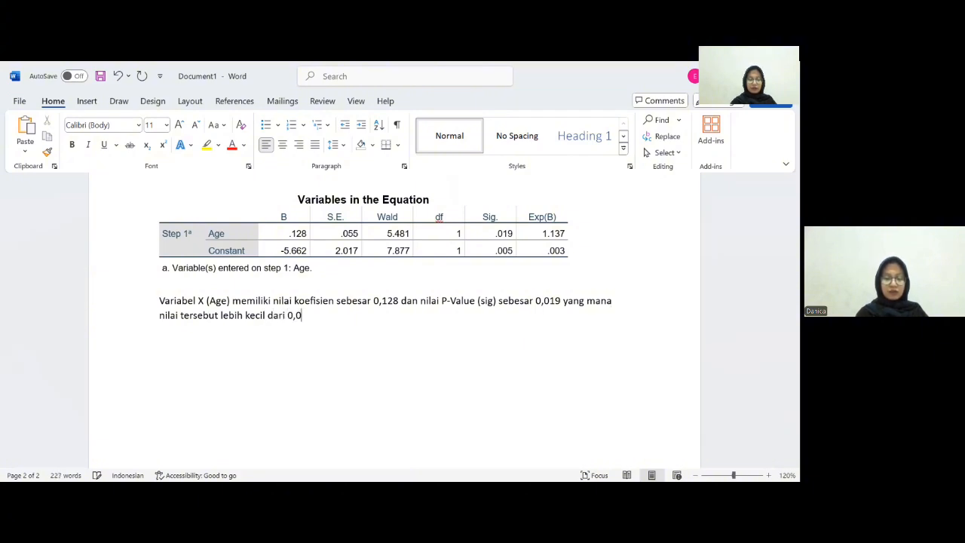
text(5.)
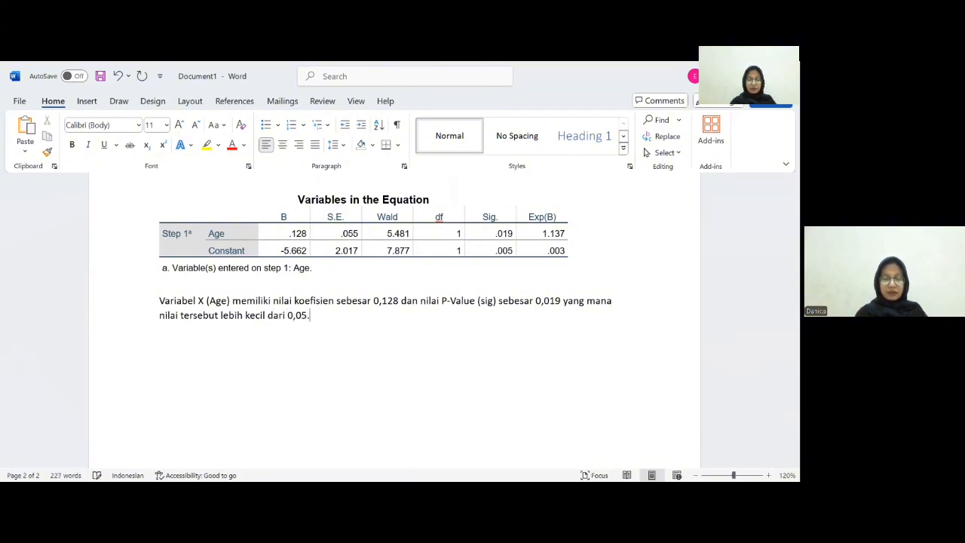
- Begin the conclusion in the same paragraph with "Sehingga dapat disimpulkan bahwa variabel X (Age)"
text( Sehingg)
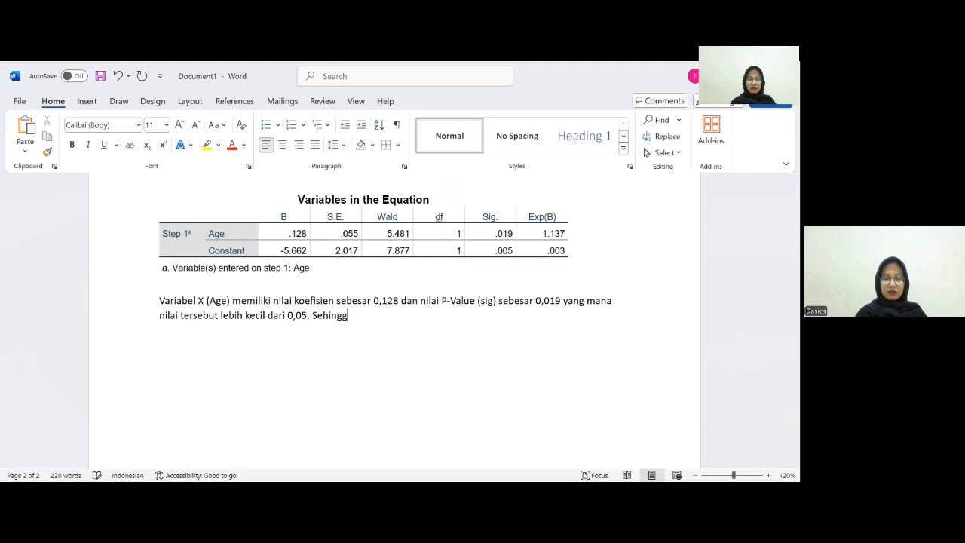
text(a dapat )
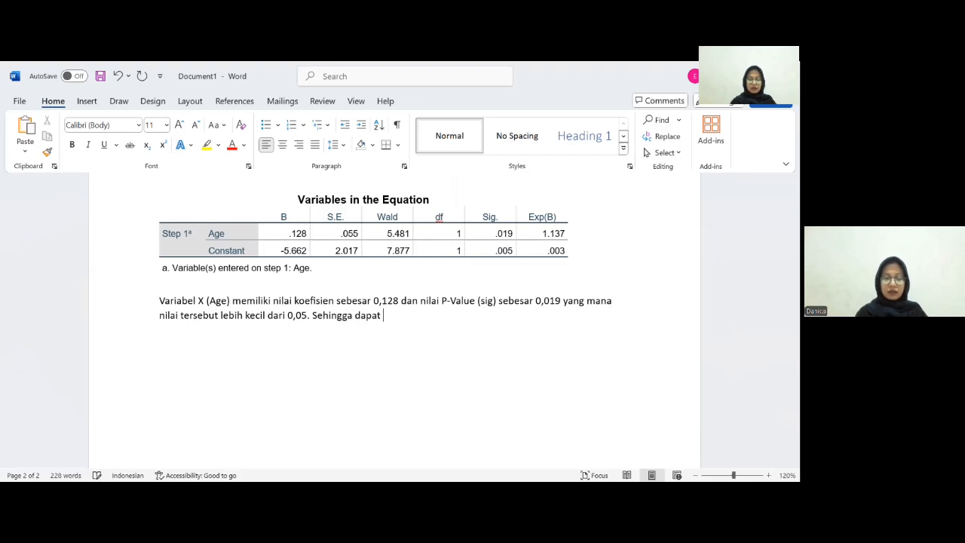
text(disimpulkan )
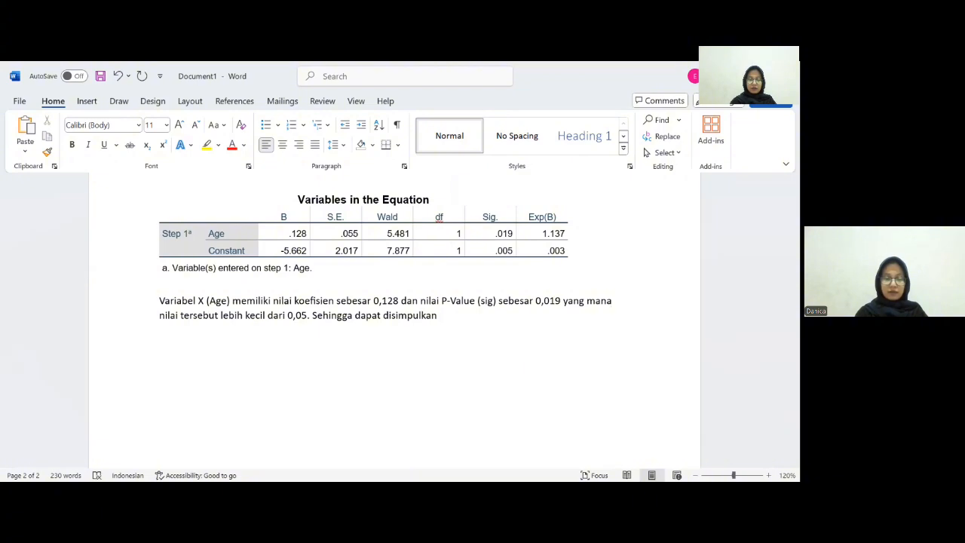
text(bahwa var)
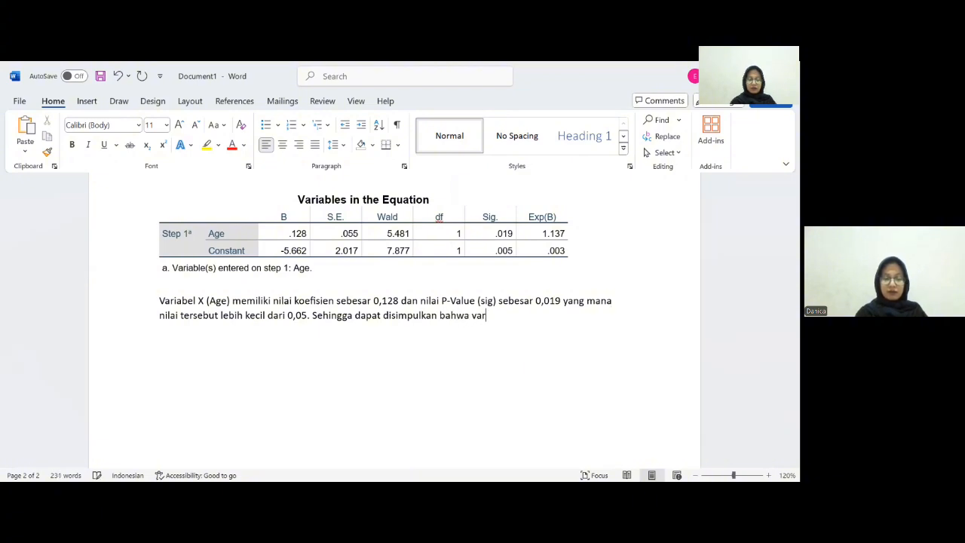
text(iabel )
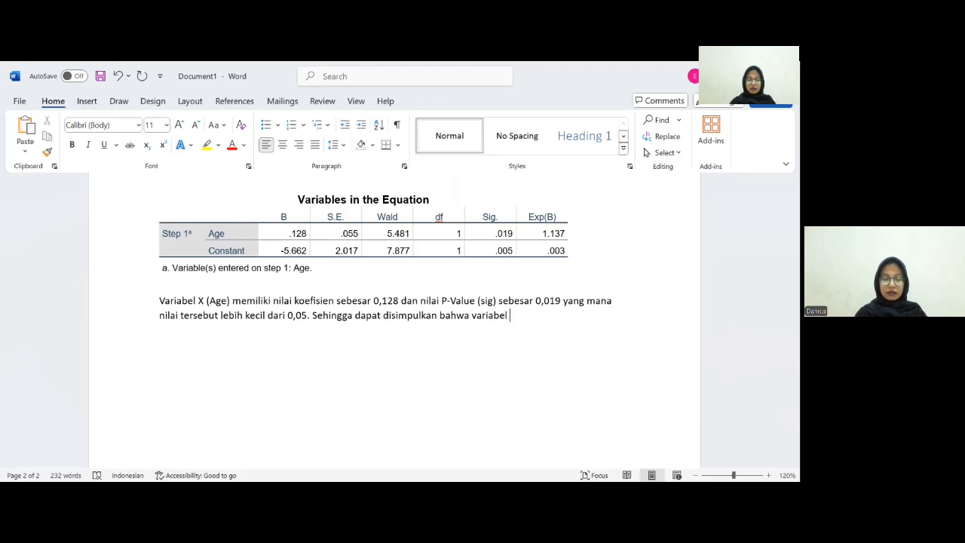
text(X (A)
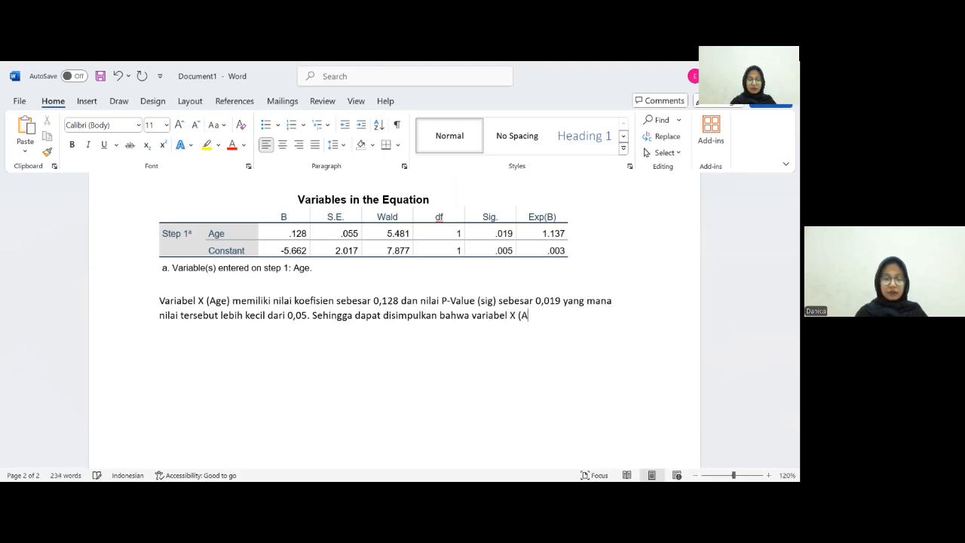
text(ge))
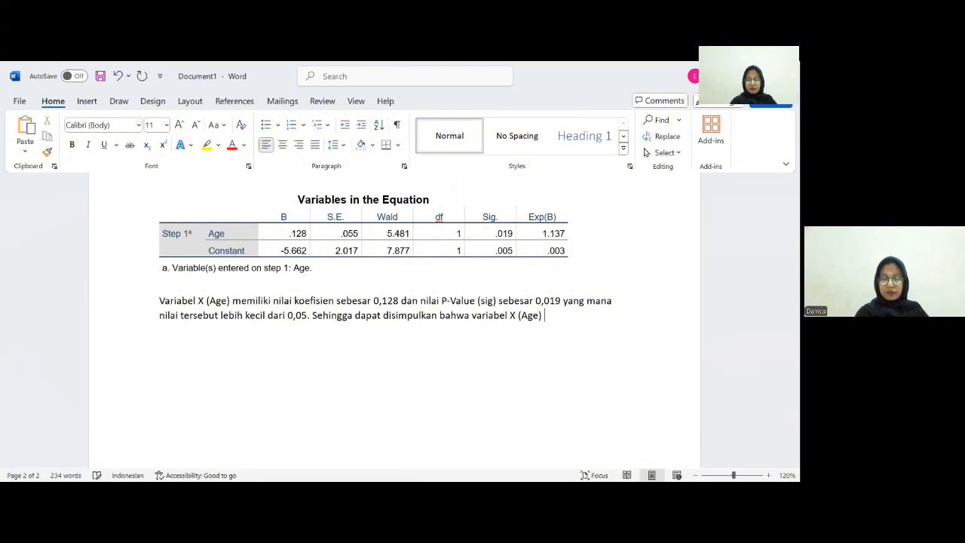
- Complete the conclusion sentence with "memiliki pengaruh positif dan signifikan terhadap variabel Y (Subscribe)."
text( me)
key(BackSpace)
key(BackSpace)
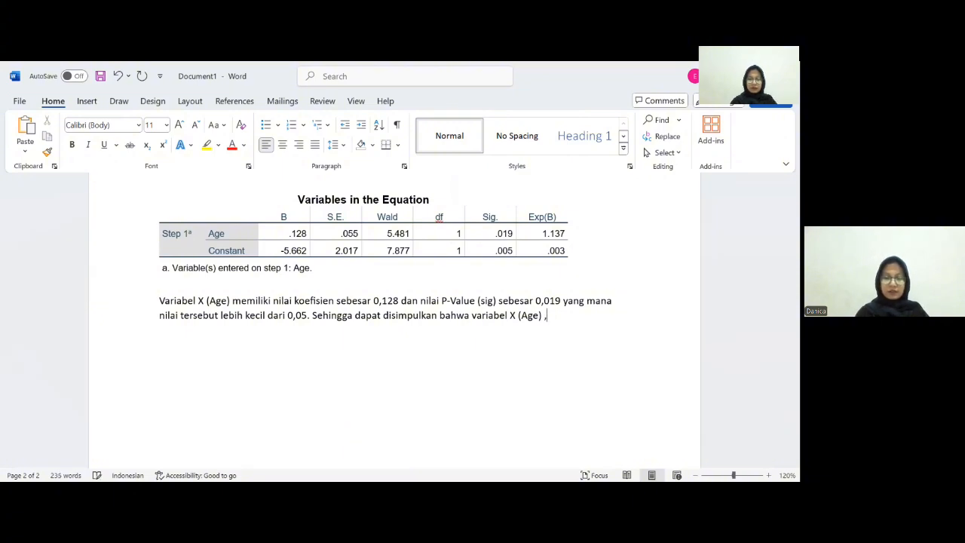
text(memiliki)
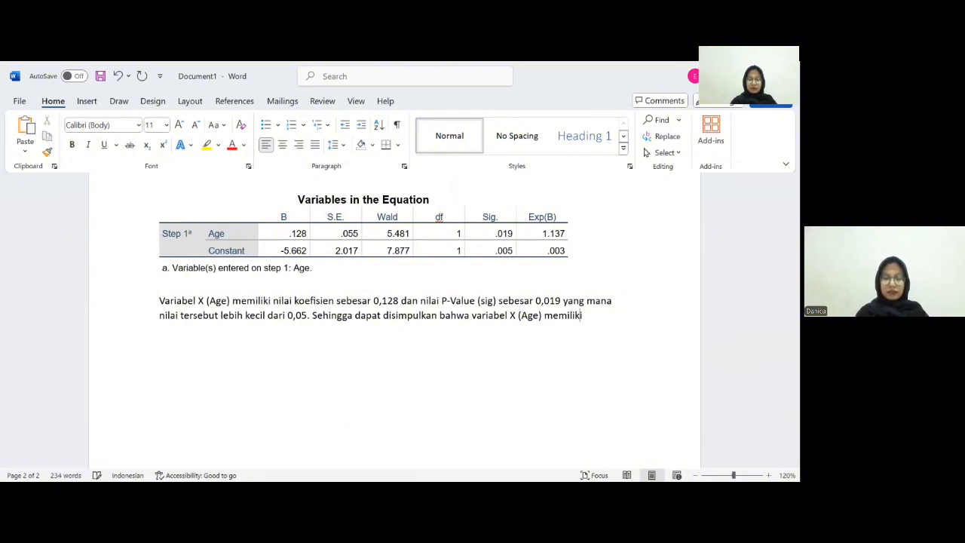
text( pengaruh )
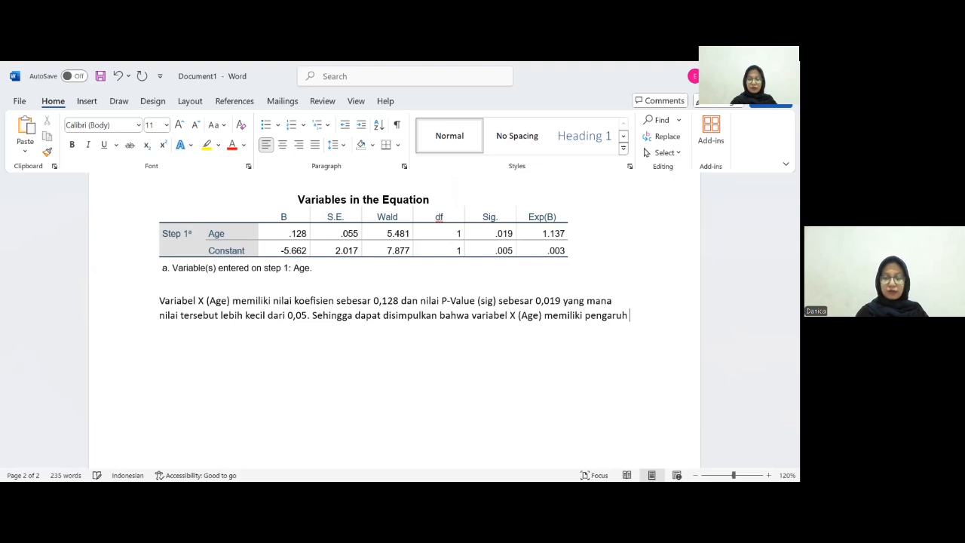
text(positif da)
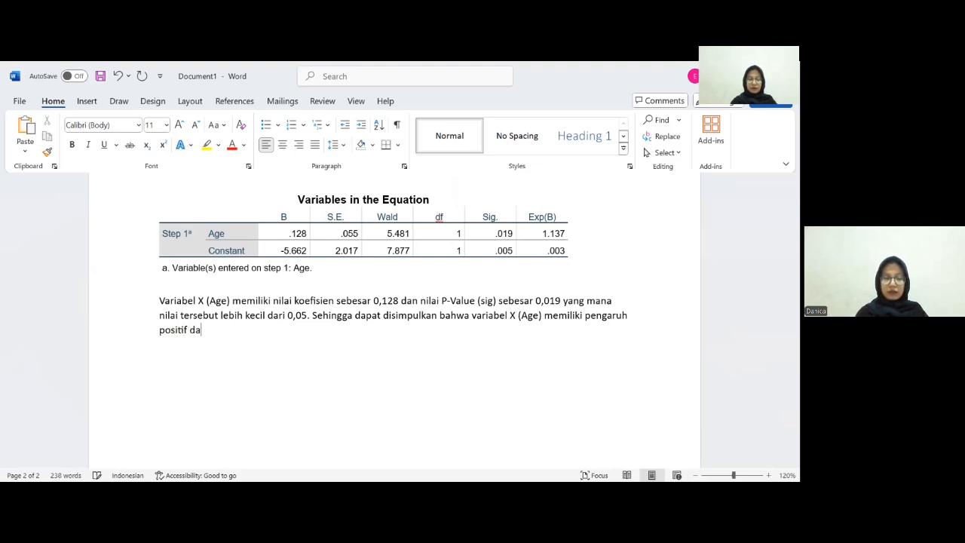
text(n signifik)
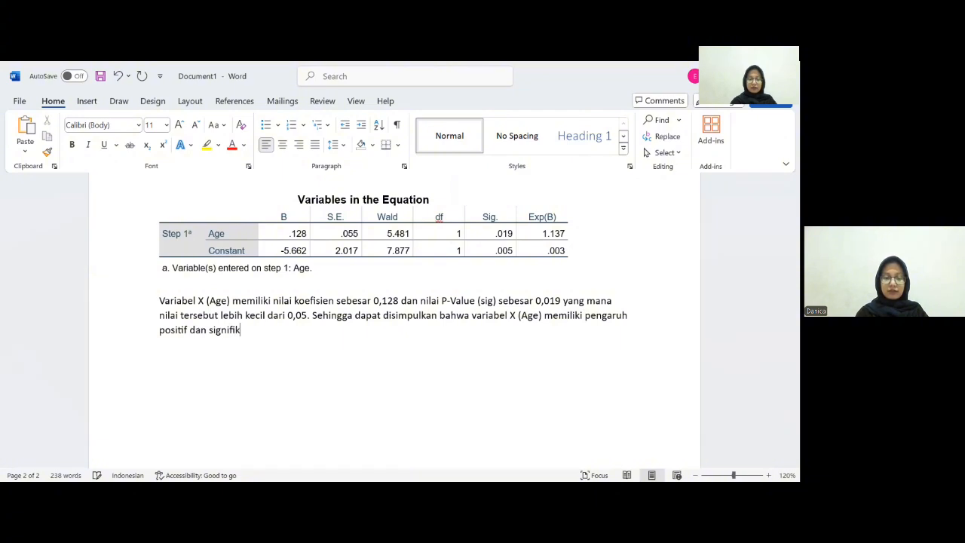
text(an terhadap )
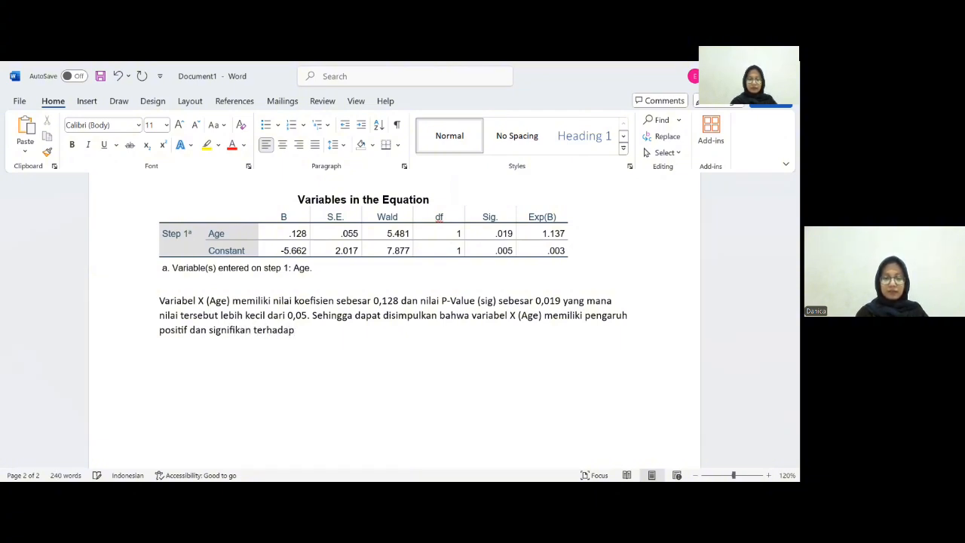
text(variabel)
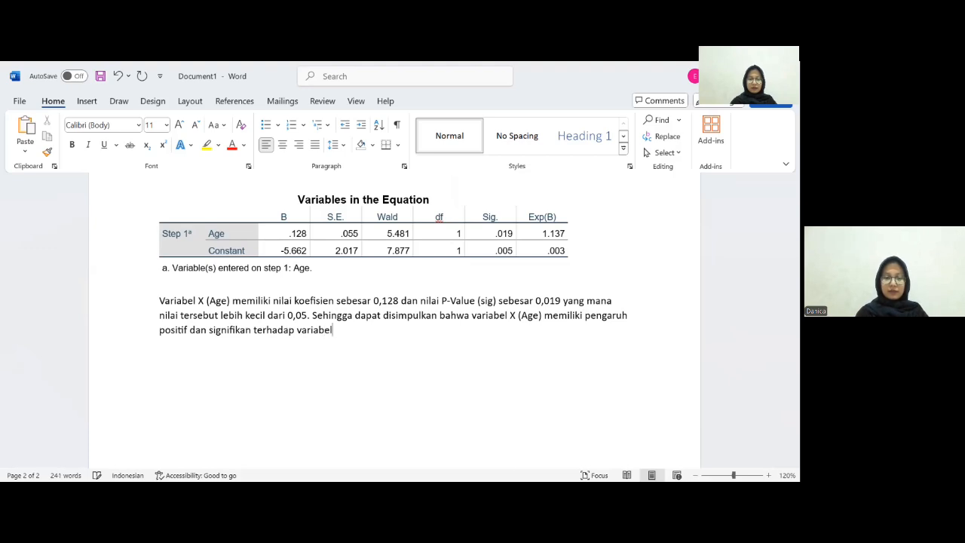
text( Y (Subscribe)
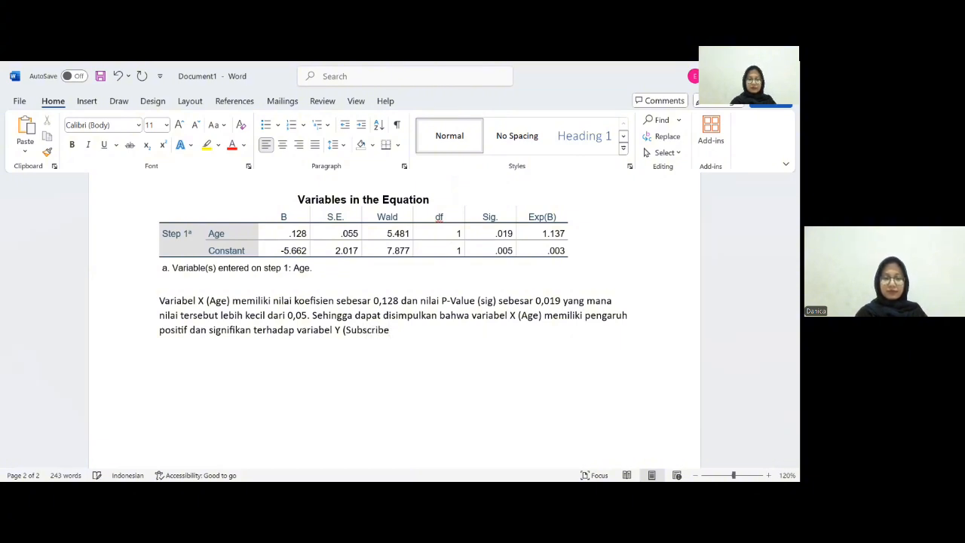
text().)
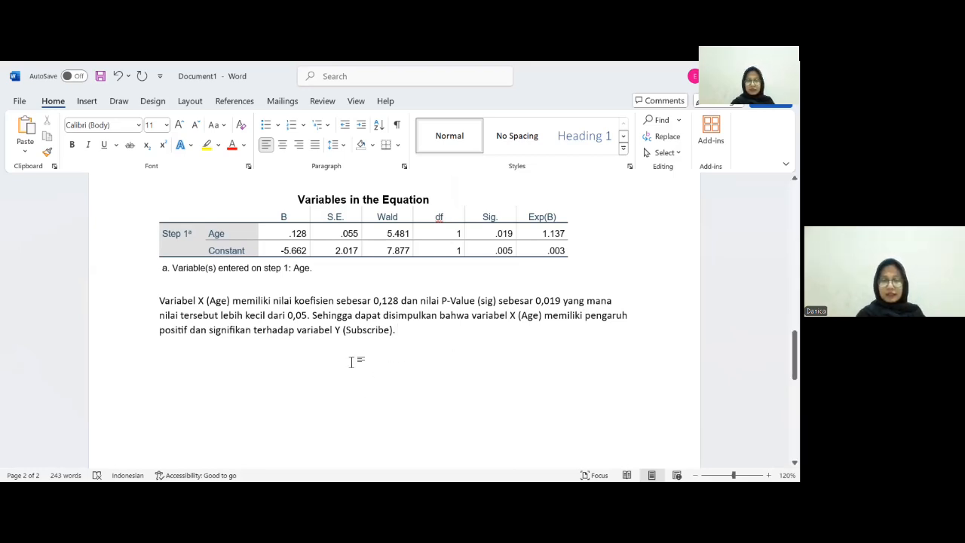
scroll(274, 339, up, 8)
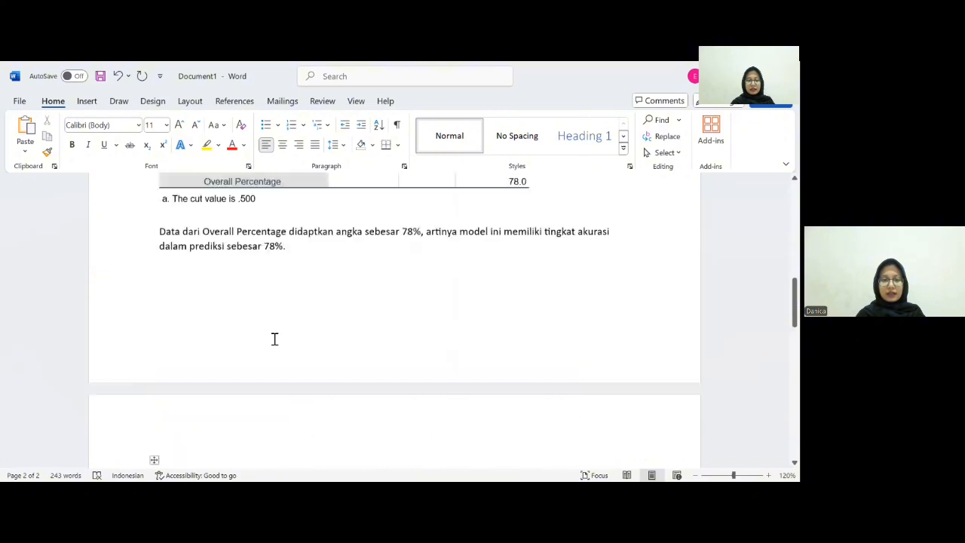
scroll(273, 339, up, 8)
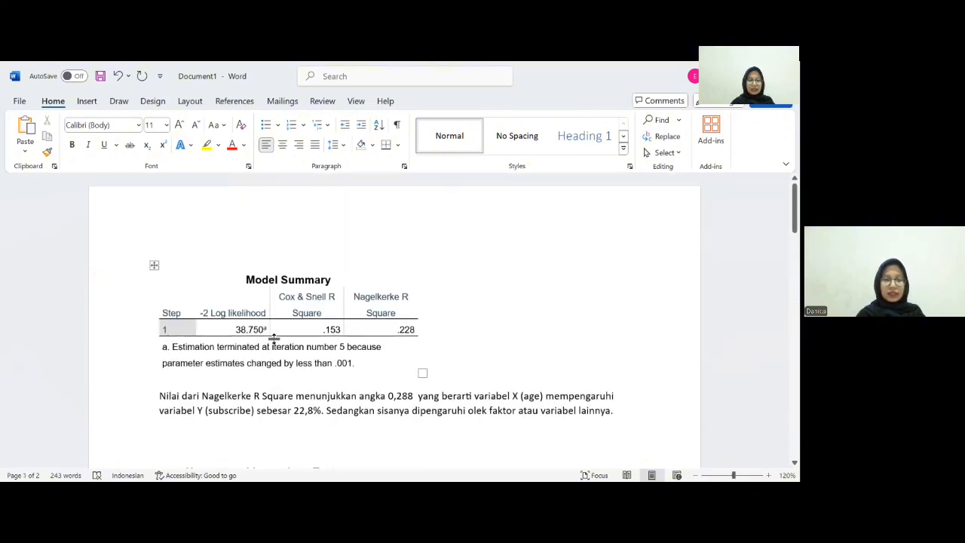
scroll(273, 339, down, 15)
scroll(274, 339, up, 15)
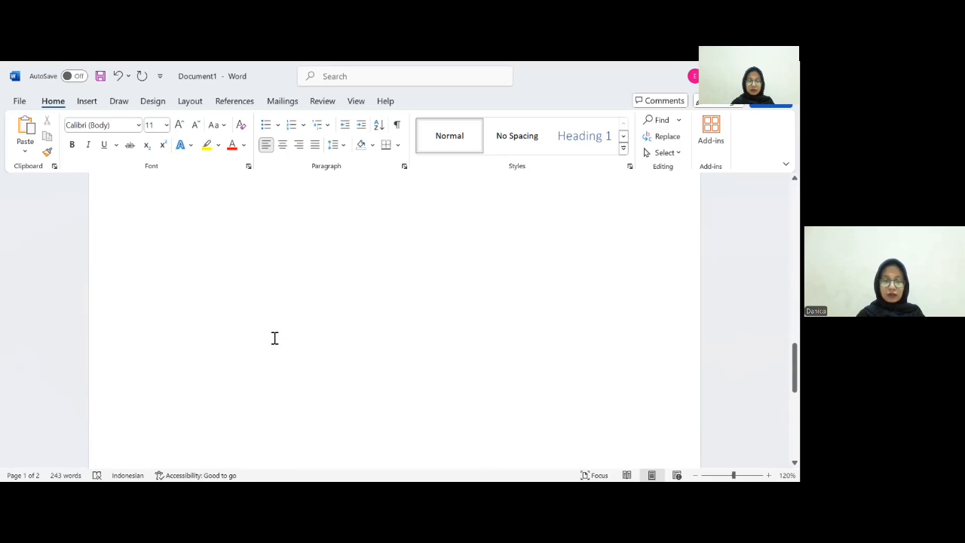
scroll(273, 339, up, 1)
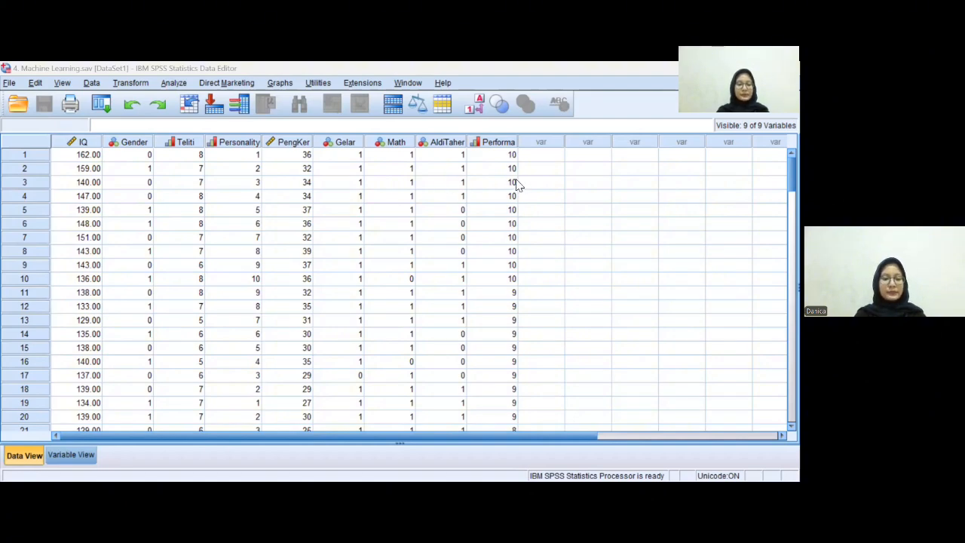
- In the SPSS Data Editor, look through the Machine Learning.sav cases and open the Multilayer Perceptron neural network analysis
scroll(433, 161, down, 12)
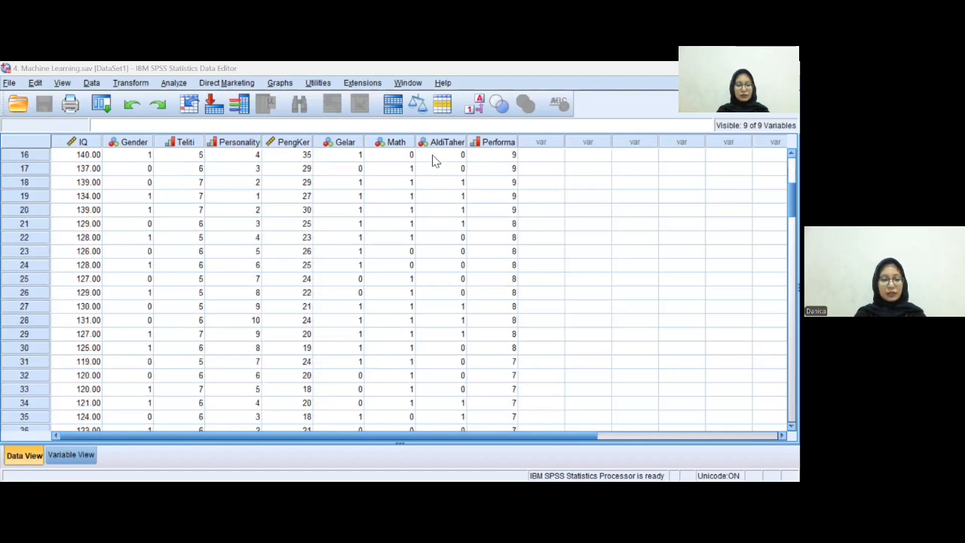
scroll(433, 161, down, 20)
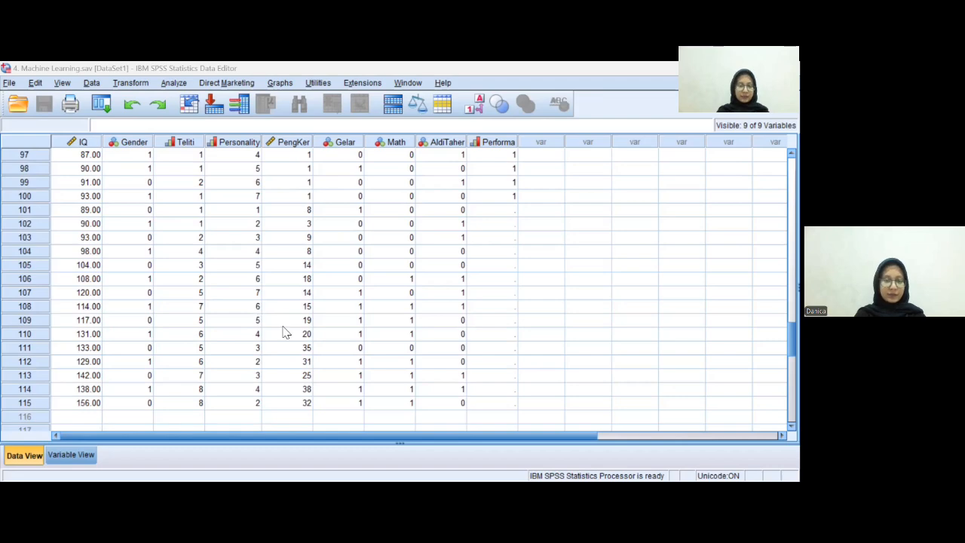
scroll(337, 240, up, 14)
scroll(335, 238, up, 12)
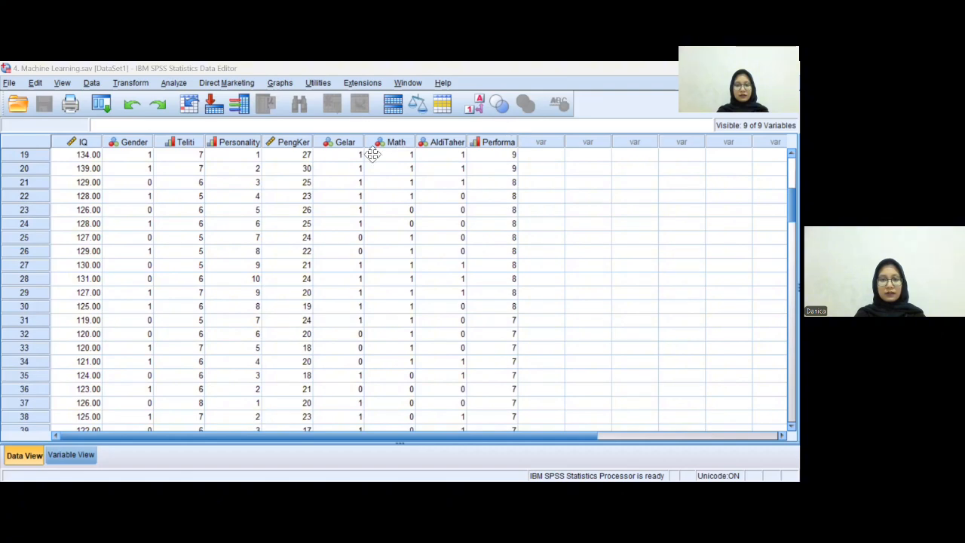
click(179, 84)
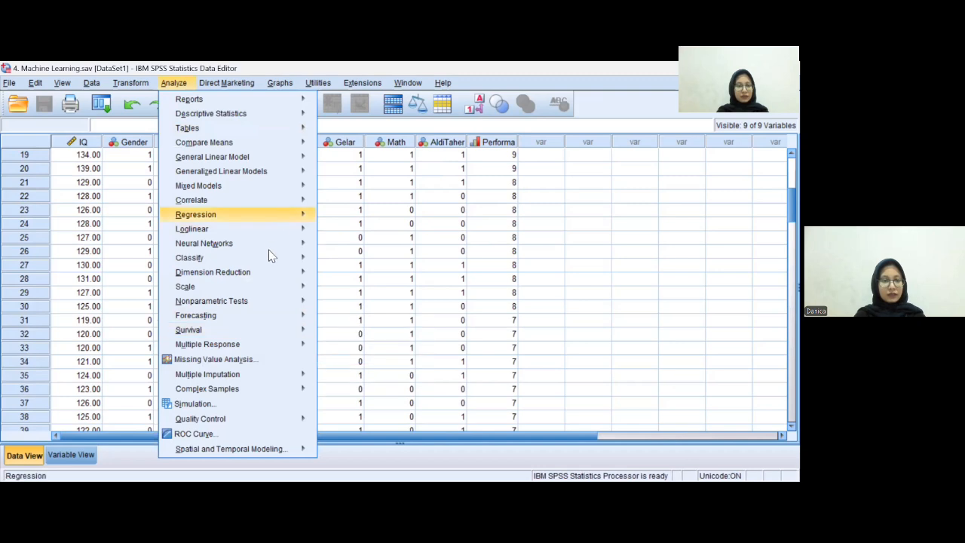
mouse_move(249, 250)
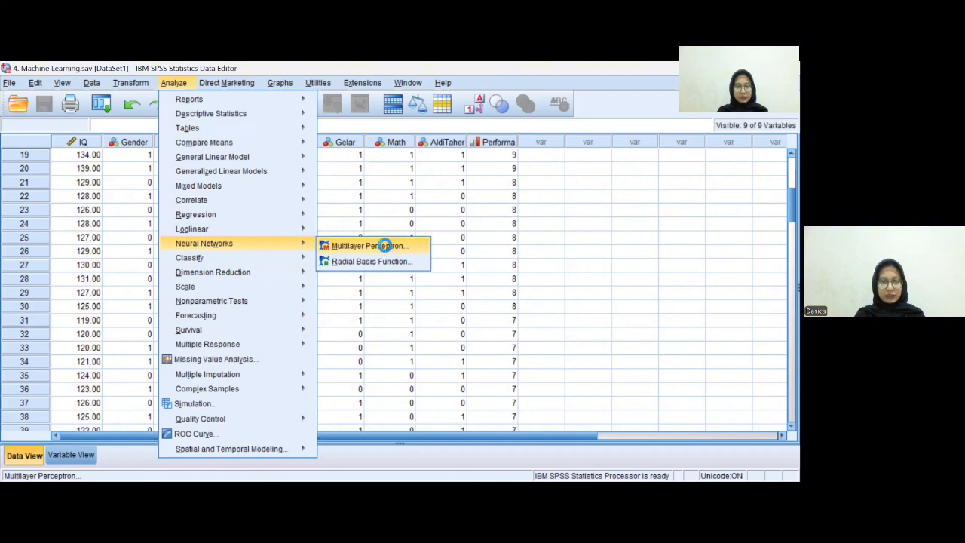
click(387, 247)
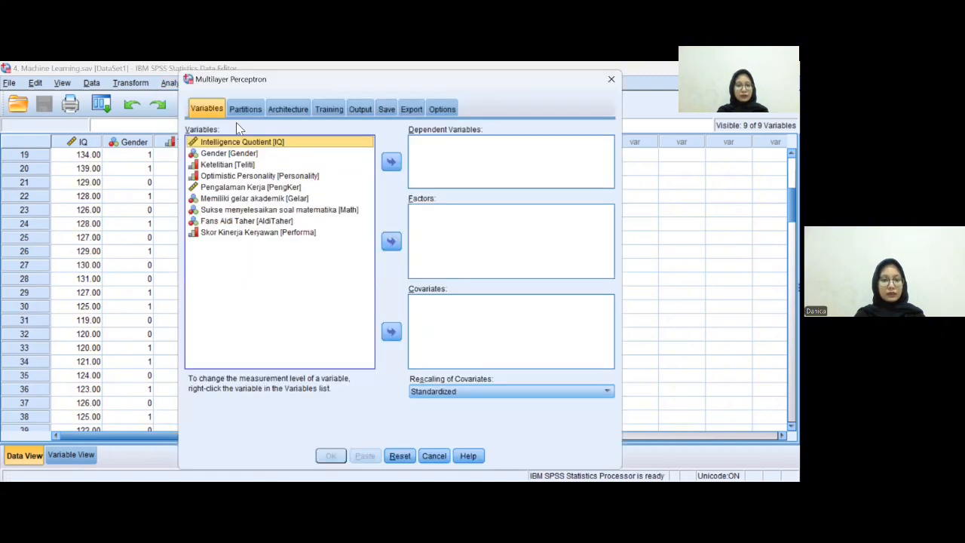
- Assign Skor Kinerja Keryawan [Performa] as the dependent variable of the Multilayer Perceptron
click(215, 115)
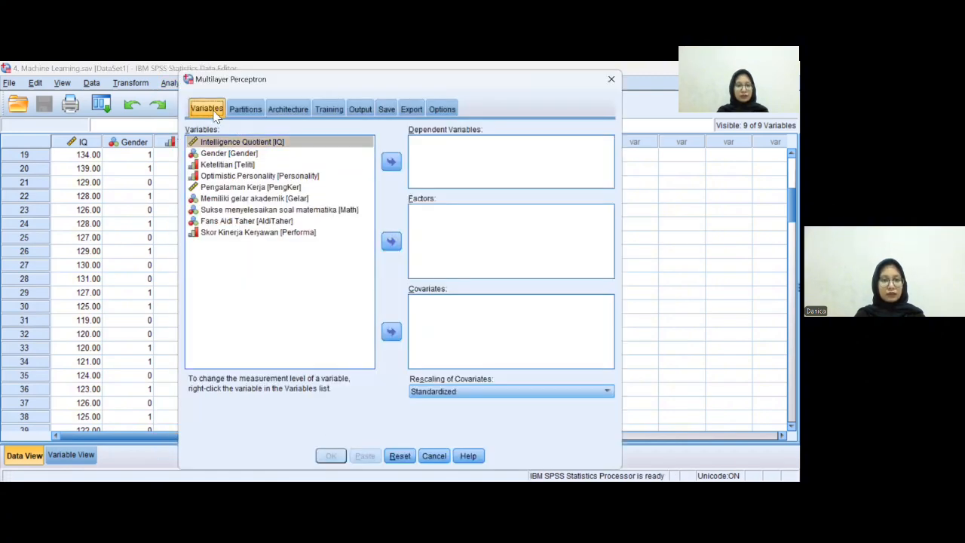
click(273, 233)
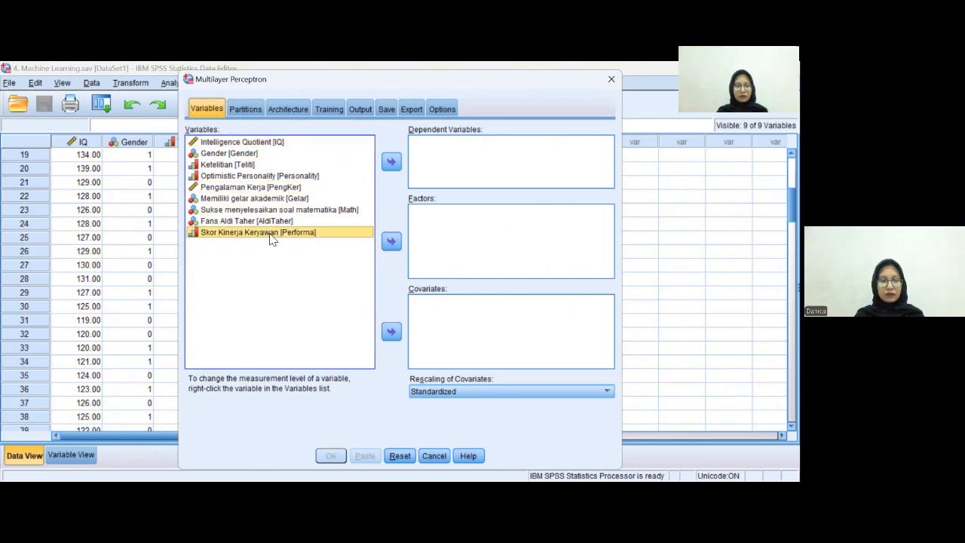
click(393, 164)
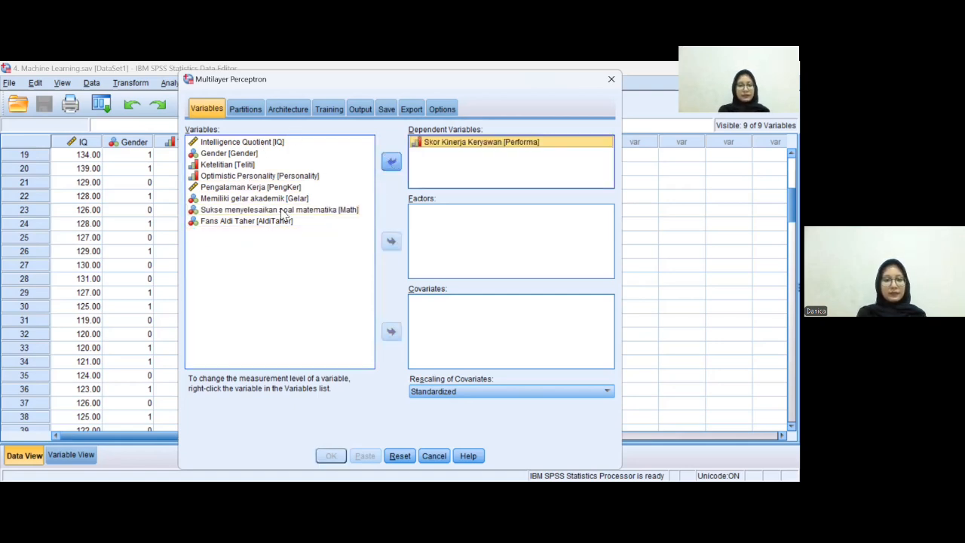
click(275, 242)
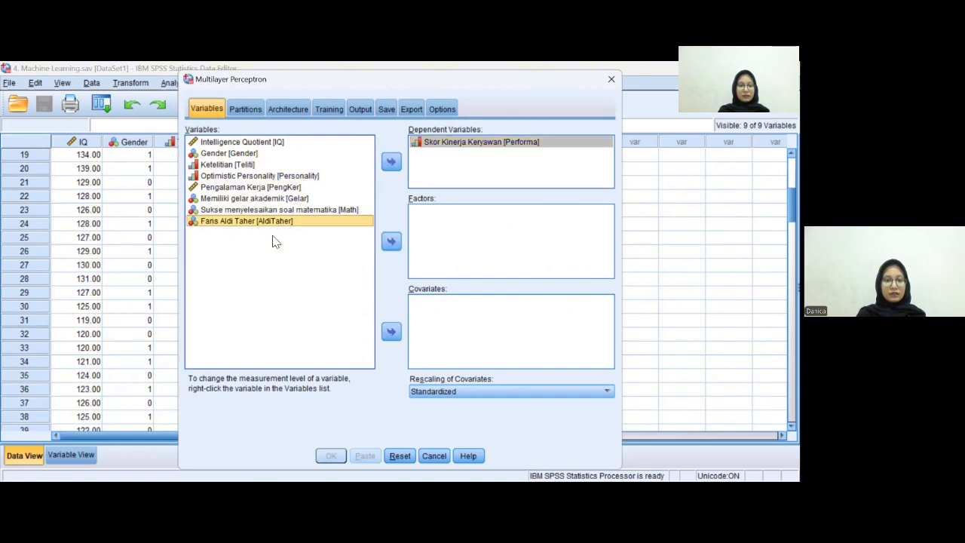
- Assign all remaining variables as covariates of the Multilayer Perceptron and include the independent variable importance analysis in the output
key(ctrl+a)
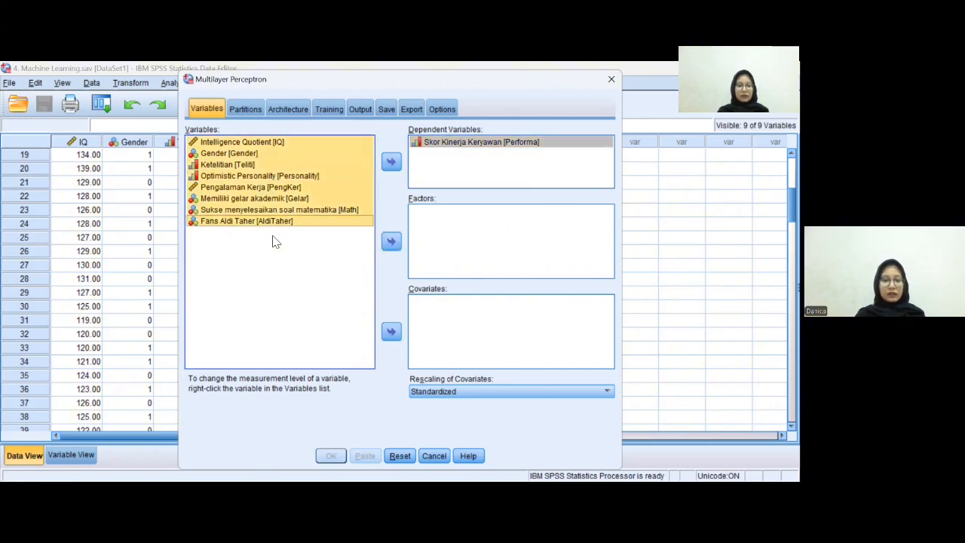
click(398, 337)
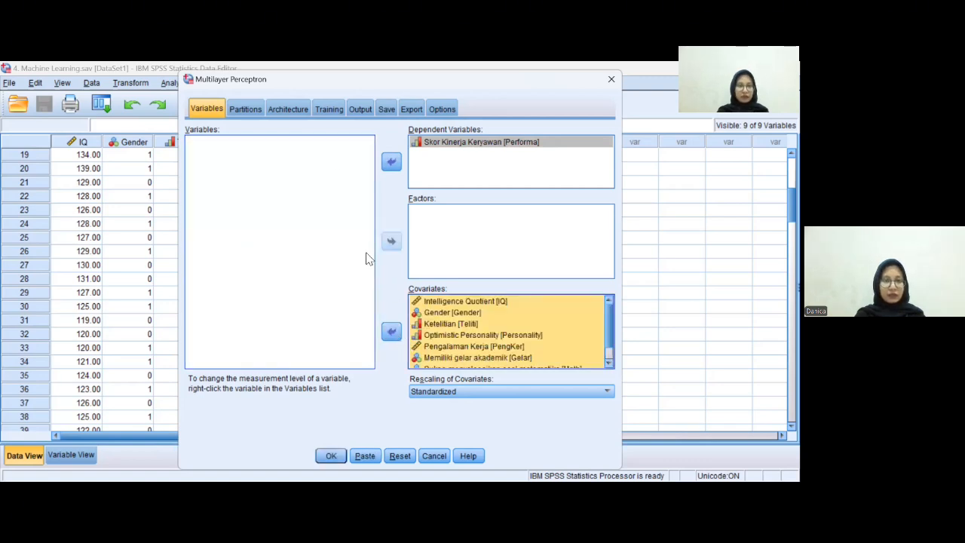
click(247, 110)
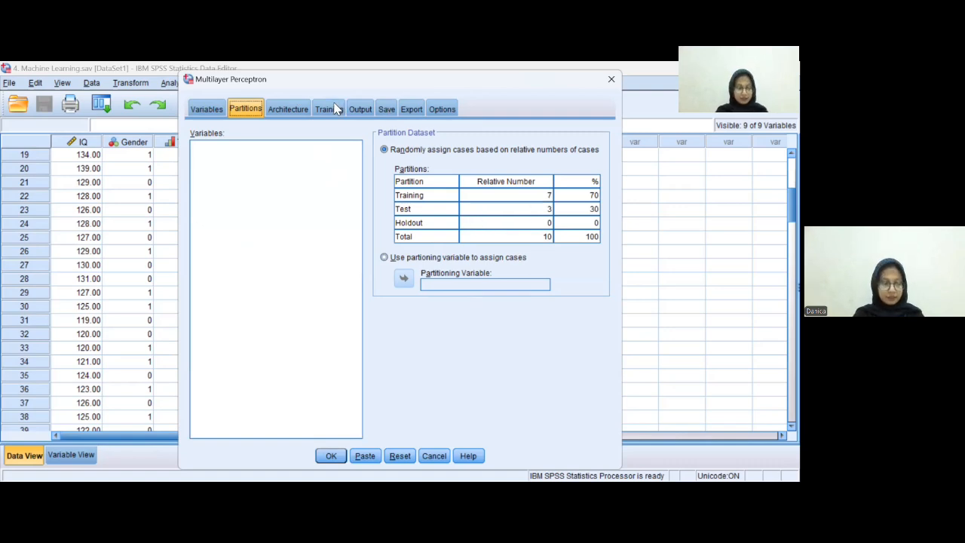
click(300, 107)
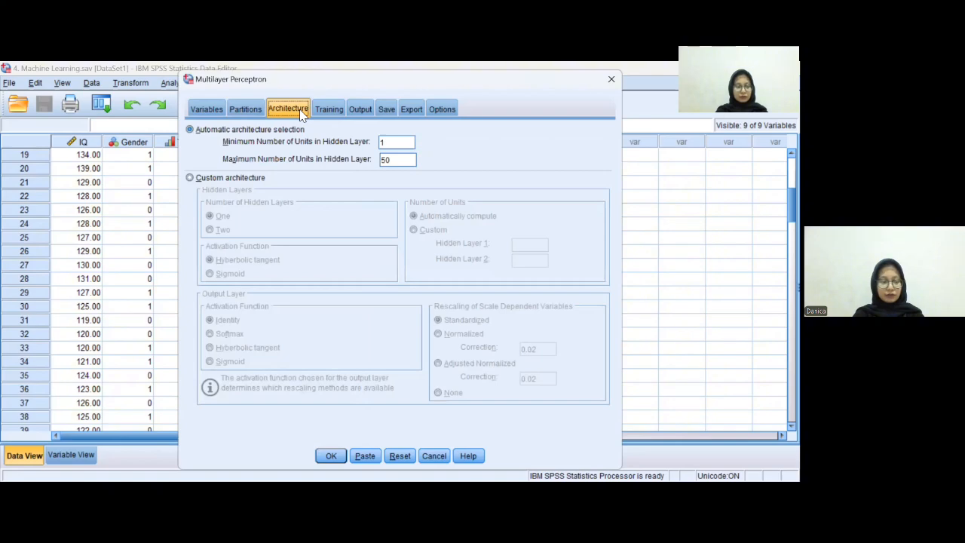
click(341, 109)
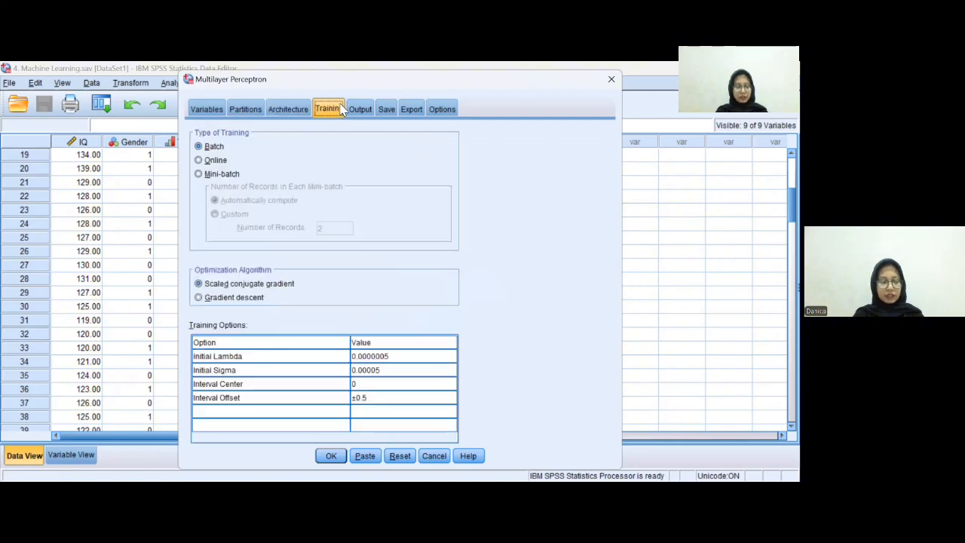
click(360, 110)
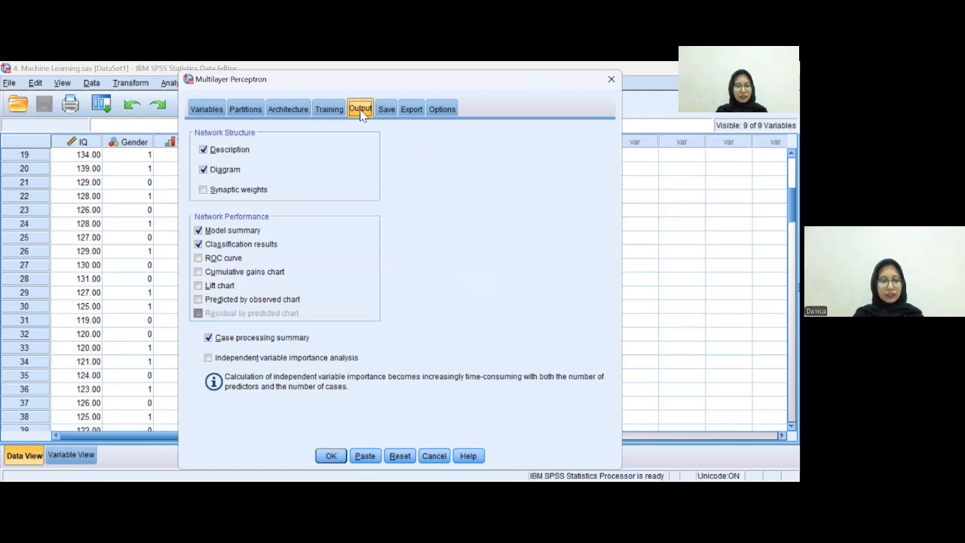
click(209, 358)
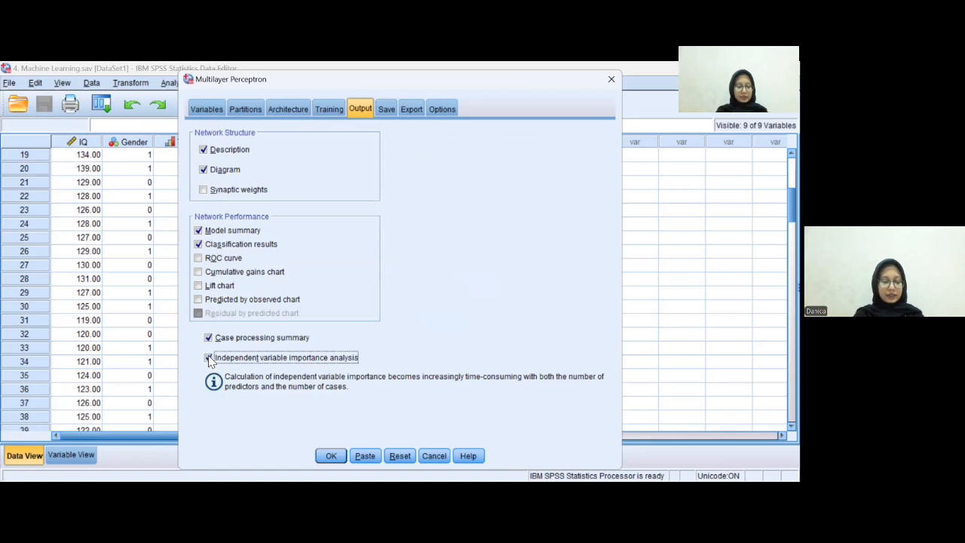
- Save the predicted value or category for each dependent variable and run the Multilayer Perceptron analysis
click(391, 112)
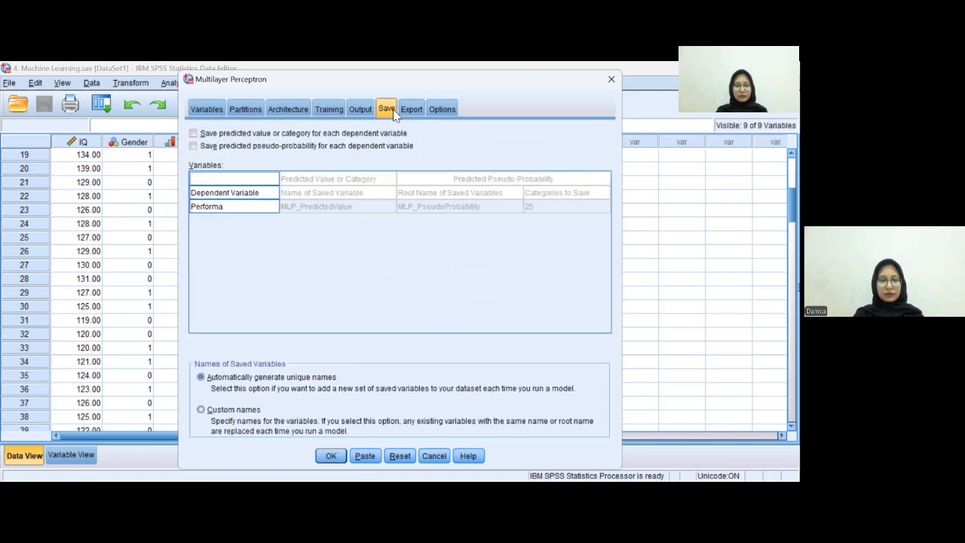
click(194, 133)
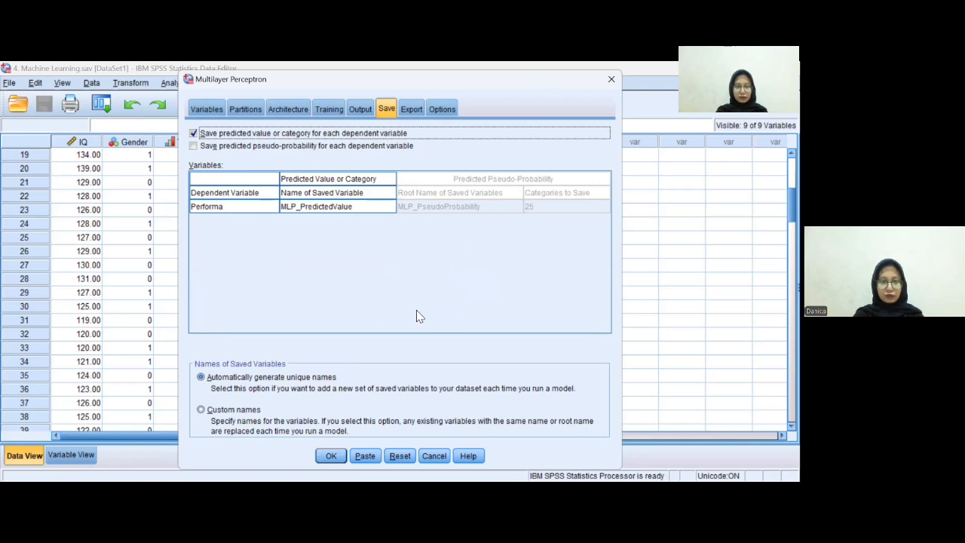
click(338, 456)
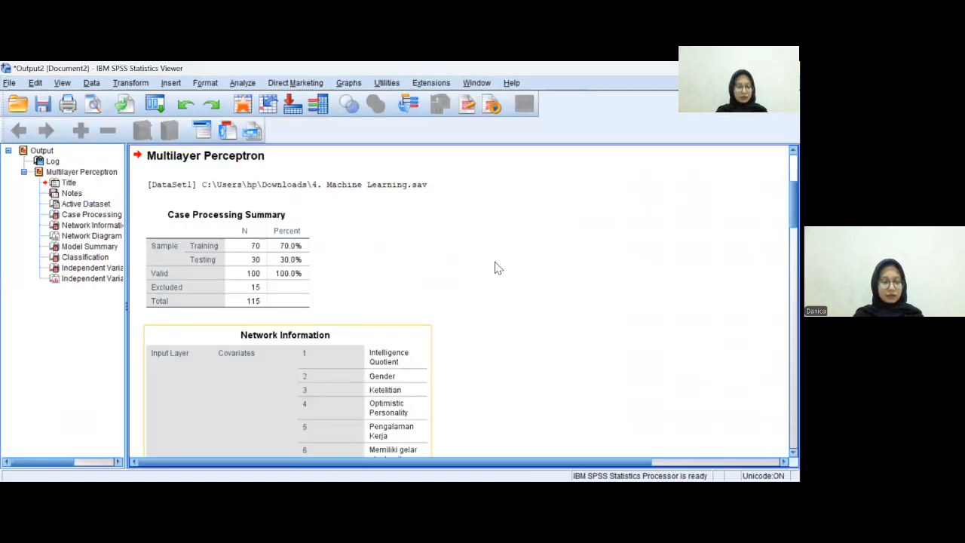
- Examine the syntax log, case processing summary, network information and network diagram in the Multilayer Perceptron output
click(458, 294)
scroll(399, 332, up, 1)
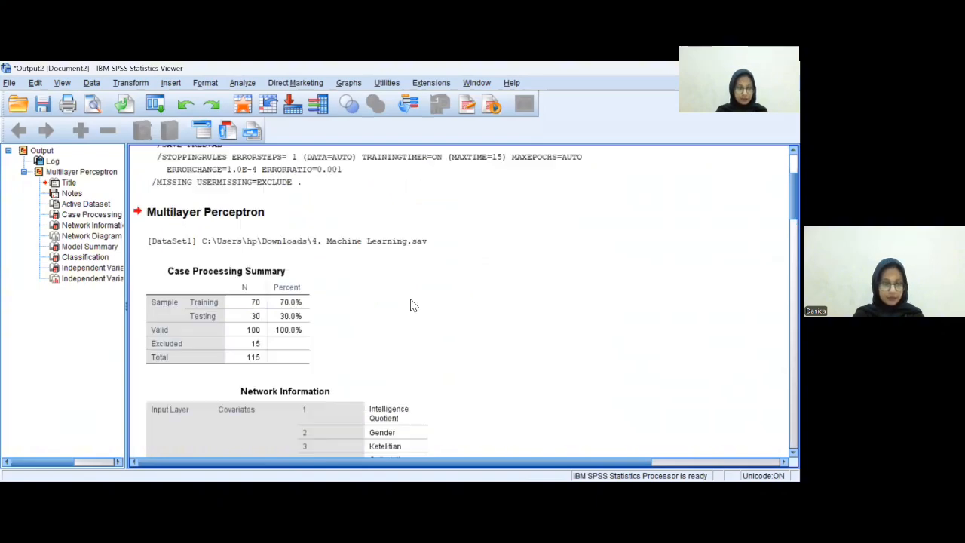
scroll(369, 301, up, 2)
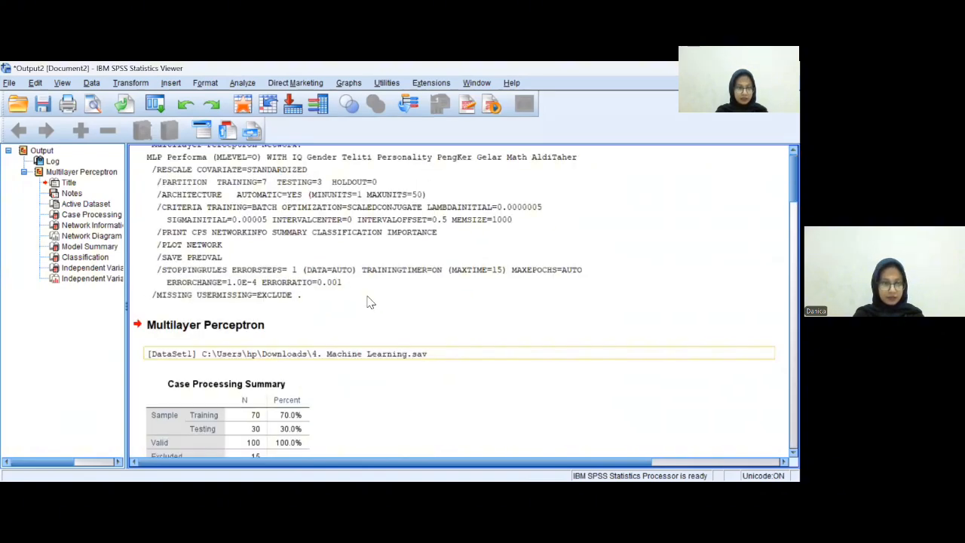
scroll(369, 302, down, 3)
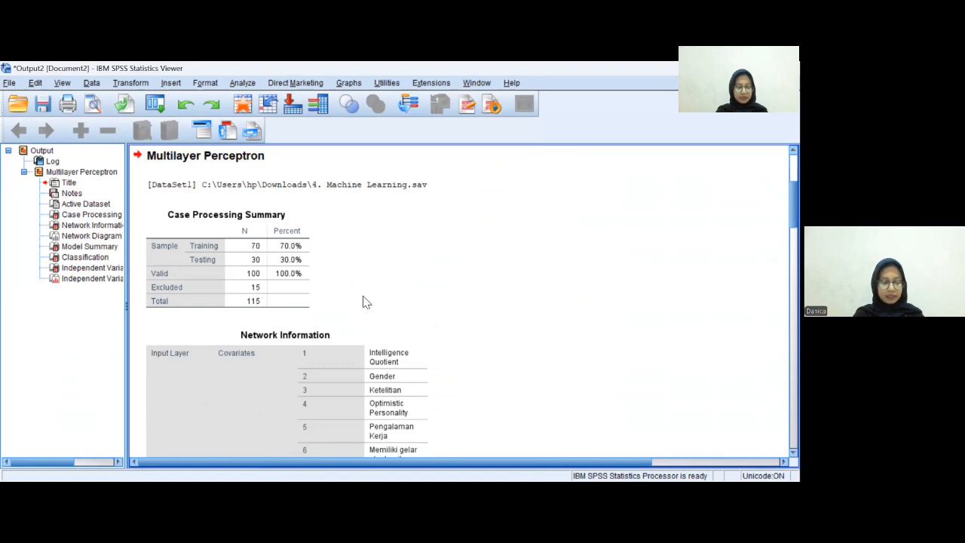
click(275, 282)
scroll(329, 320, down, 10)
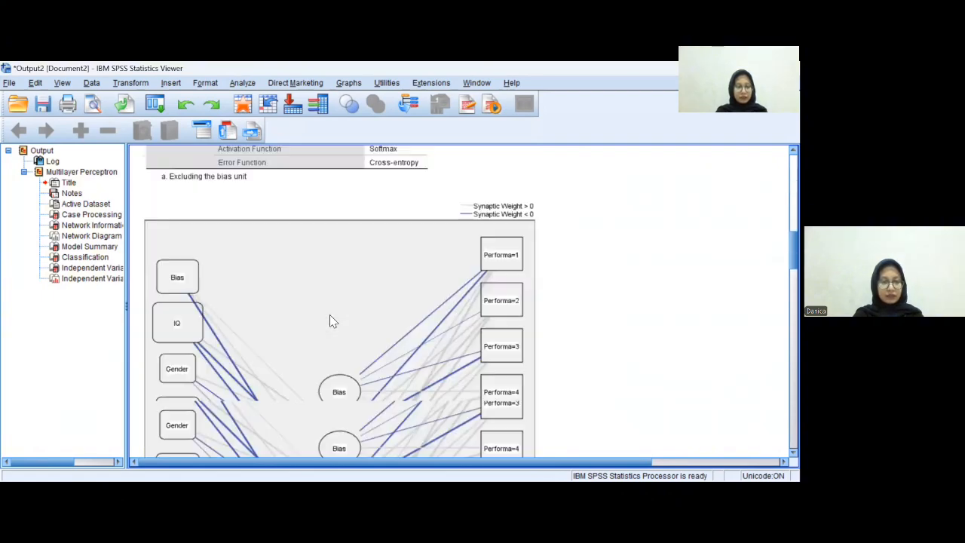
scroll(329, 321, down, 3)
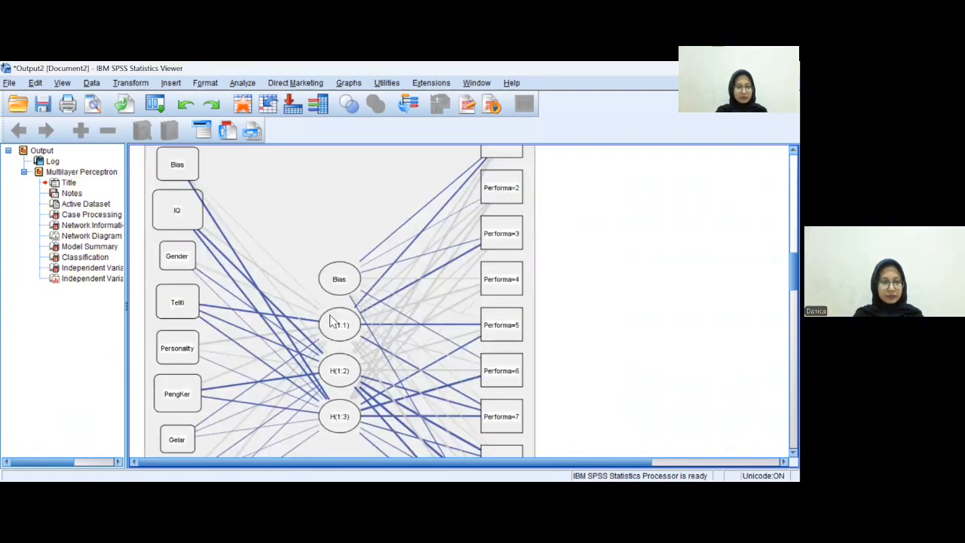
- Examine the model summary, the independent variable importance table and the normalized importance chart
click(111, 249)
scroll(280, 285, up, 2)
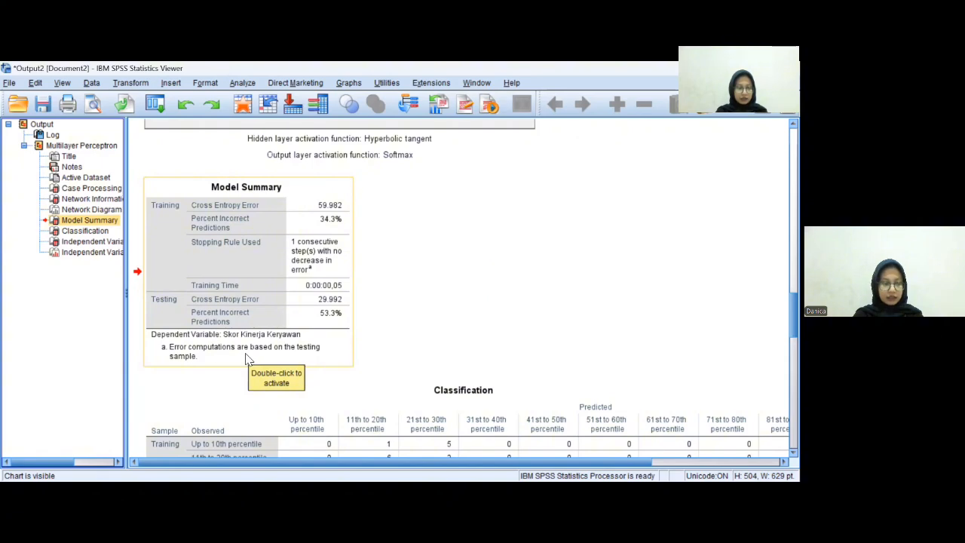
click(89, 242)
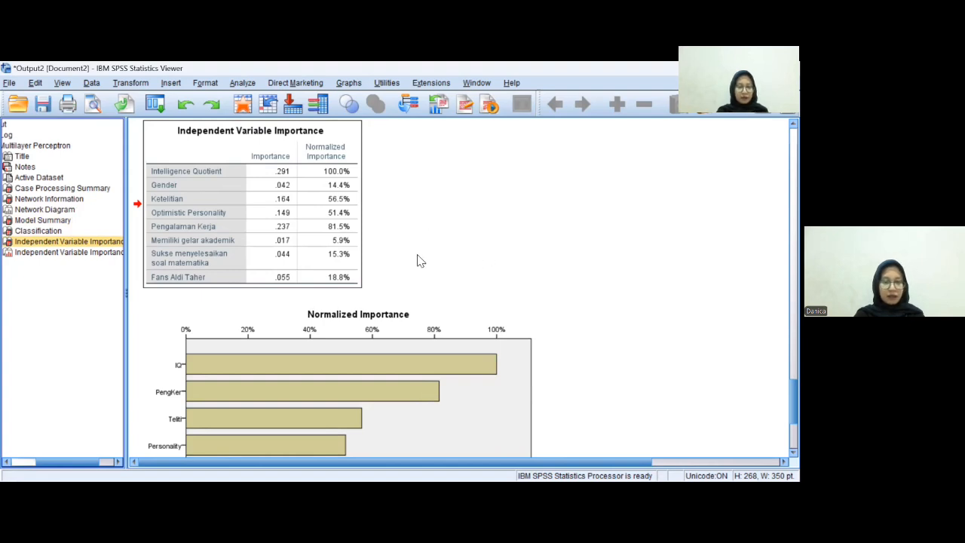
scroll(411, 306, down, 5)
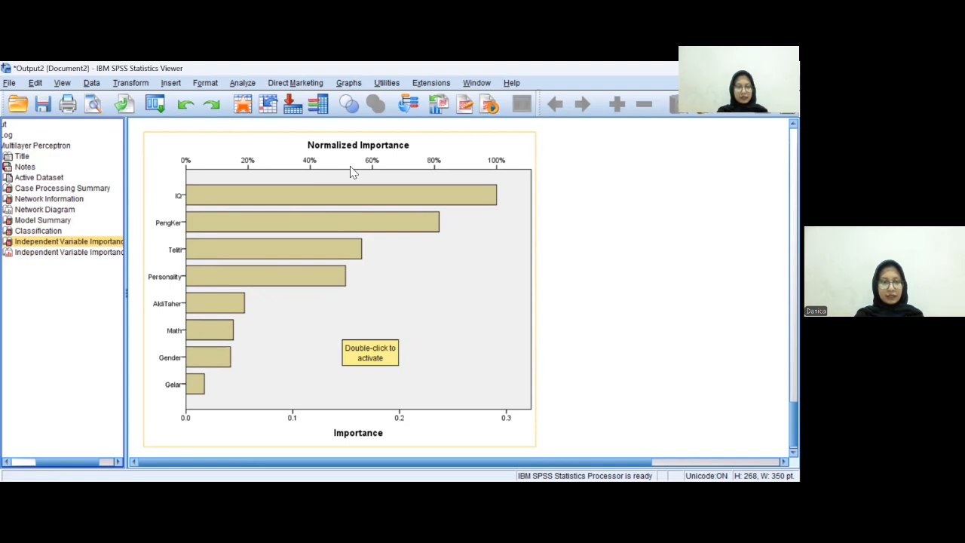
- In the Data Editor, reopen the Multilayer Perceptron analysis and remove Gender and Ketelitian [Teliti] from the covariates
key(alt+Tab)
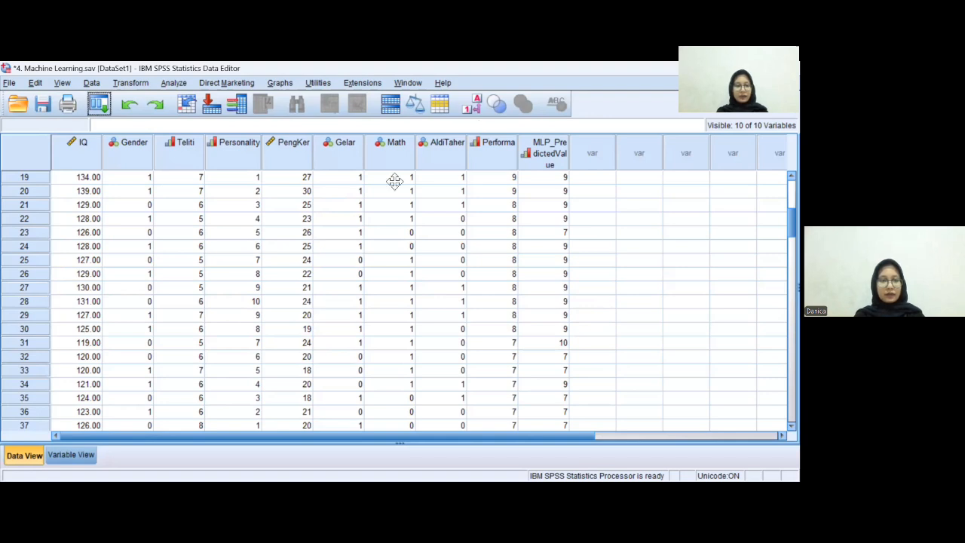
click(174, 82)
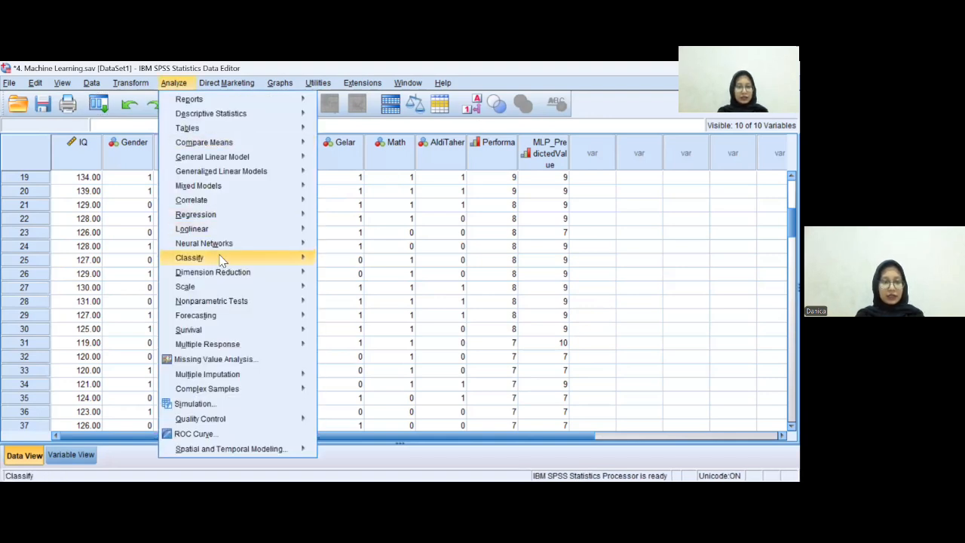
mouse_move(221, 248)
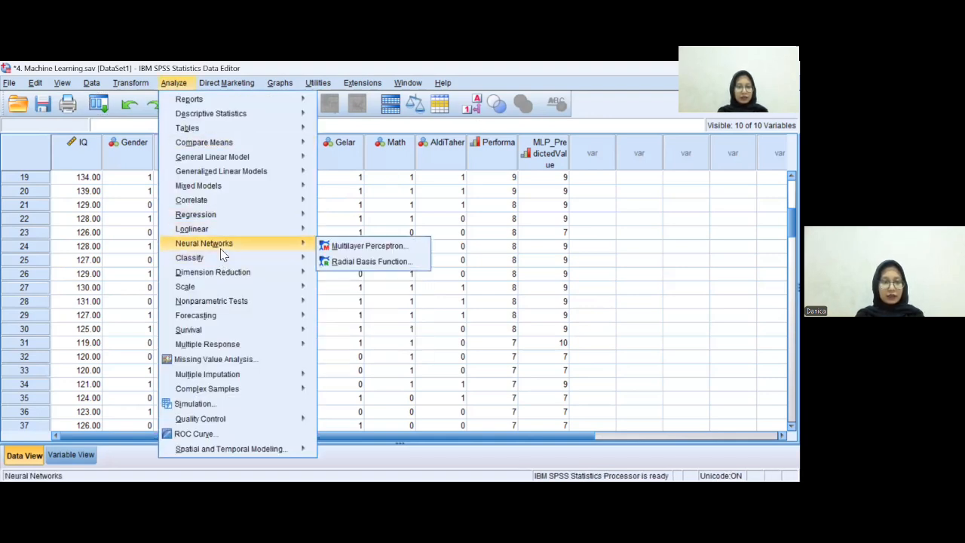
click(360, 252)
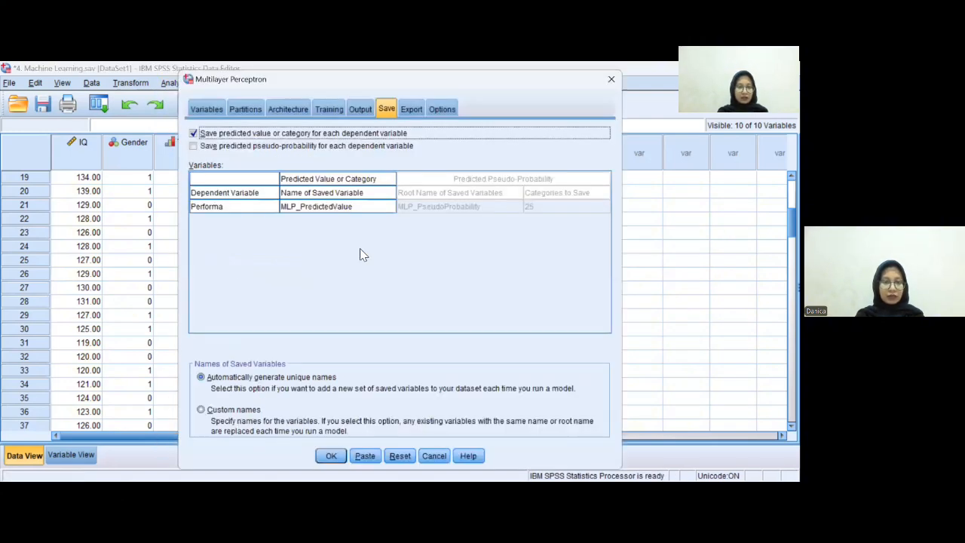
click(211, 109)
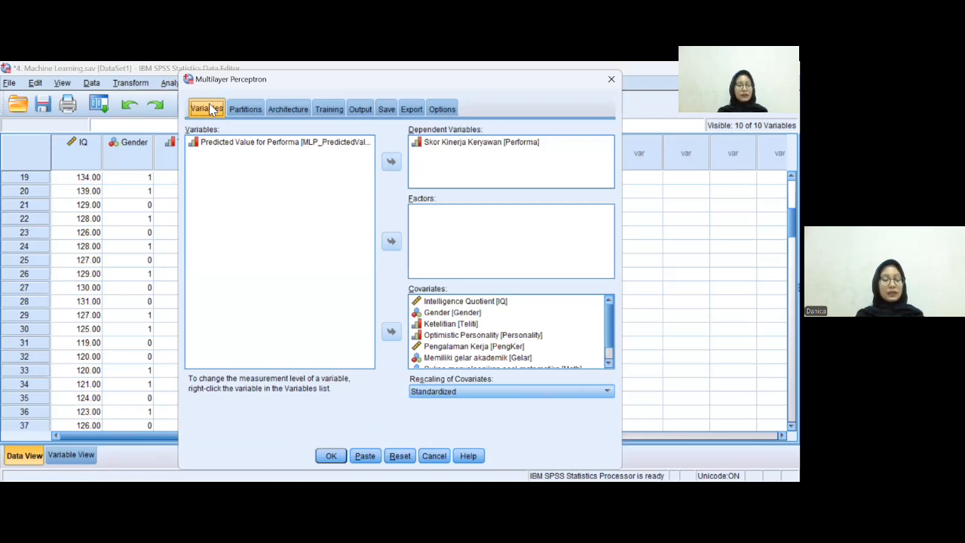
click(455, 314)
click(456, 315)
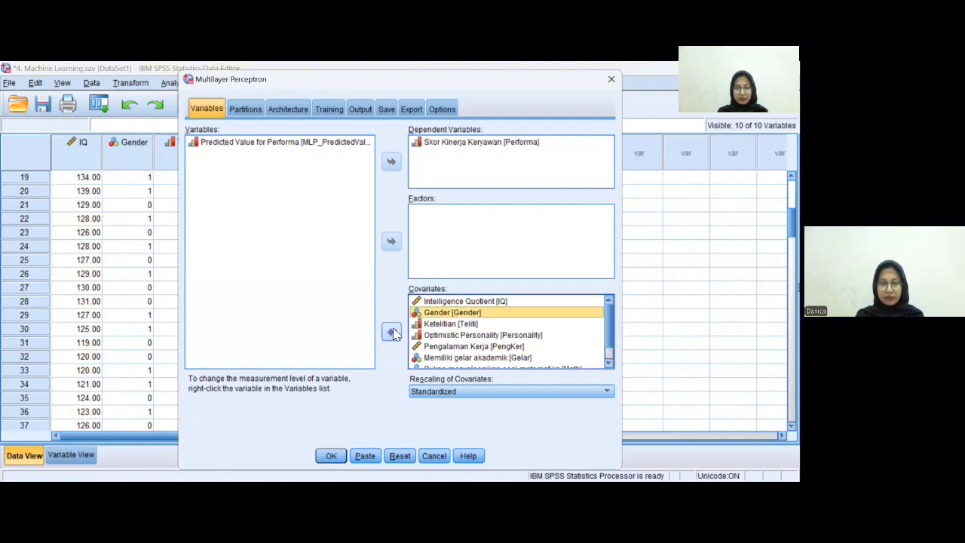
click(391, 332)
click(461, 313)
click(391, 332)
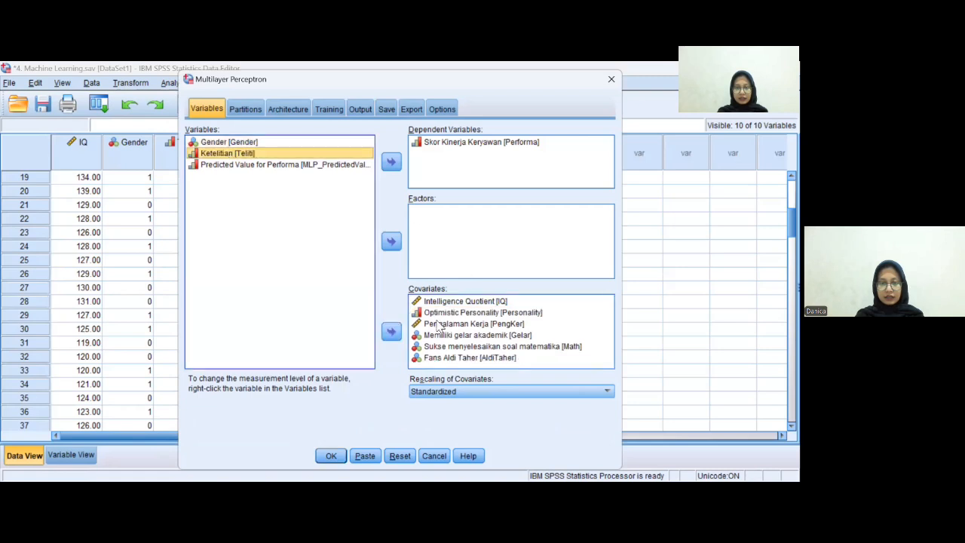
- Remove Personality, Gelar, Math and AldiTaher from the covariates, keeping only IQ and PengKer, and run the Multilayer Perceptron again
click(443, 312)
click(390, 333)
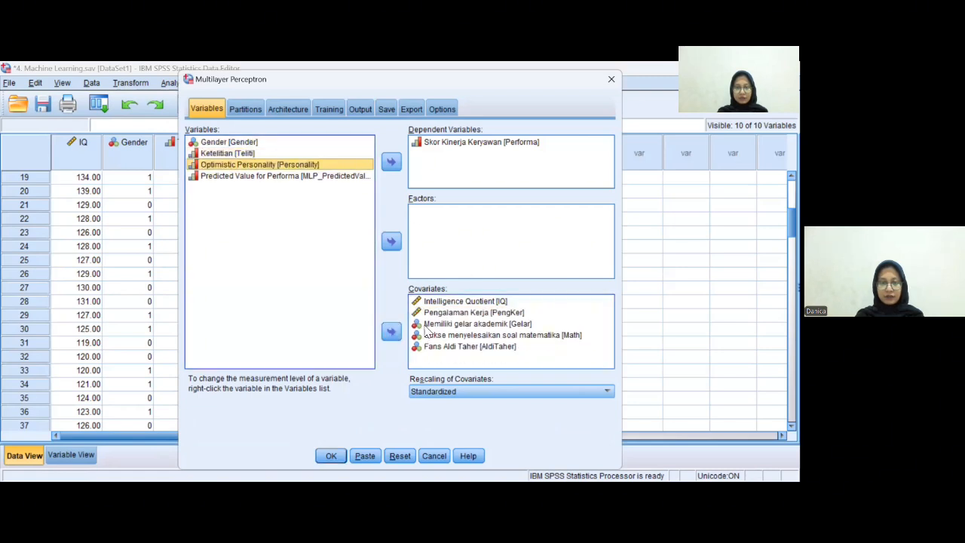
click(422, 324)
click(388, 334)
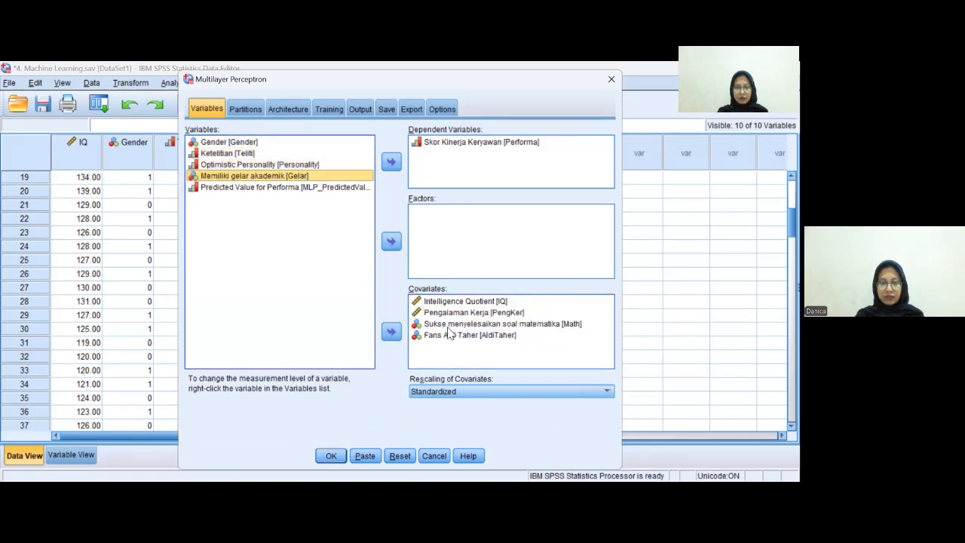
click(445, 324)
click(391, 331)
click(442, 324)
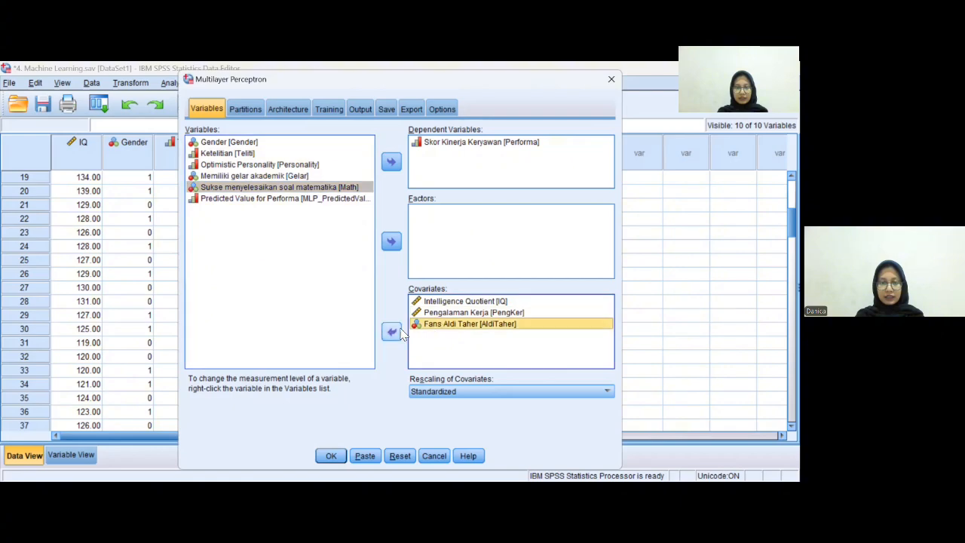
click(391, 331)
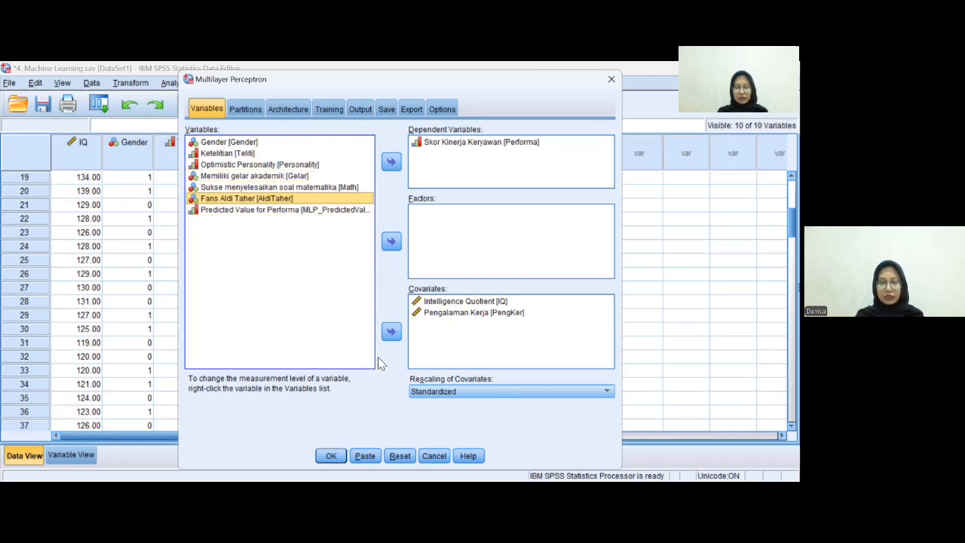
click(332, 458)
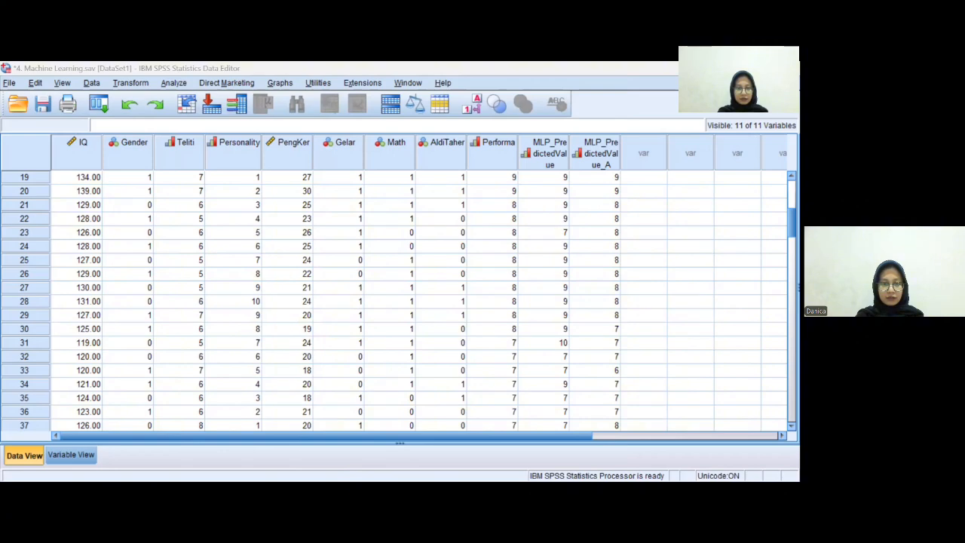
- Switch to the output viewer and examine the case processing summary of the second Multilayer Perceptron
click(402, 467)
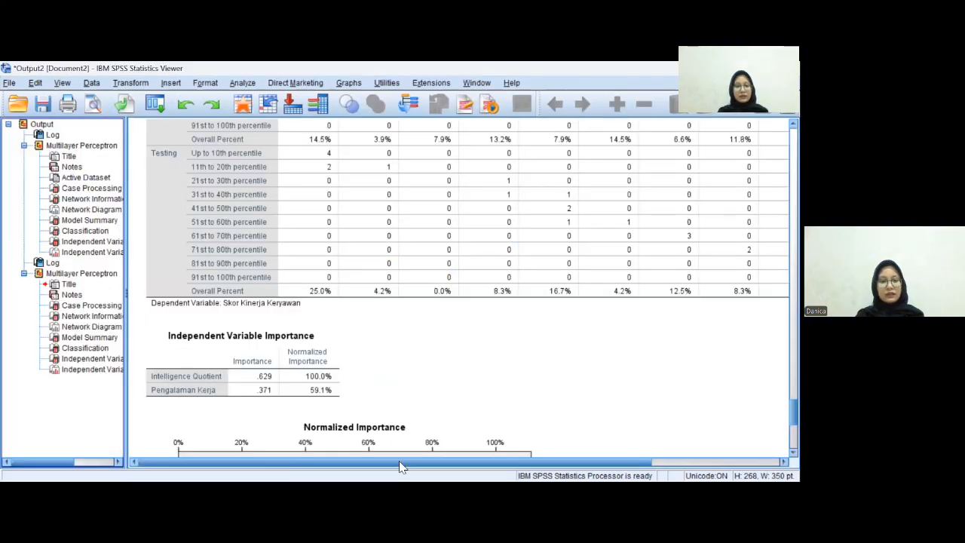
click(93, 309)
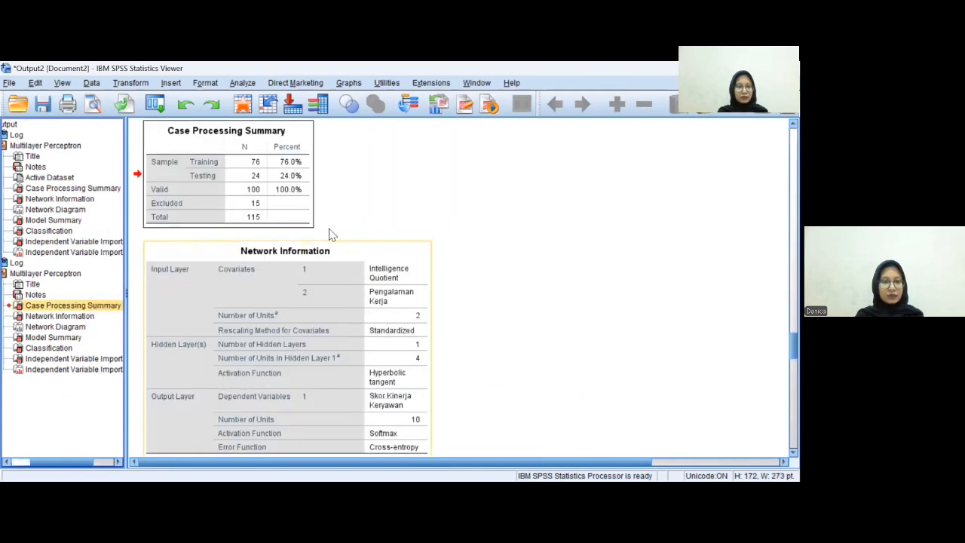